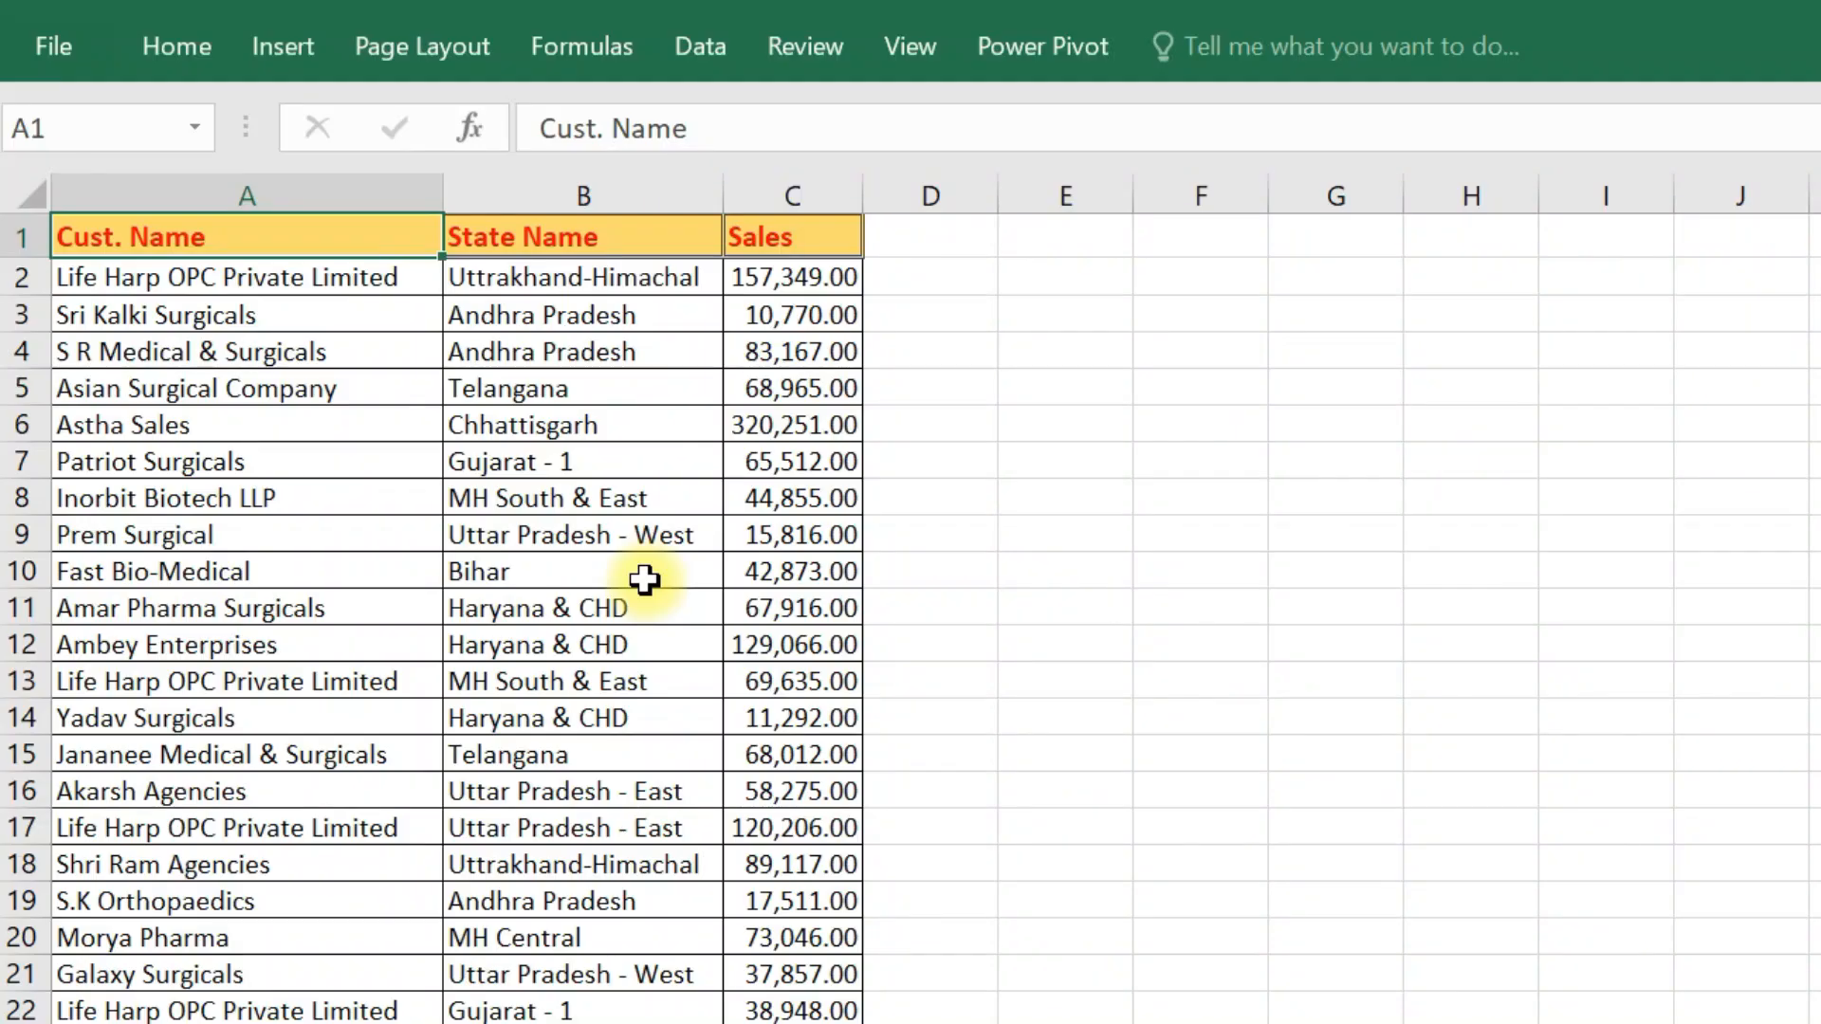
- Create a table with headers from the range A1:C55 and convert it back to a normal range
key("ctrl+t")
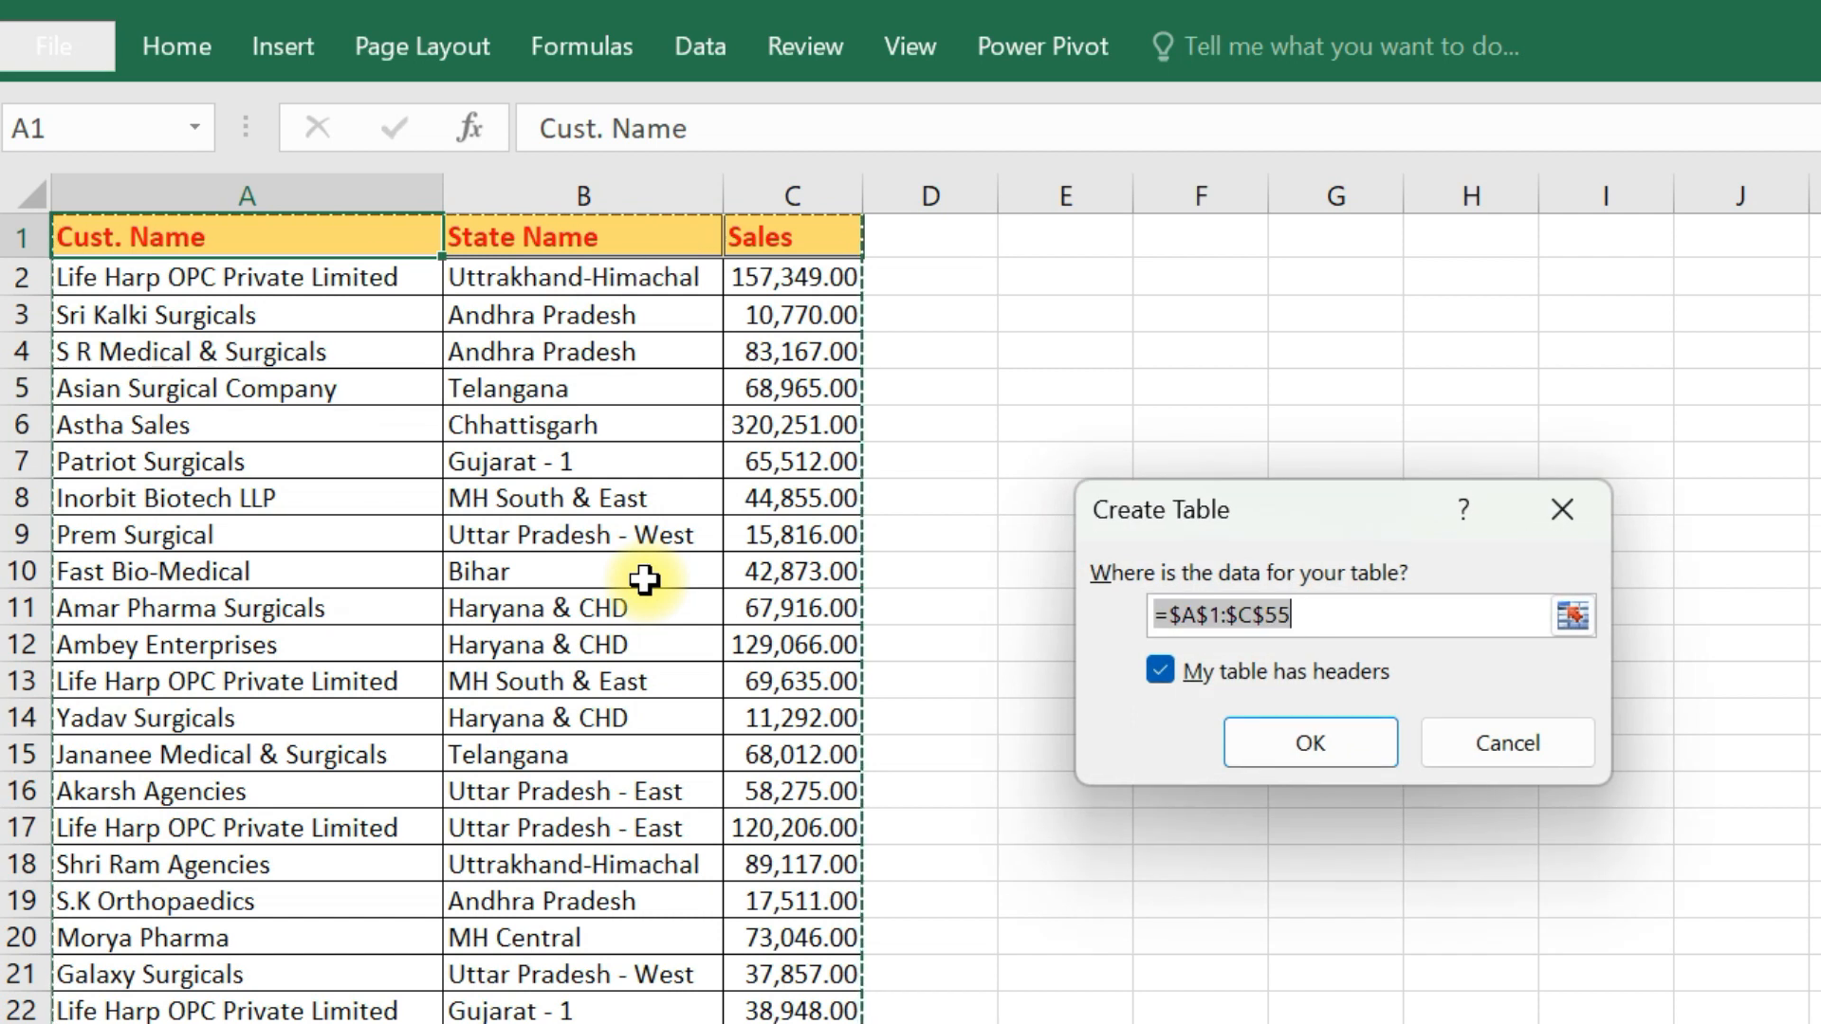
left_click(1337, 750)
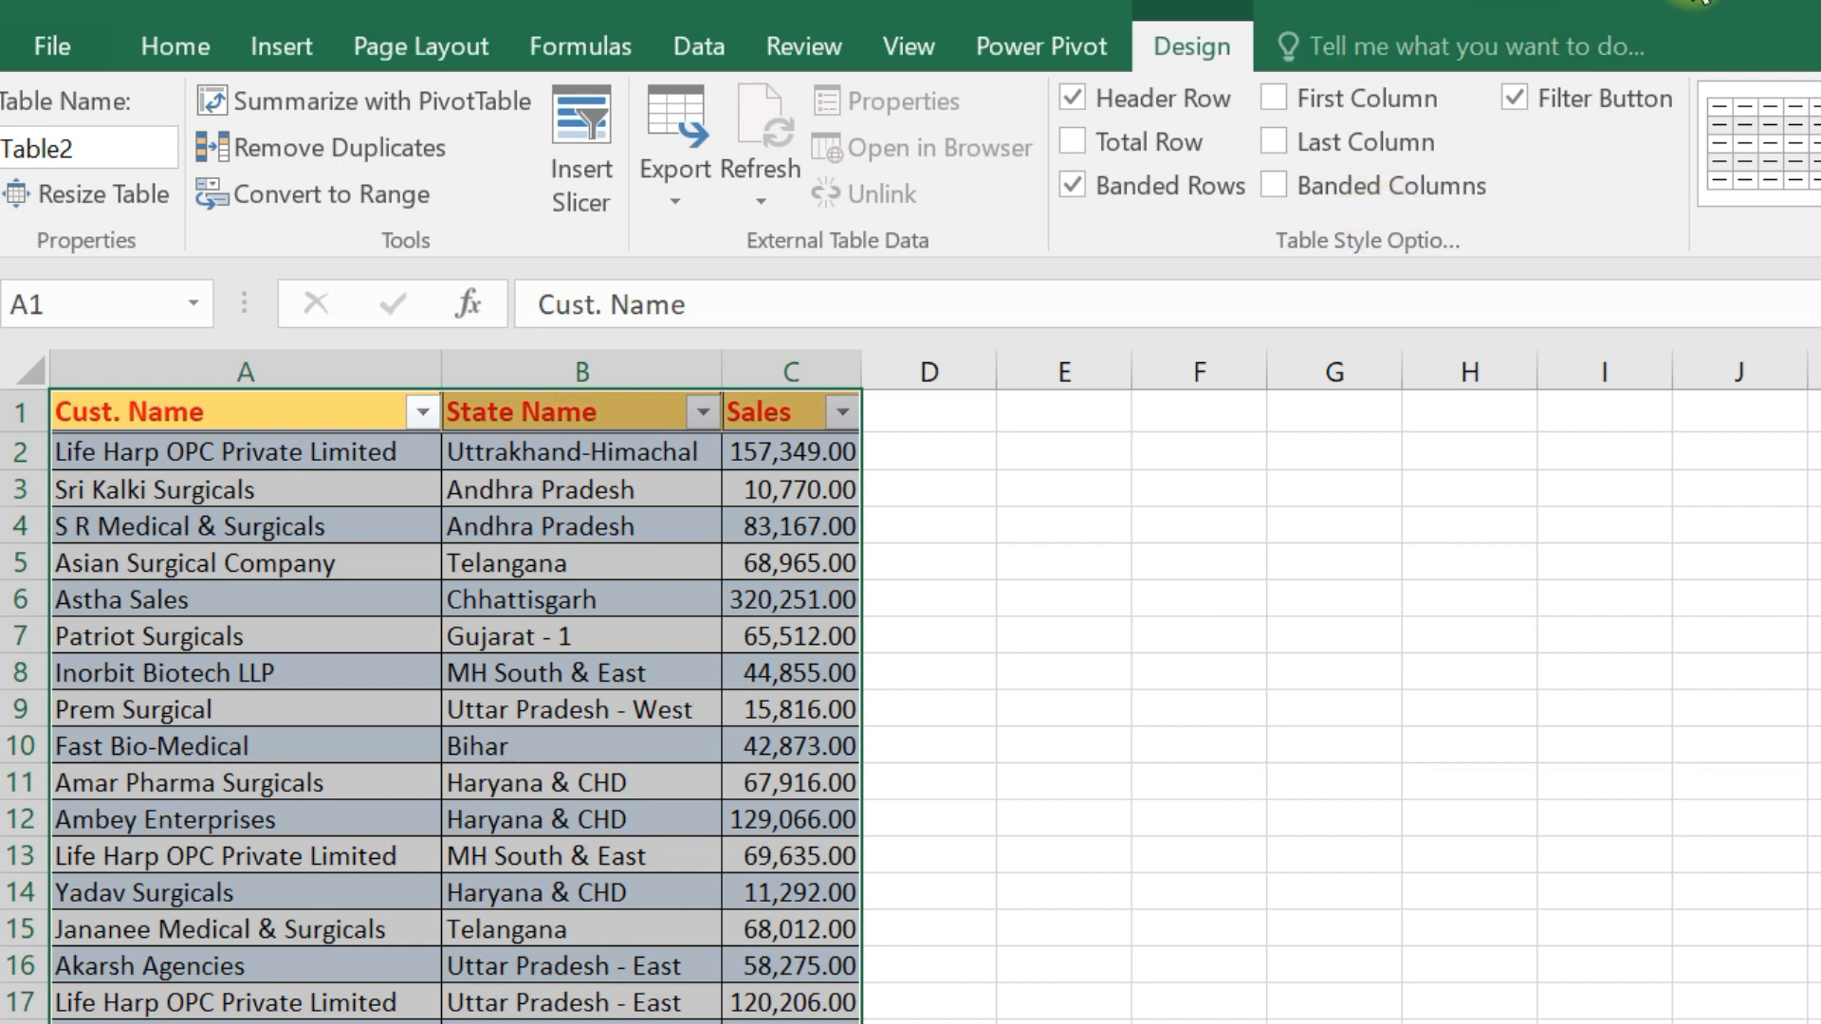
left_click(337, 203)
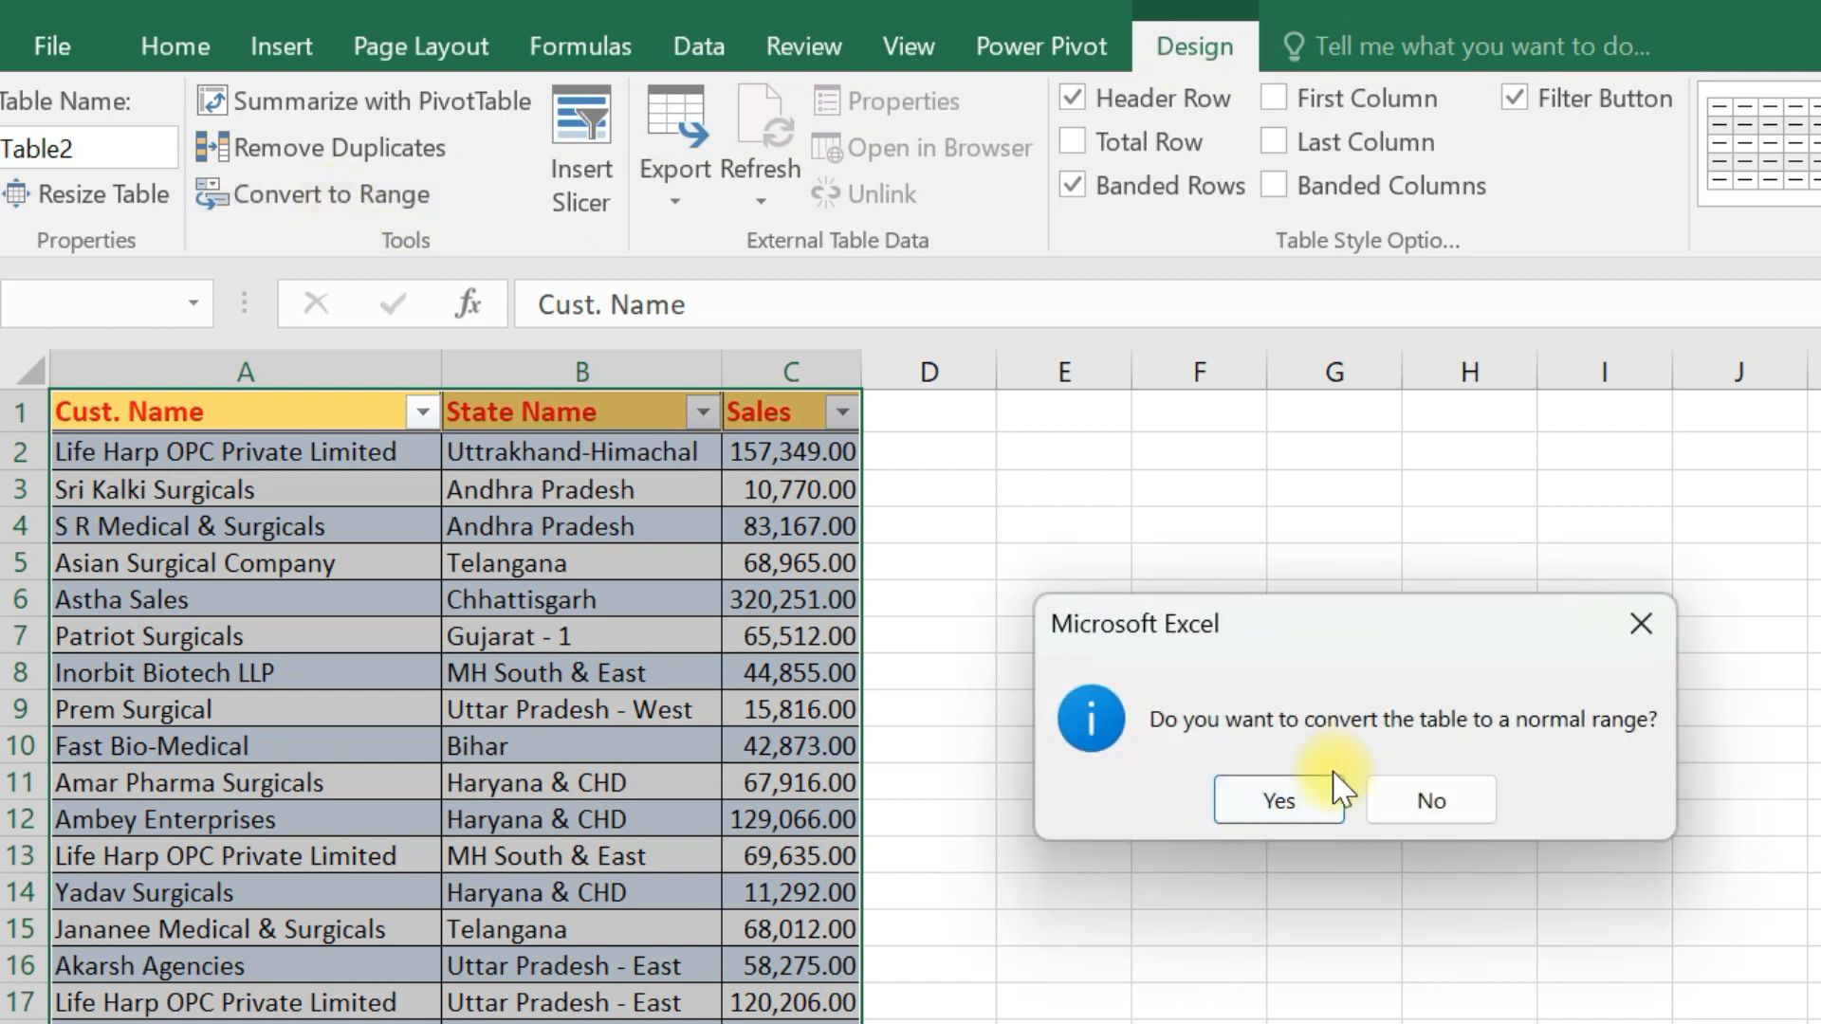
left_click(1279, 802)
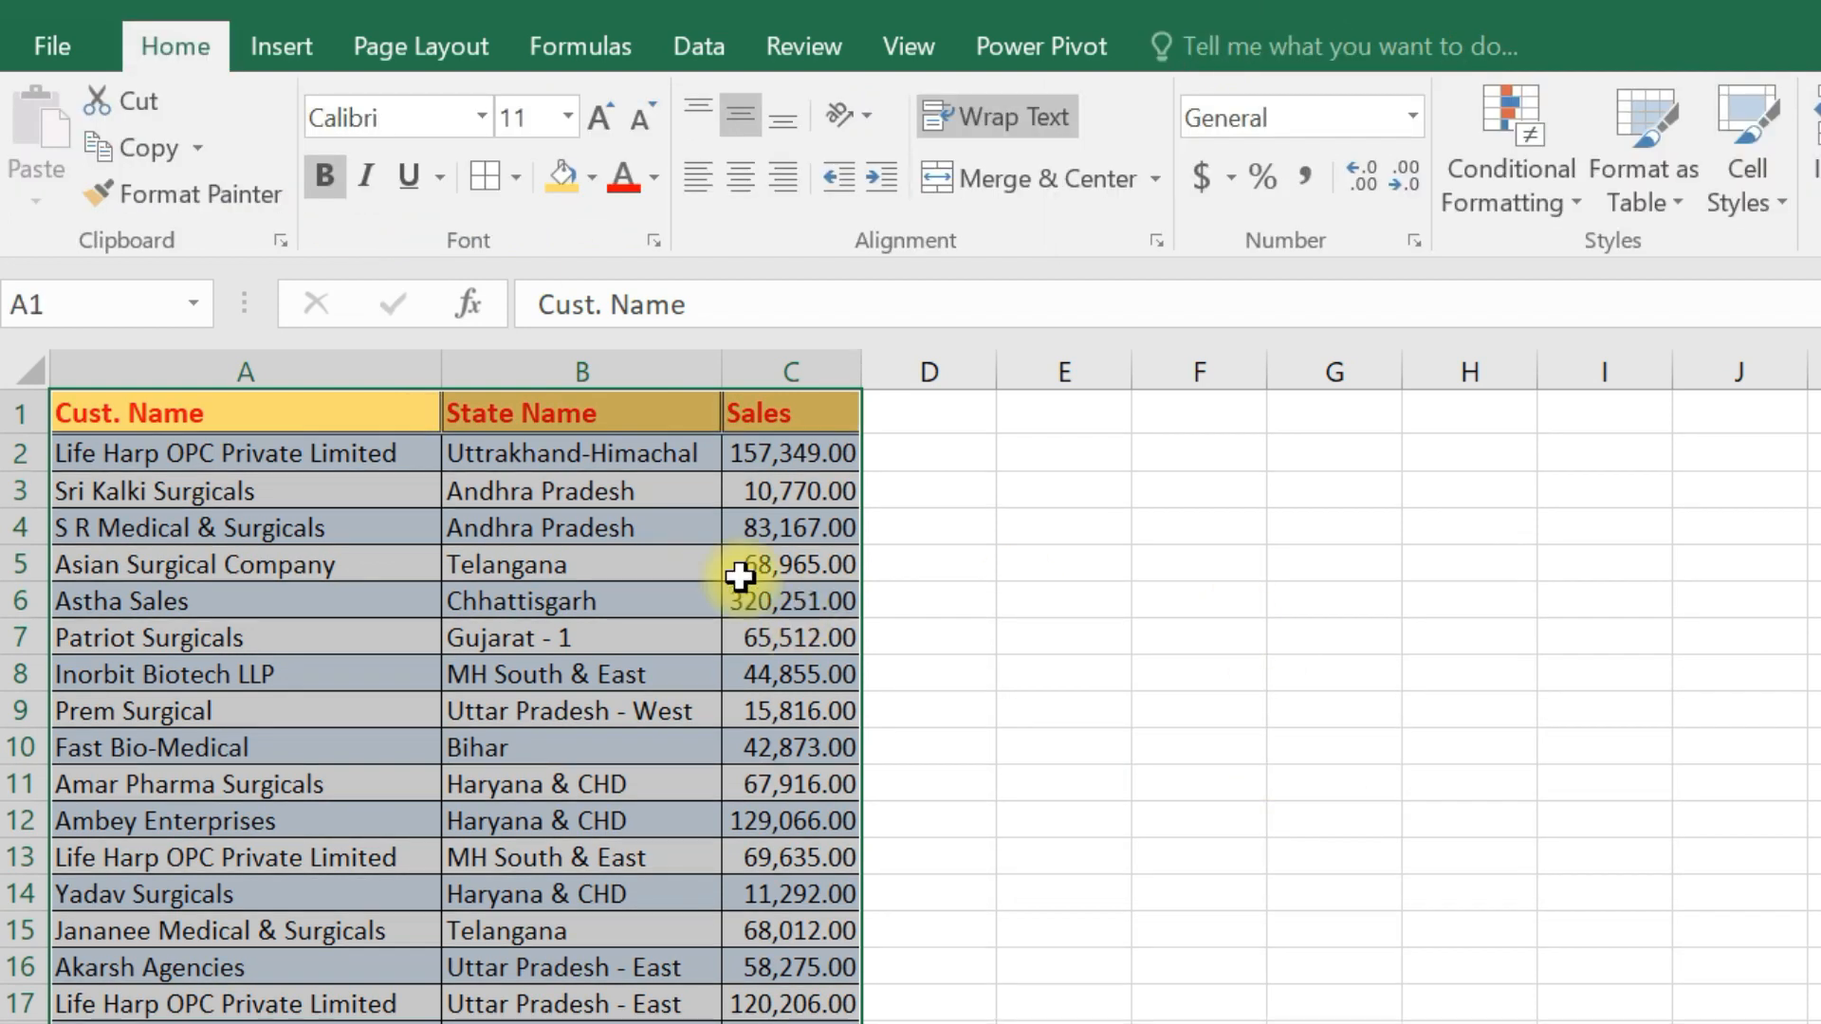
left_click(372, 419)
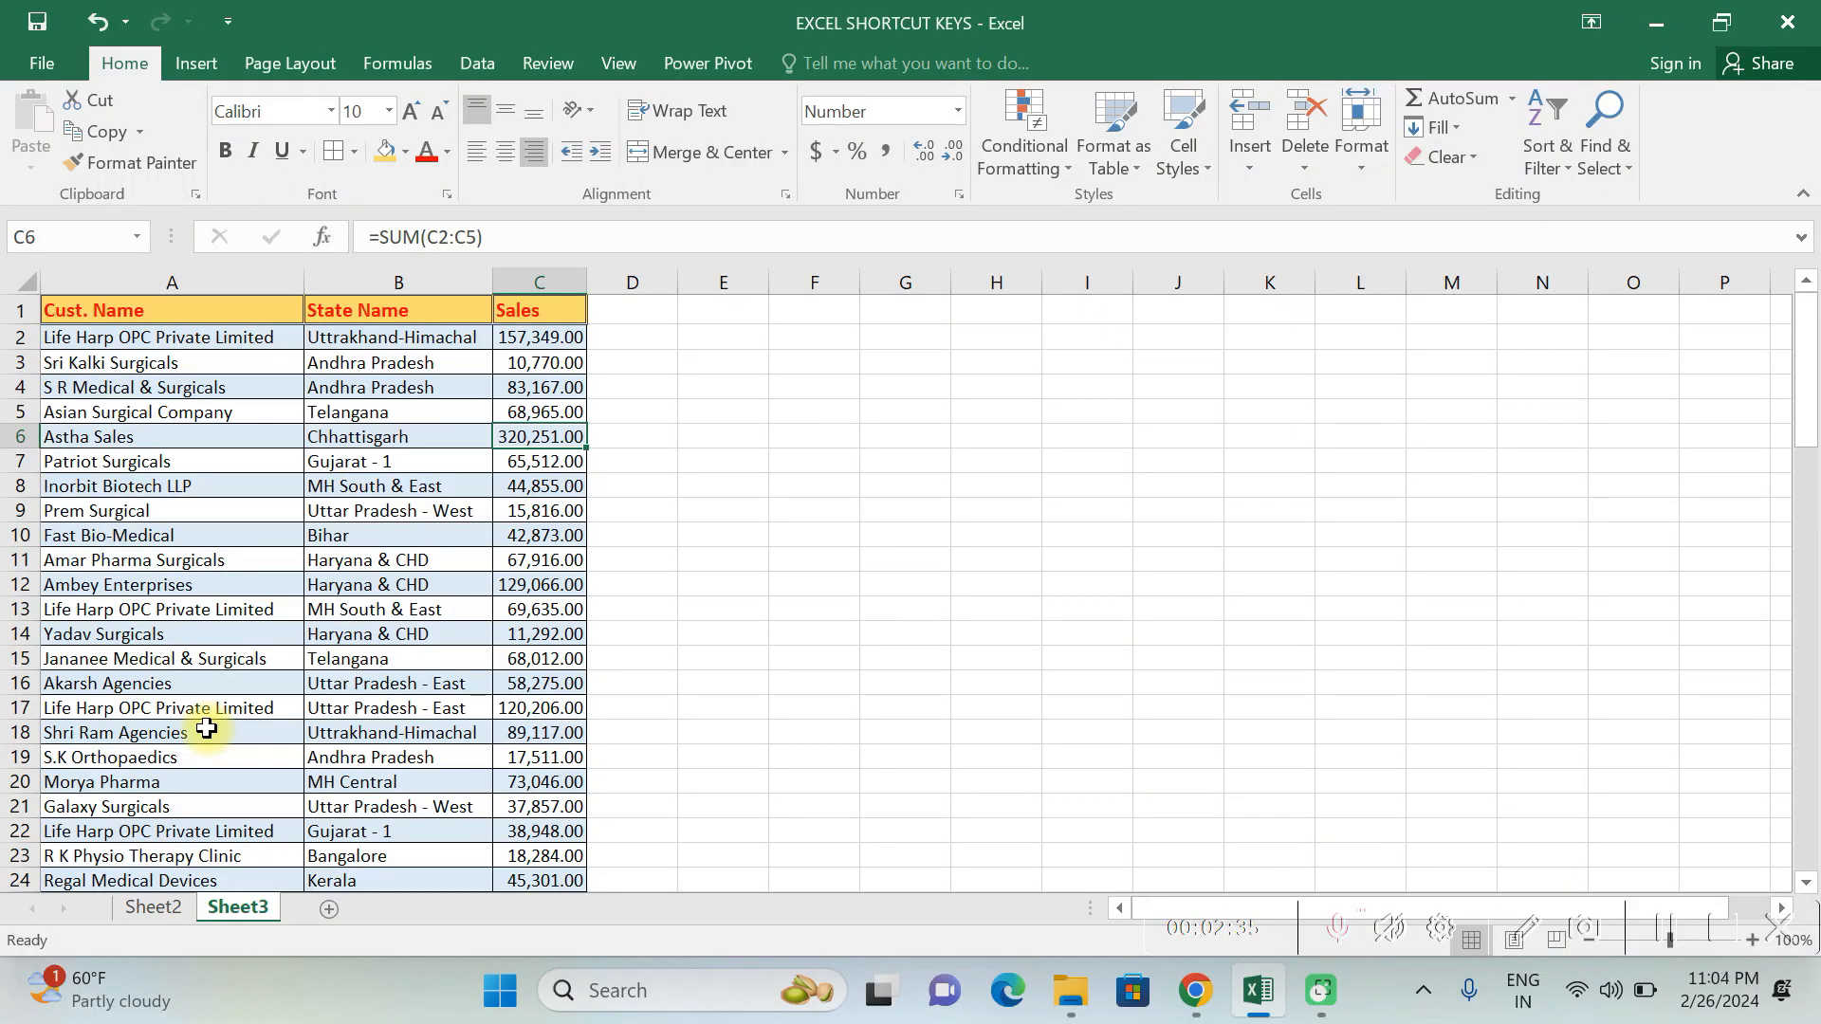
- Insert a default column chart of the customer sales data and delete its horizontal category axis labels
key("alt+F1")
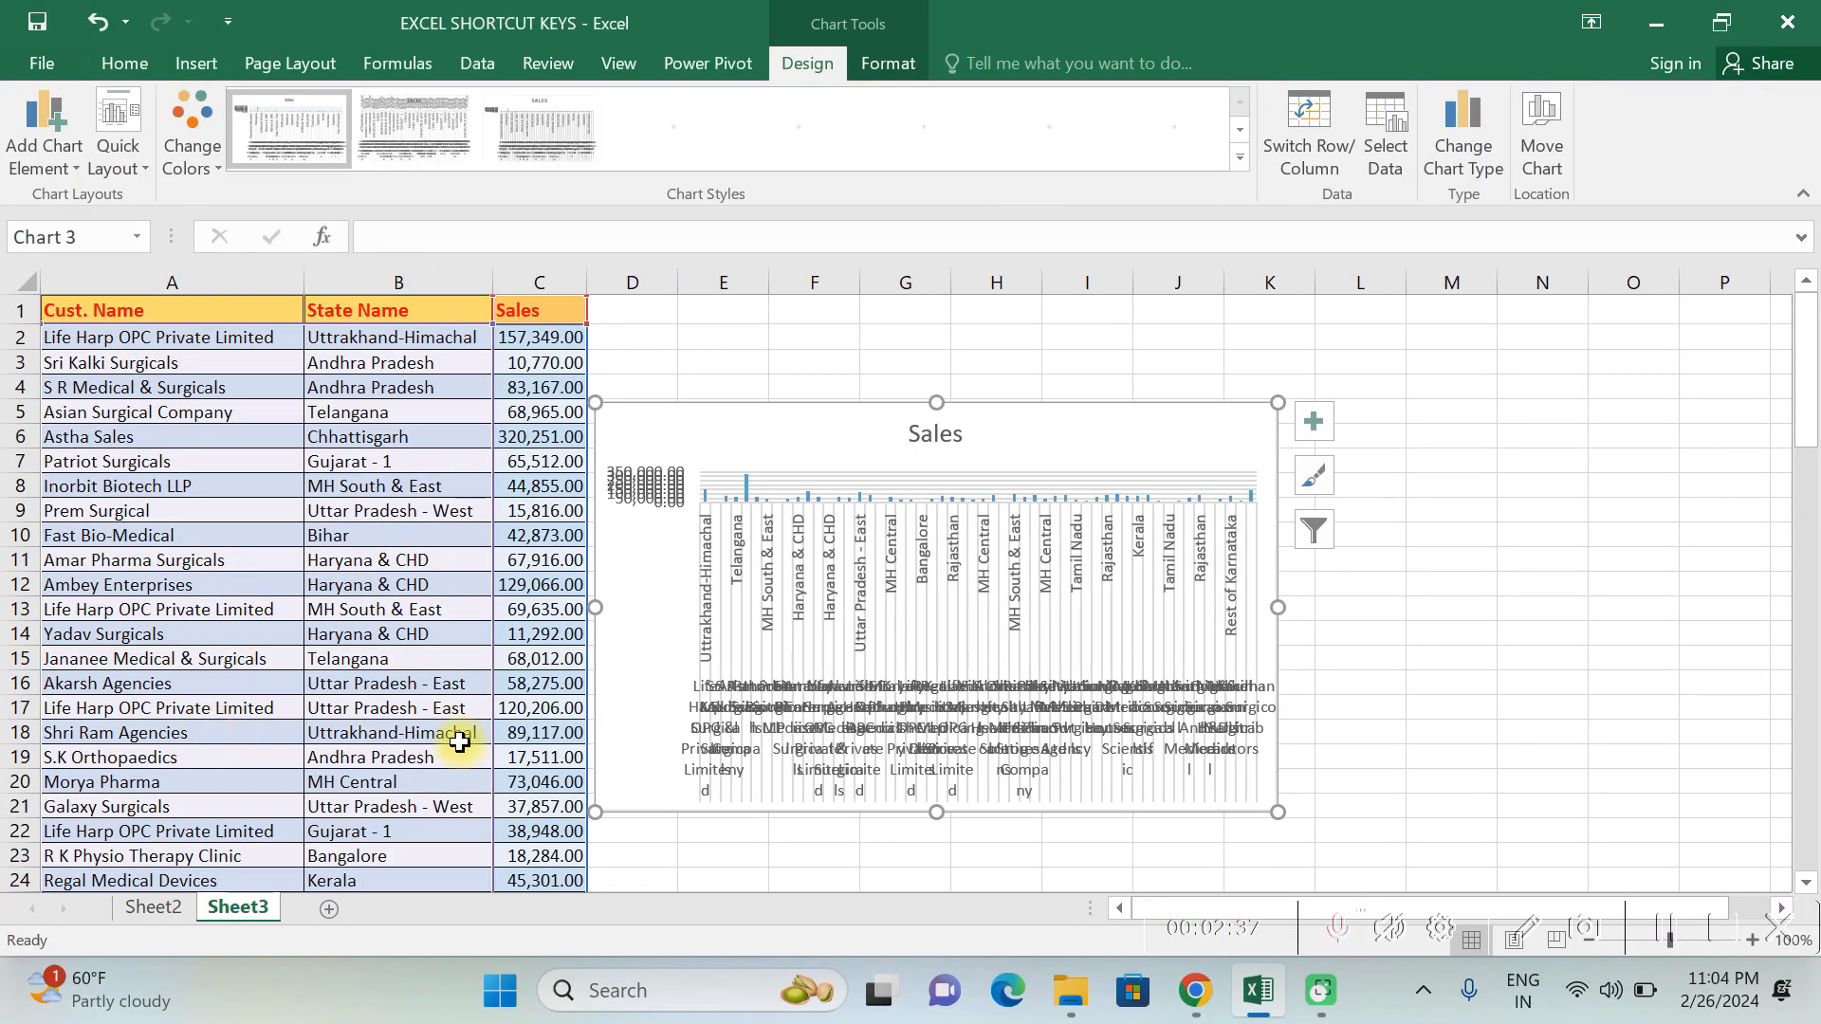
left_click(878, 563)
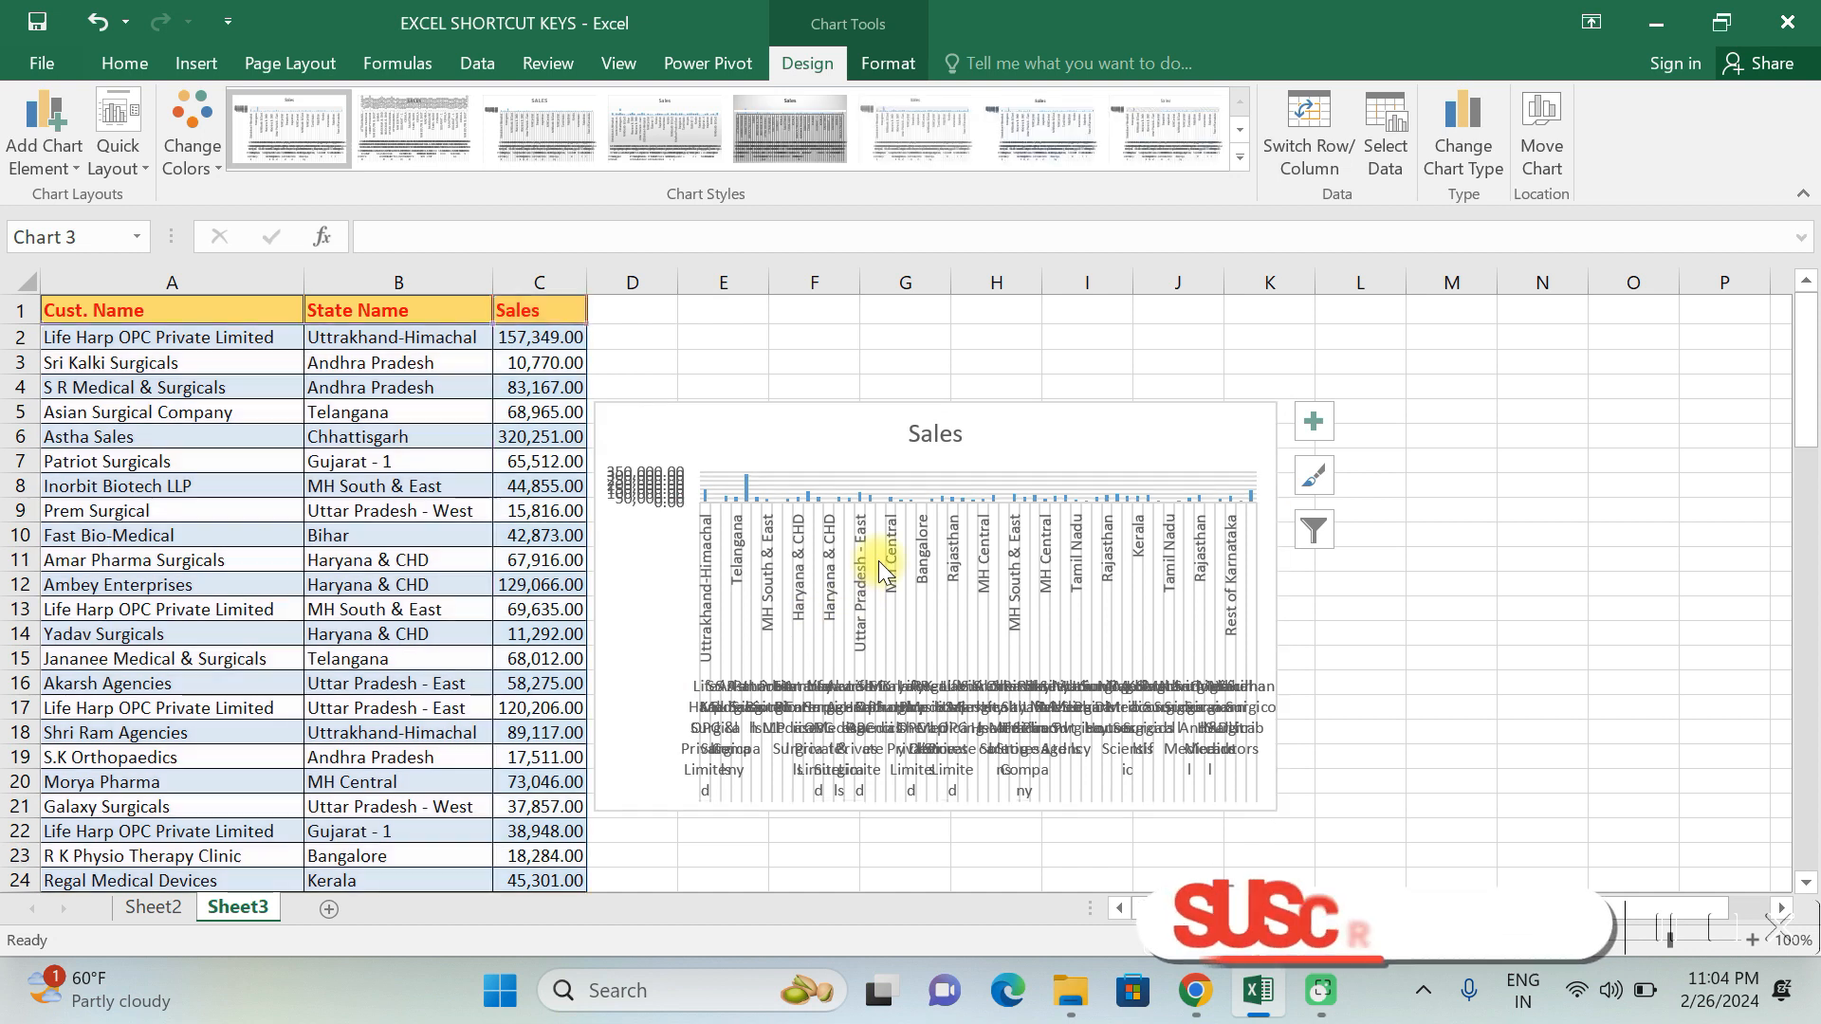
key("Delete")
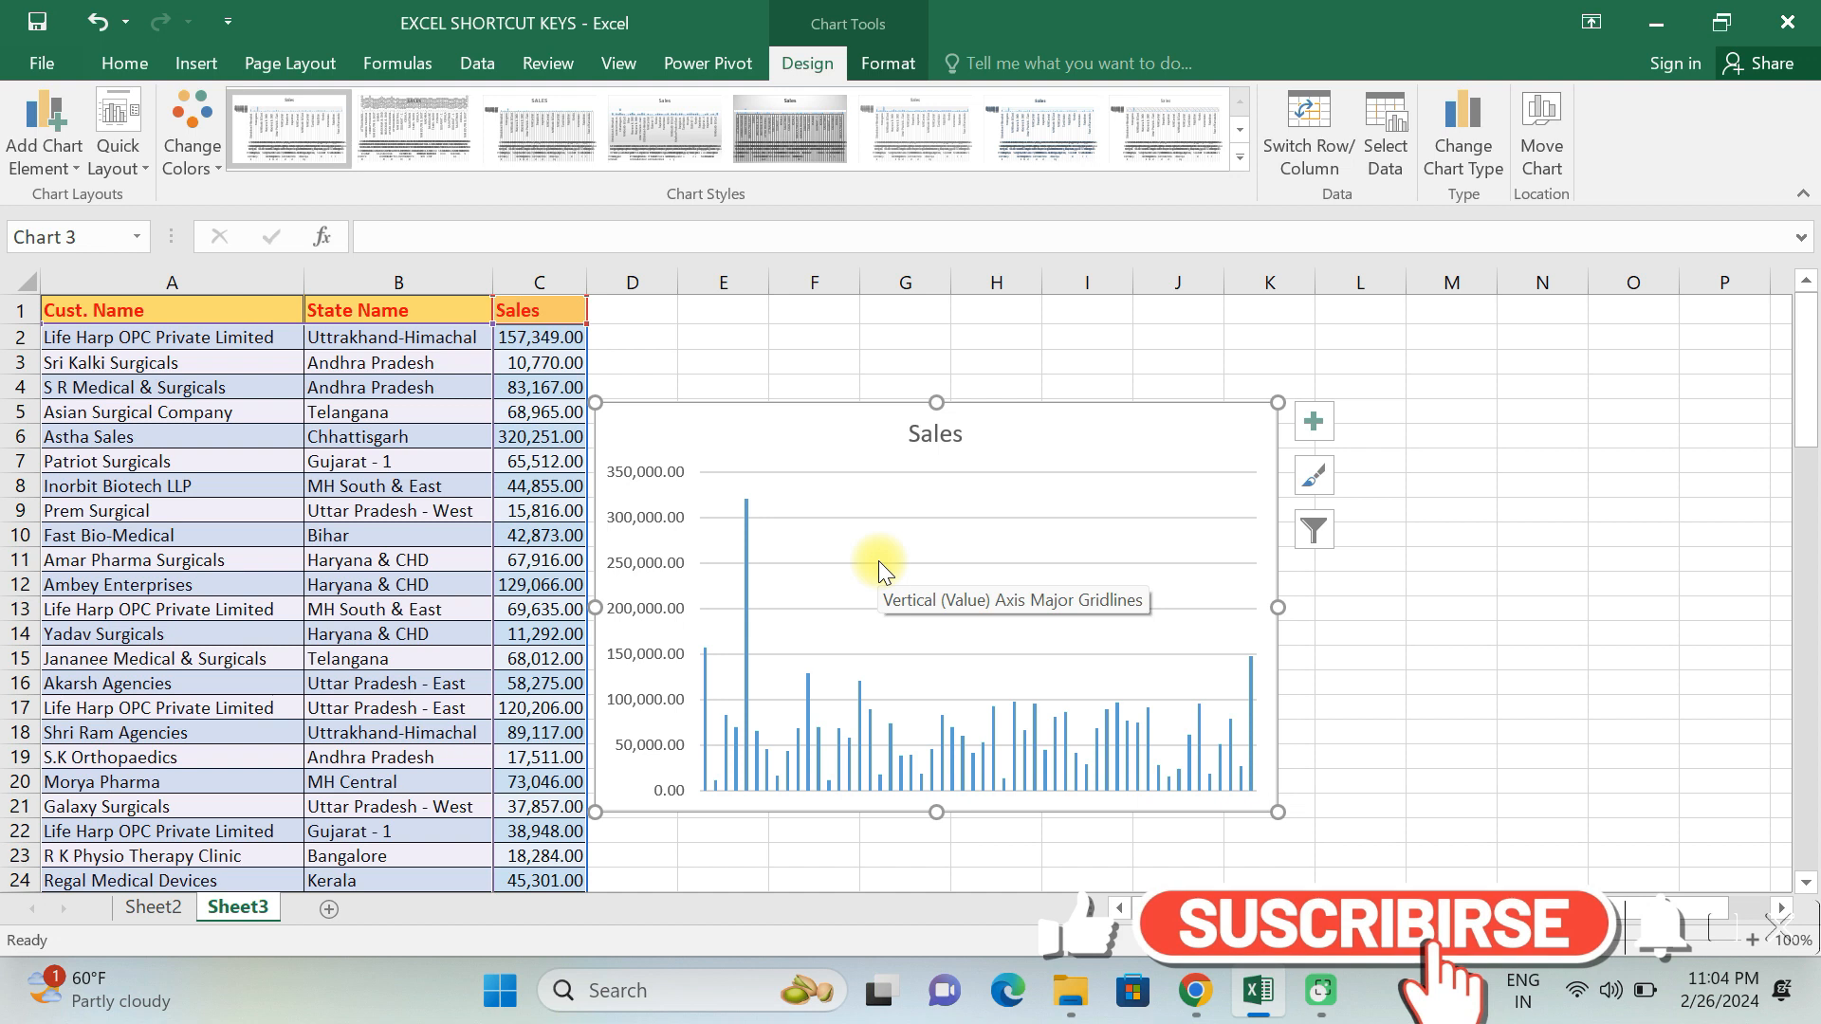
left_click_drag(832, 459, 827, 403)
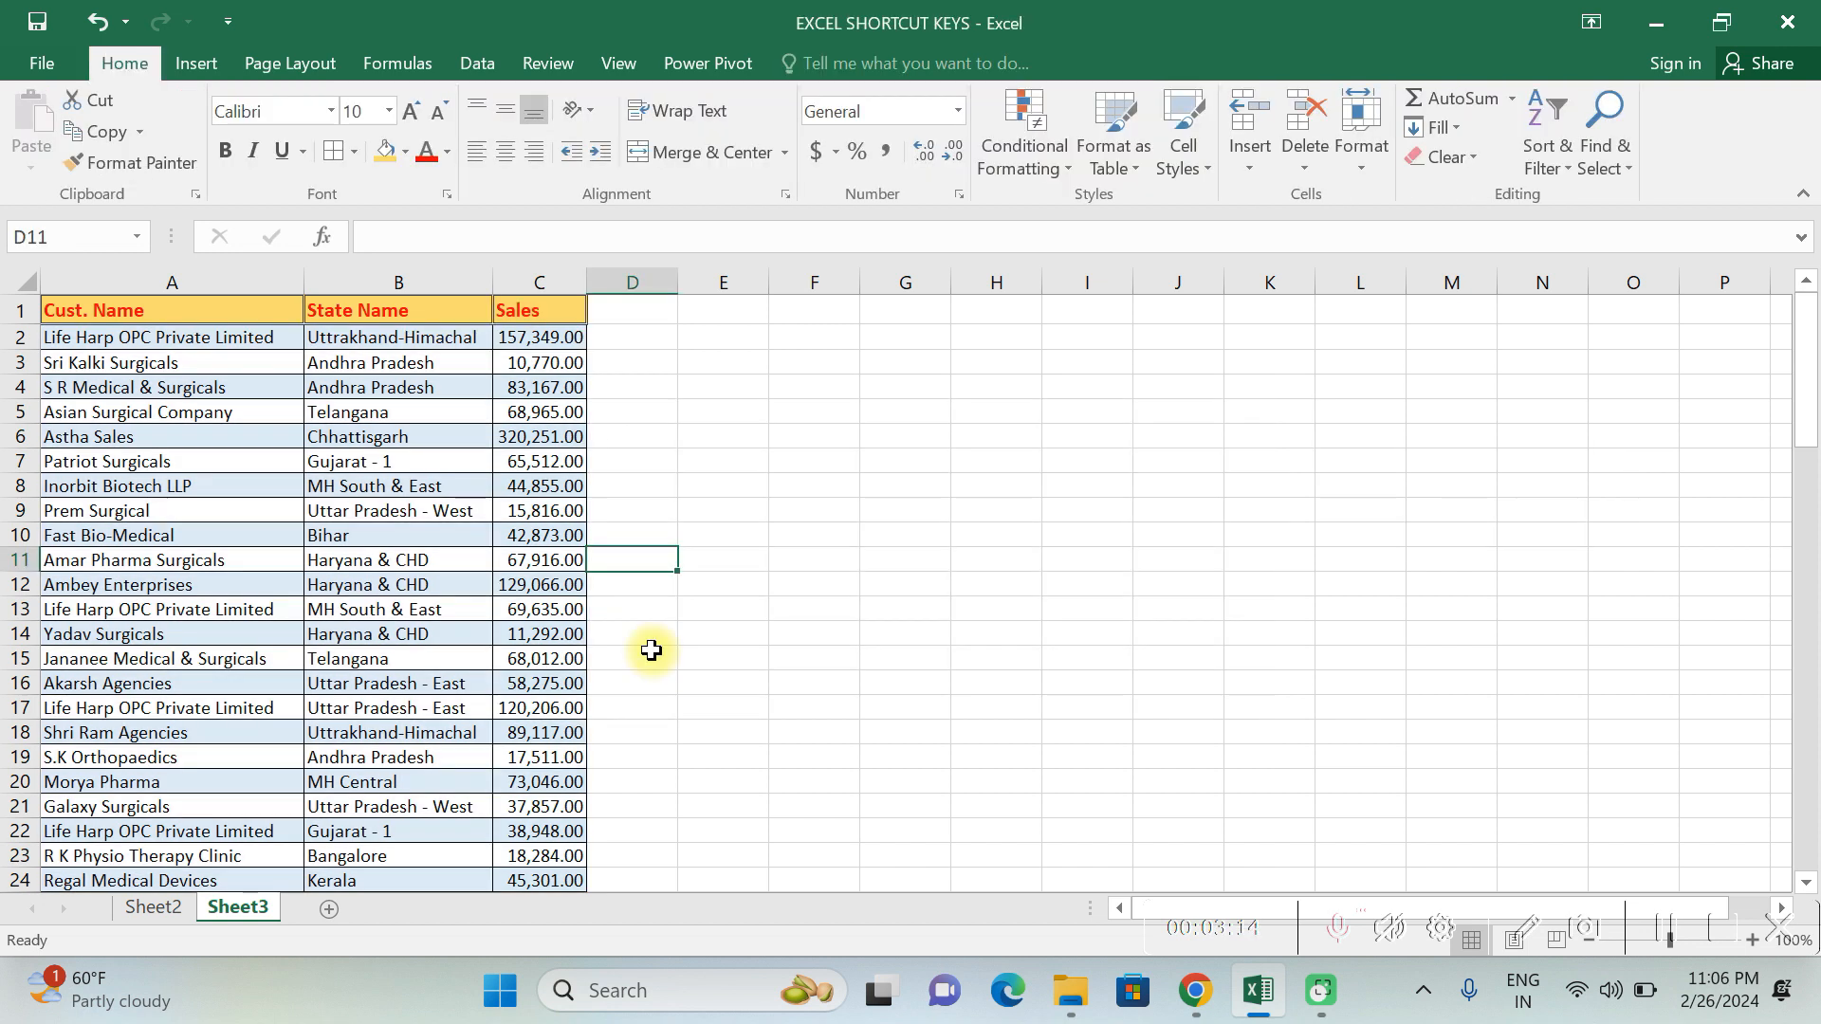
- Select the whole data region from cell A10, and the entire worksheet from the empty cell D9
left_click(244, 536)
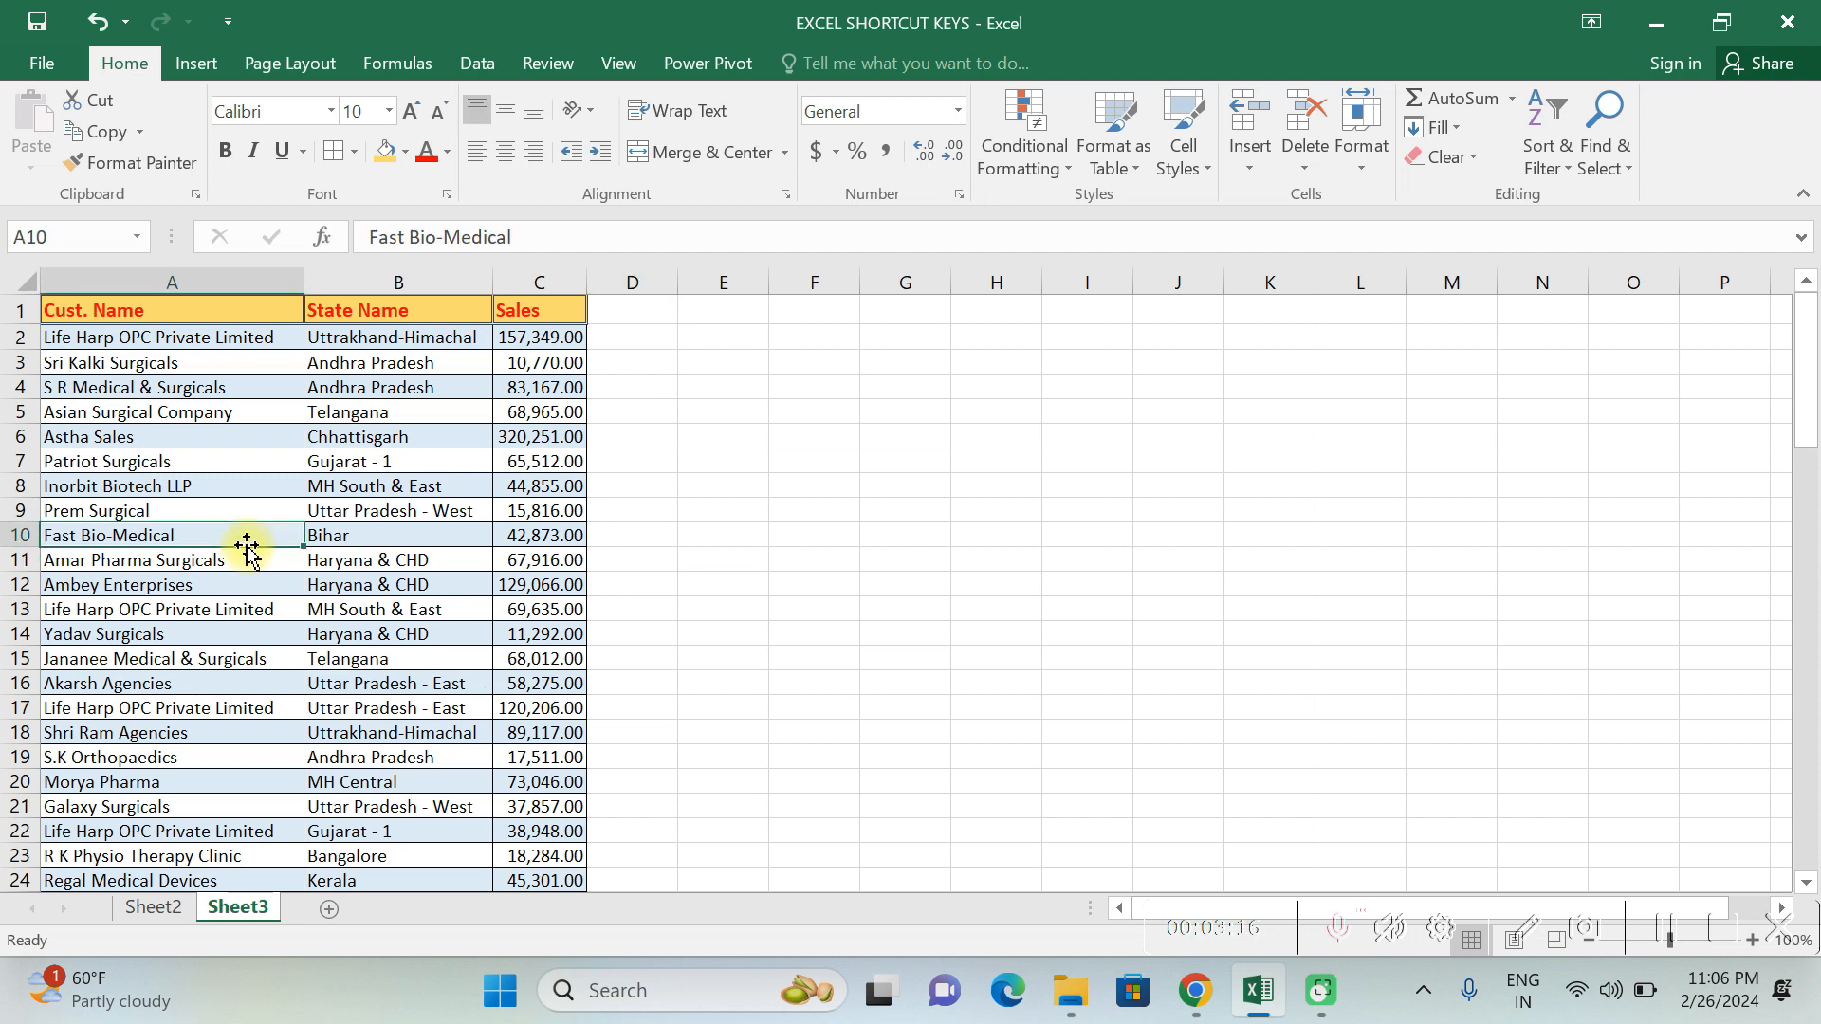
key("ctrl+a")
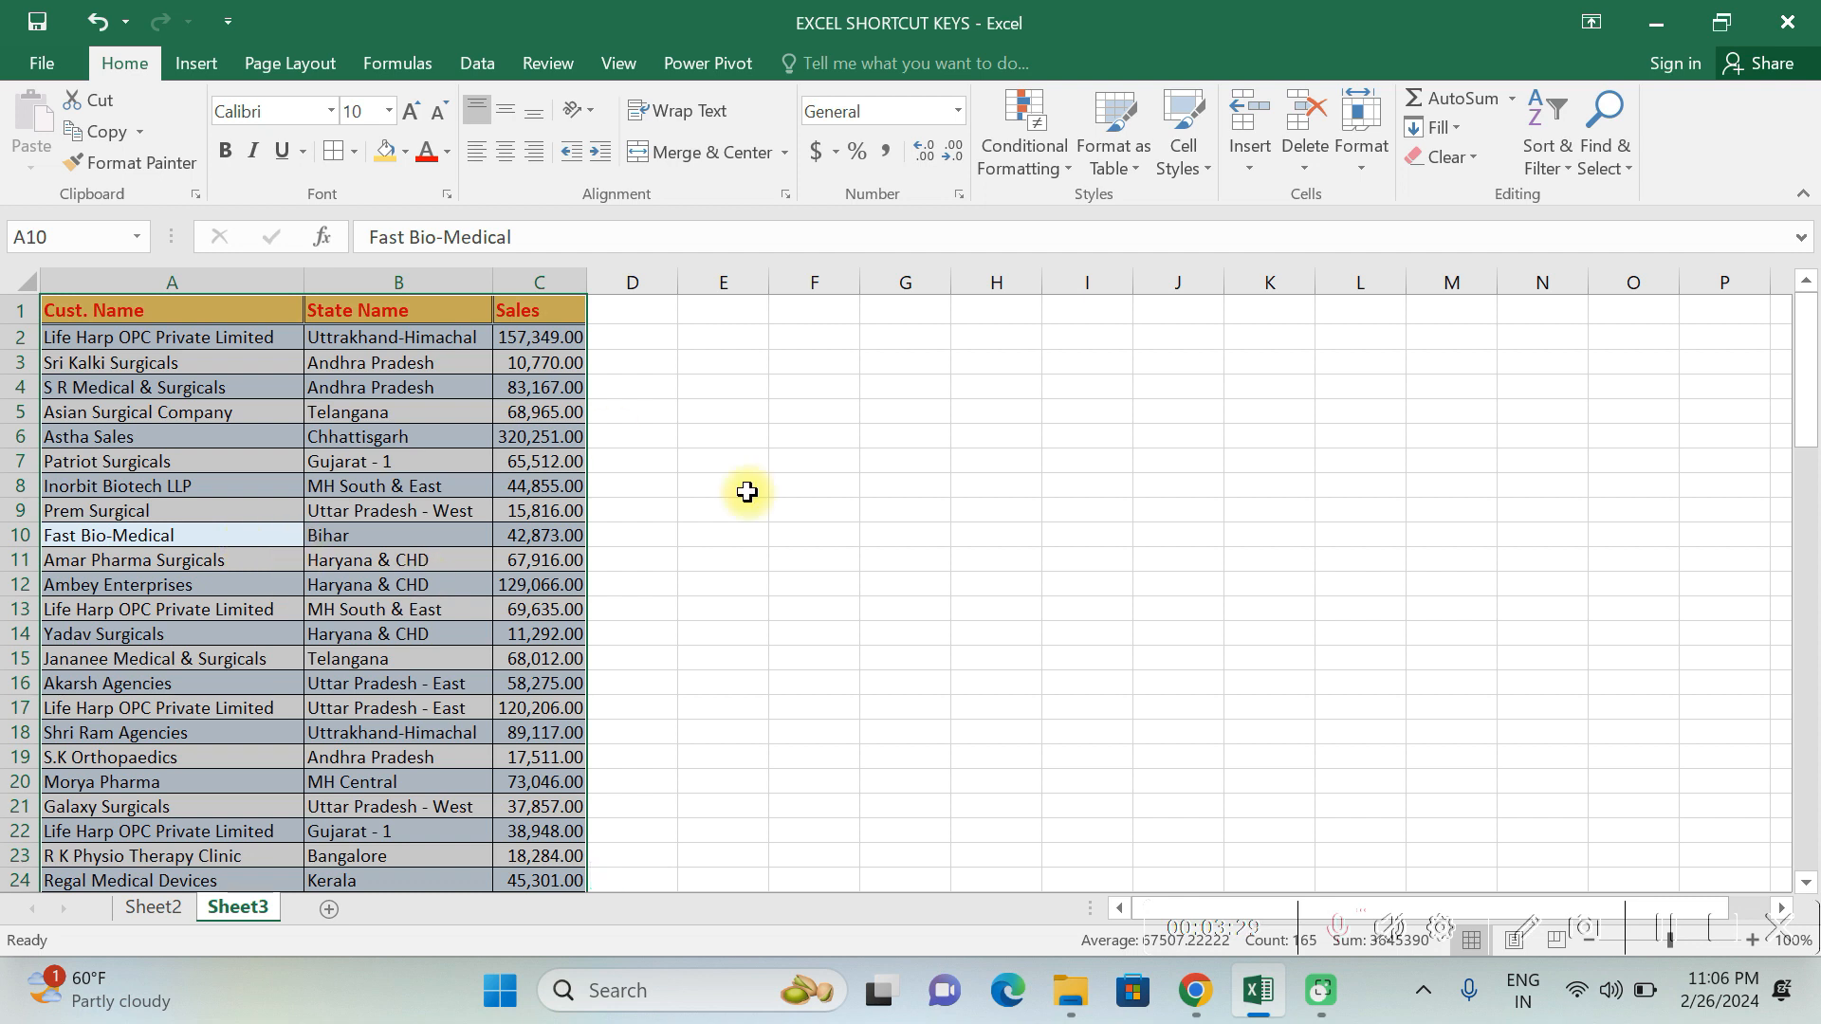
left_click(674, 503)
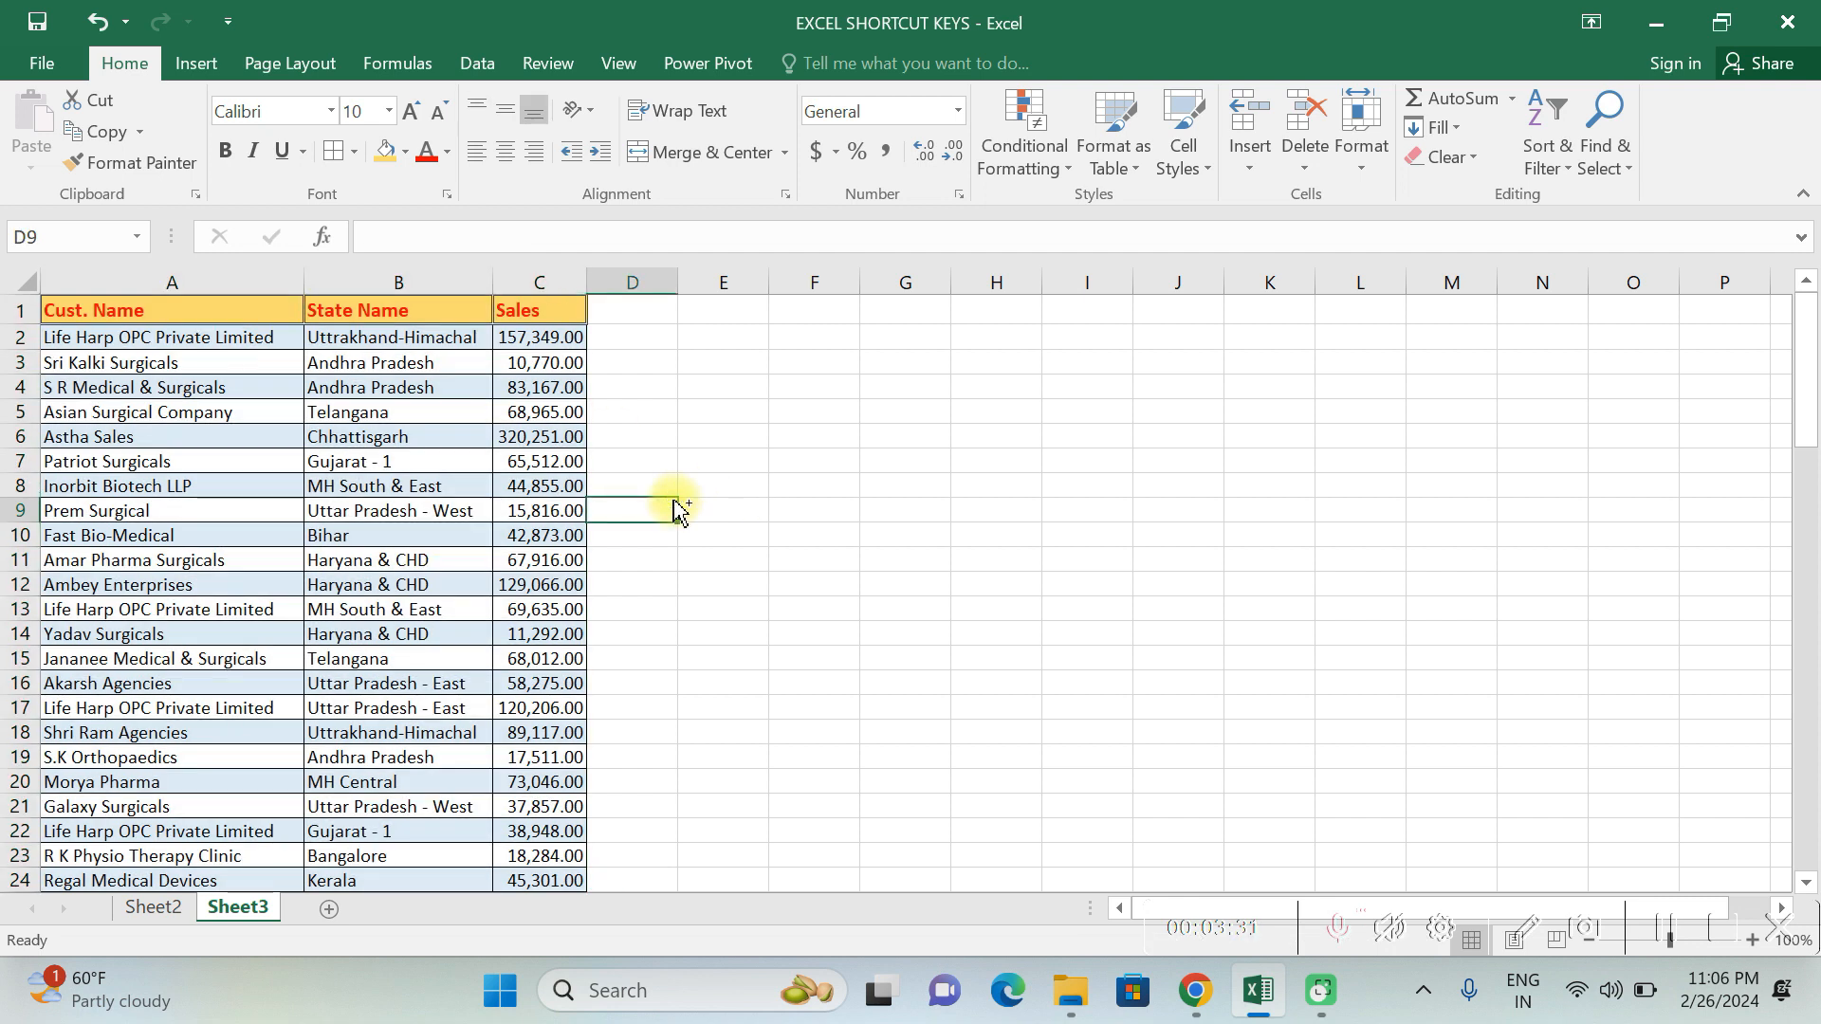
key("ctrl+a")
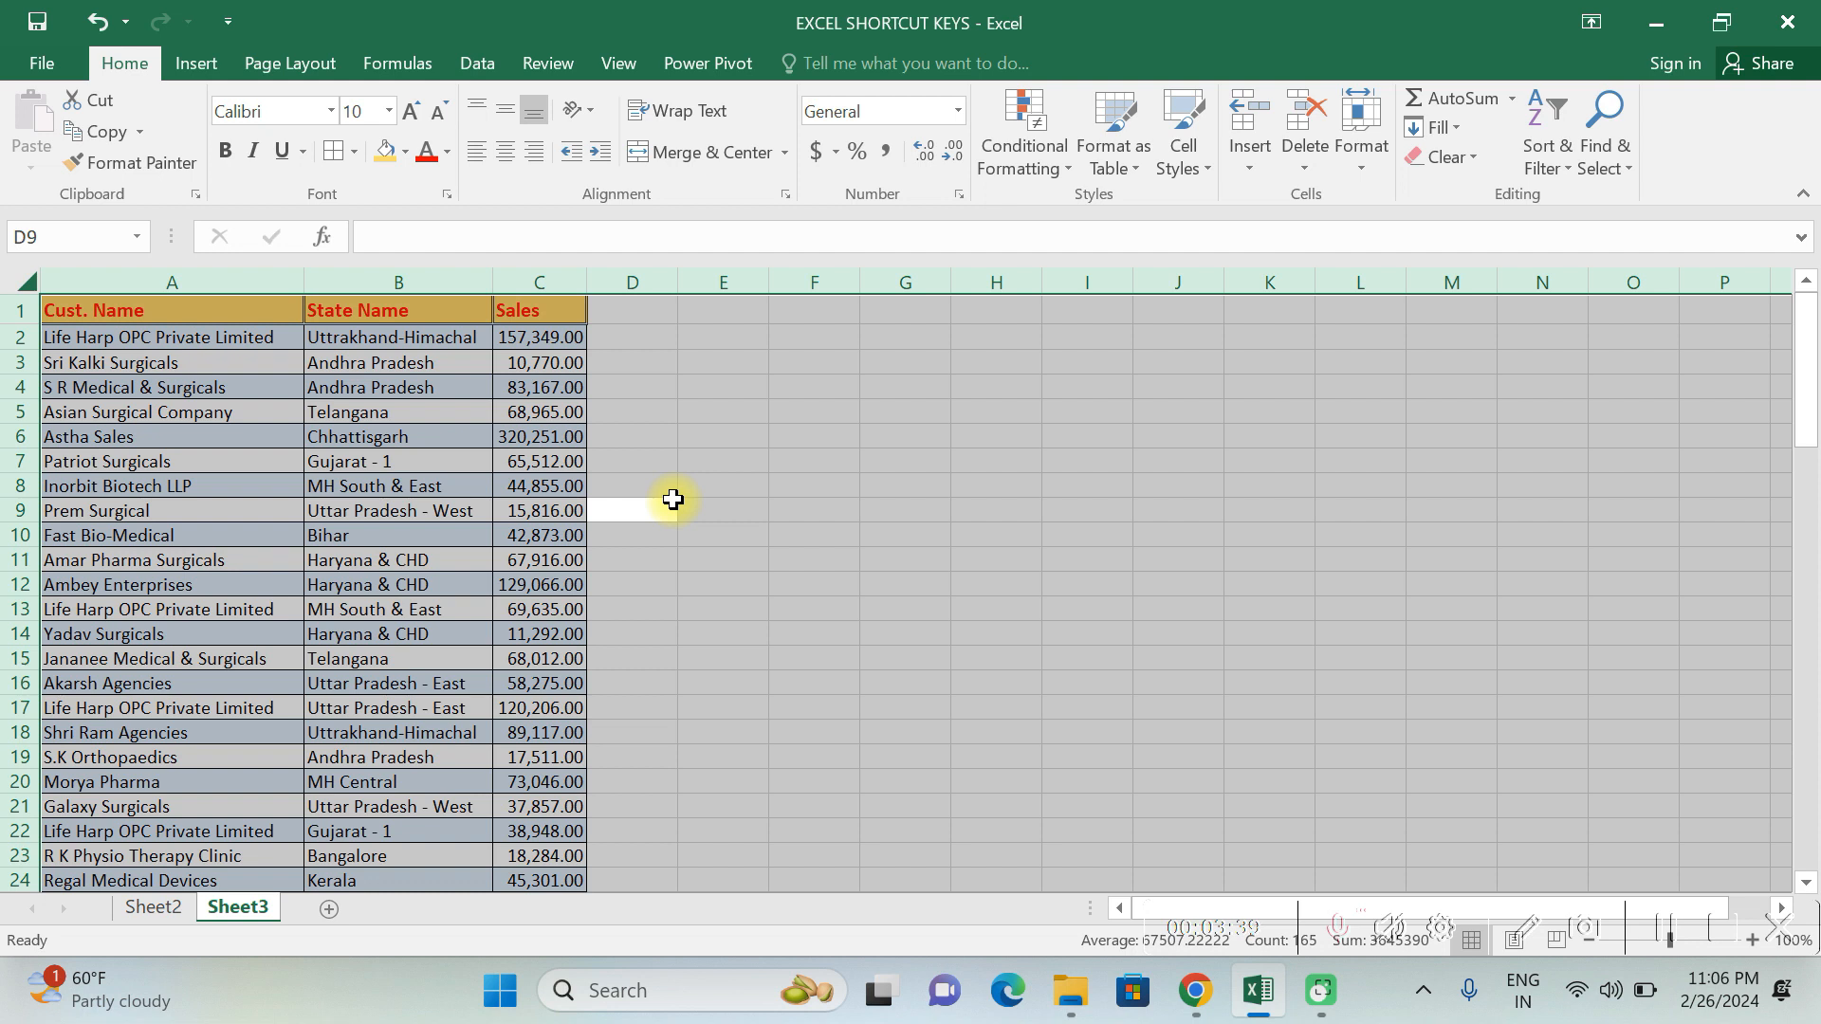
- Select the complete customer data region starting from cell A4
left_click(286, 510)
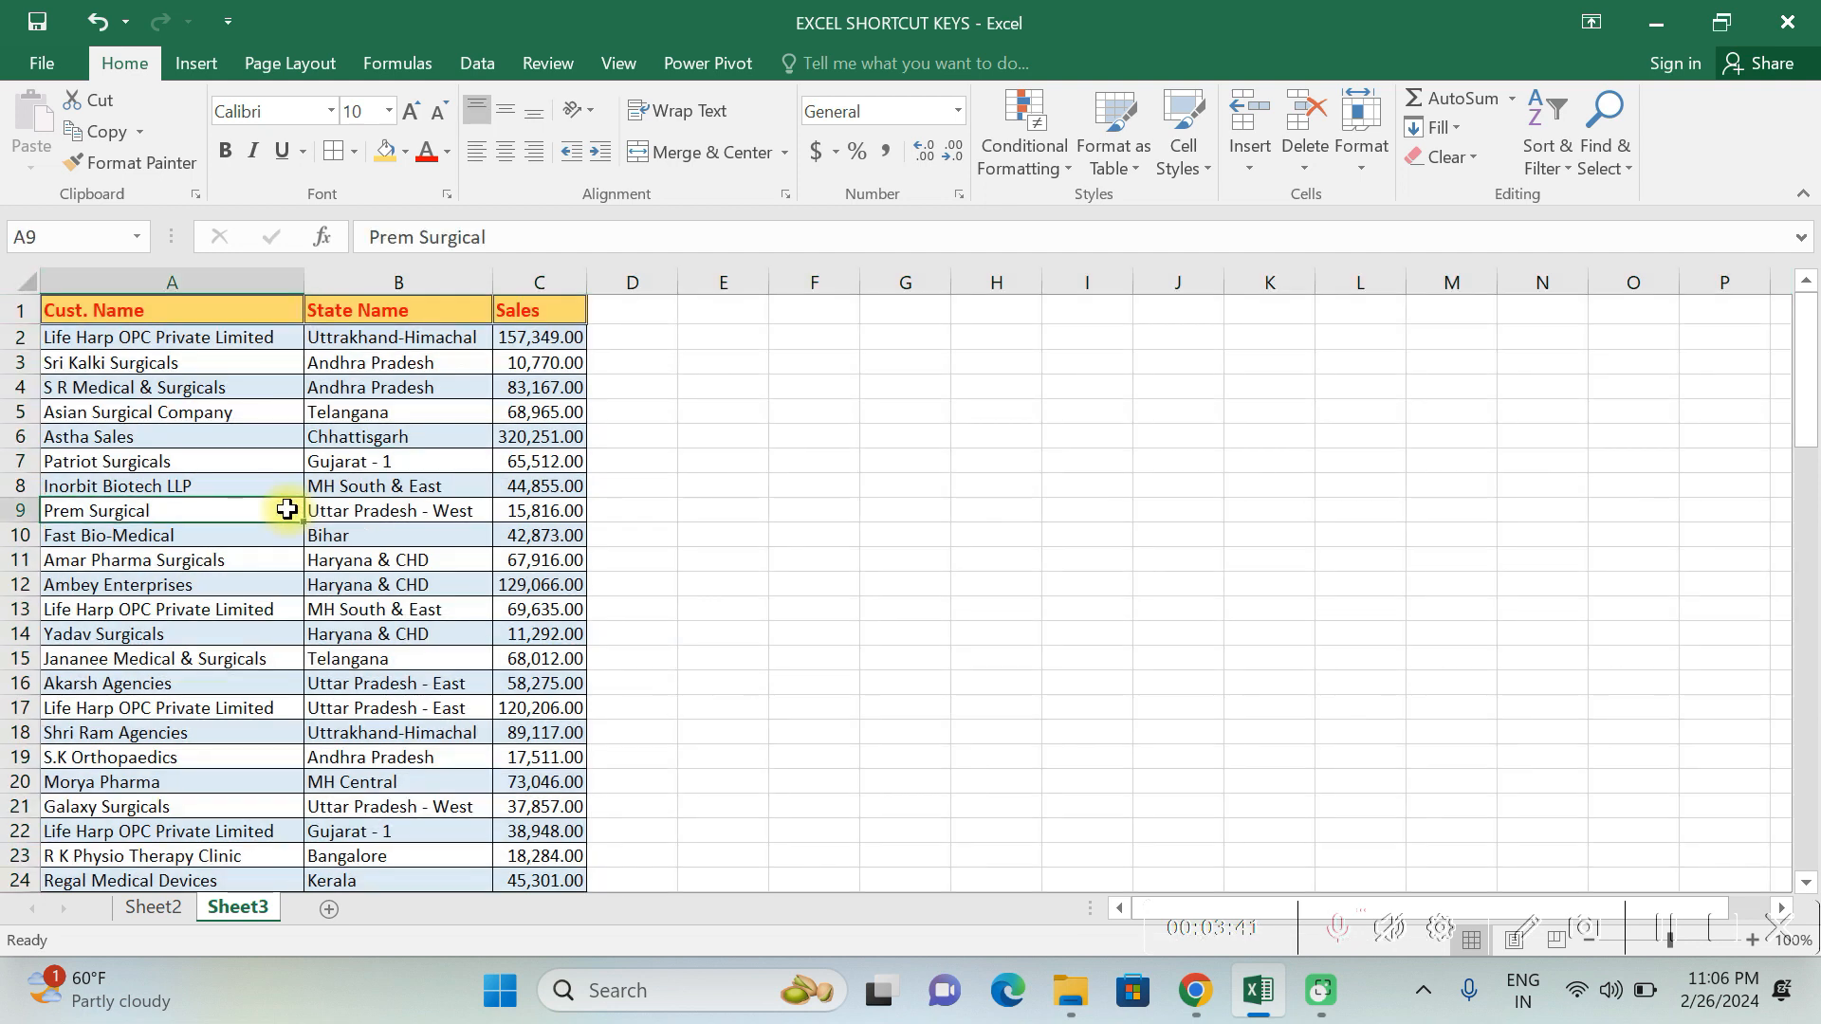
left_click(257, 387)
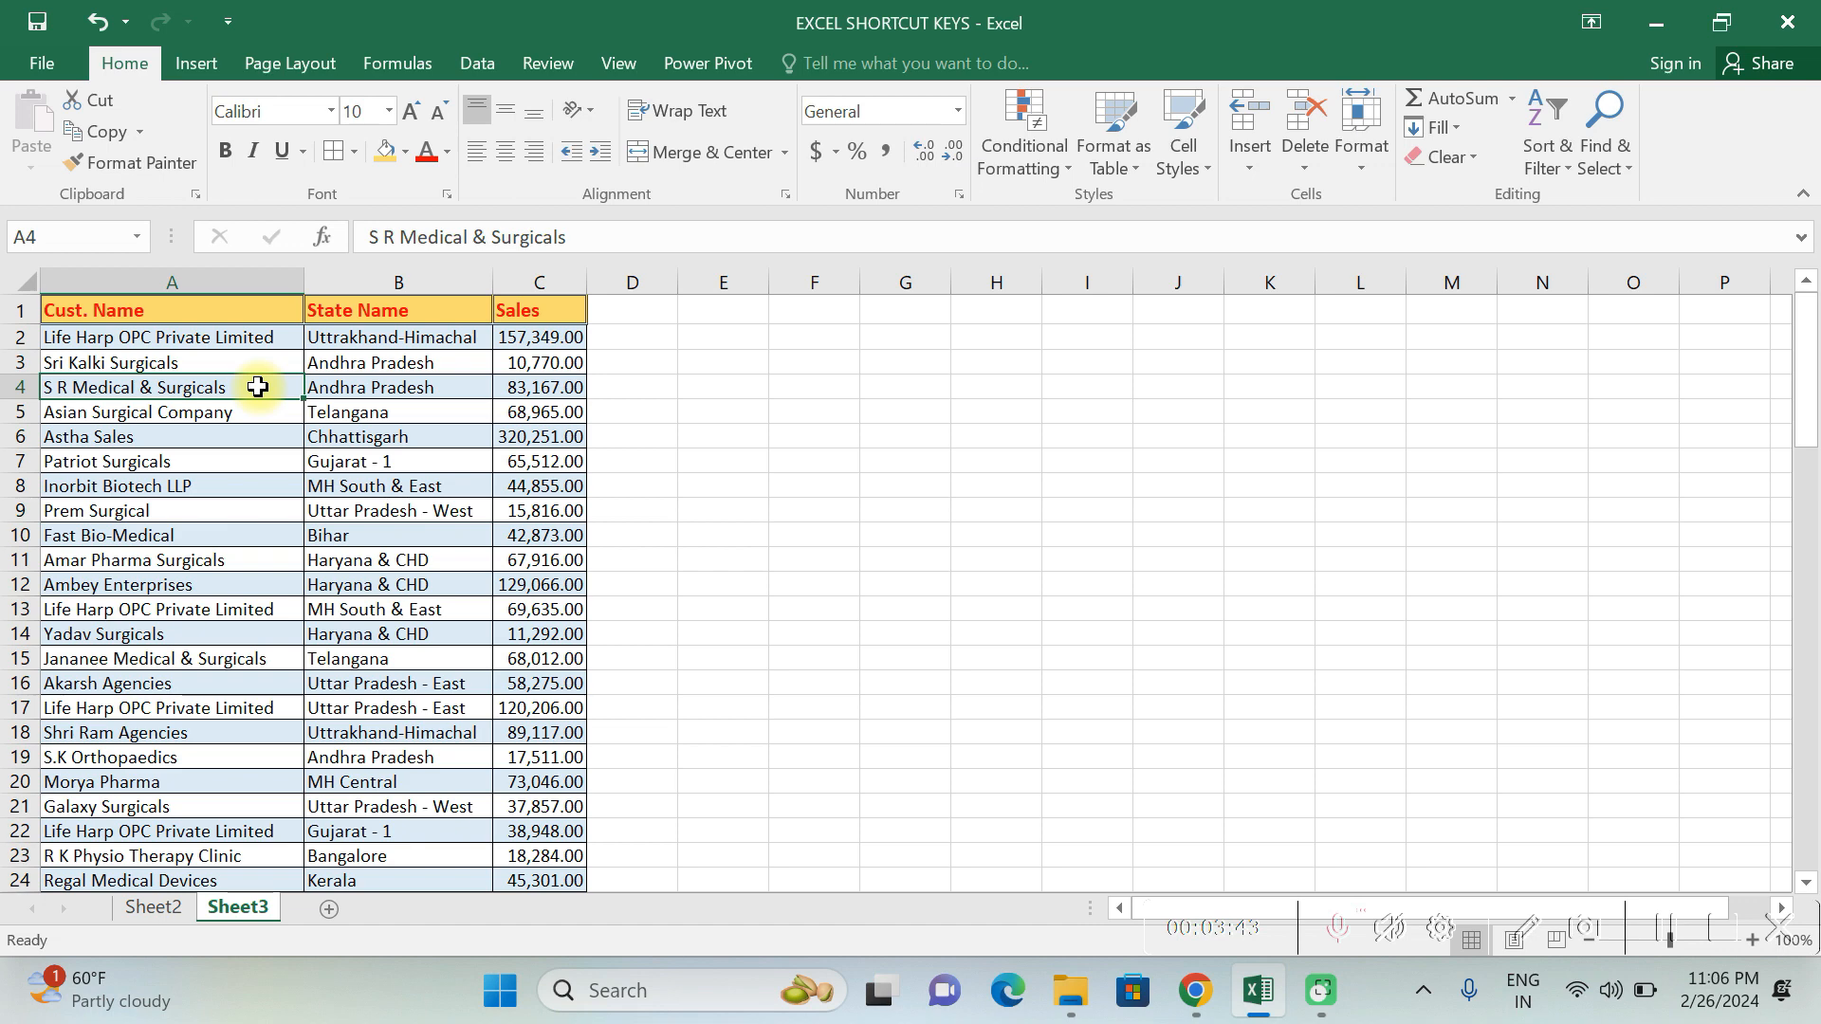
key("ctrl+a")
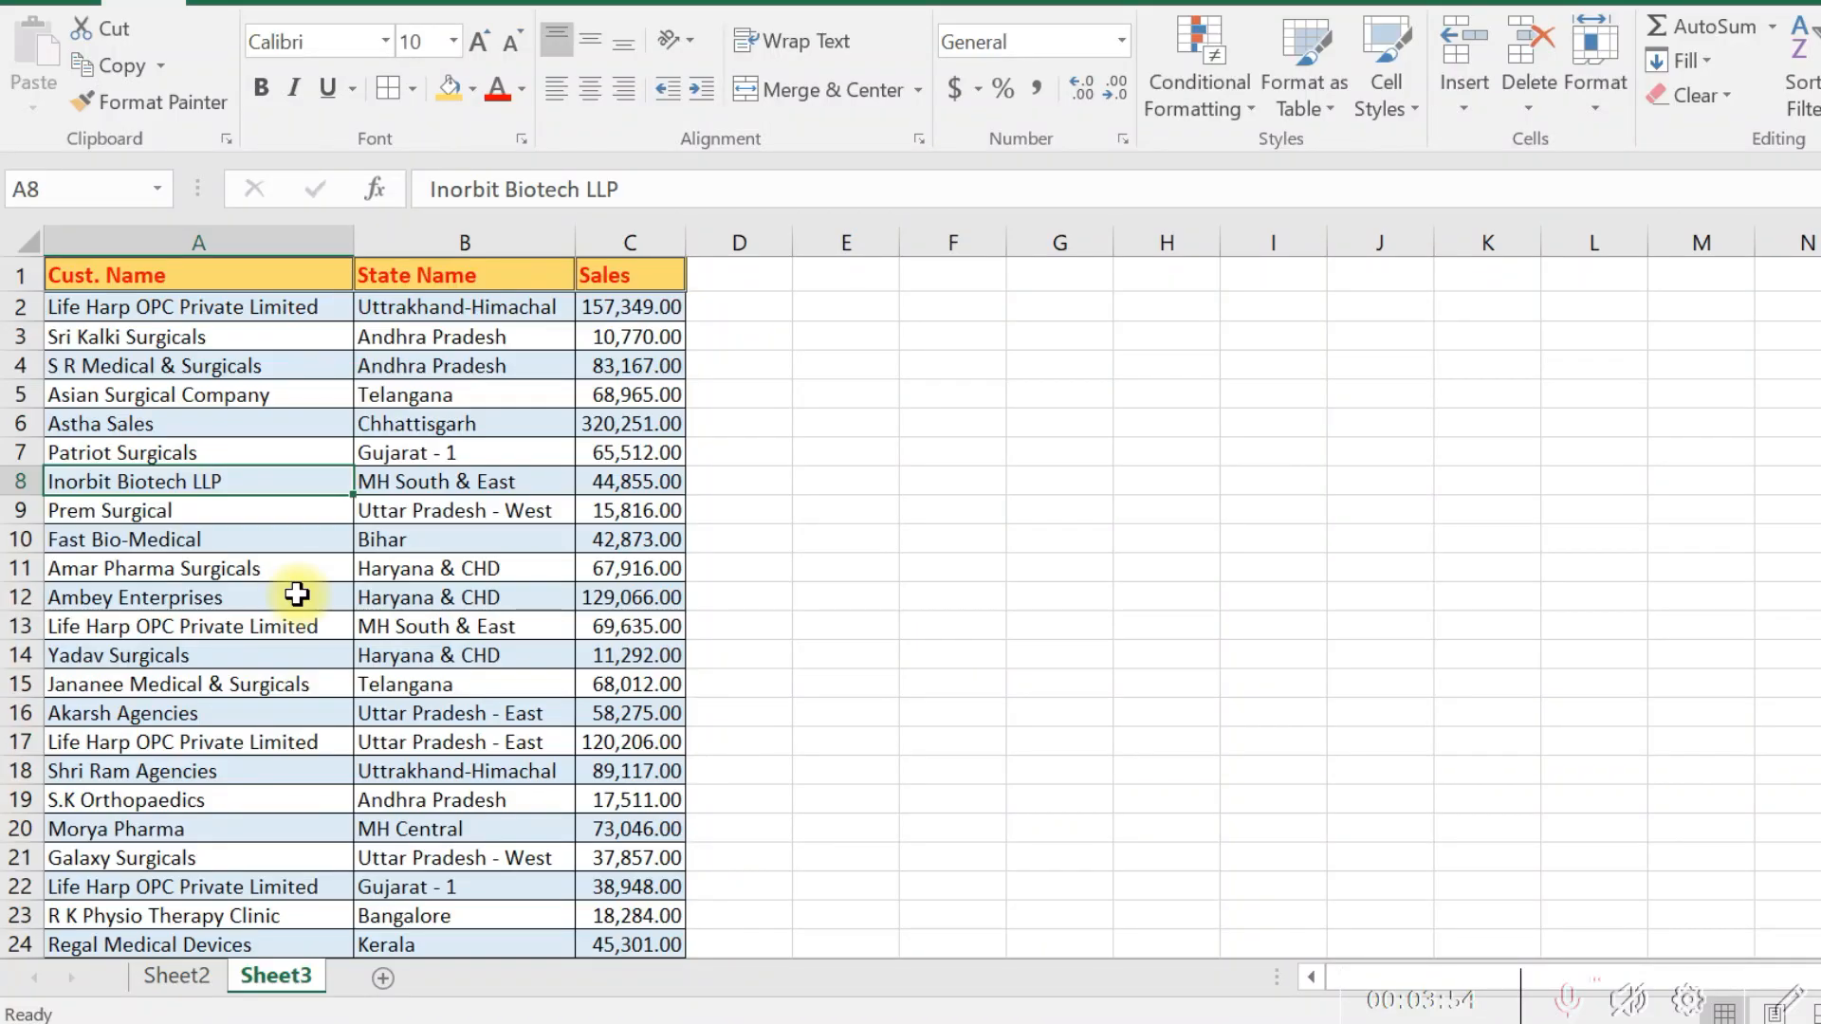
- Hide the customer name column A and row 7
key("ctrl+0")
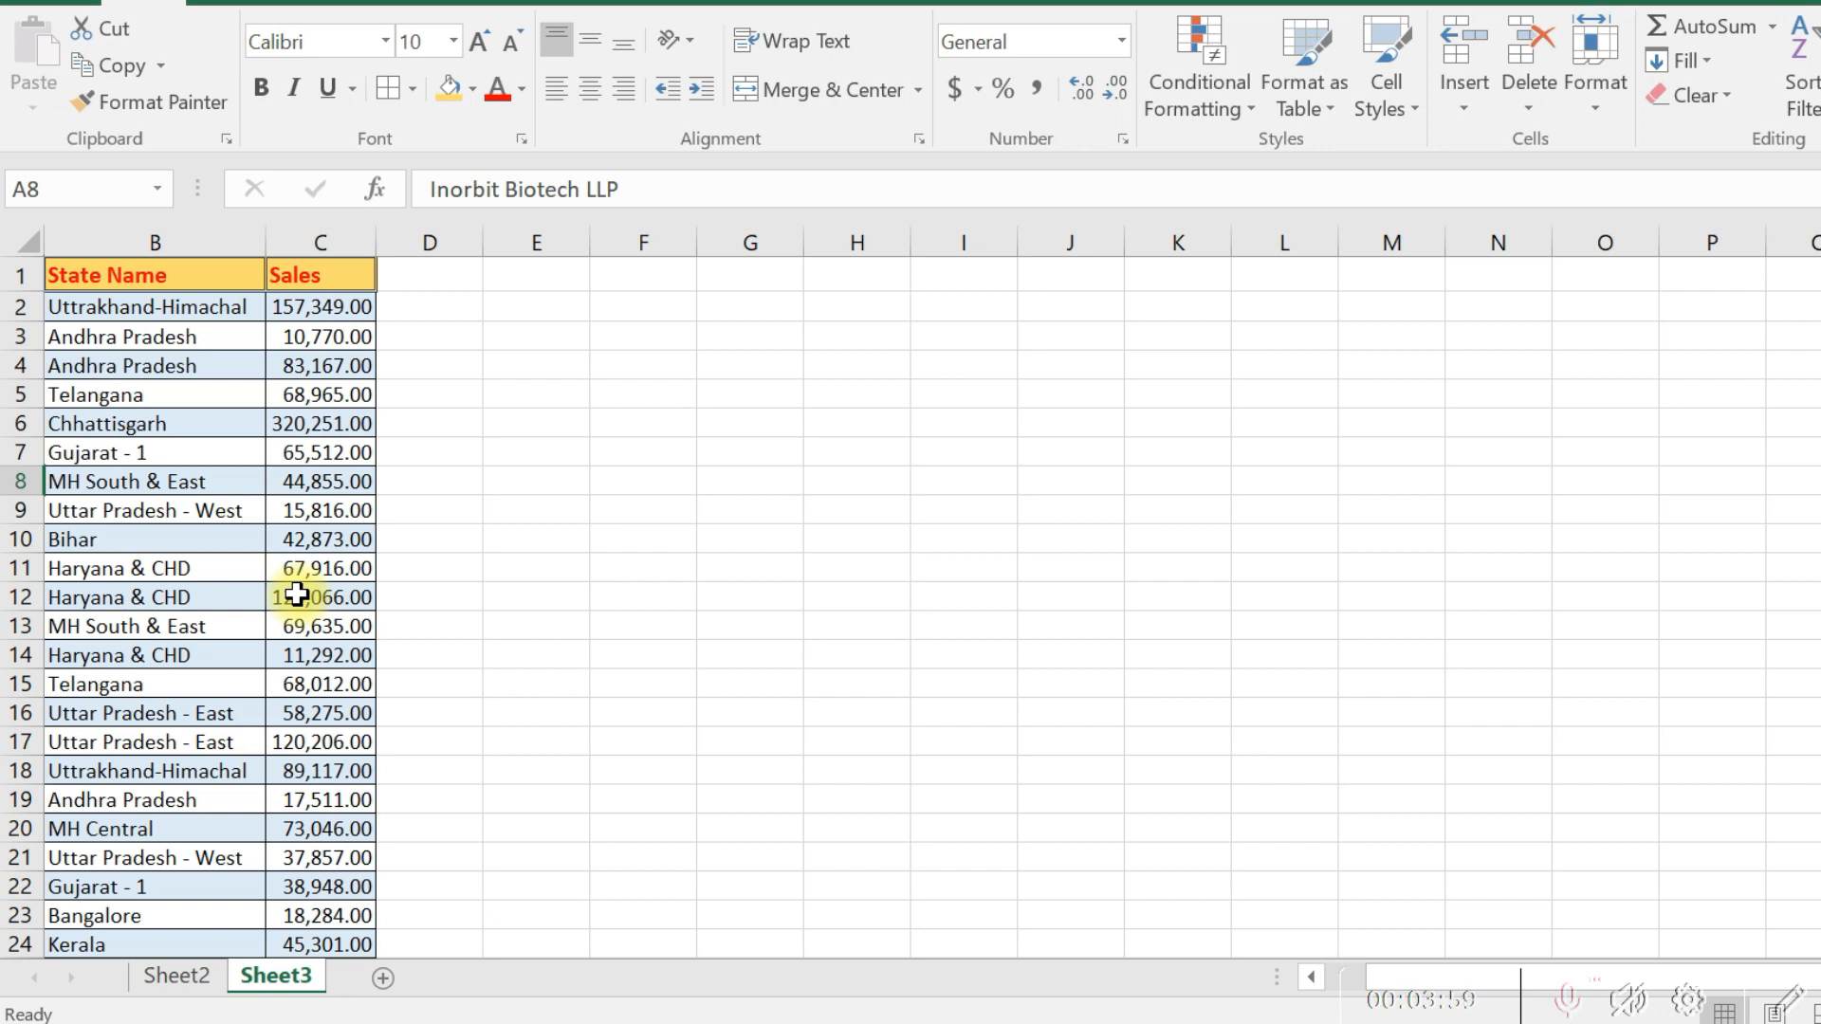
left_click(213, 452)
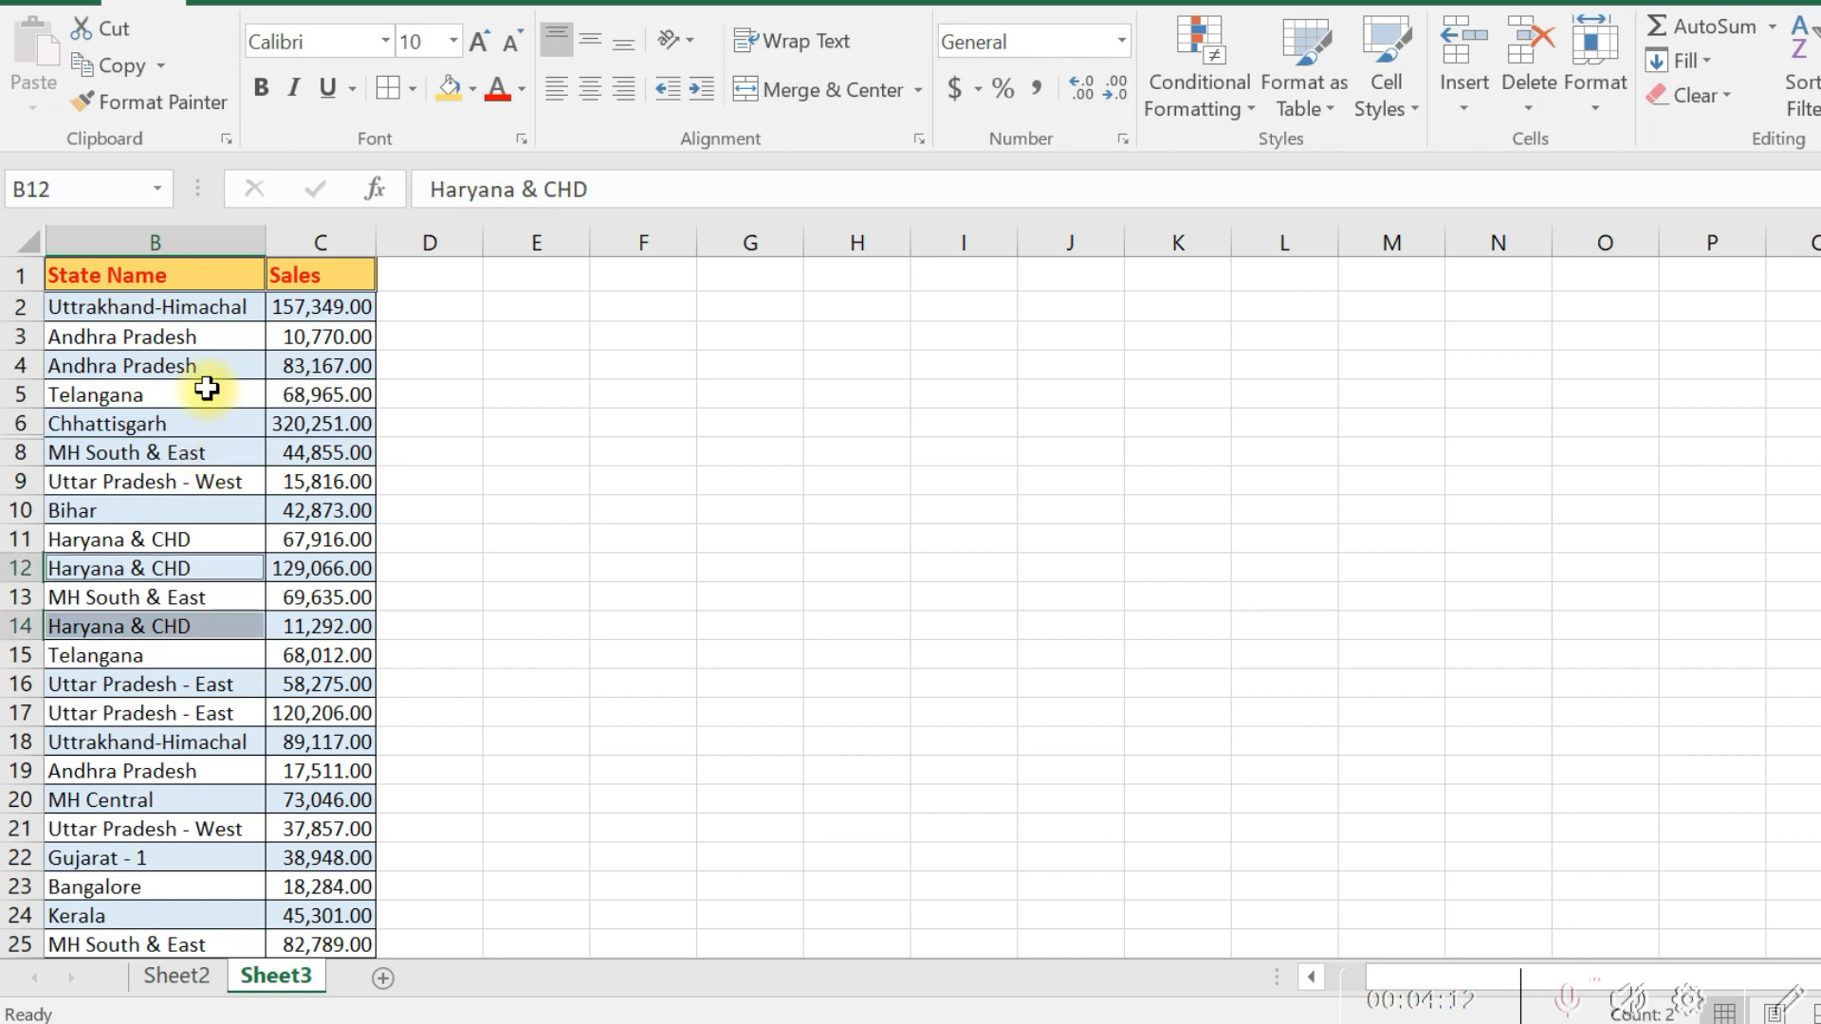
- Hide the non-adjacent rows 4, 6 and 11 together
left_click(142, 364)
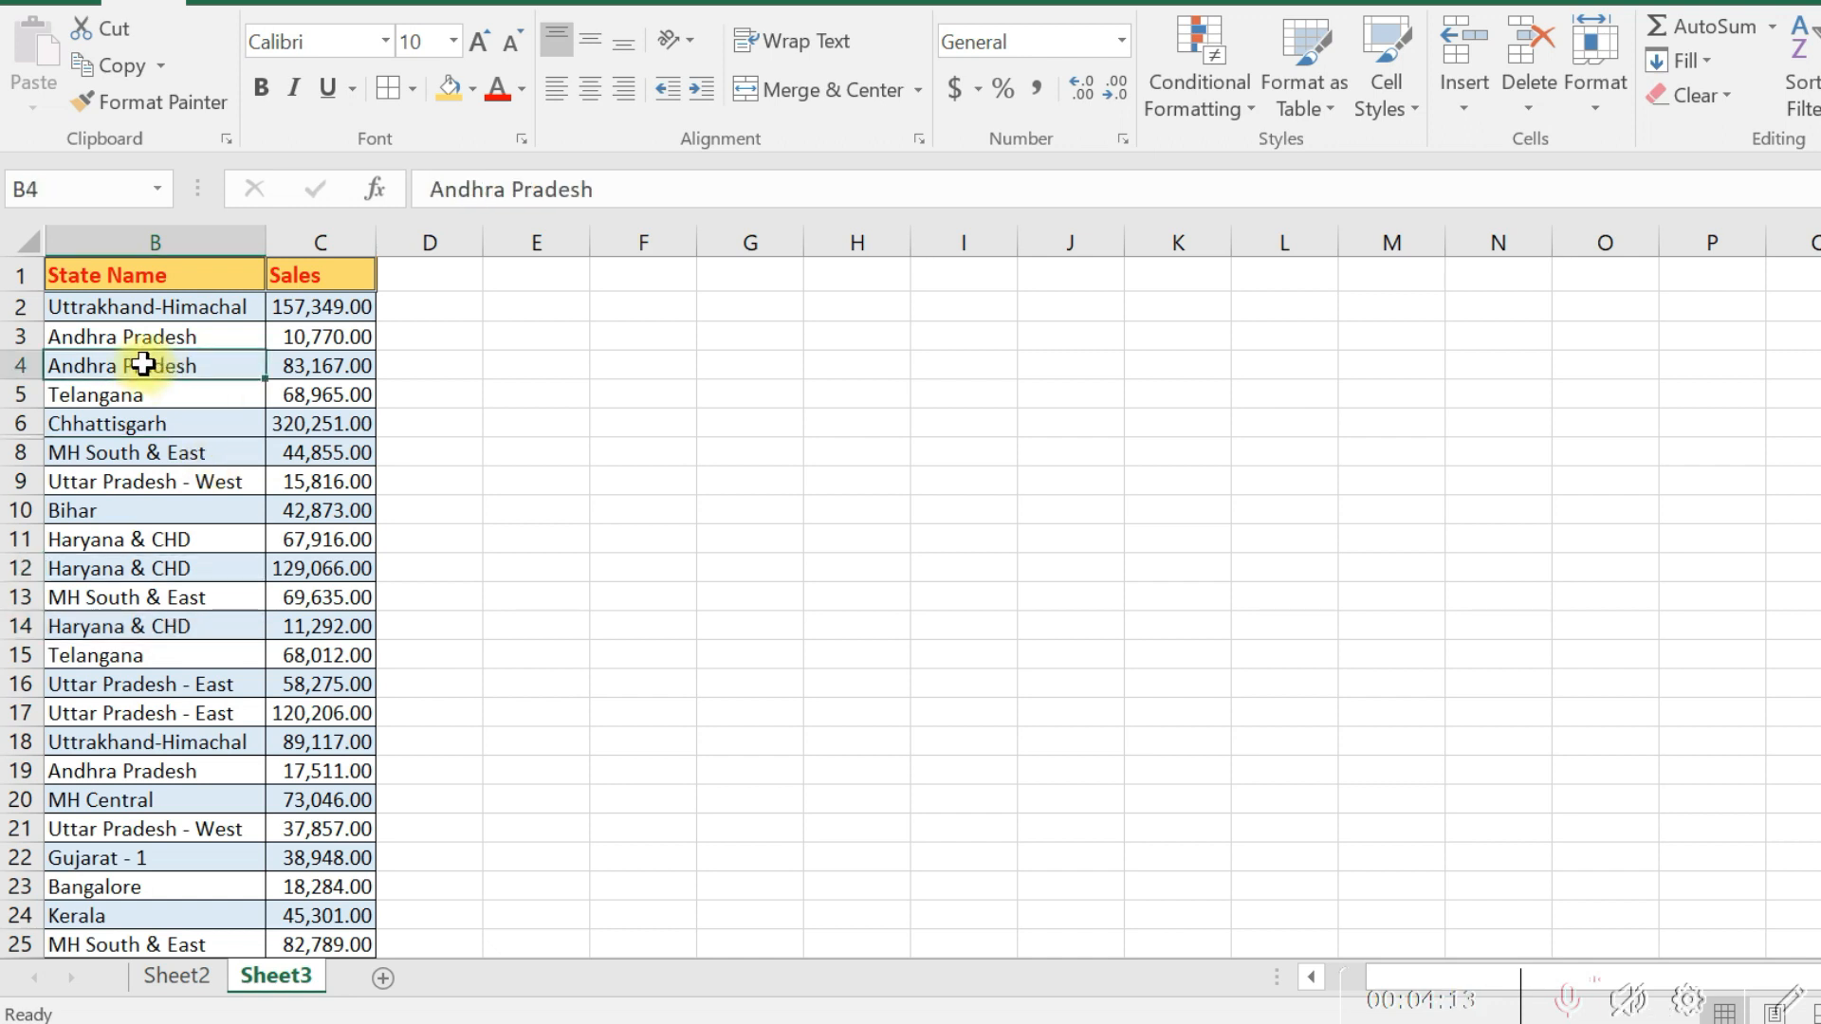
left_click(126, 428, "ctrl")
left_click(152, 541, "ctrl")
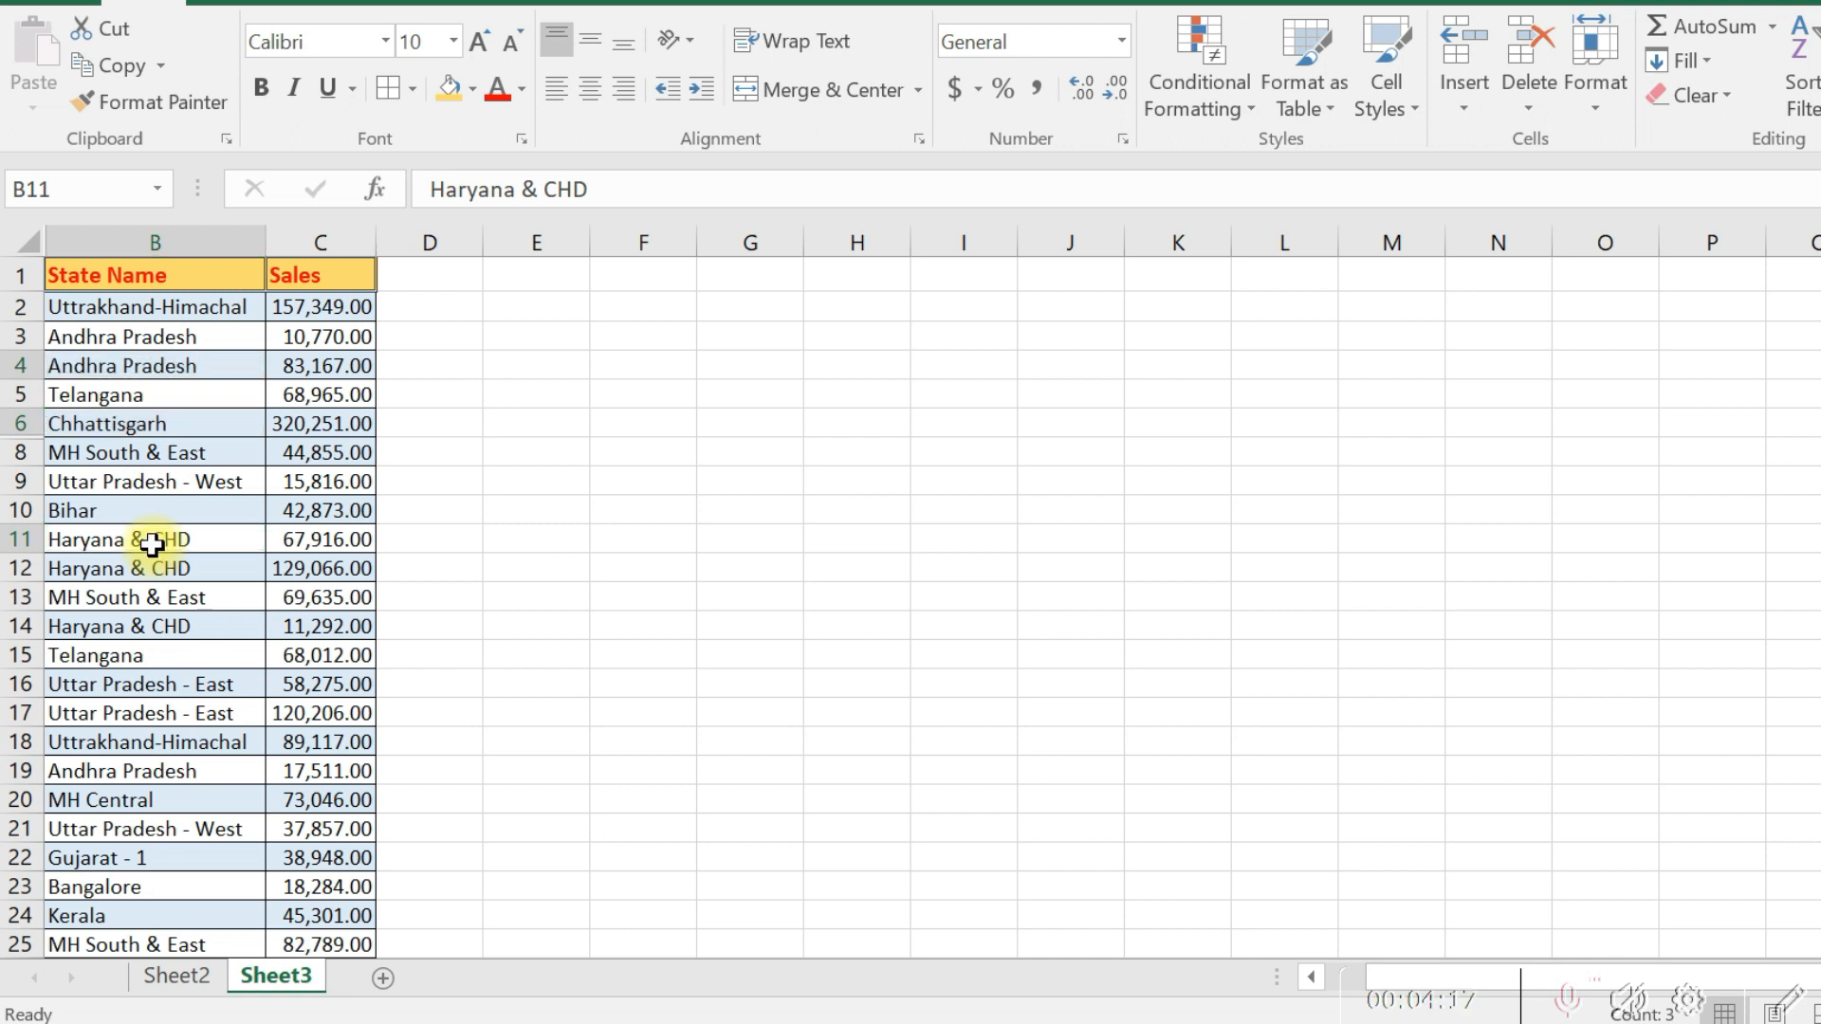
key("ctrl+9")
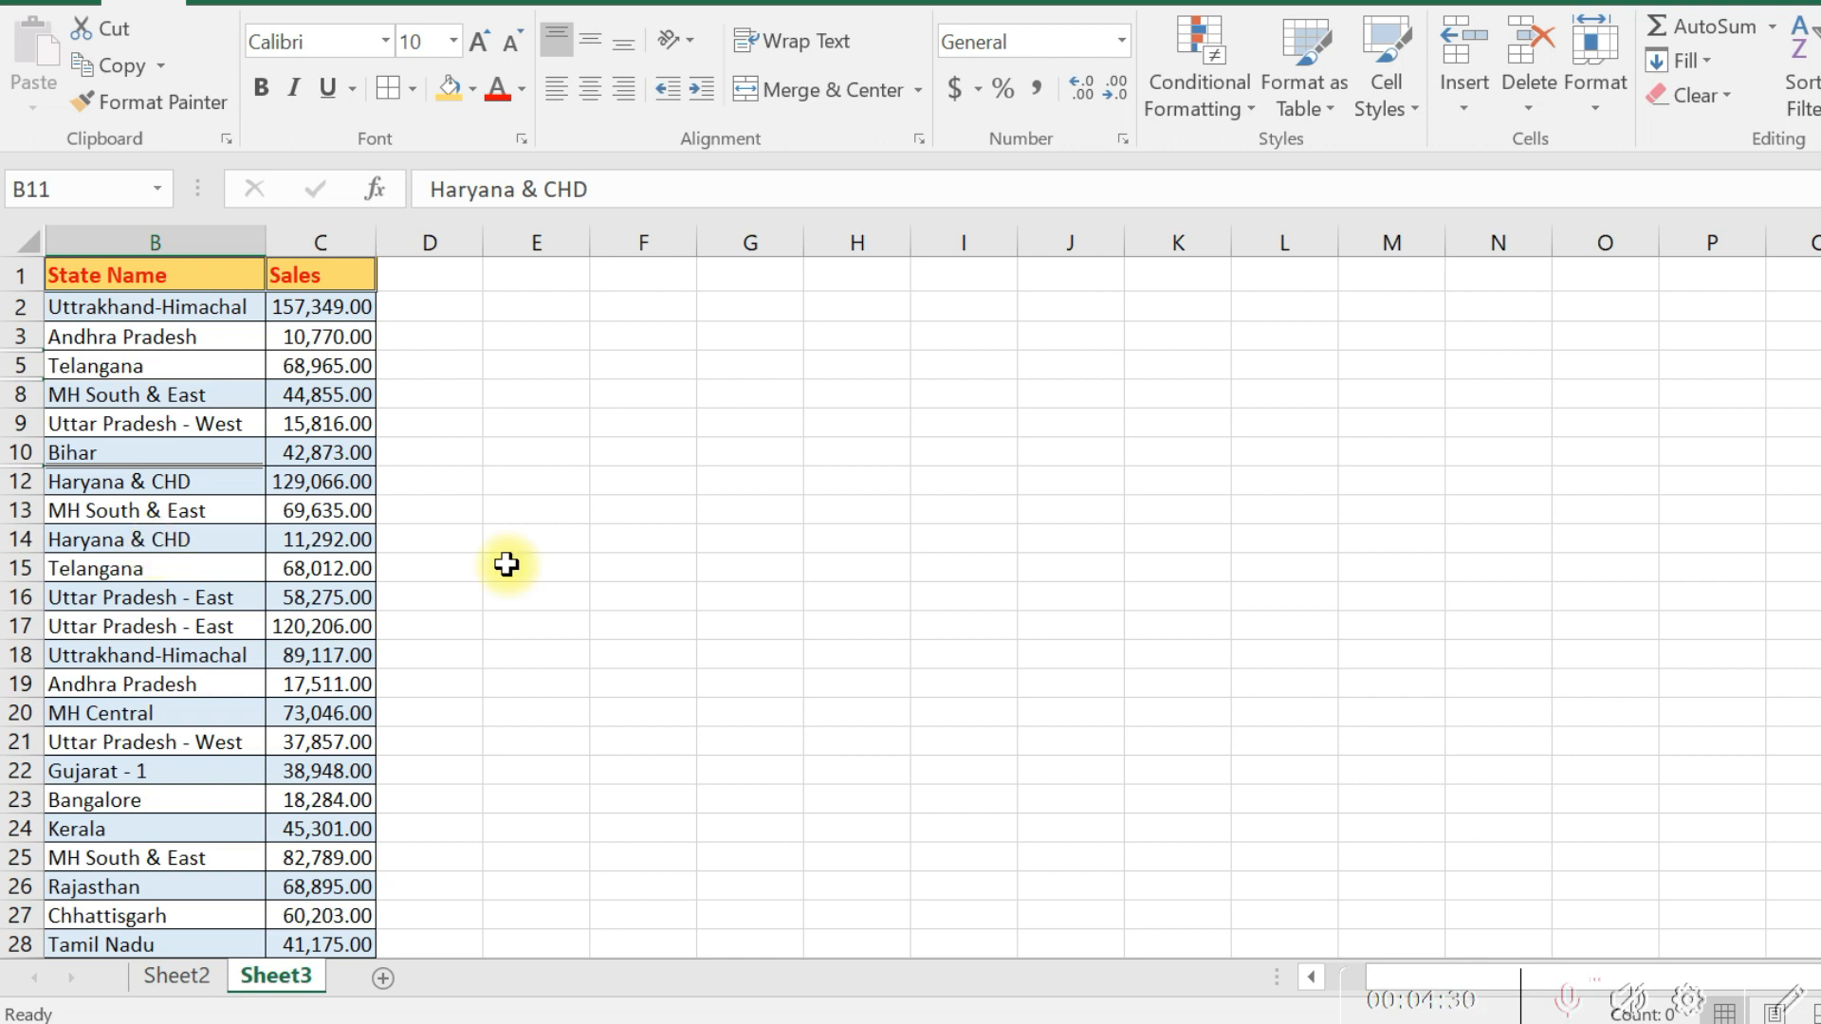
- Hide the non-adjacent columns C, E and G together
left_click(332, 242)
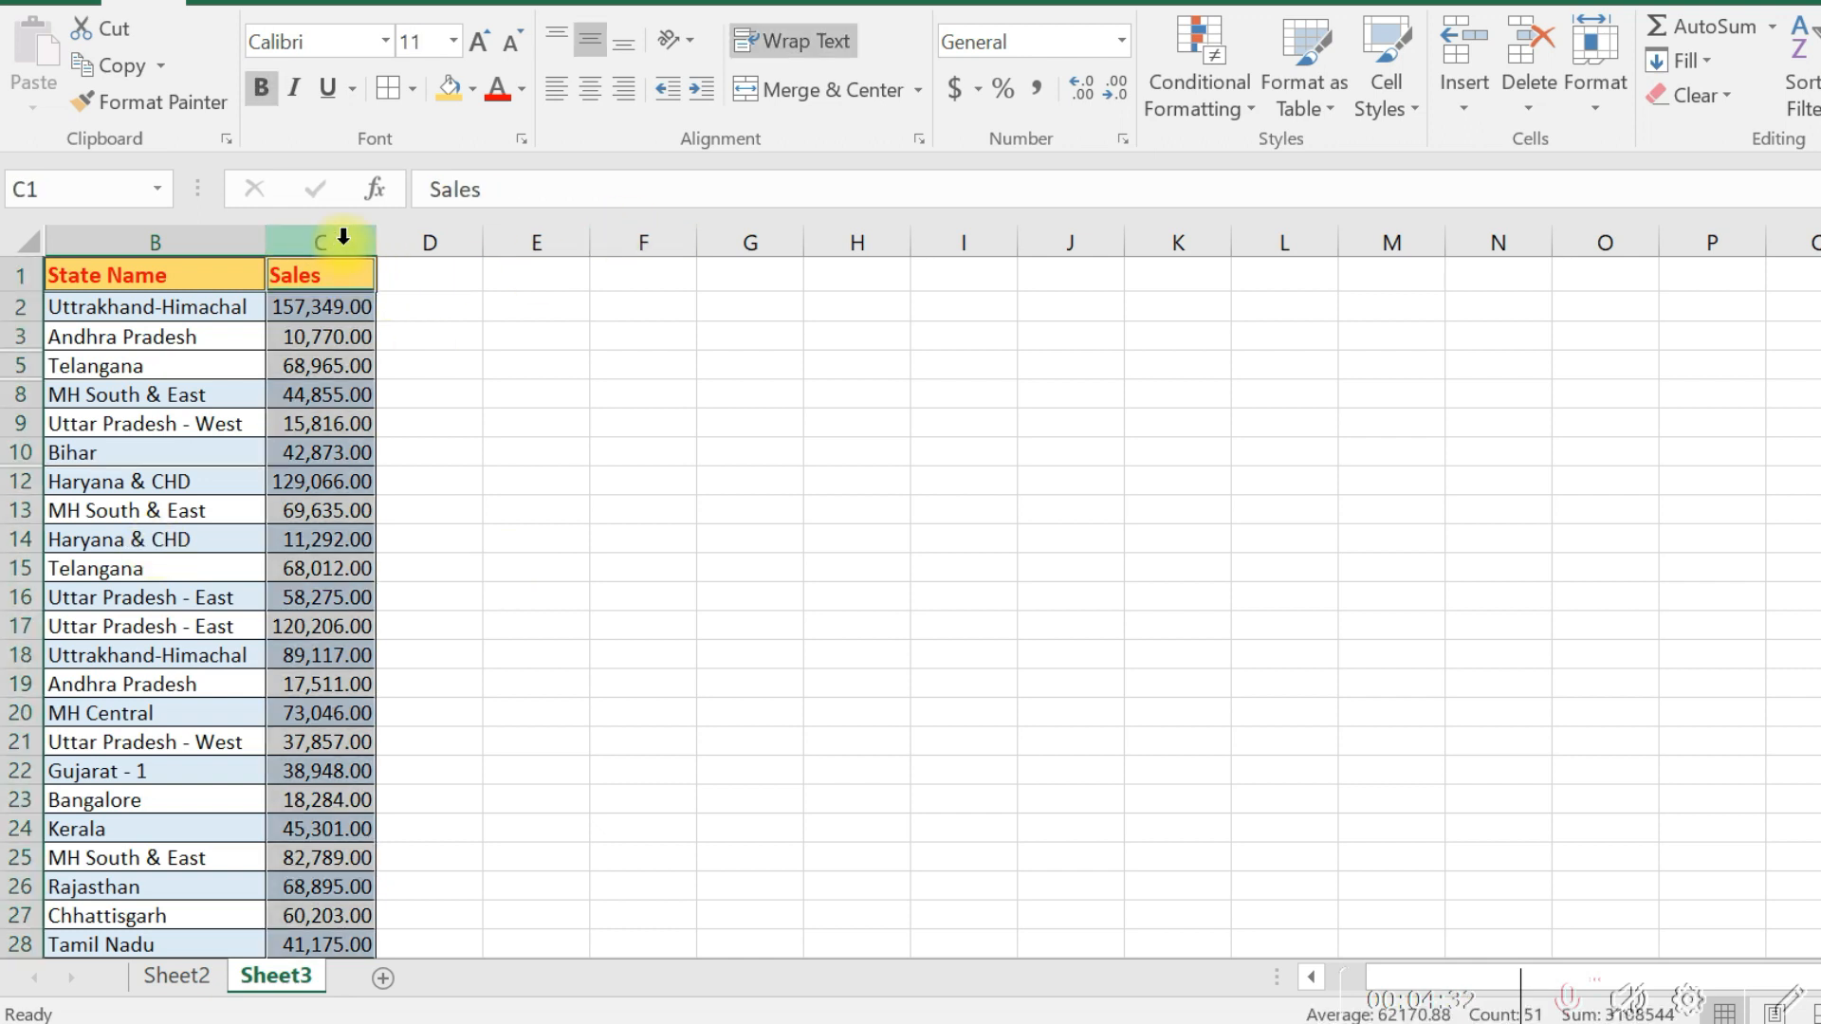
left_click(536, 241)
left_click(750, 241, "ctrl")
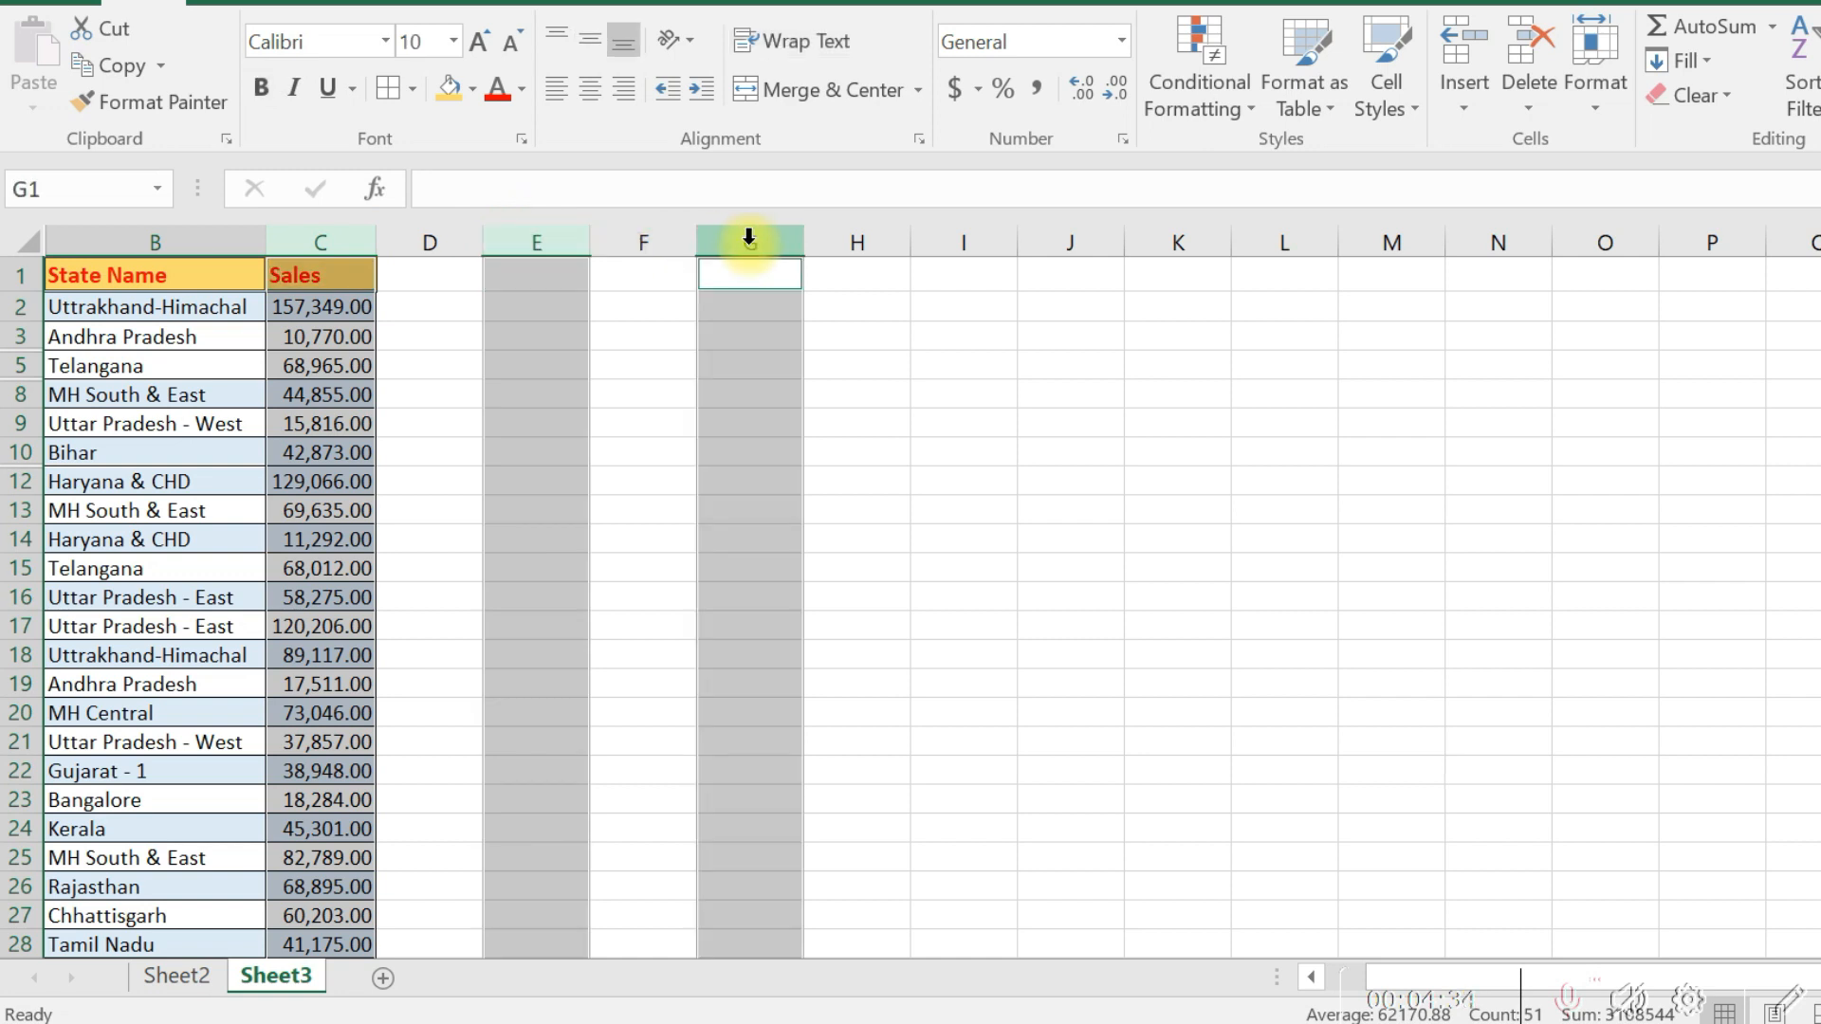
key("ctrl+0")
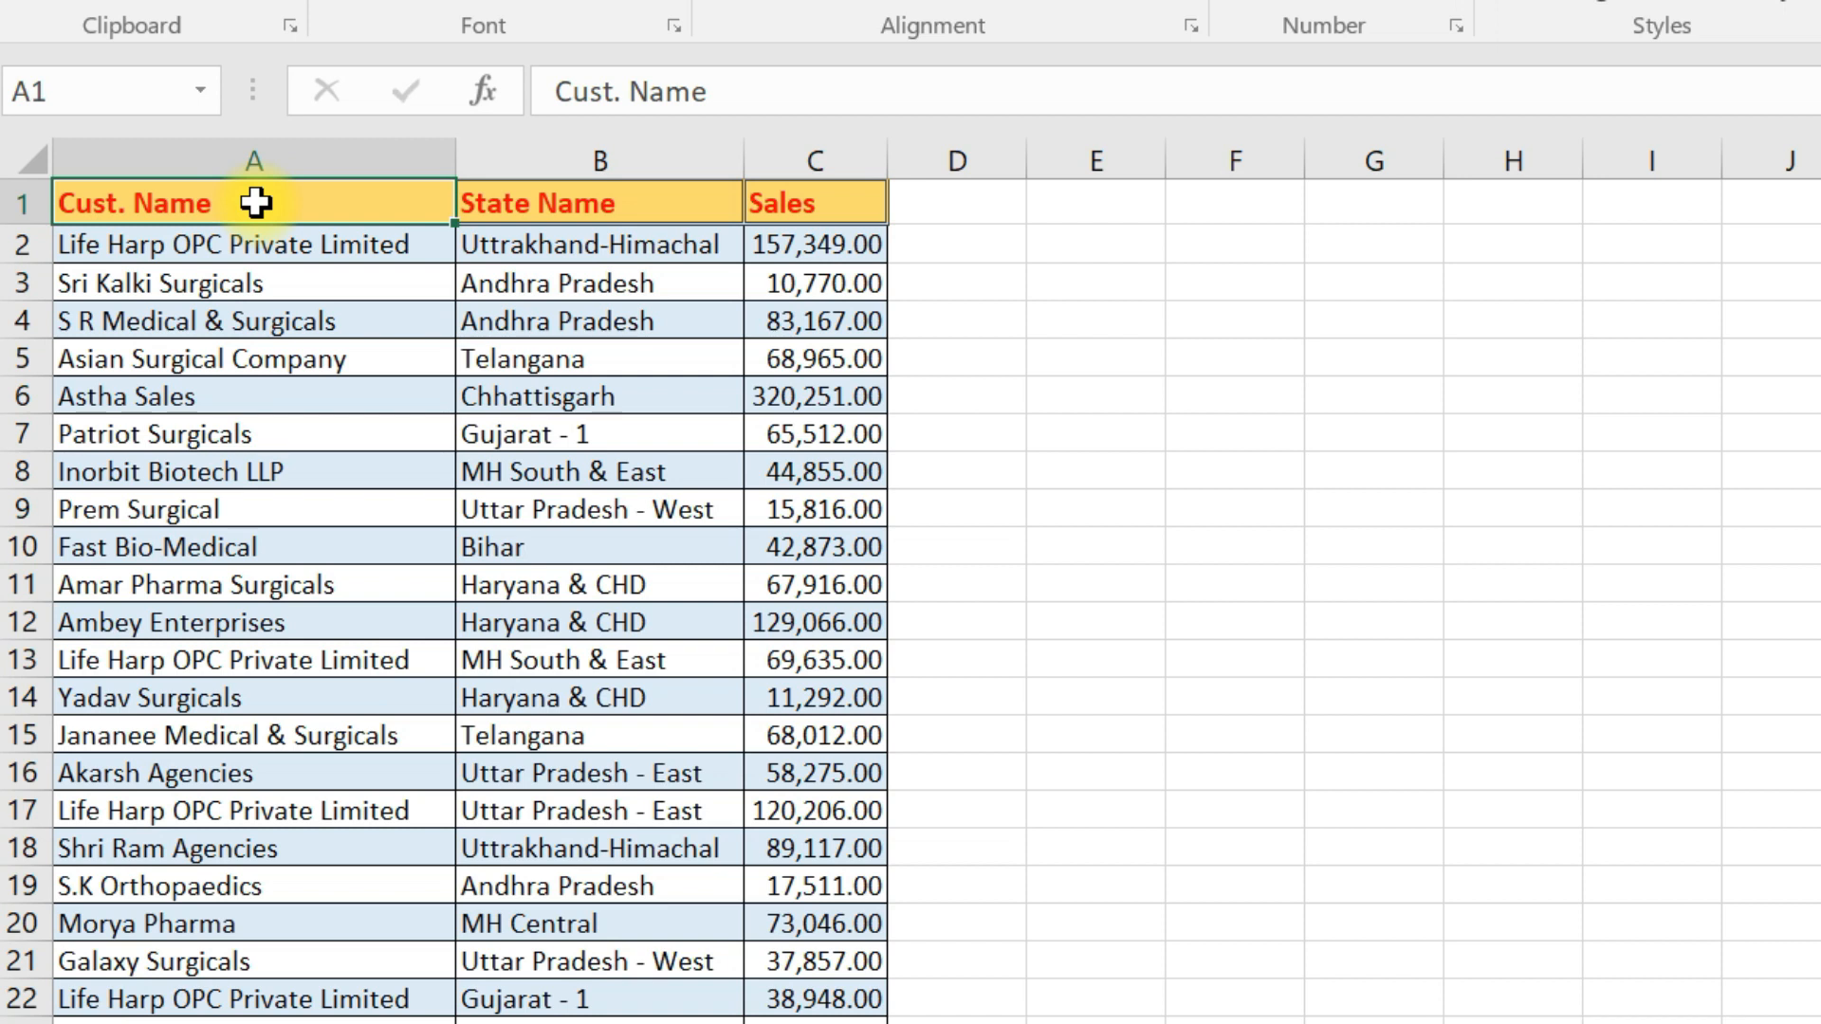
- Add a second line reading FSDFGSDG below Cust. Name inside header cell A1
double_click(255, 202)
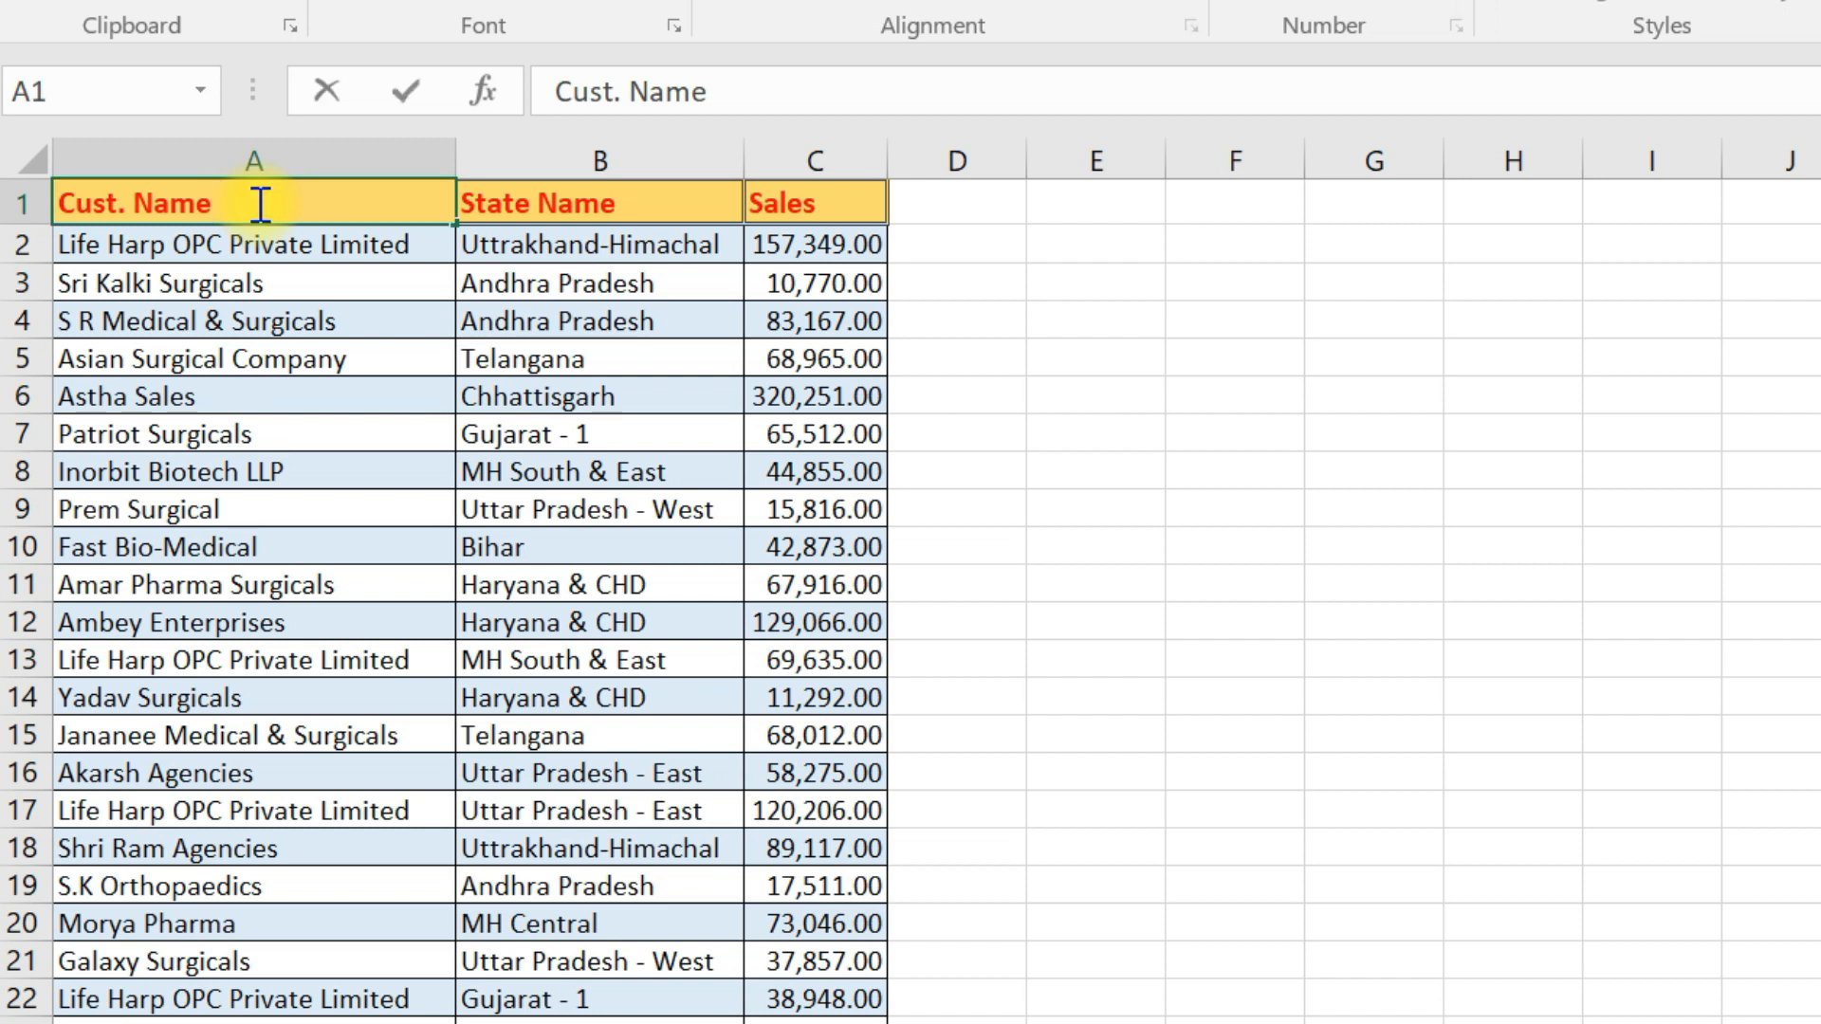
key("alt+Return")
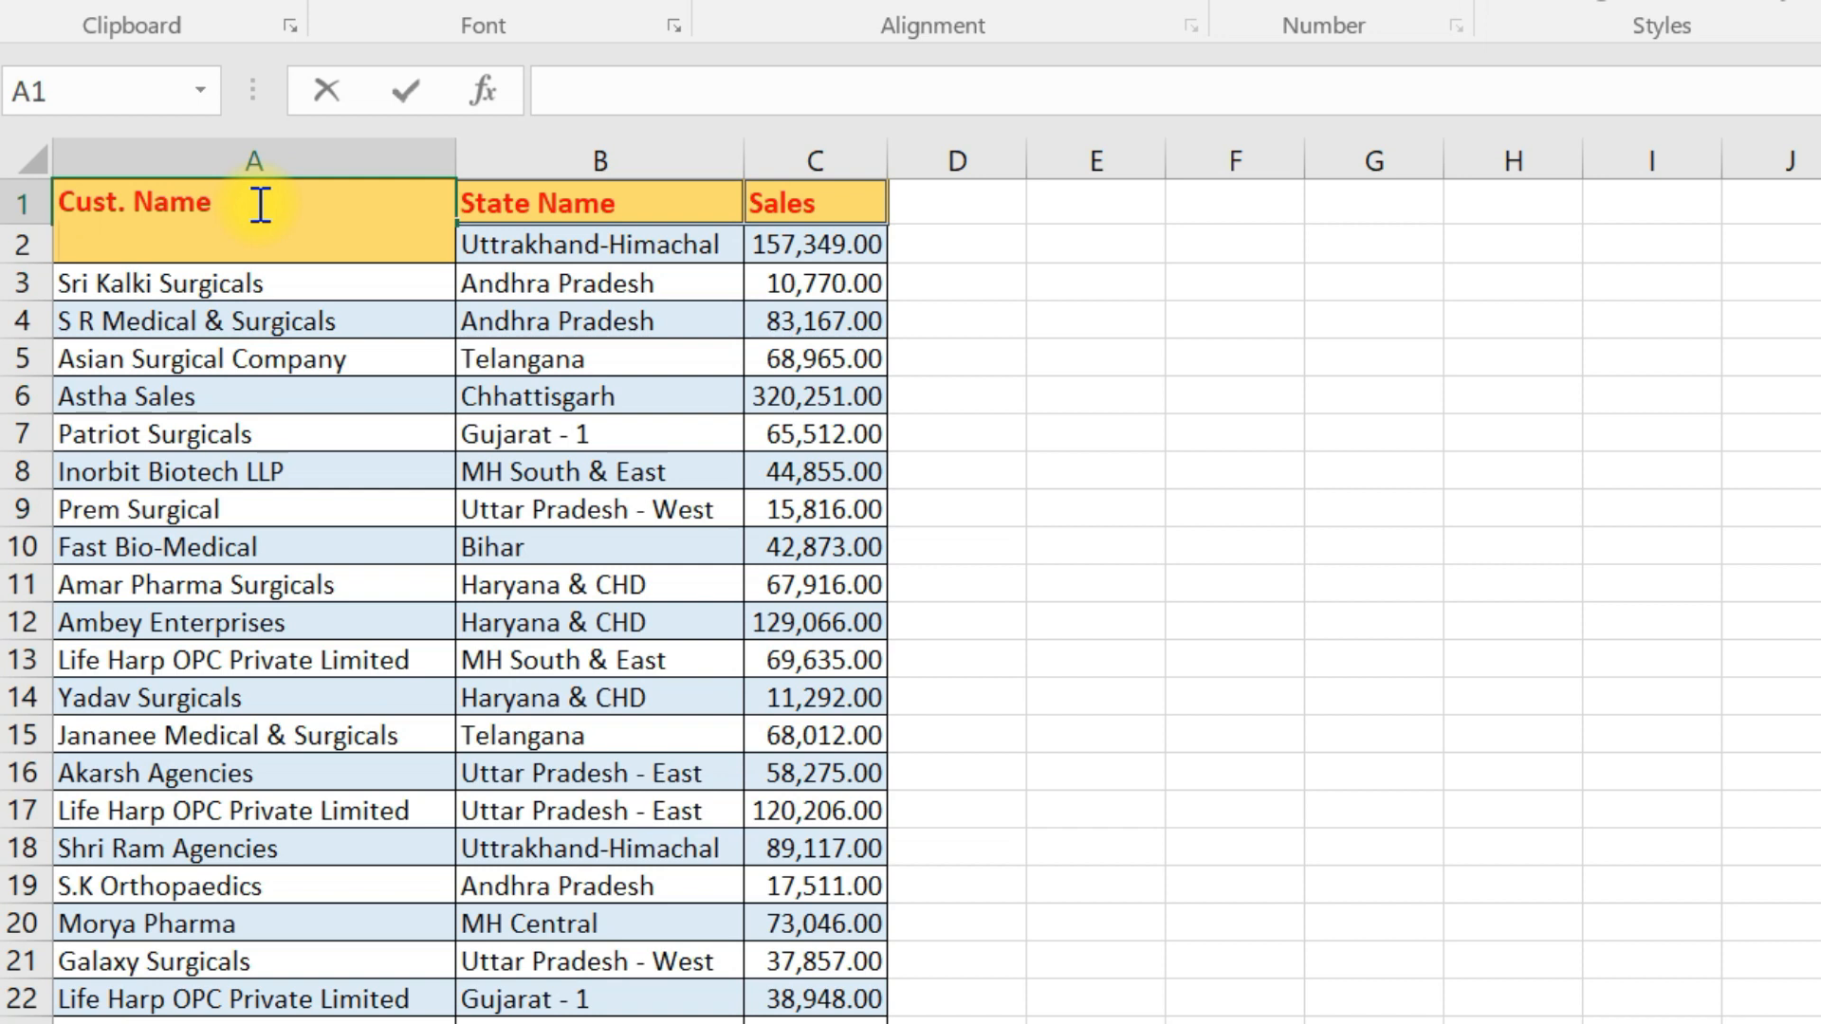
type("FSDFGSDG")
key("Return")
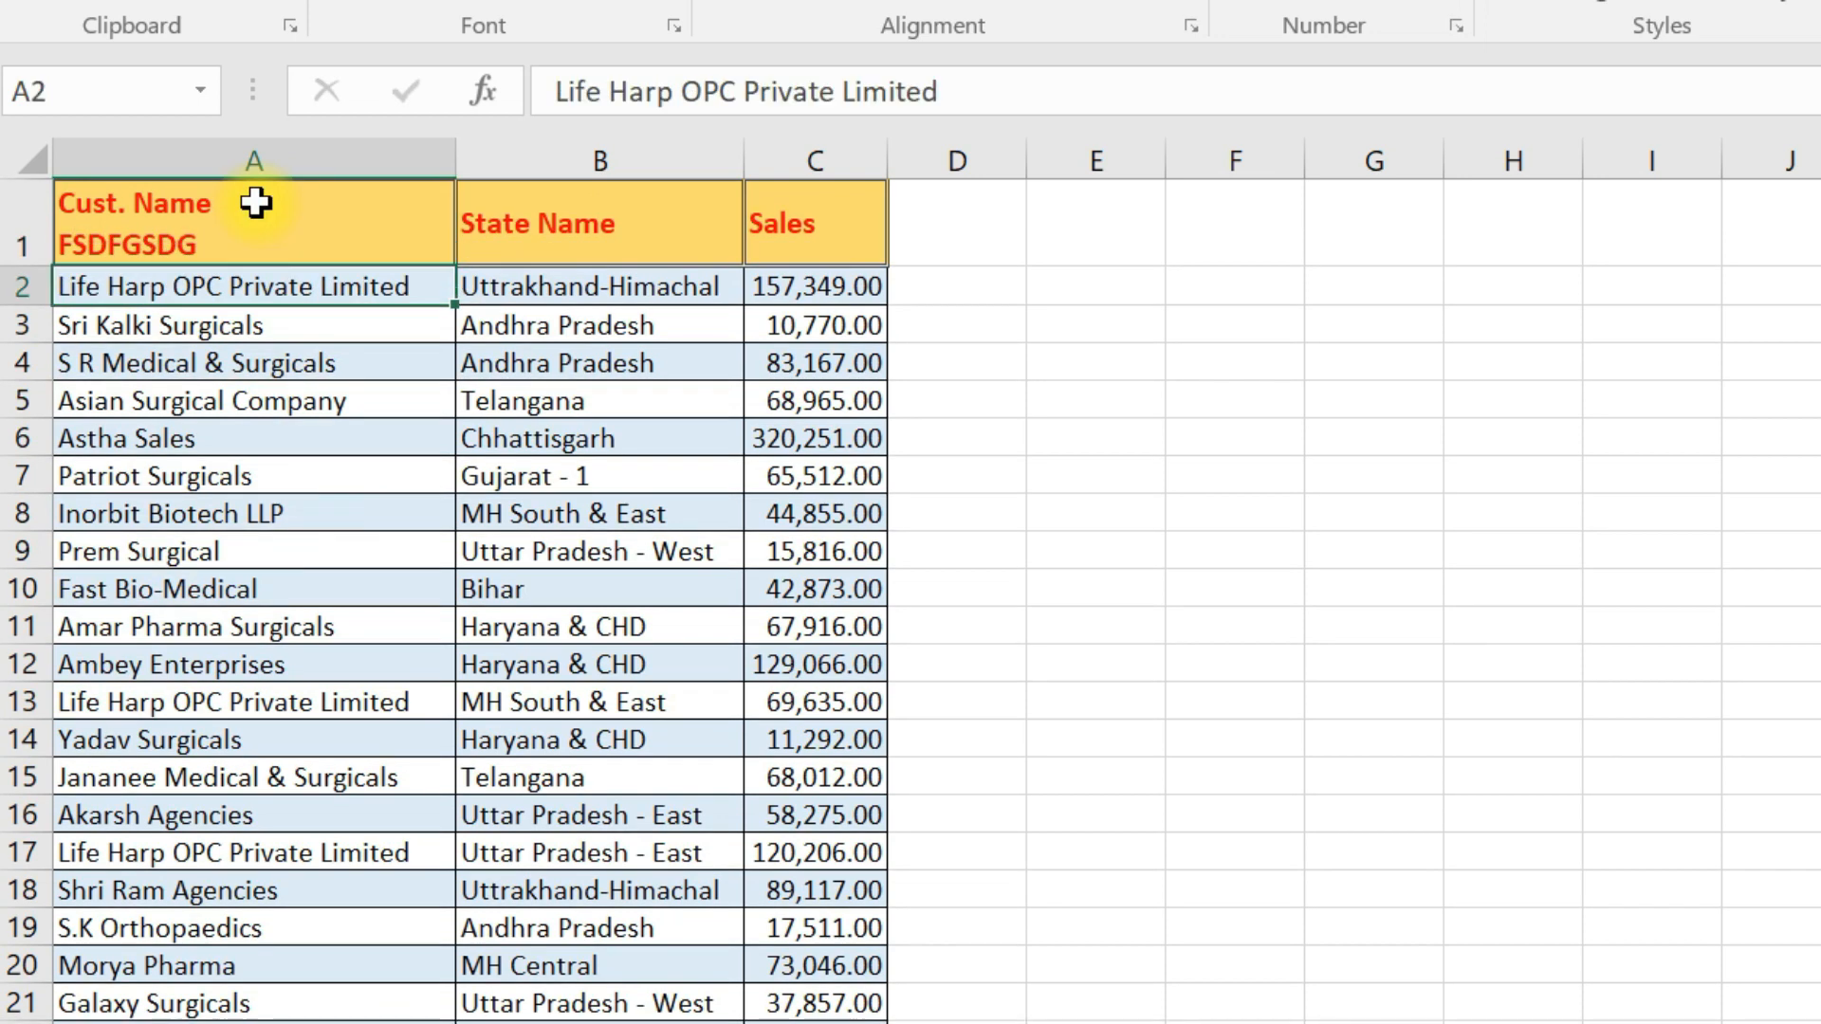
- Reduce the font size of only the second line, FSDFGSDG, in header cell A1
left_click(255, 202)
double_click(228, 251)
left_click_drag(242, 246, 55, 254)
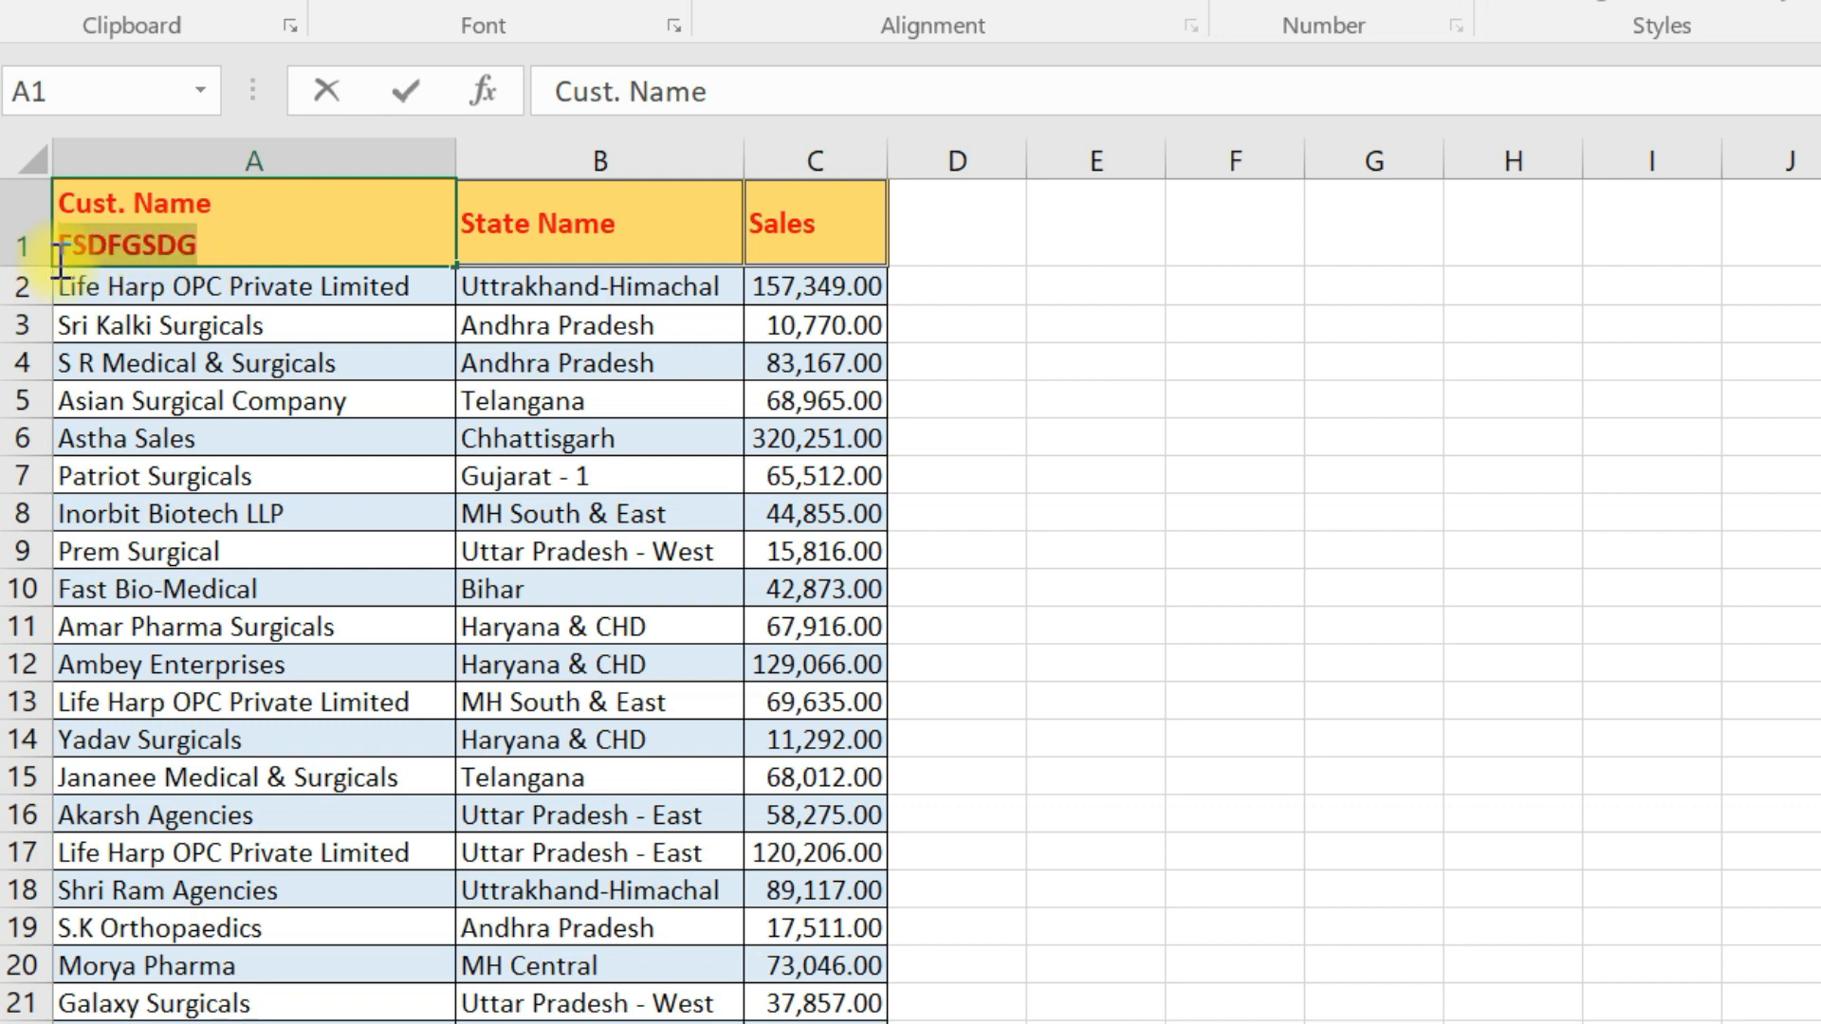
left_click(583, 2)
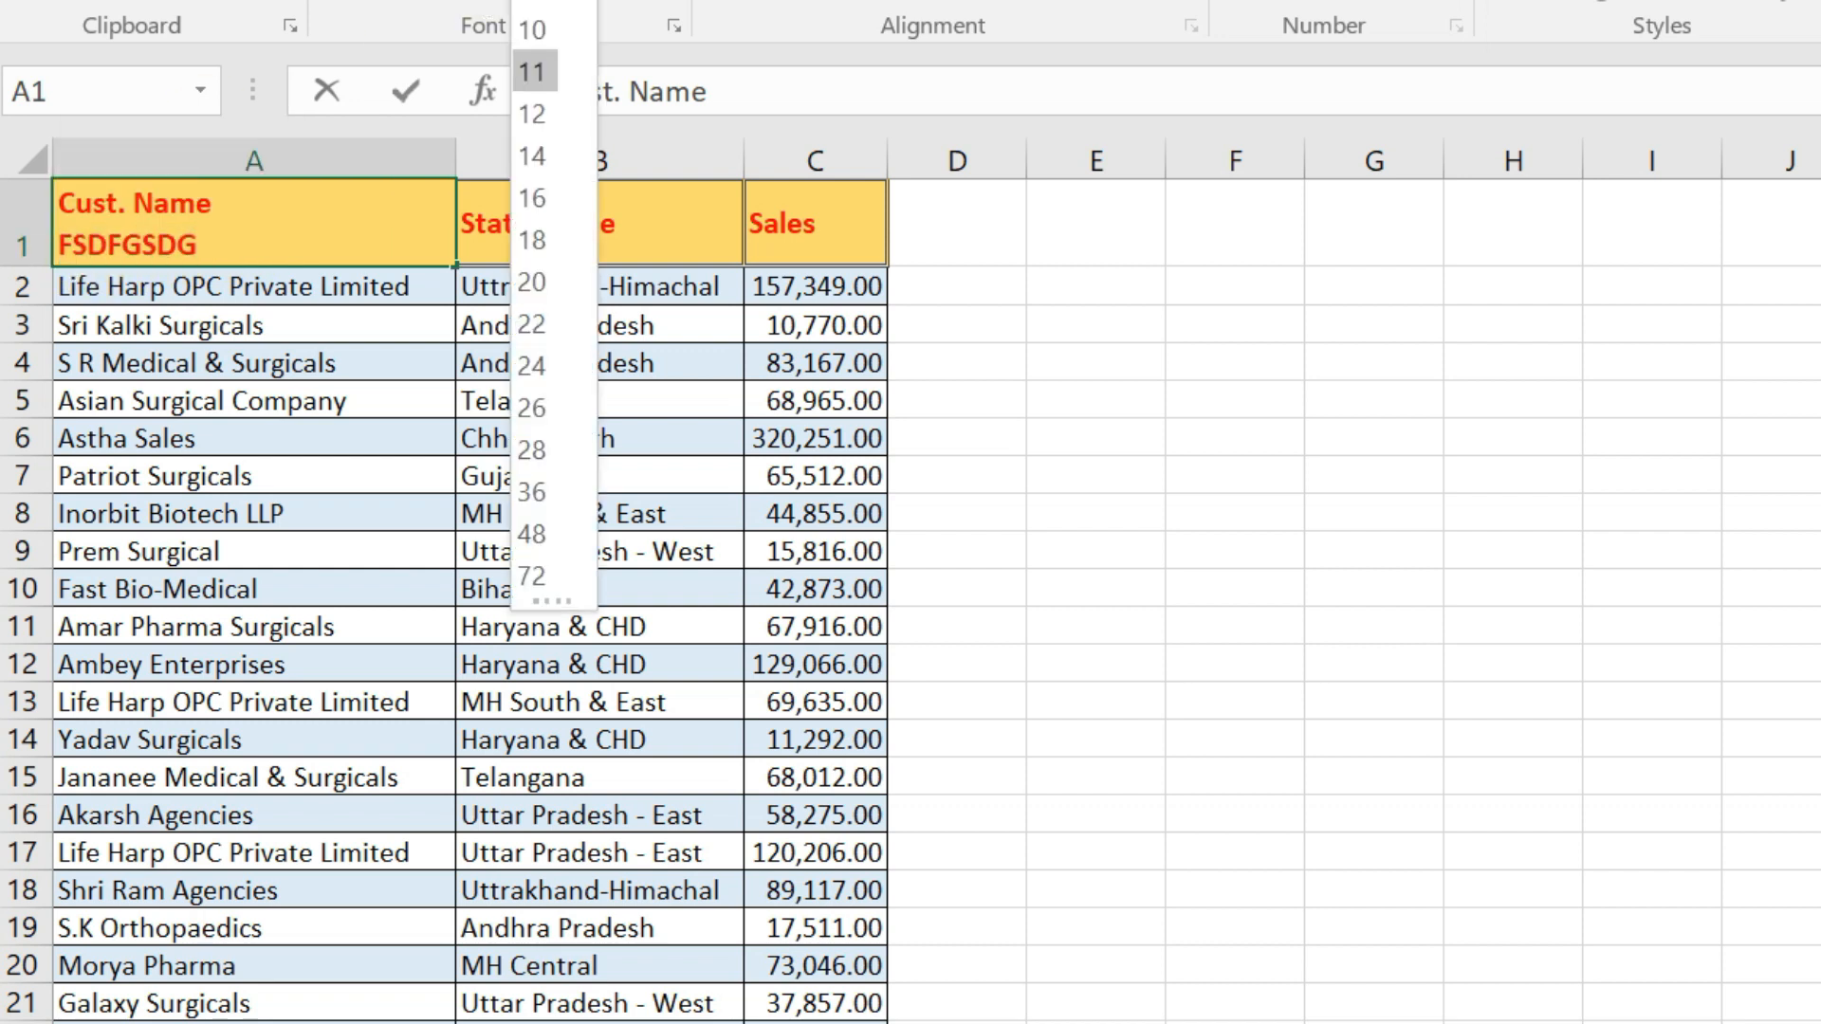
left_click(531, 30)
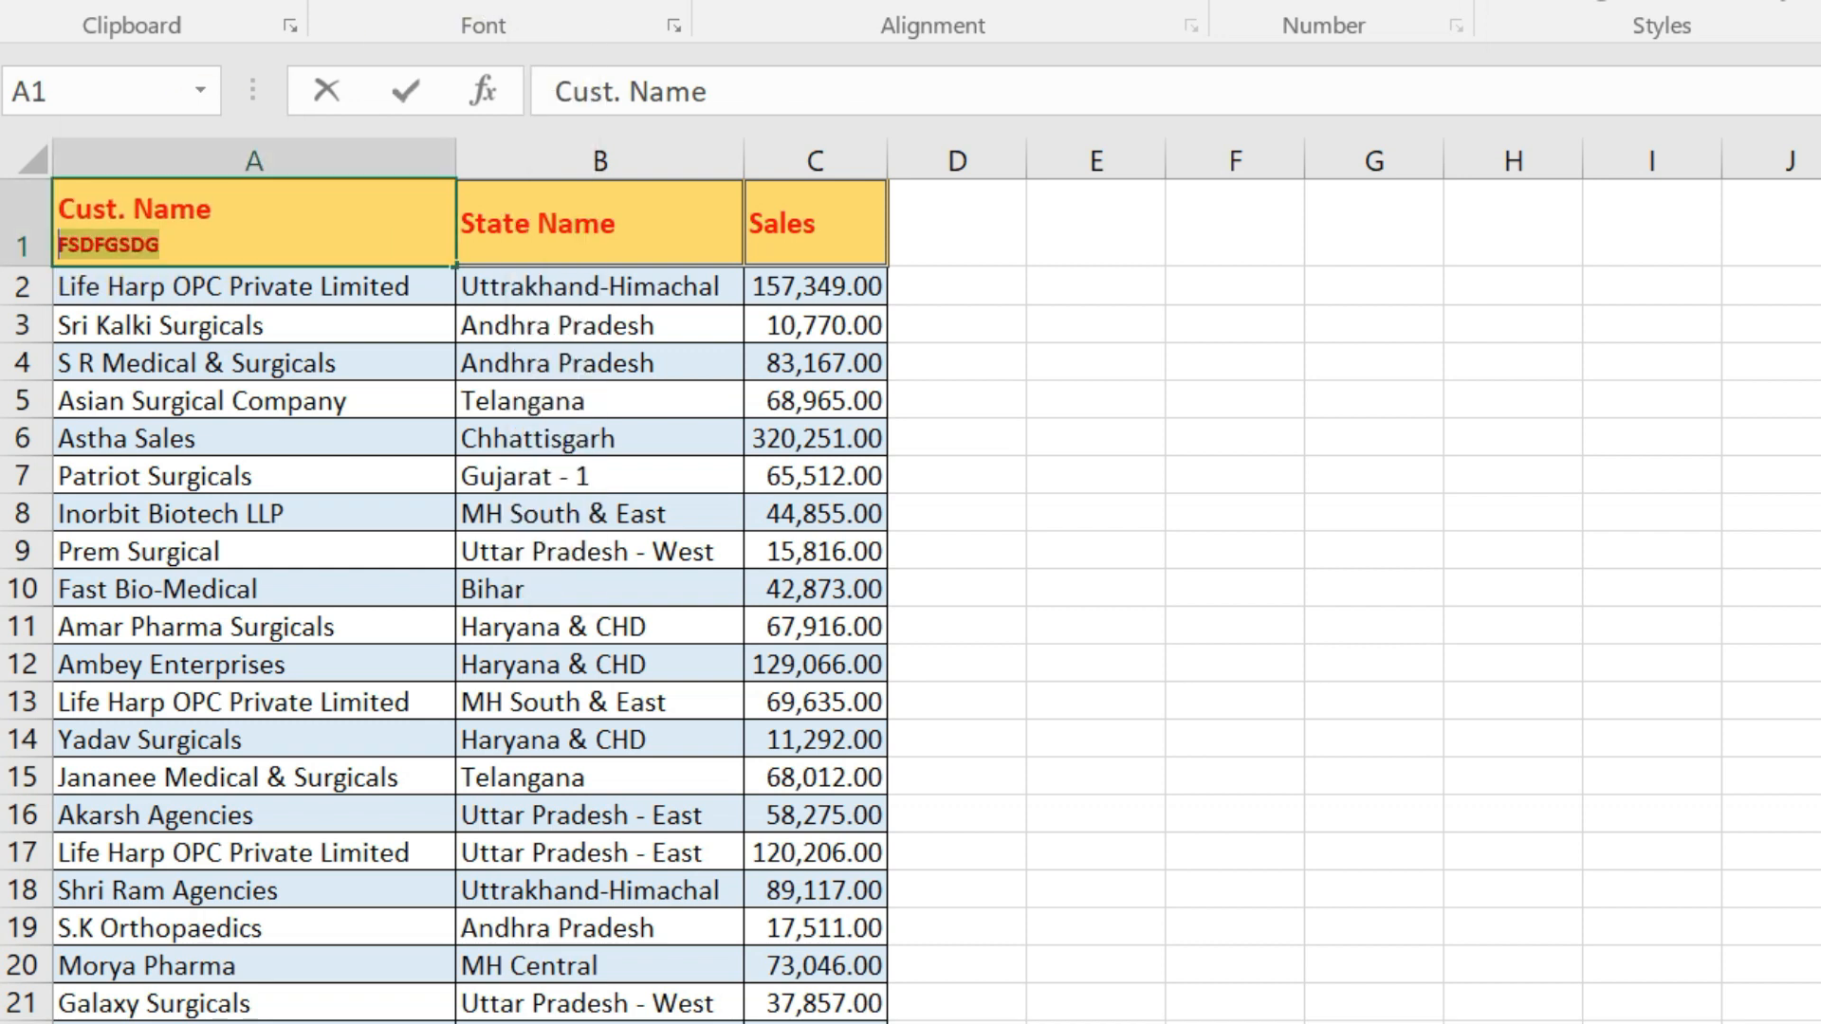
left_click(422, 428)
left_click(198, 161)
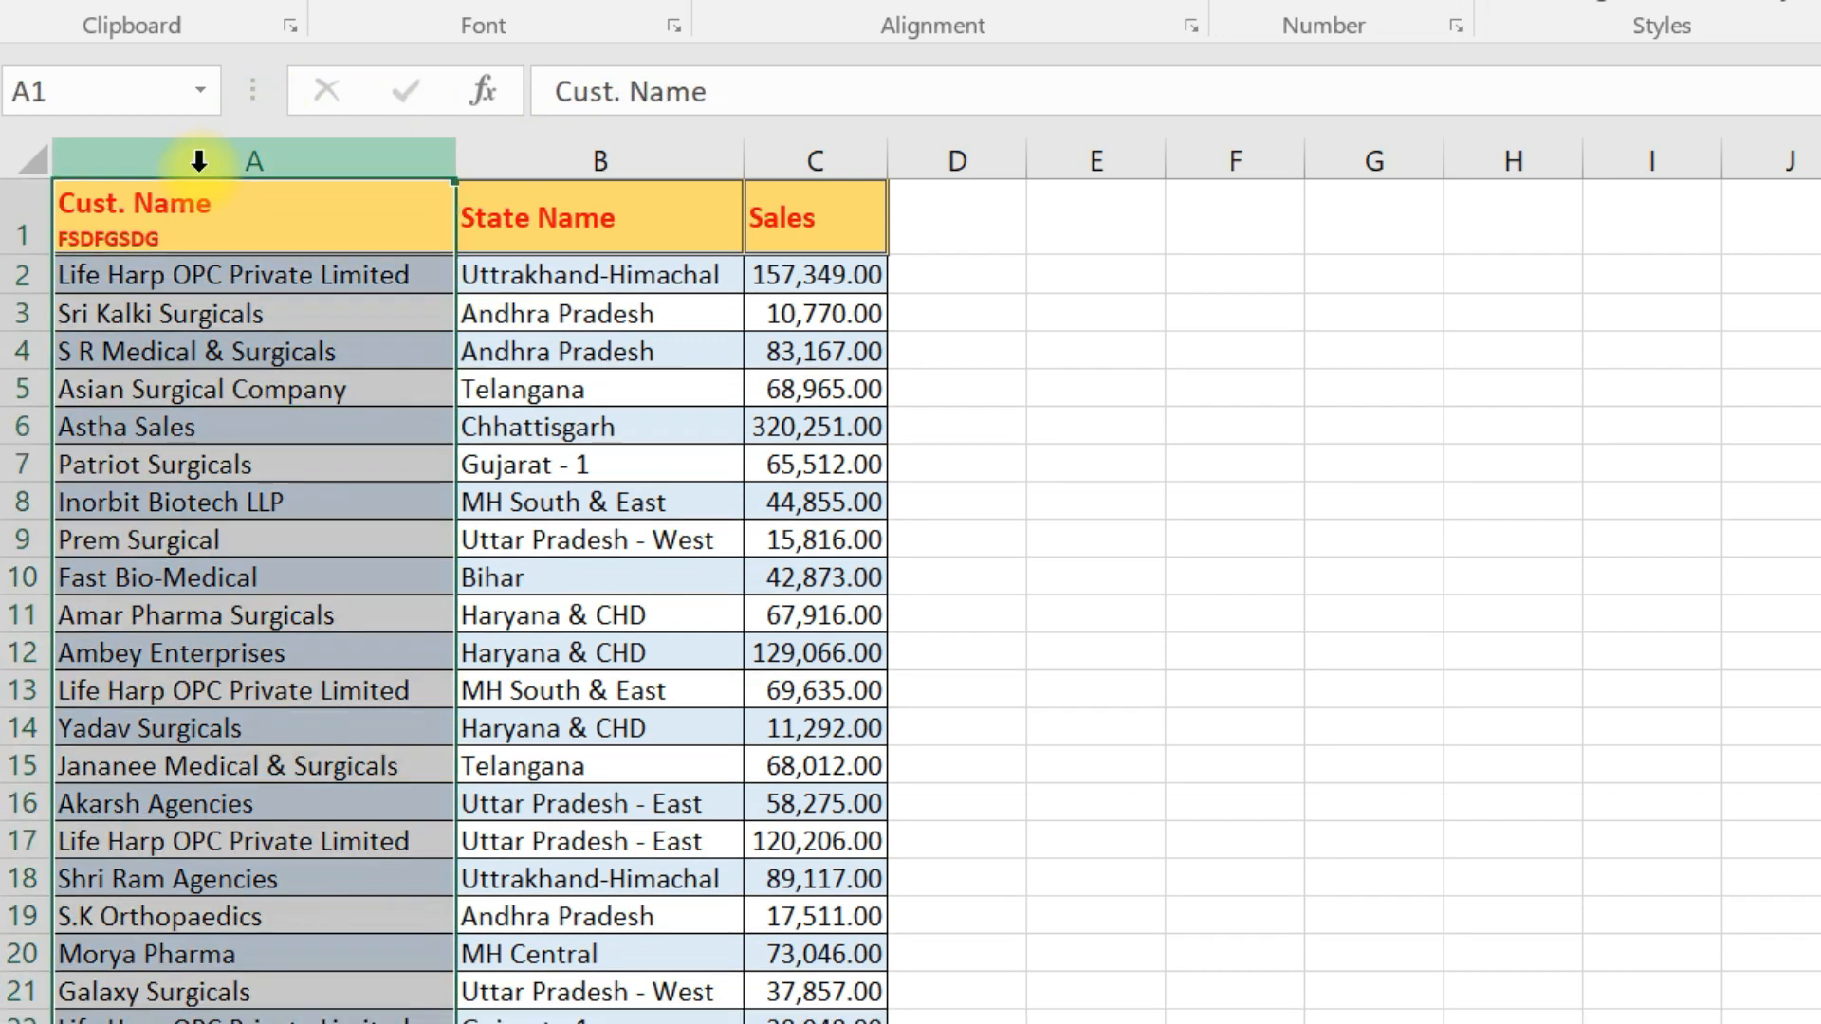
left_click(232, 195)
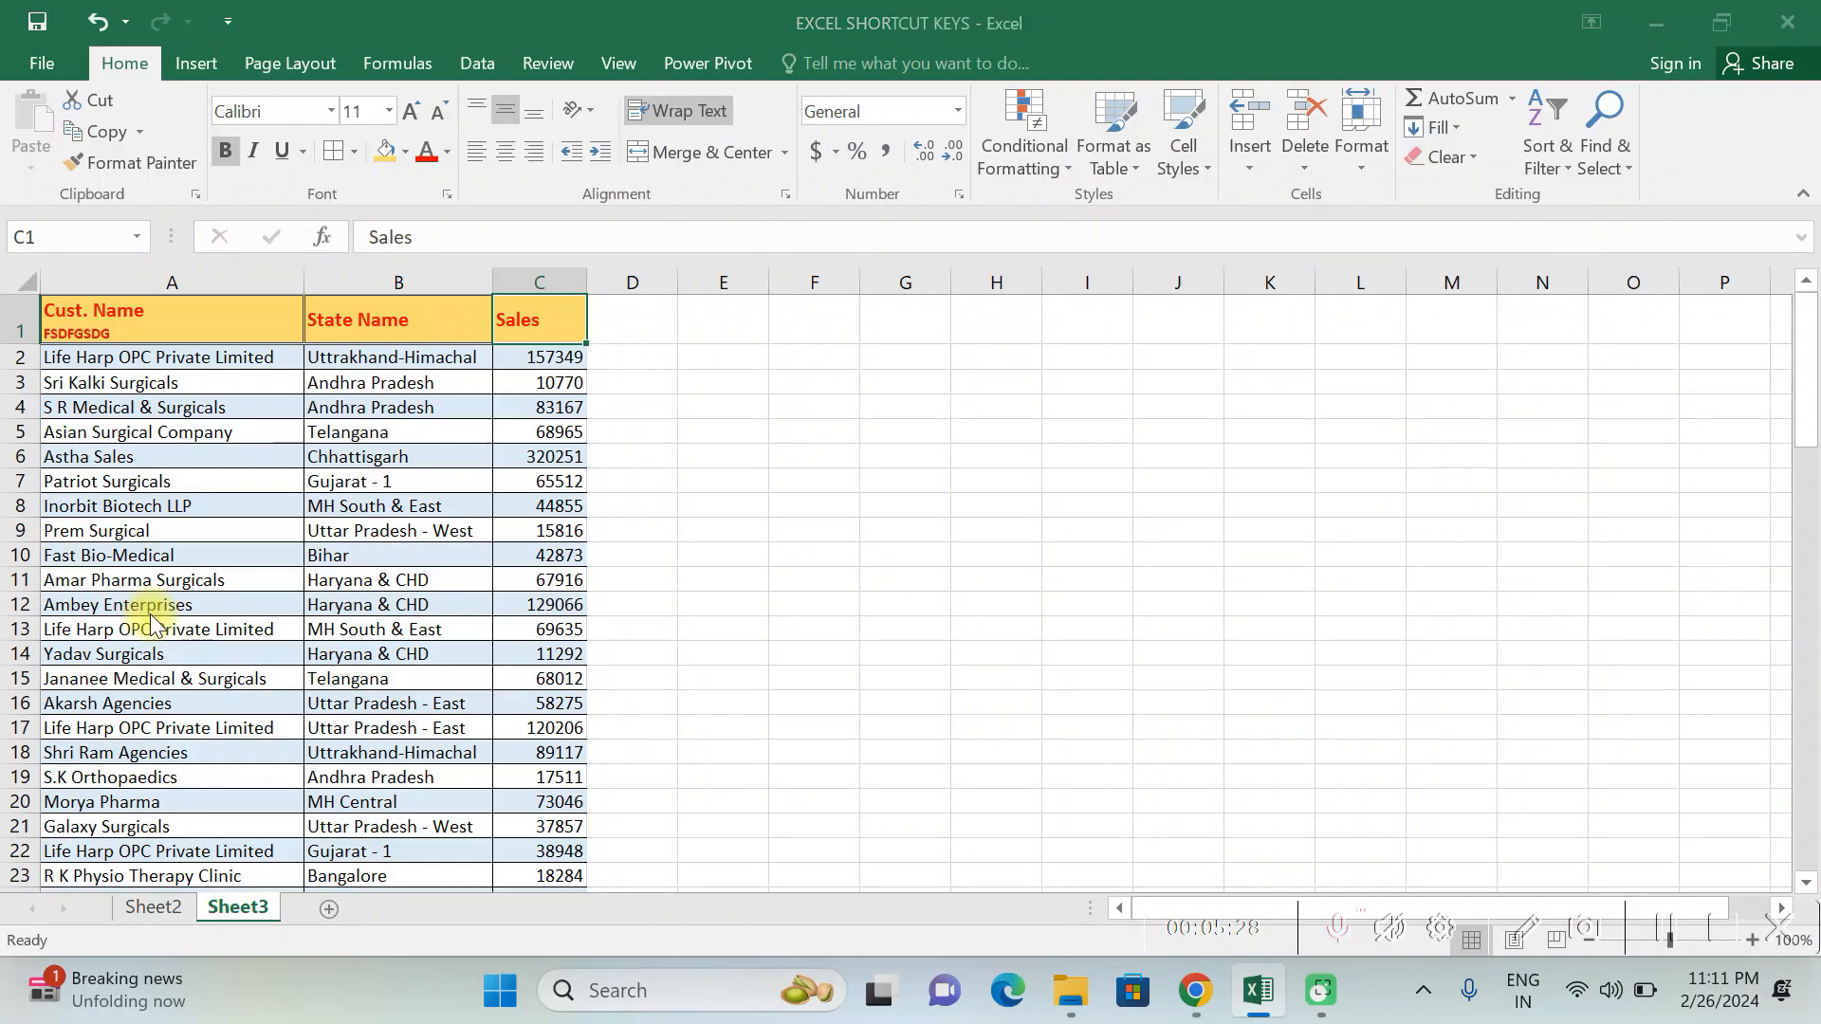
- Open the Format Cells number categories for the Sales header in C1 and cancel the dialog
key("ctrl+1")
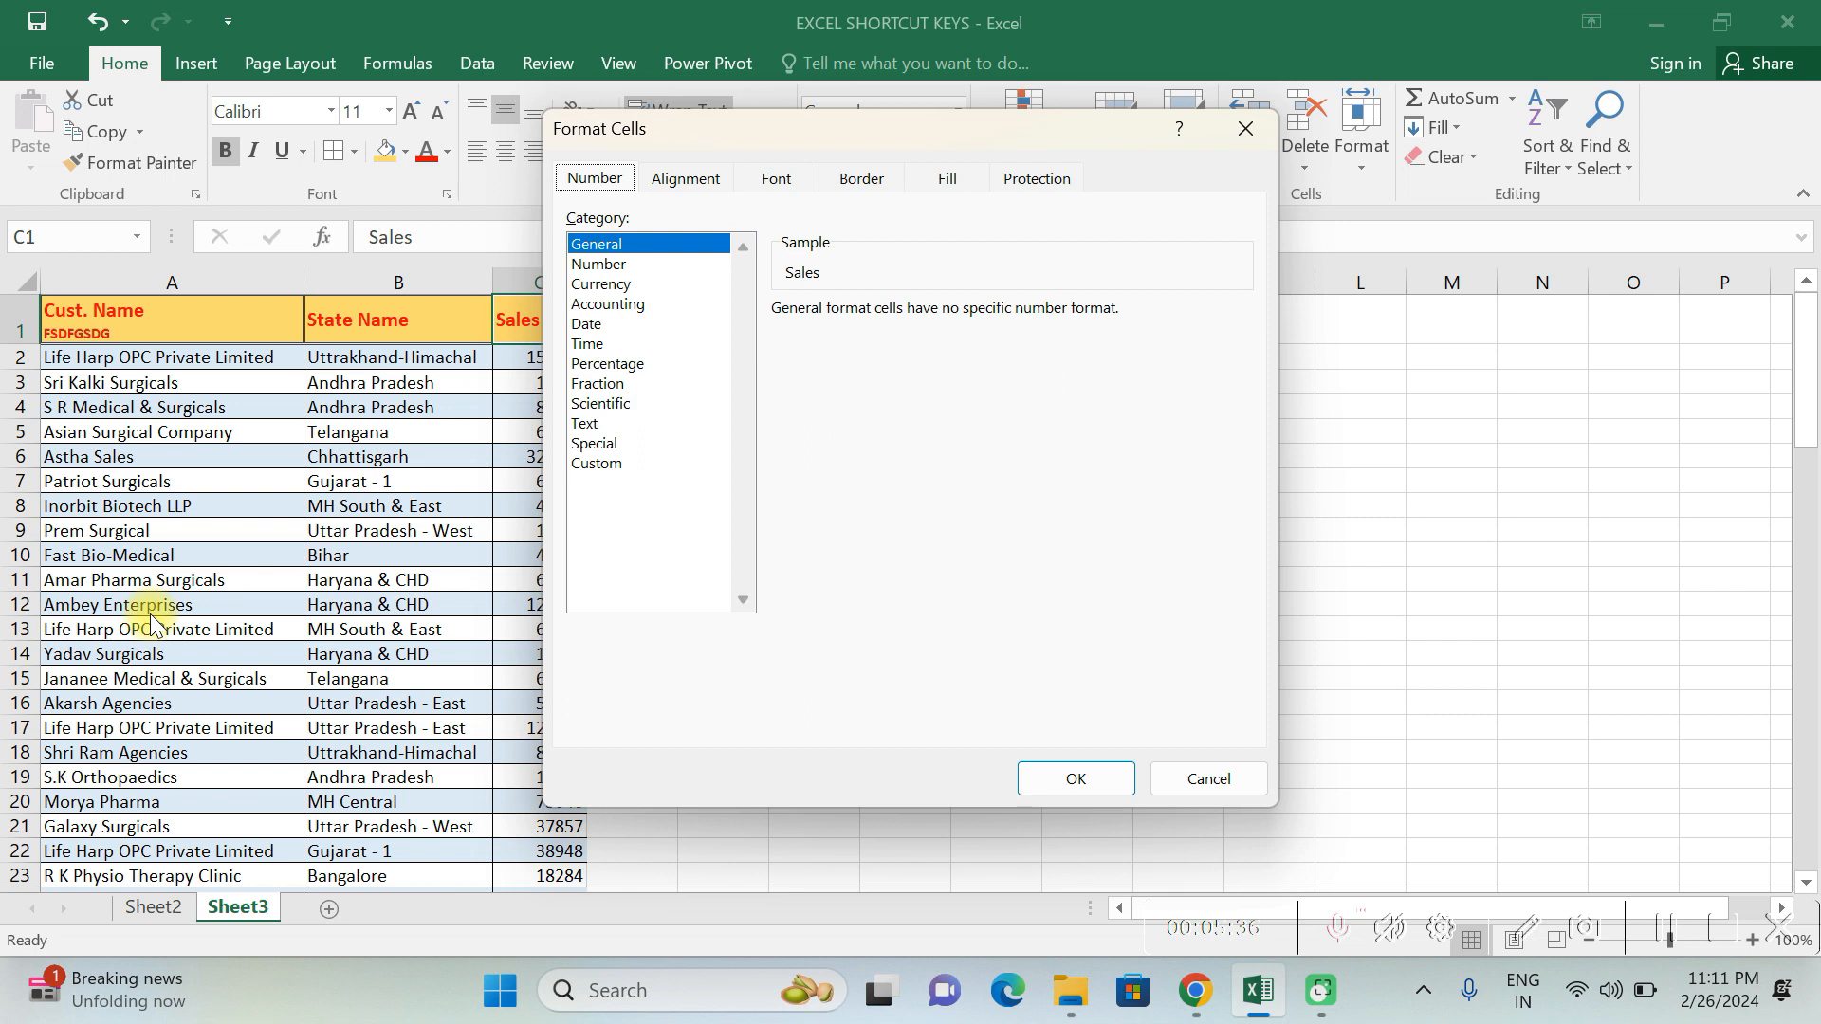
left_click_drag(869, 144, 1003, 203)
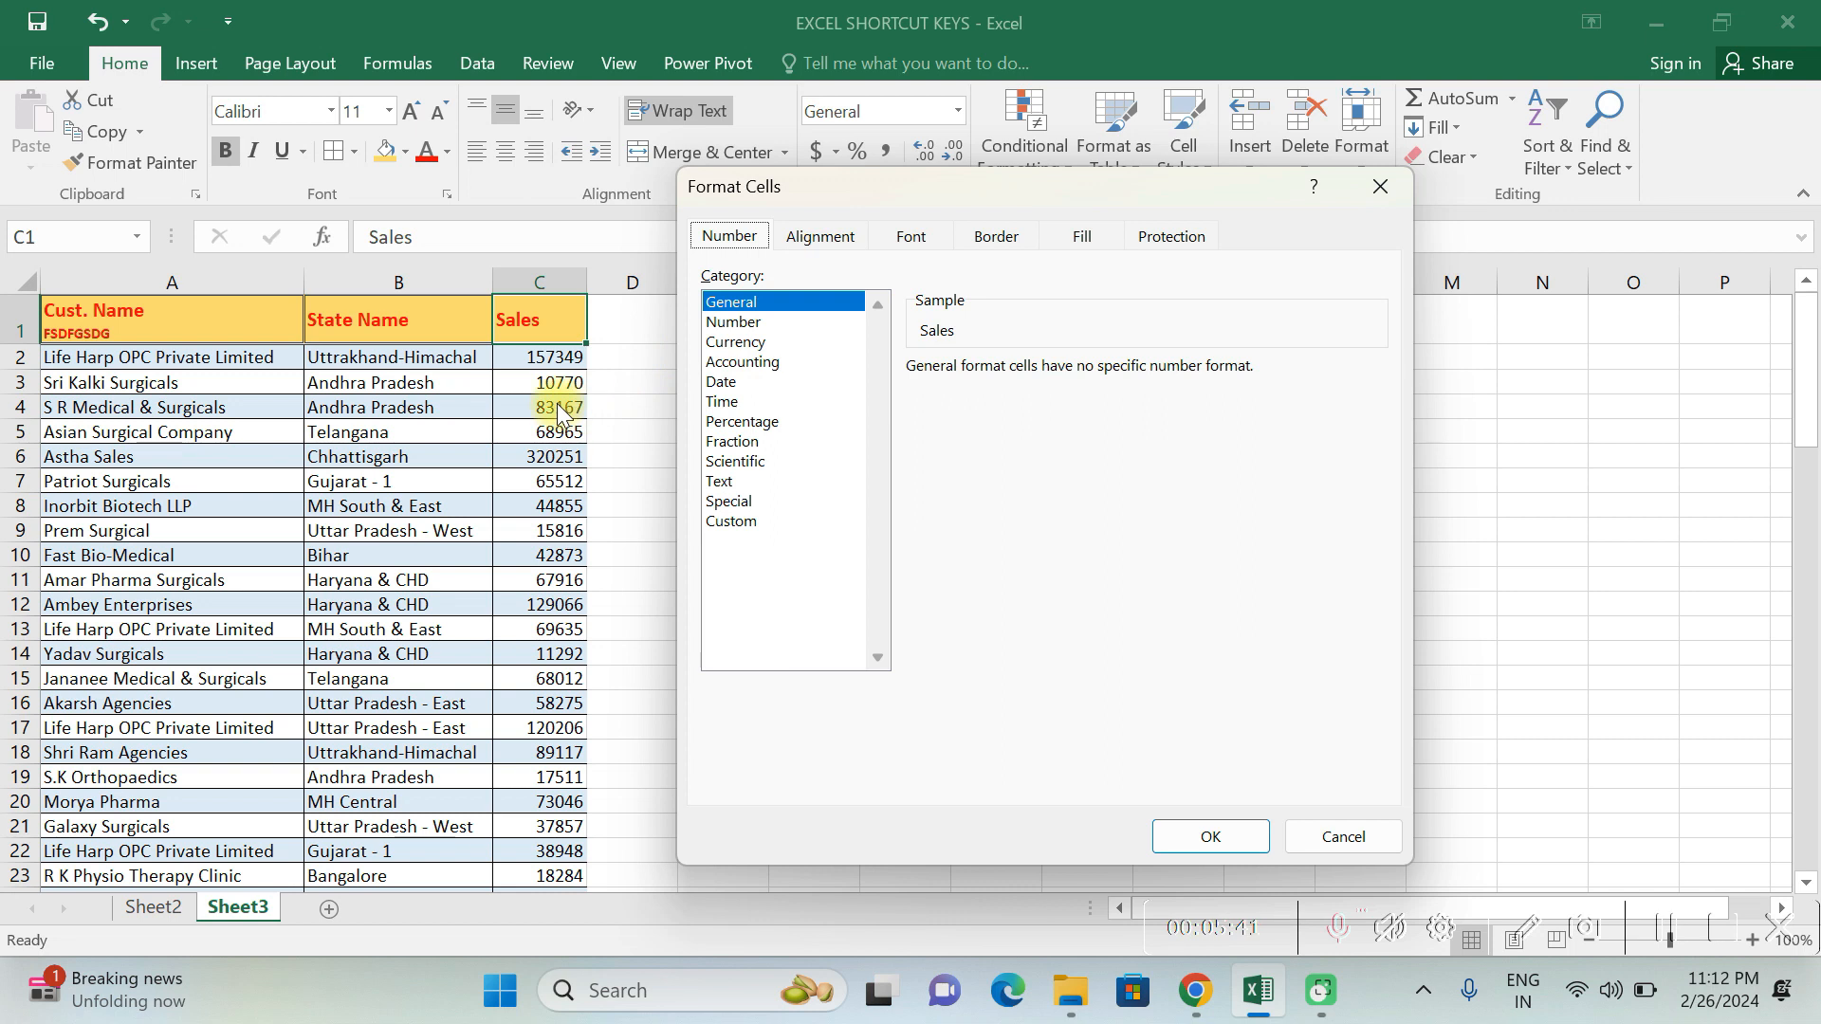
left_click(1341, 836)
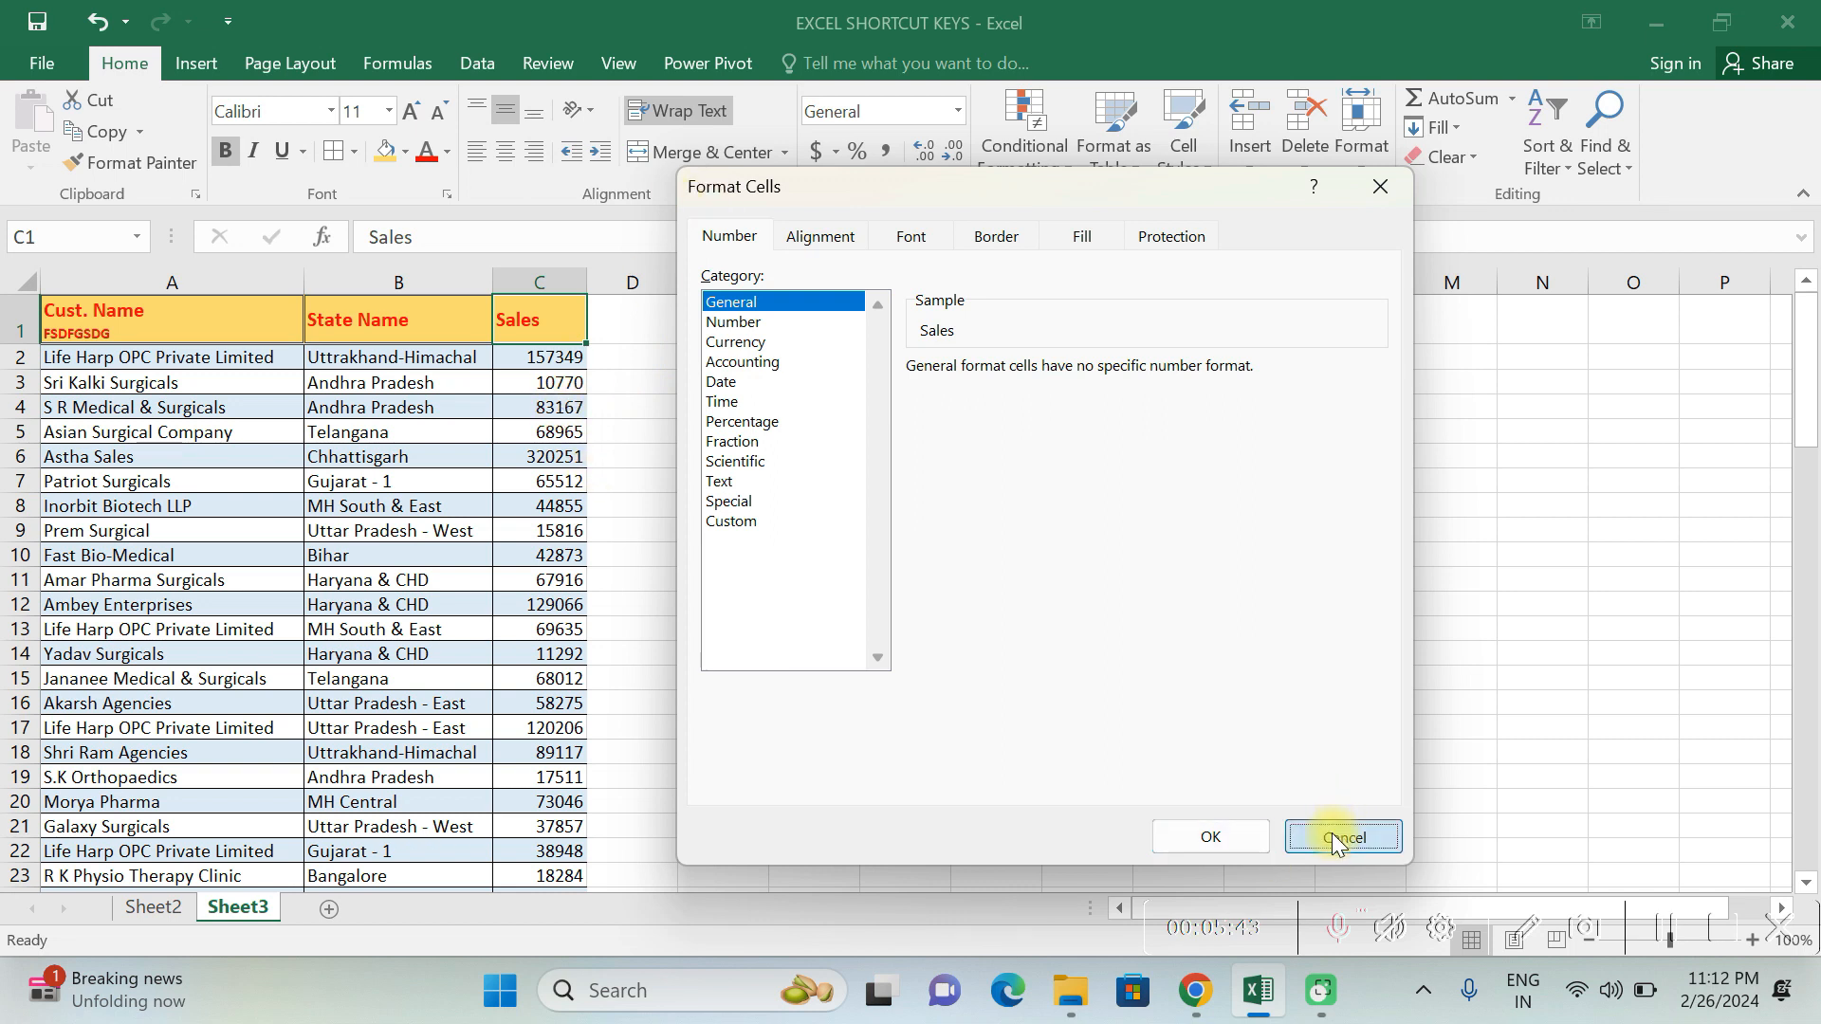
- Format the Sales values from C2 down as Number with 2 decimal places and the 1000 separator
key("Down")
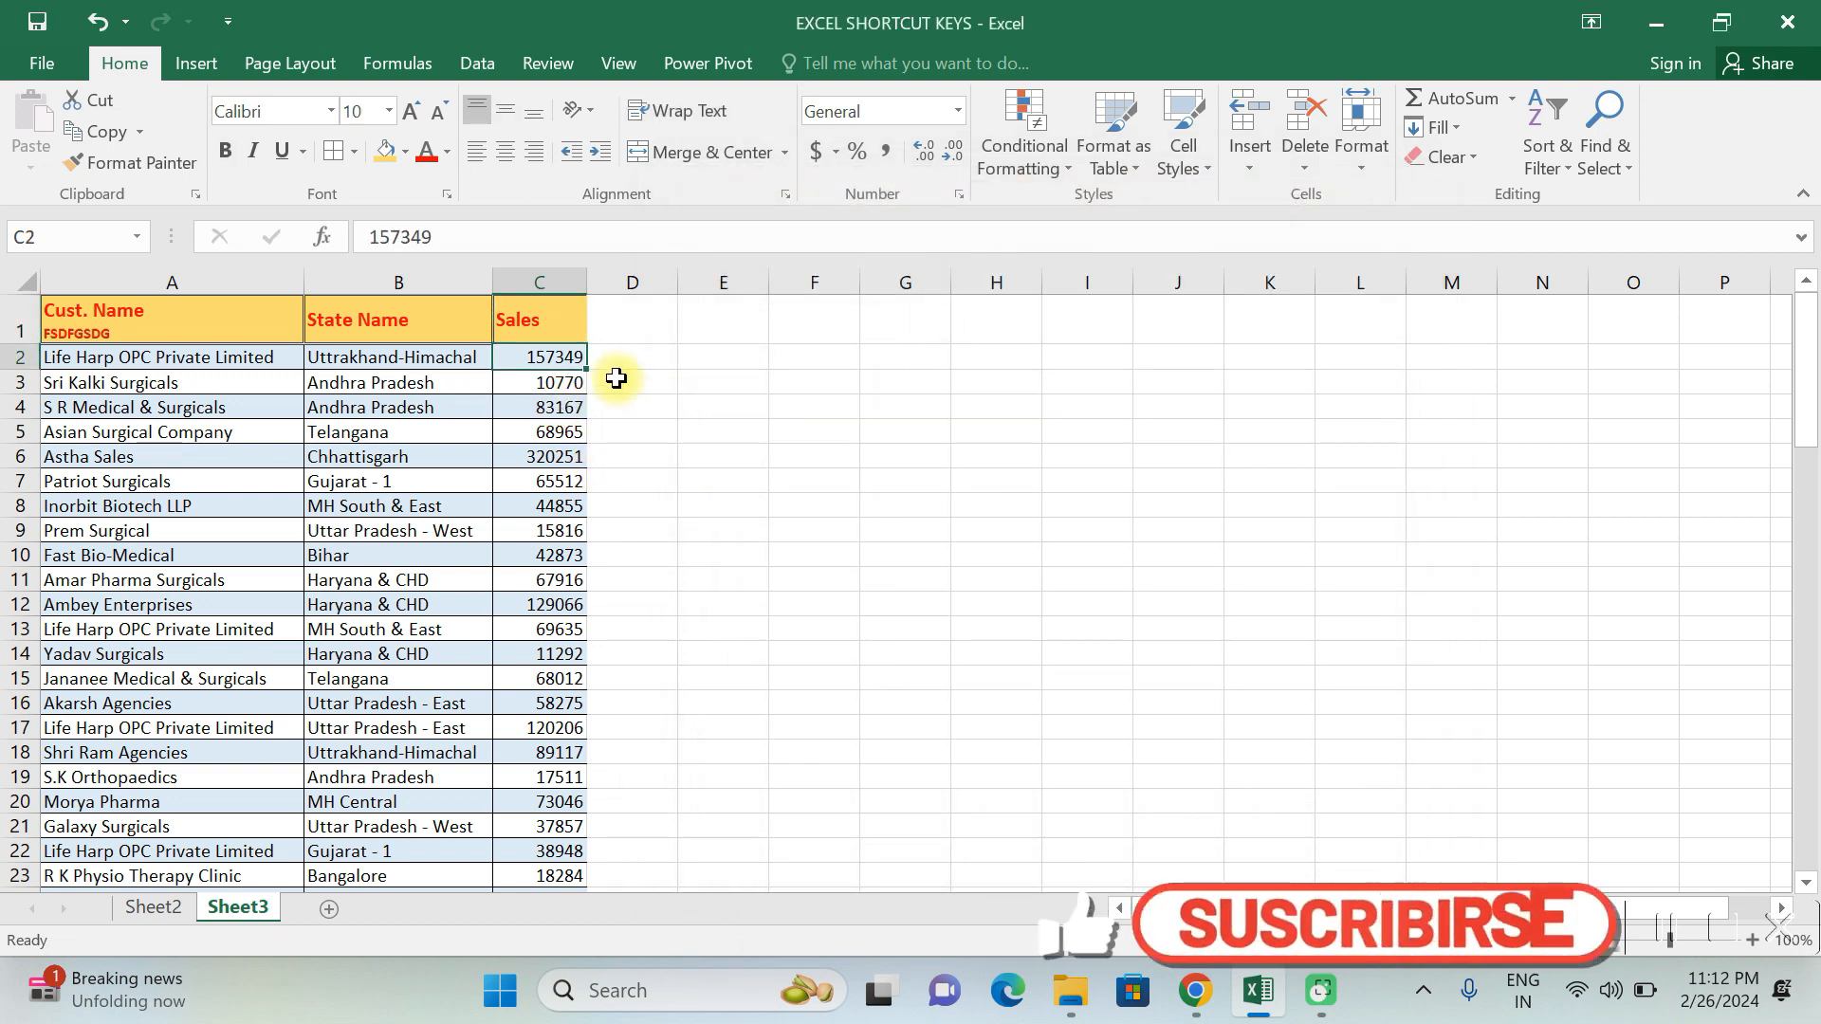
key("ctrl+shift+Down")
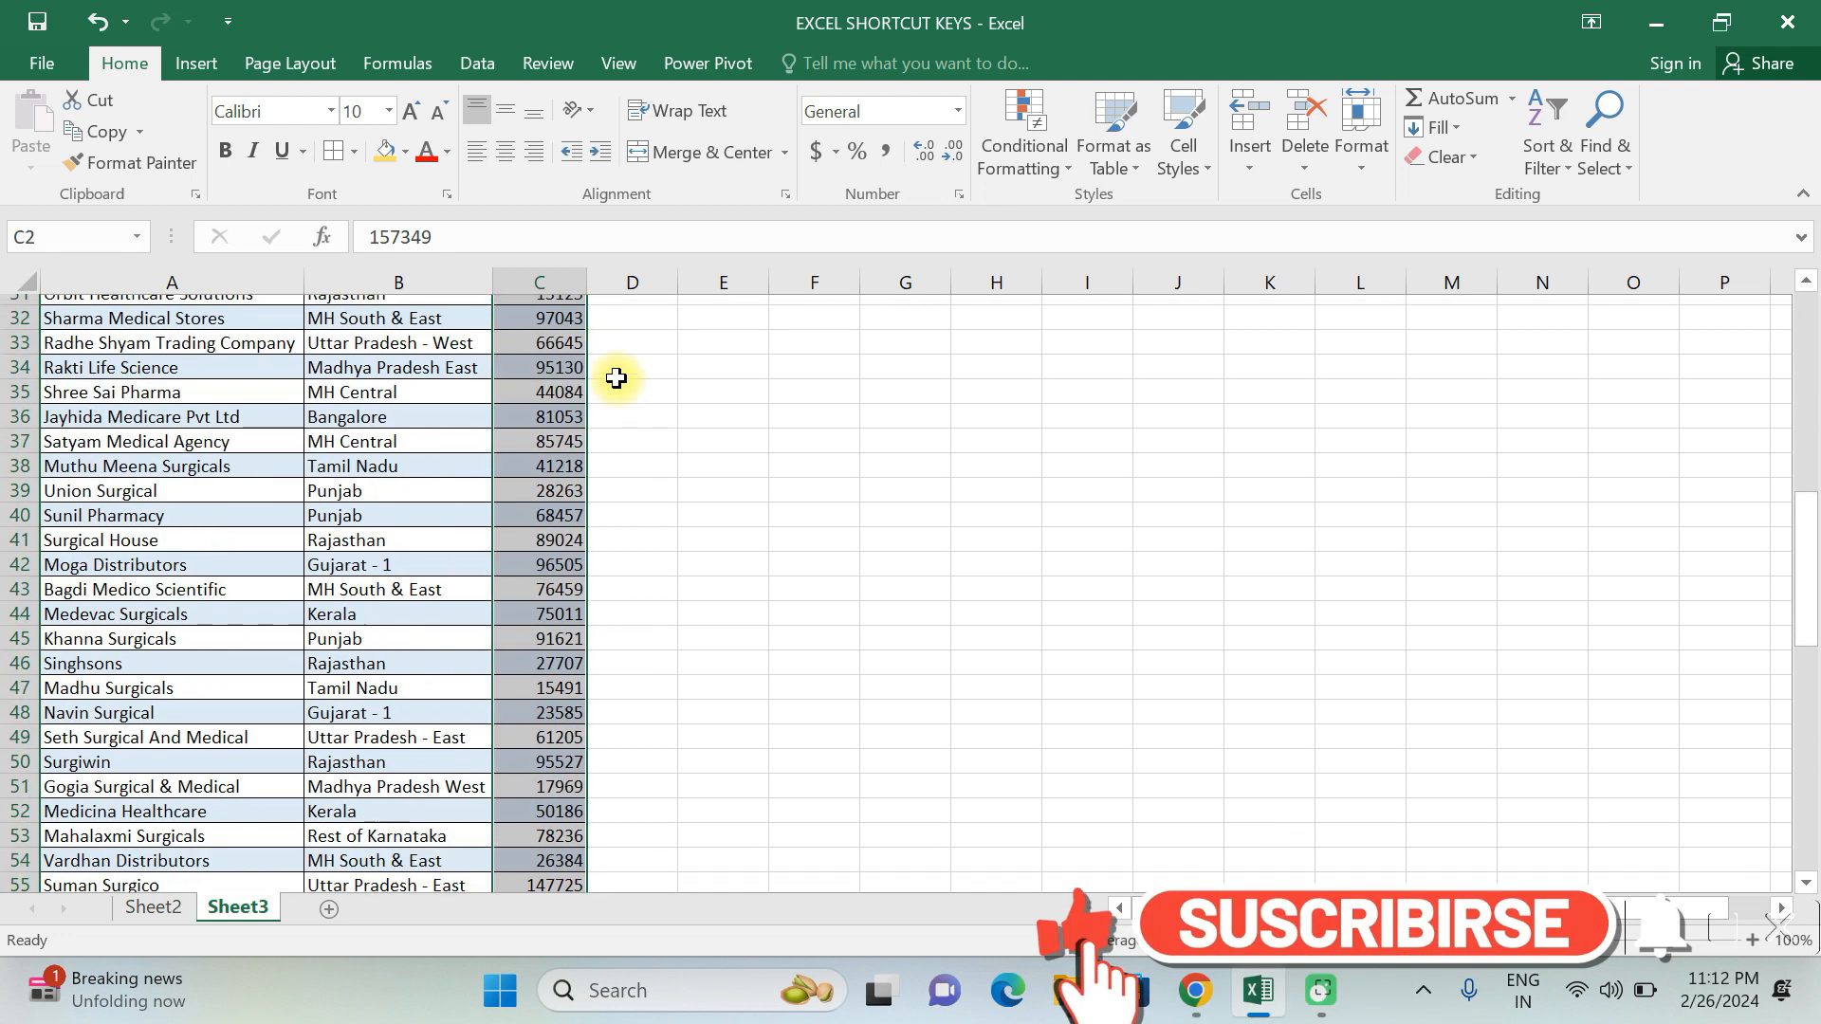
key("ctrl+1")
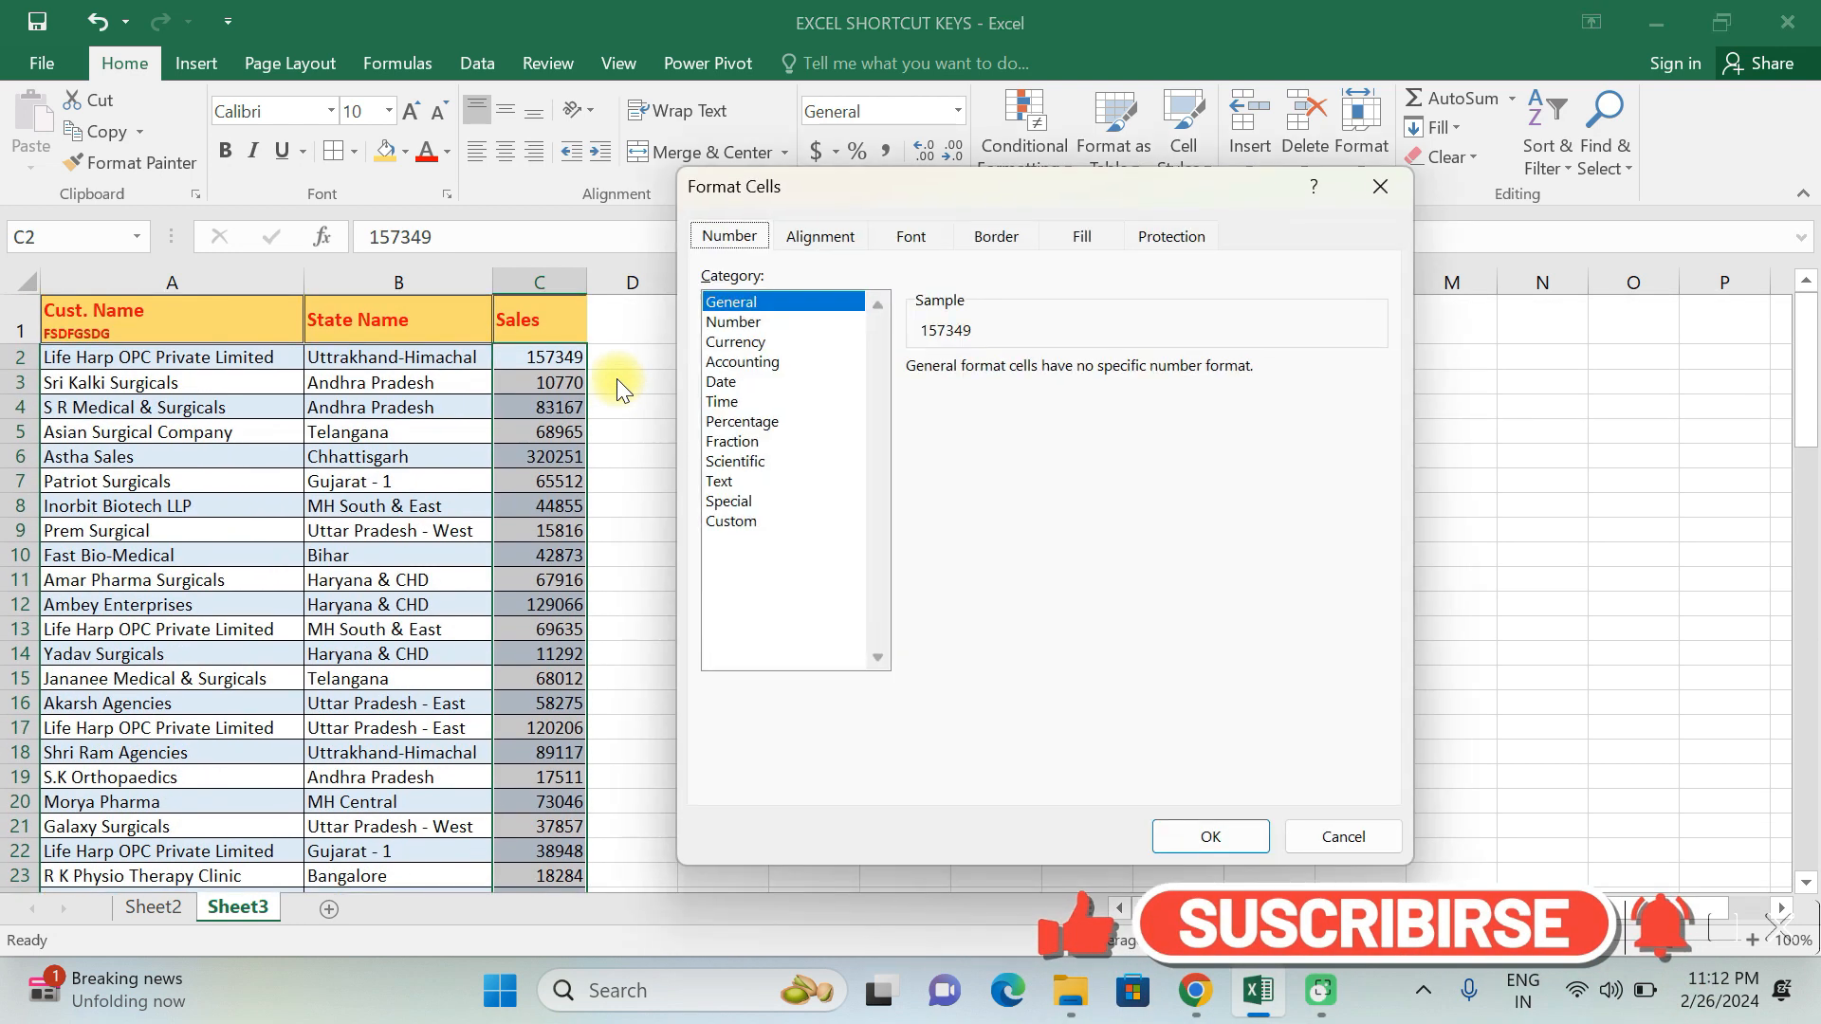
left_click(742, 324)
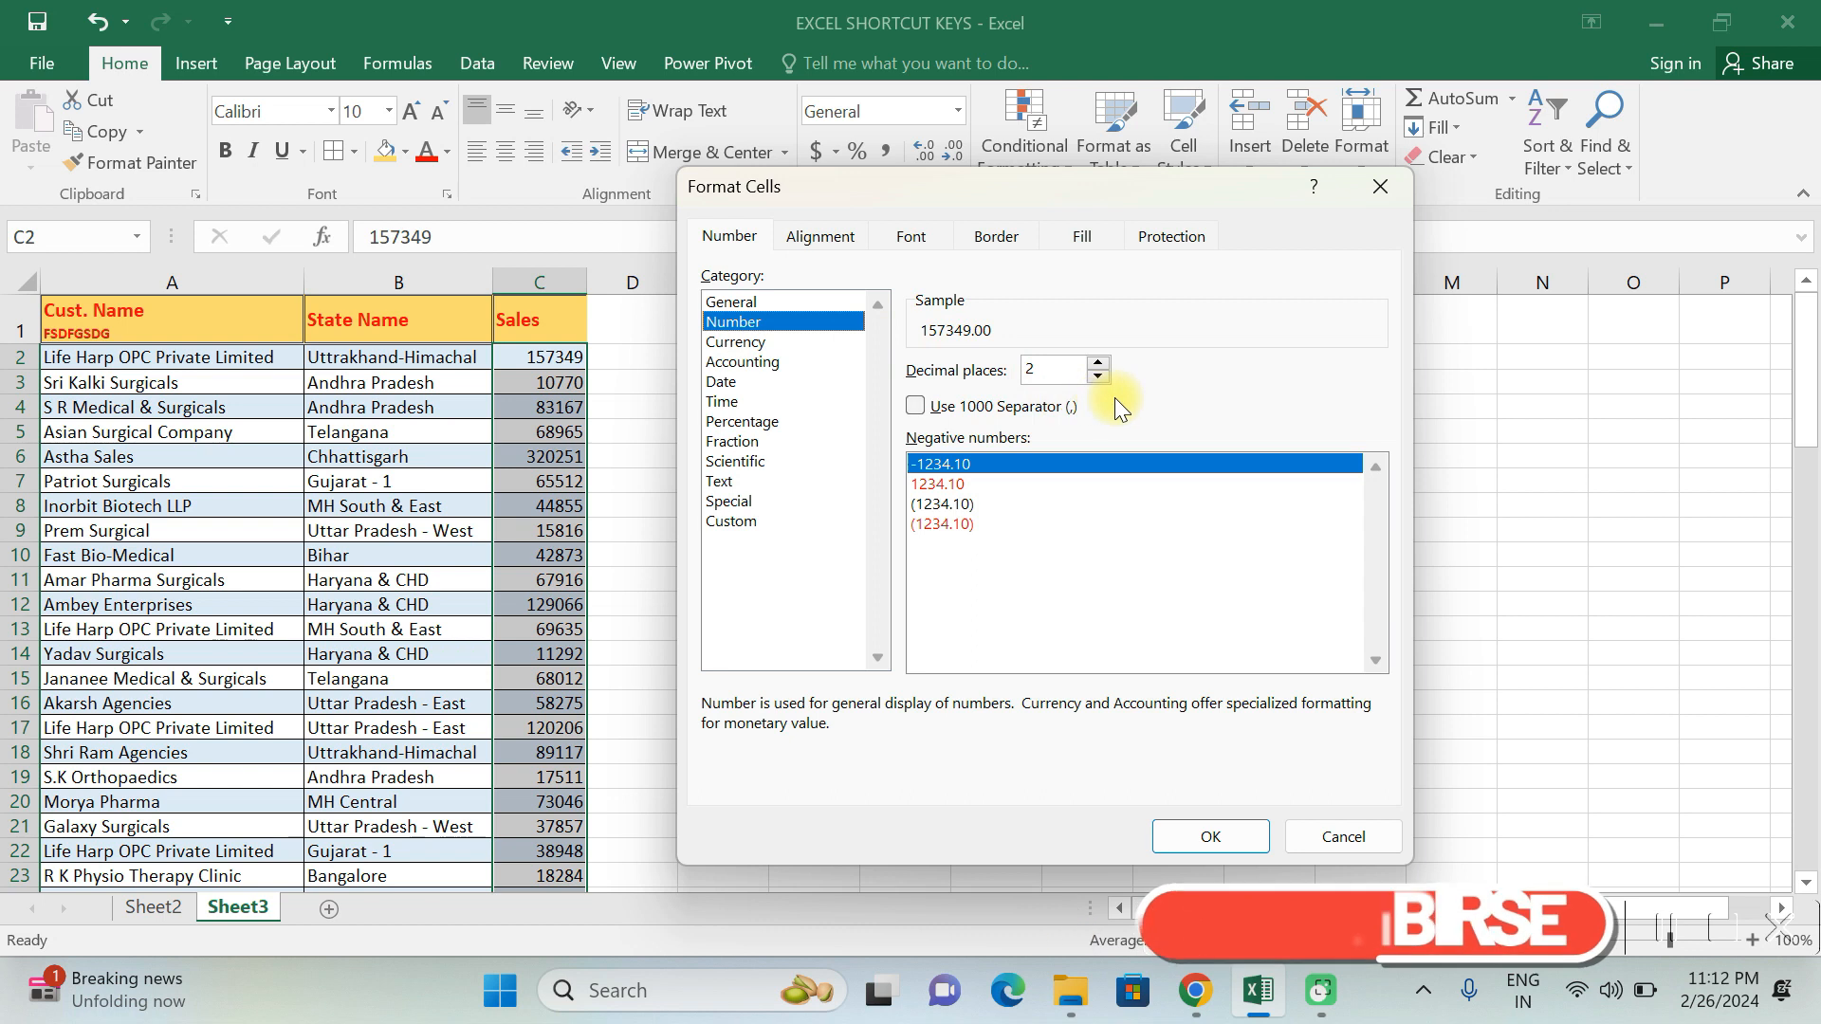
left_click(916, 407)
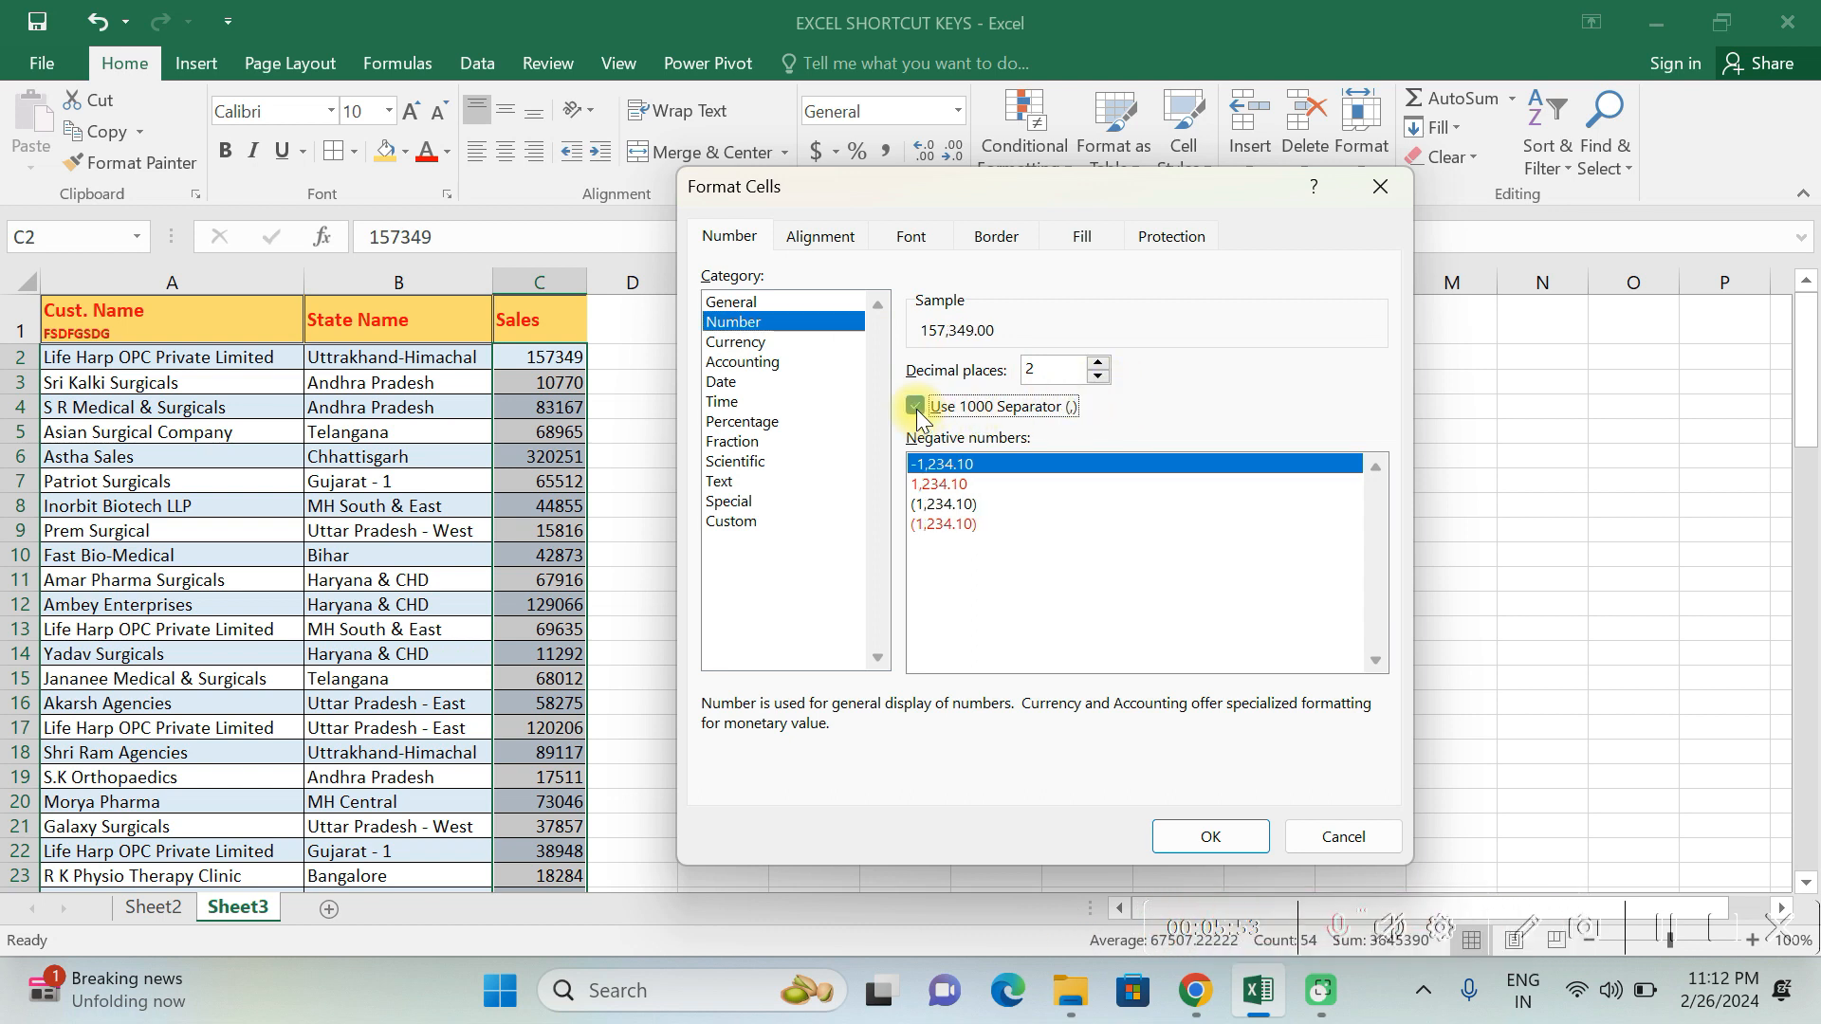
left_click(1243, 843)
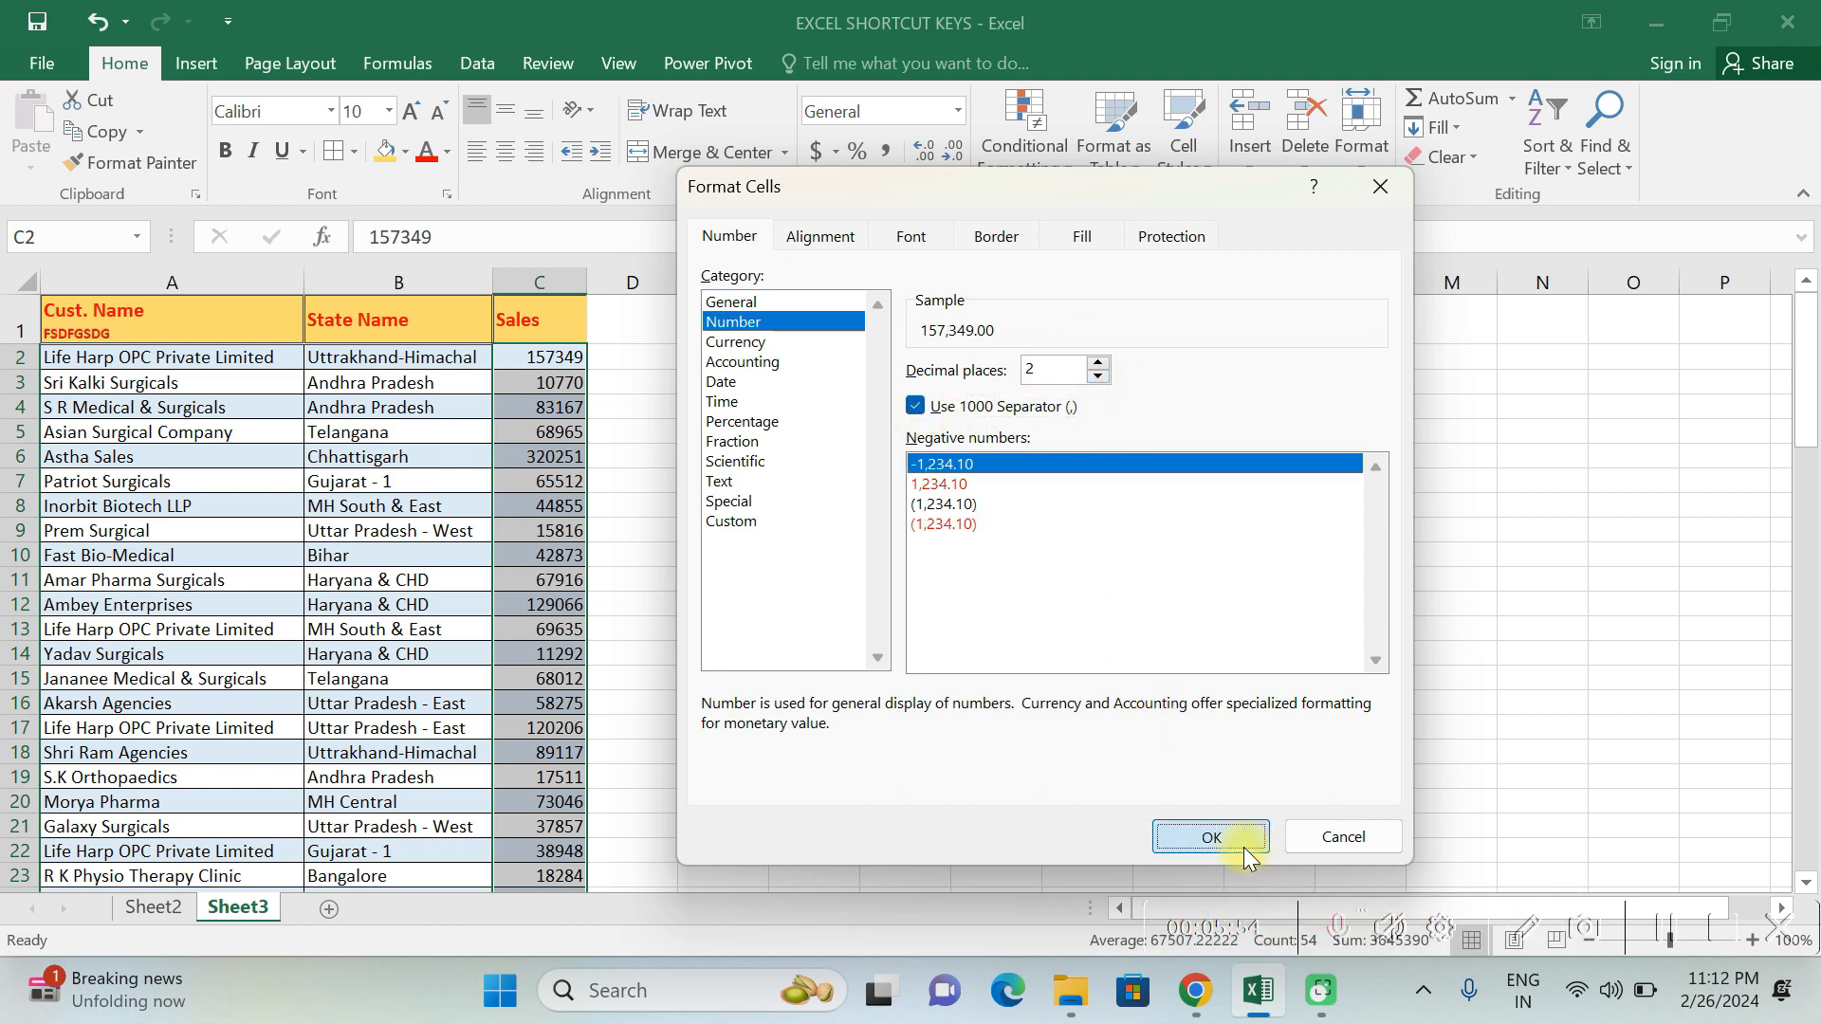
- Check the number formatting of the Sales column from the first data row to the last and back
left_click(548, 384)
key("Up")
key("Up")
key("Down")
key("Down")
key("ctrl+Down")
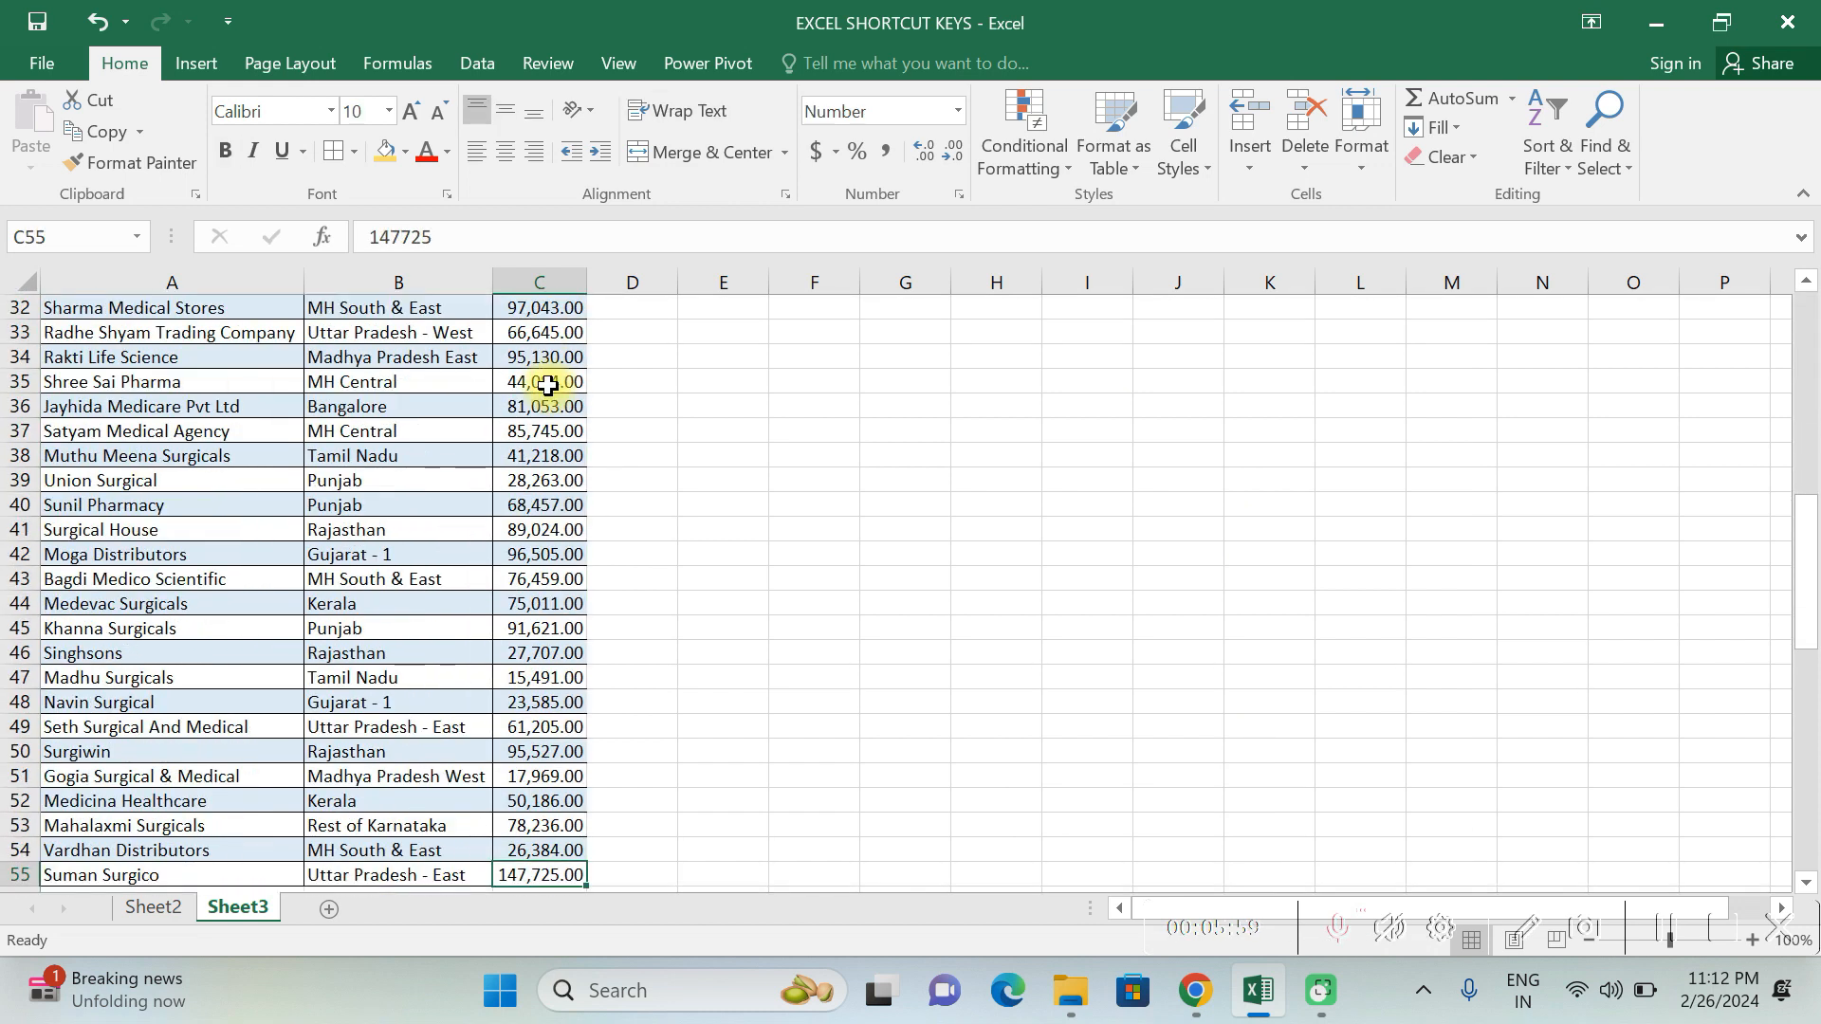
key("ctrl+Up")
key("Down")
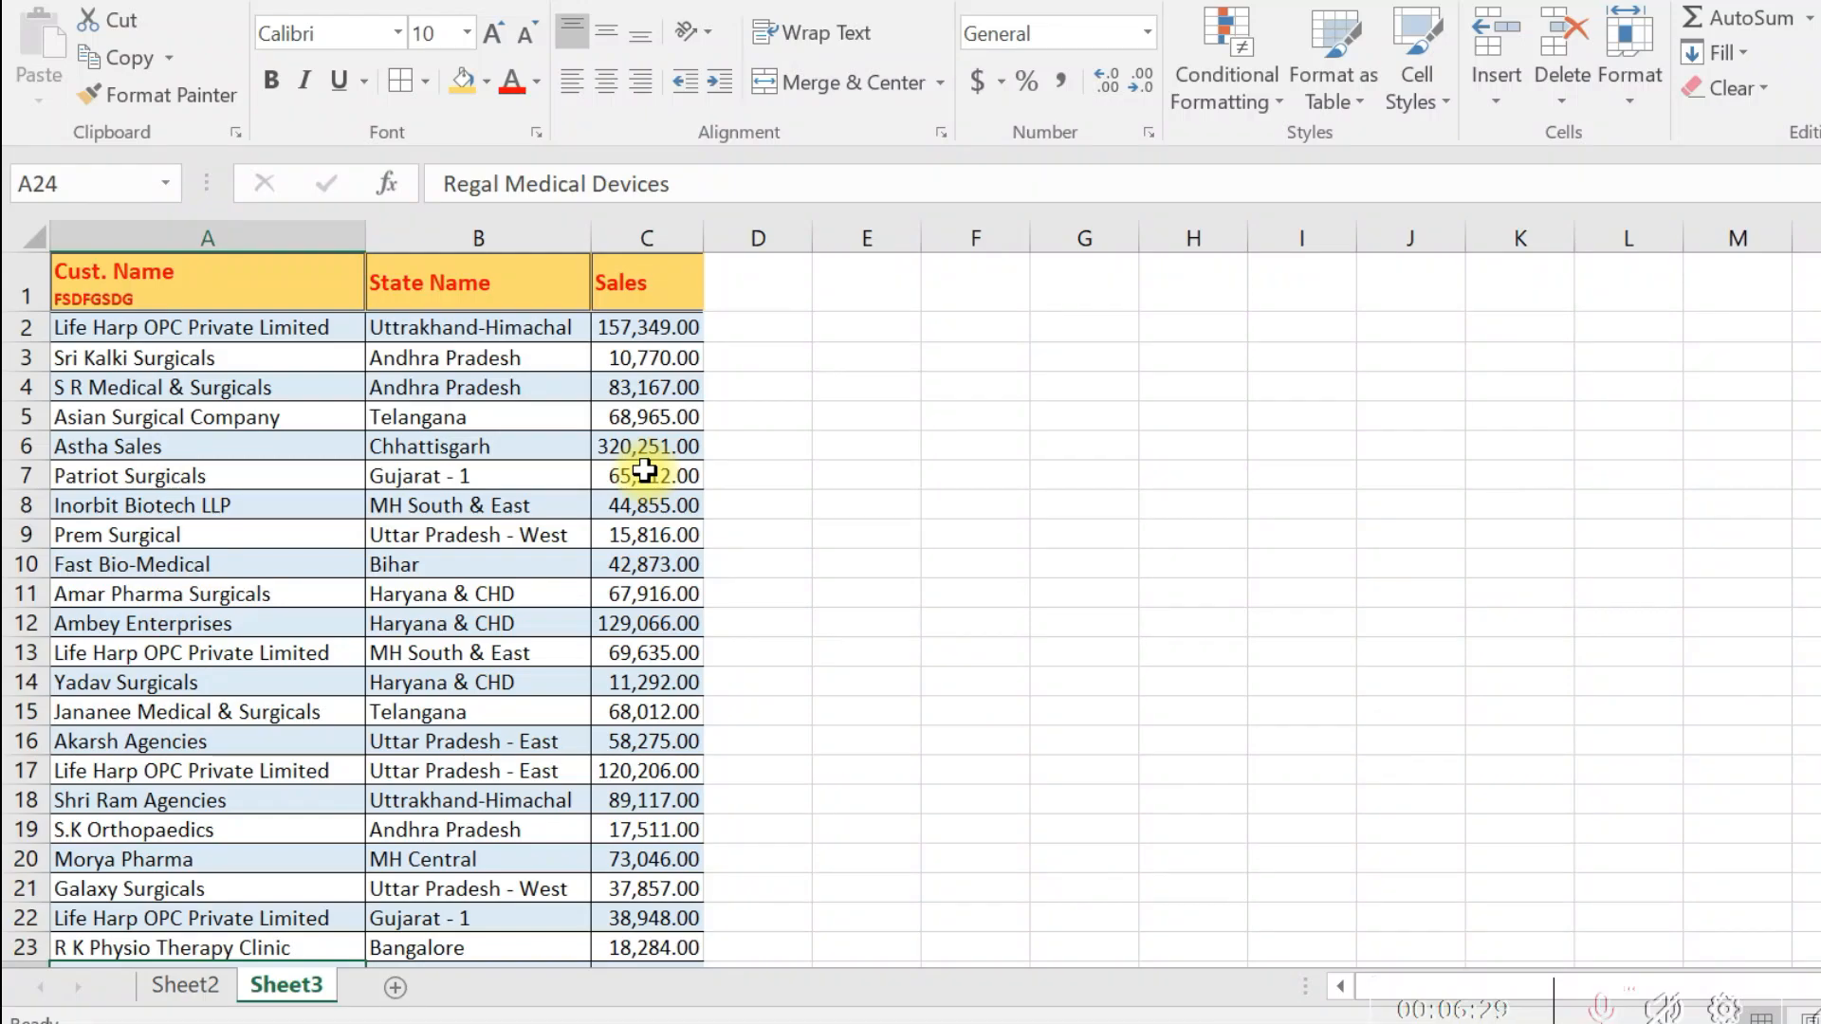
- Enter Life in D2 as the sample and Flash Fill the first word of each customer name down column D
left_click(221, 328)
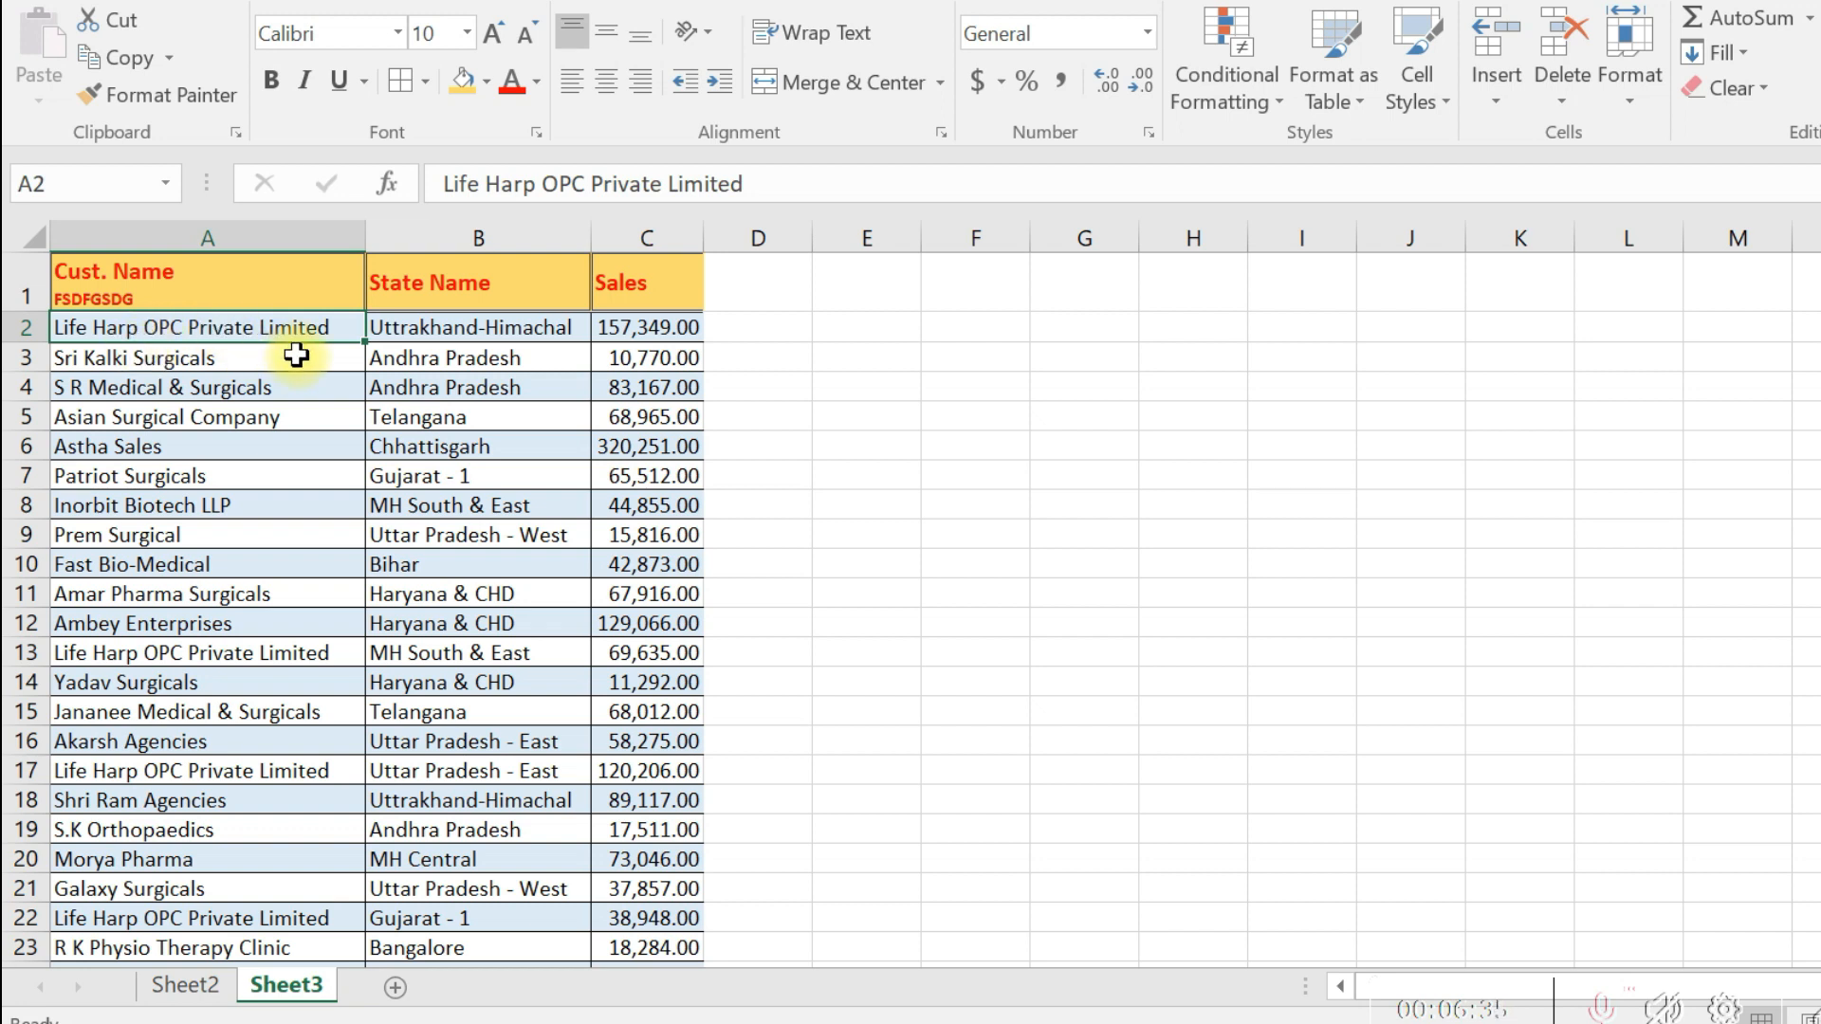
left_click(772, 324)
type("life")
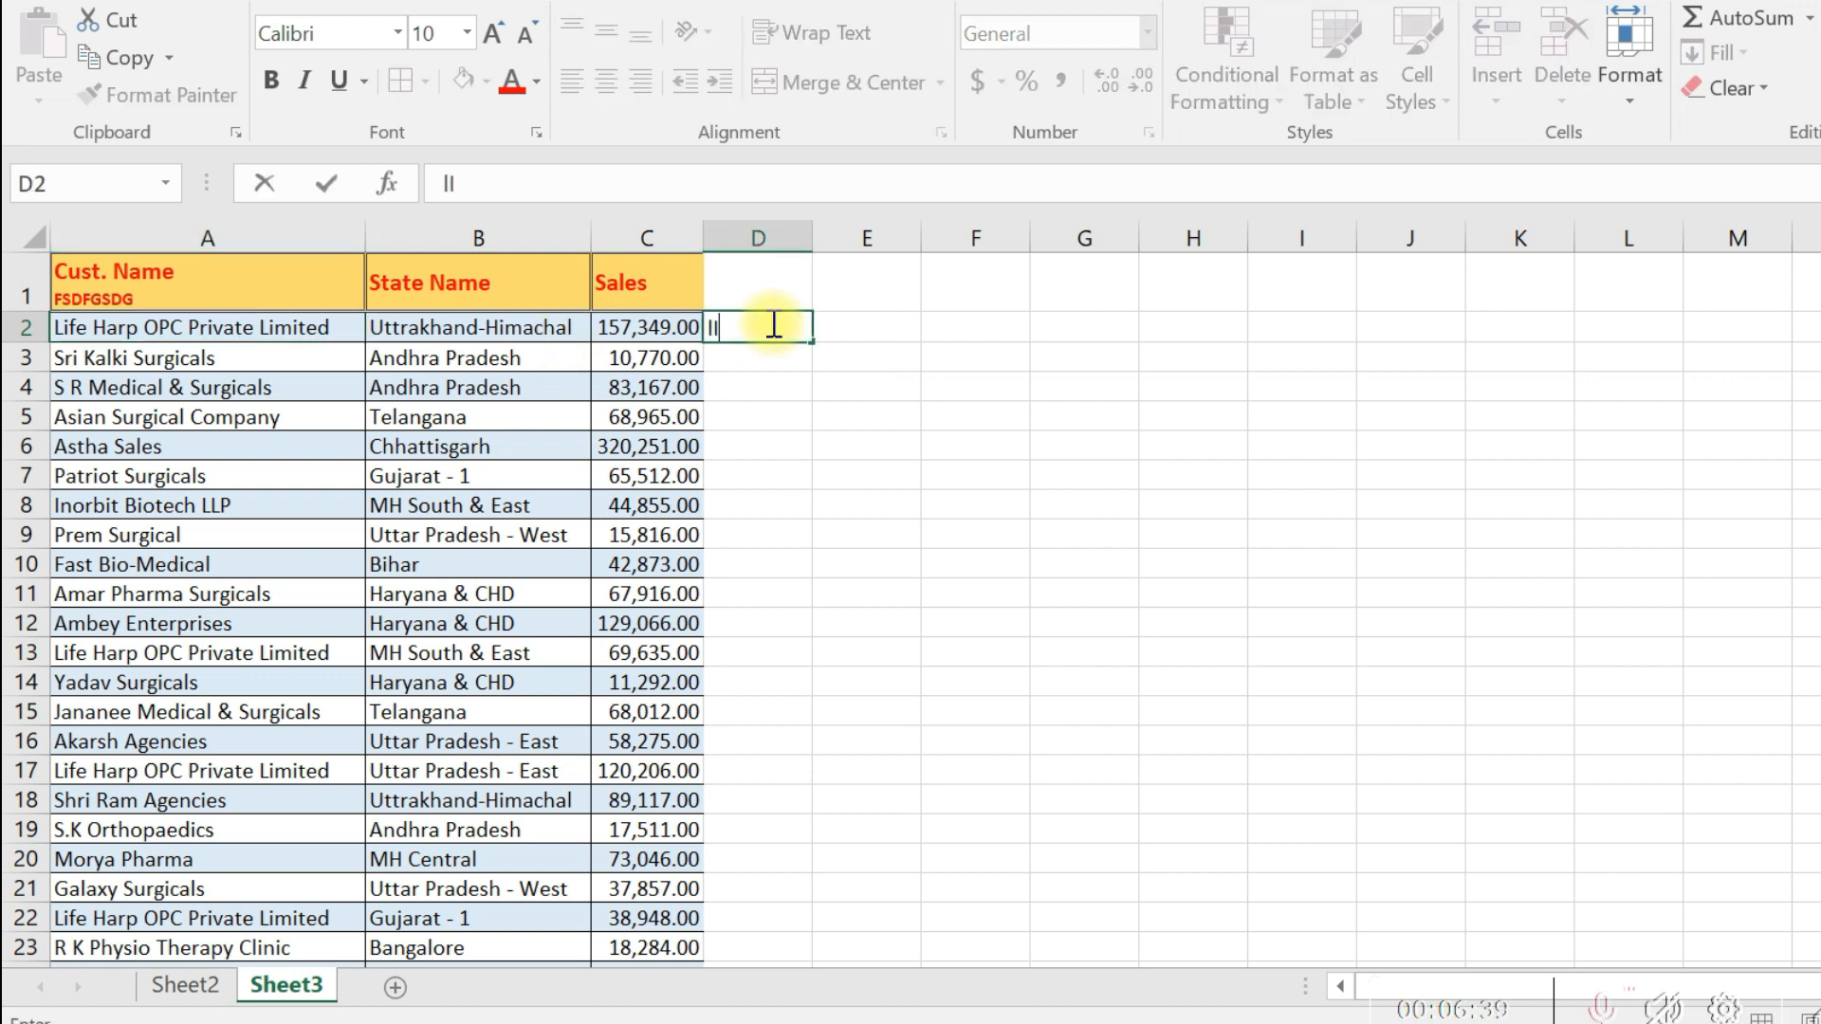
key("Return")
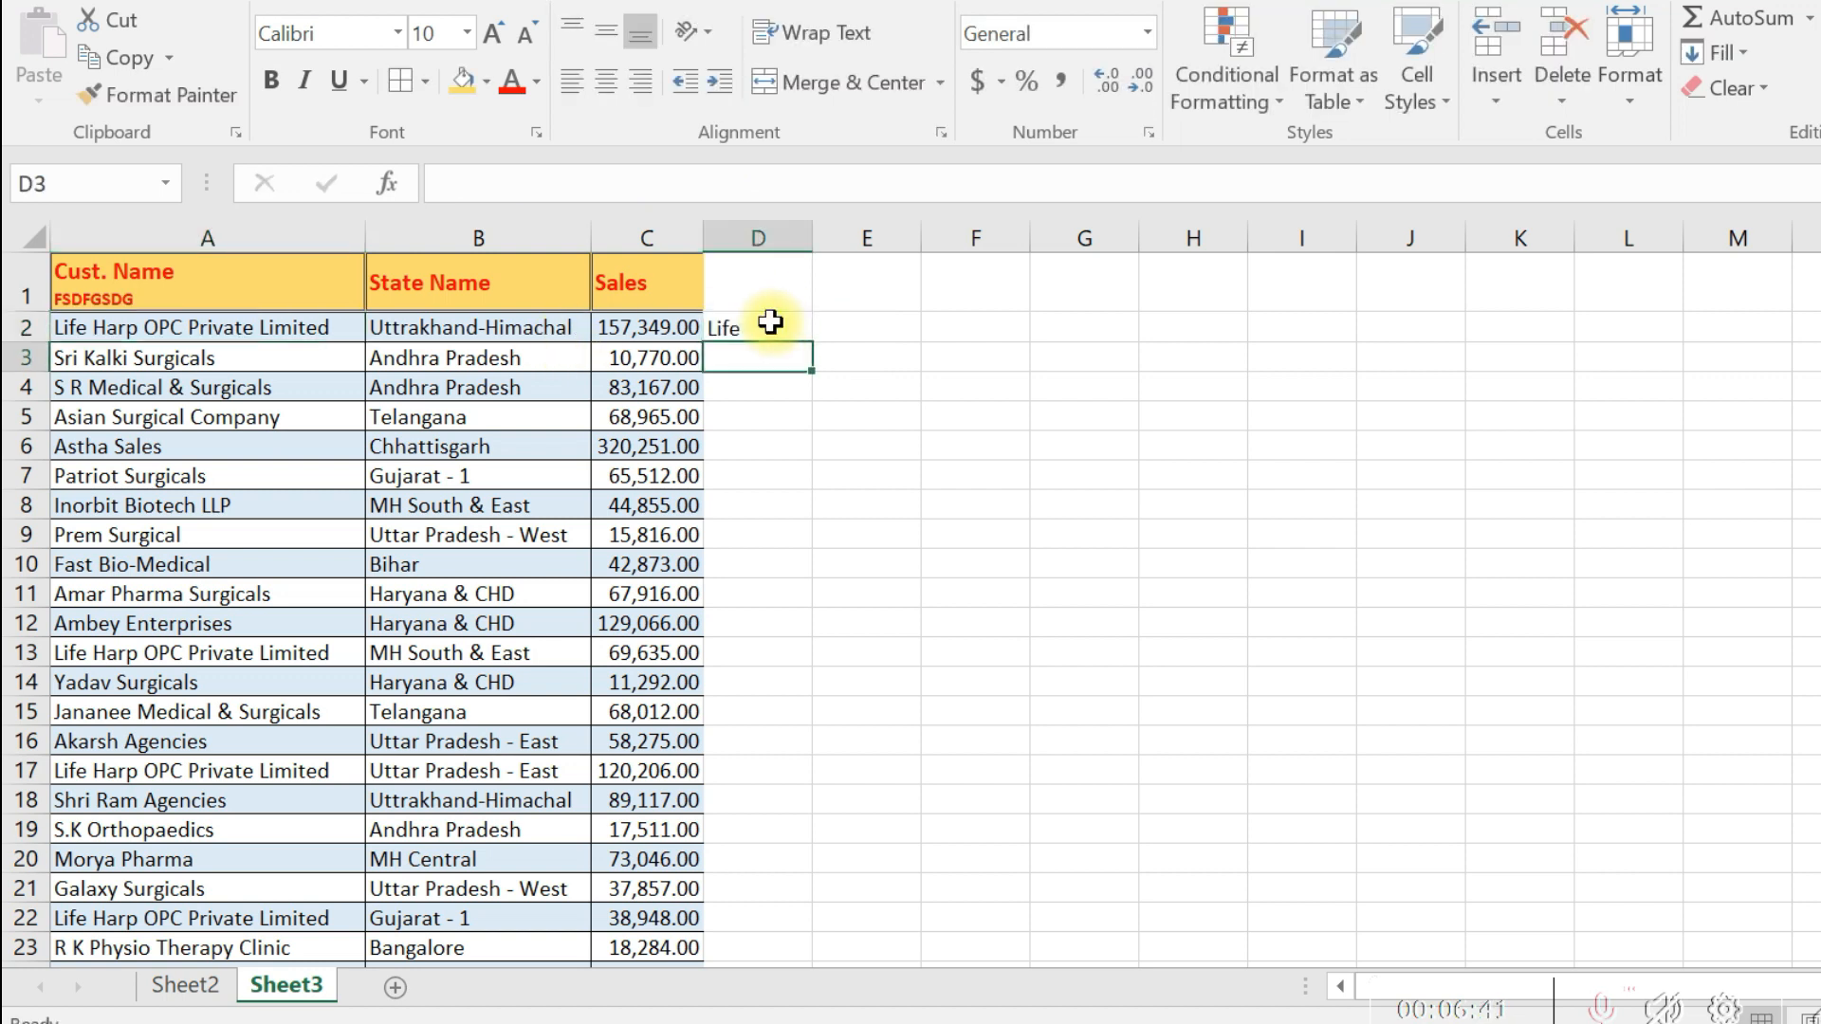
key("ctrl+e")
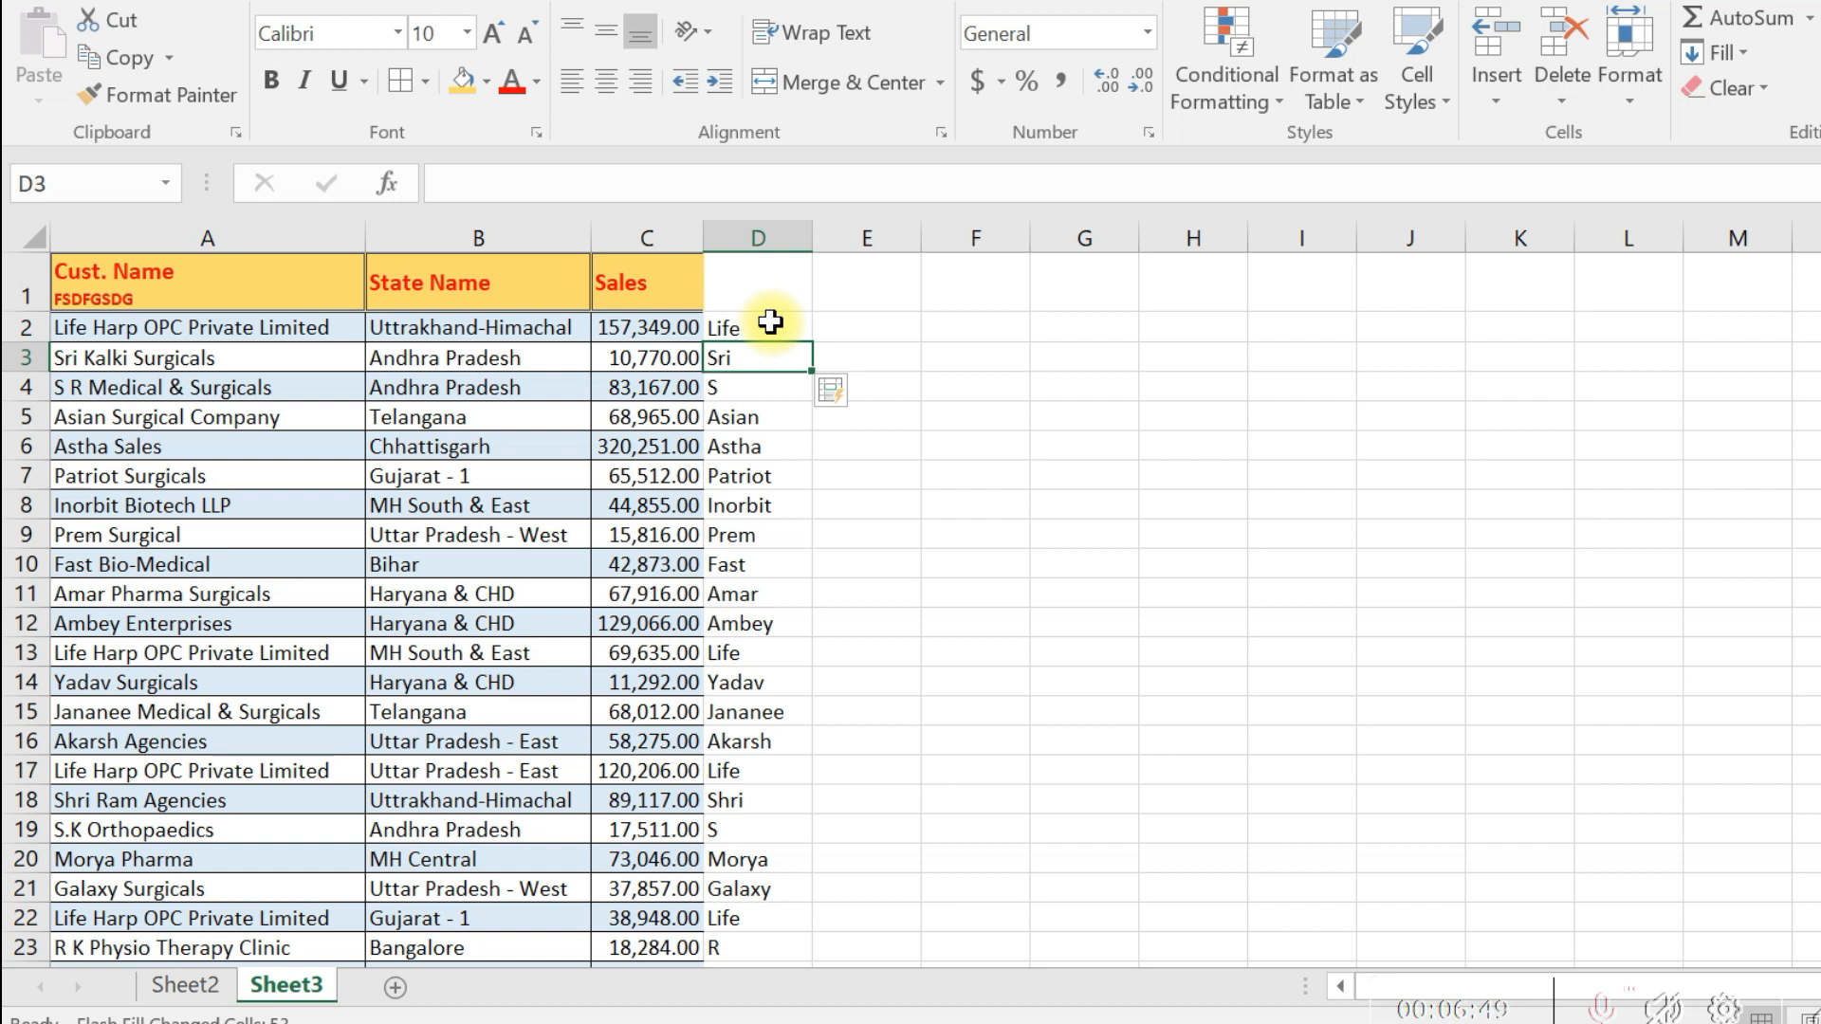
- Compare the Flash Fill results in column D with the customer names in column A, down to the last row
left_click(770, 322)
left_click(90, 327)
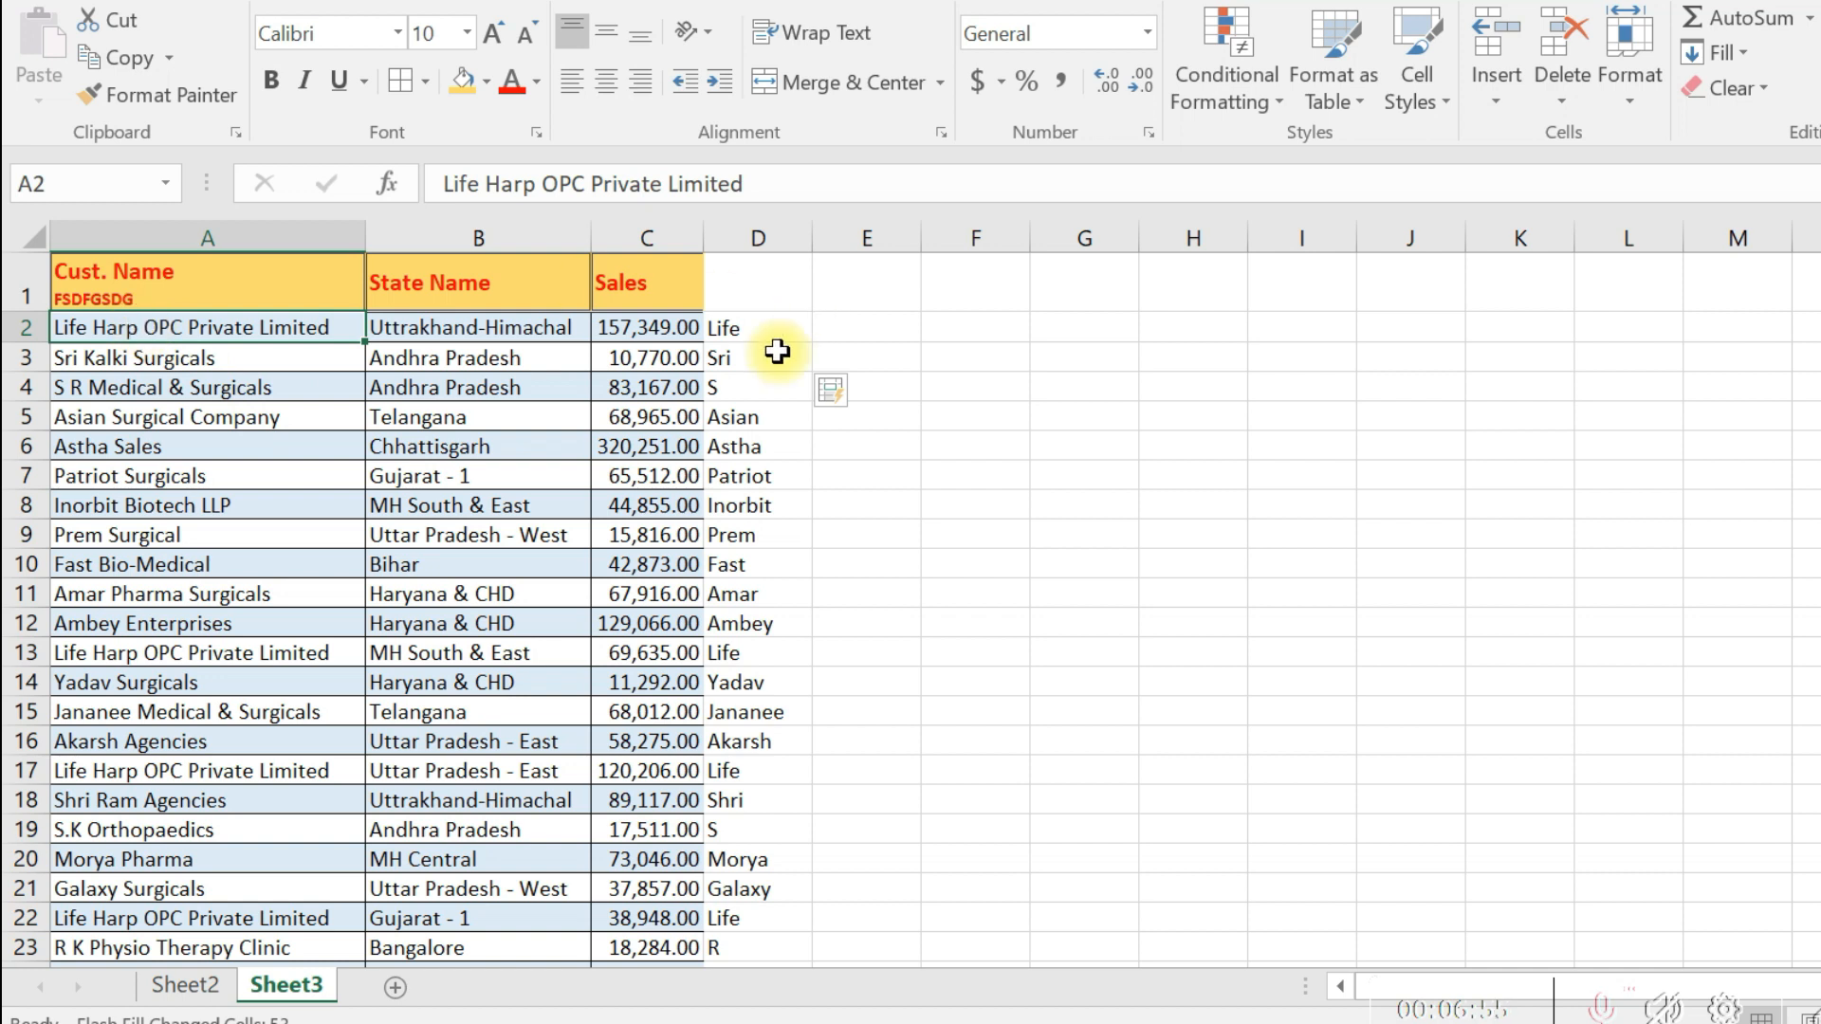
left_click(749, 361)
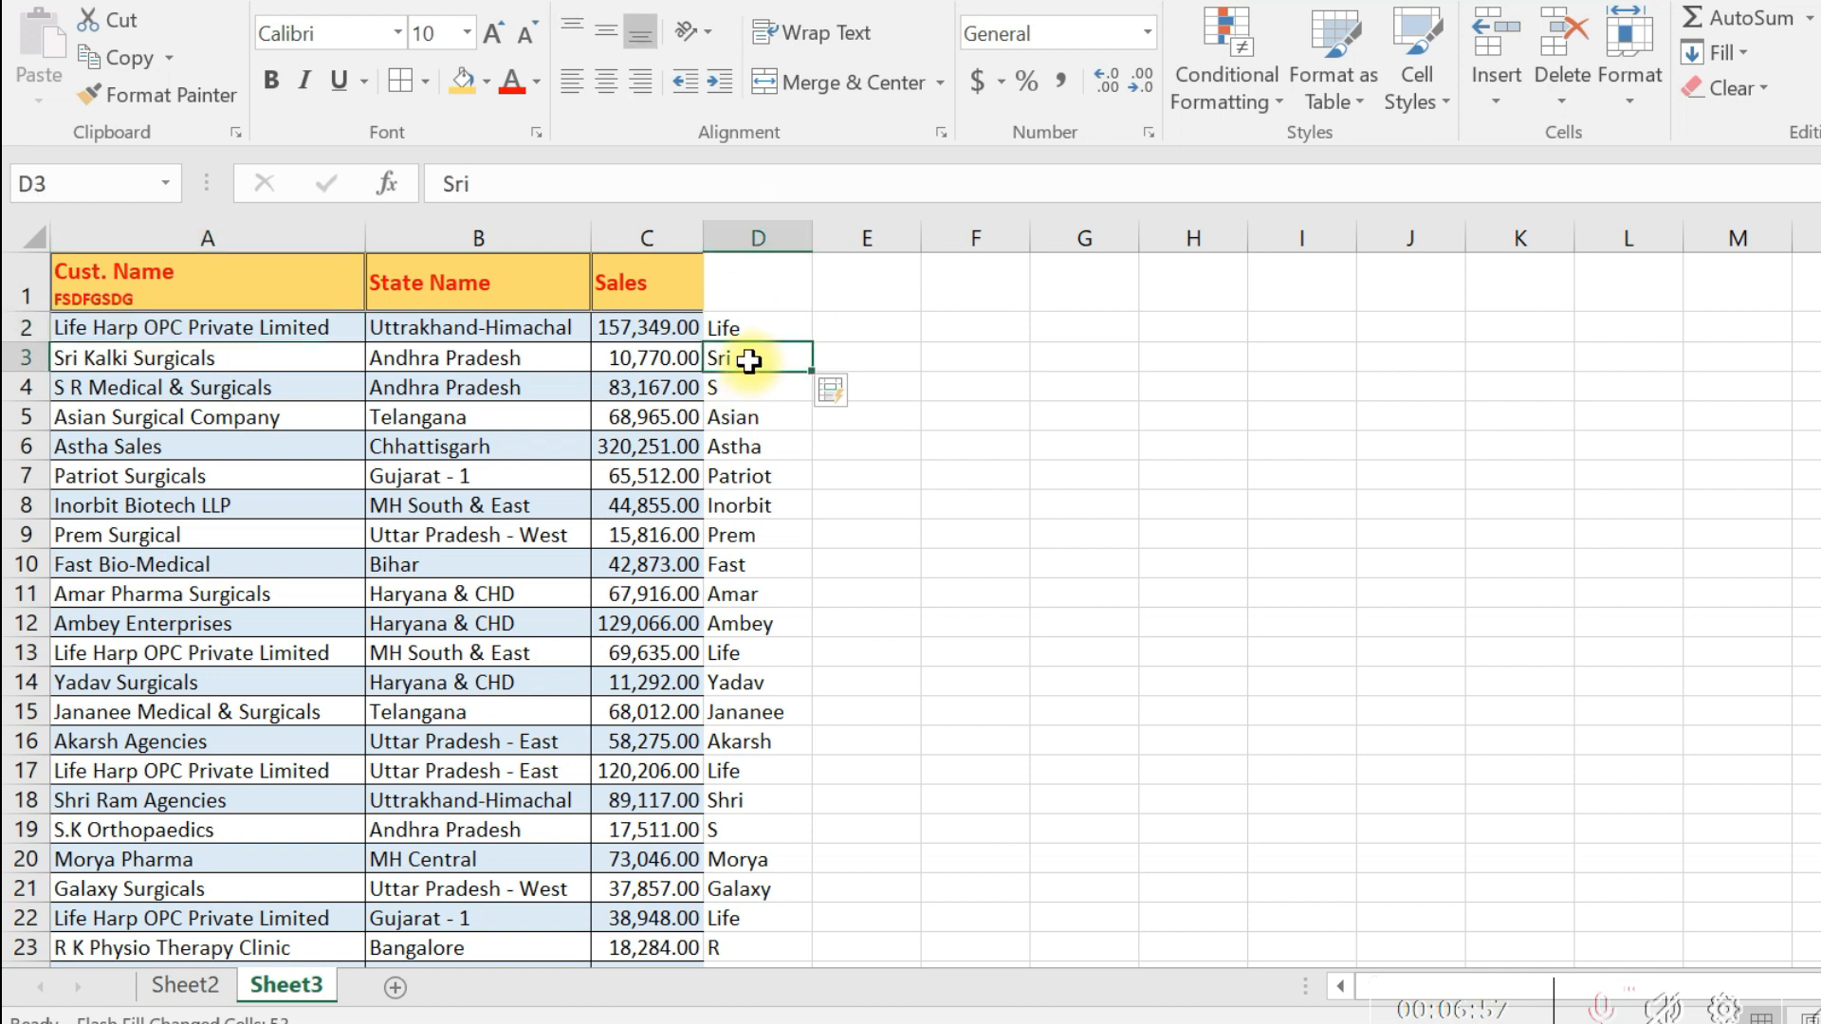
key("Down")
key("Down")
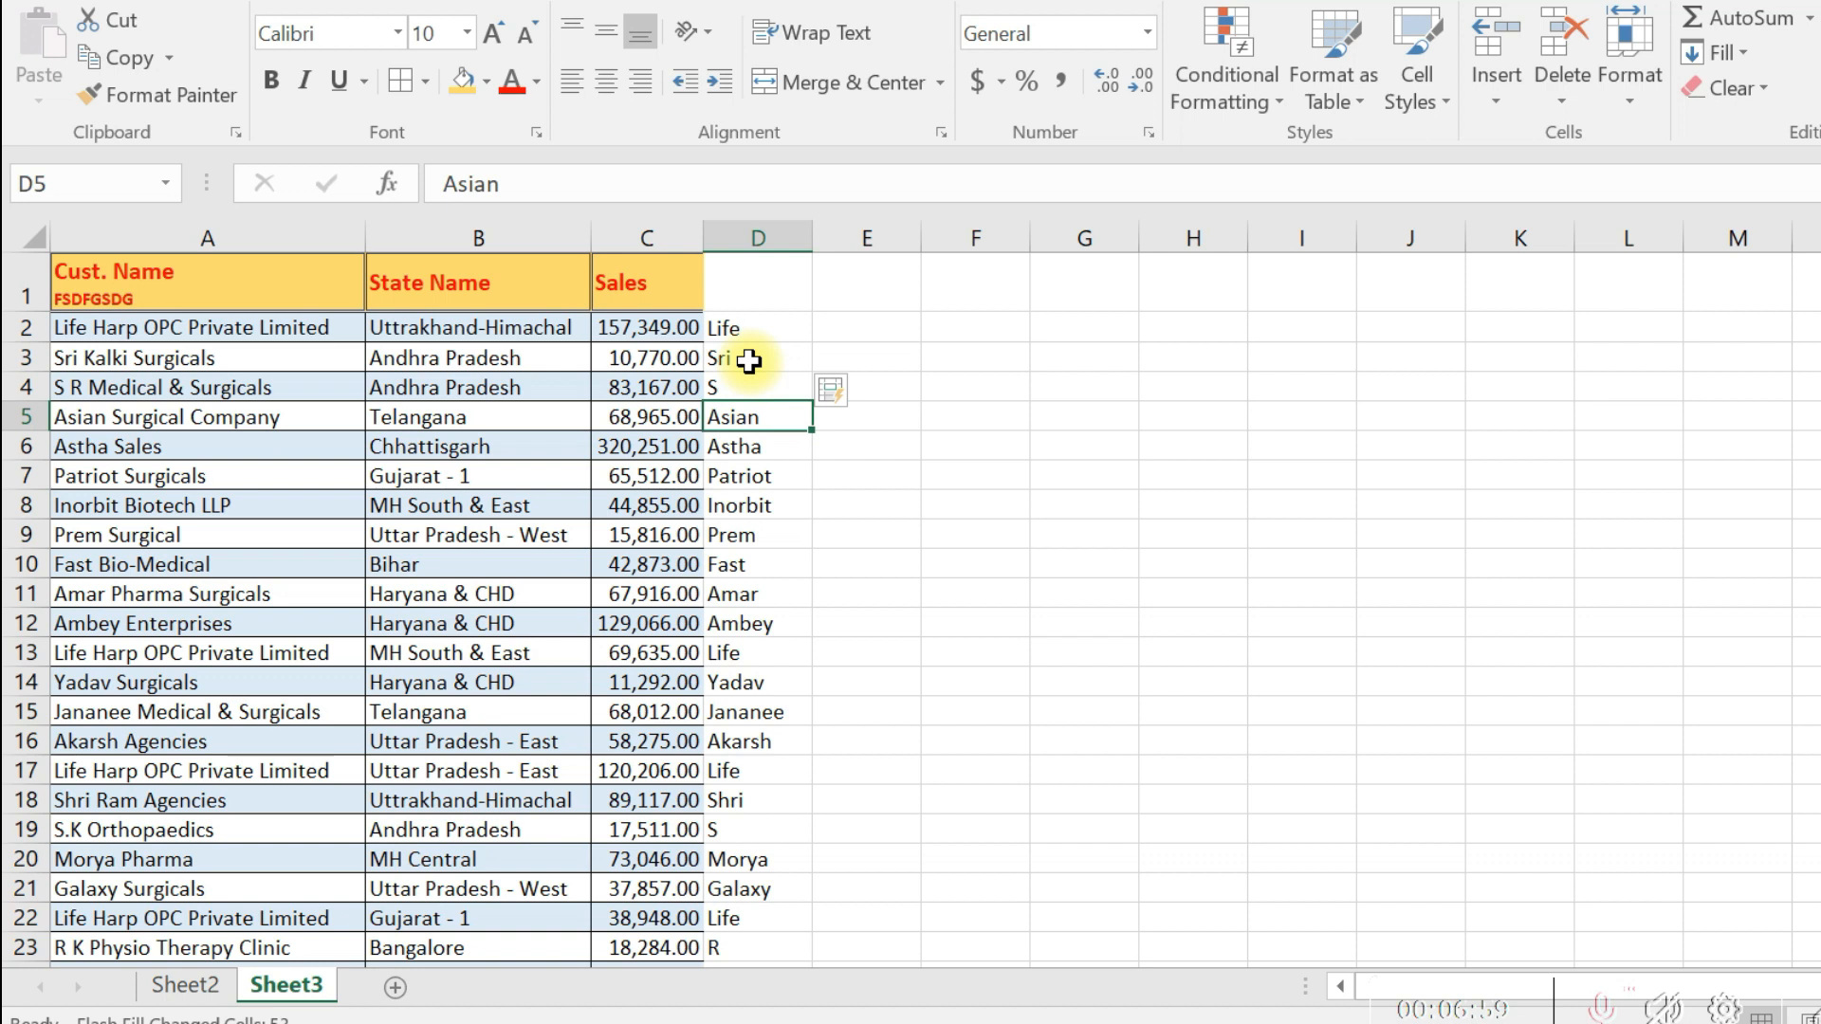
key("Down")
key("Down")
key("Down")
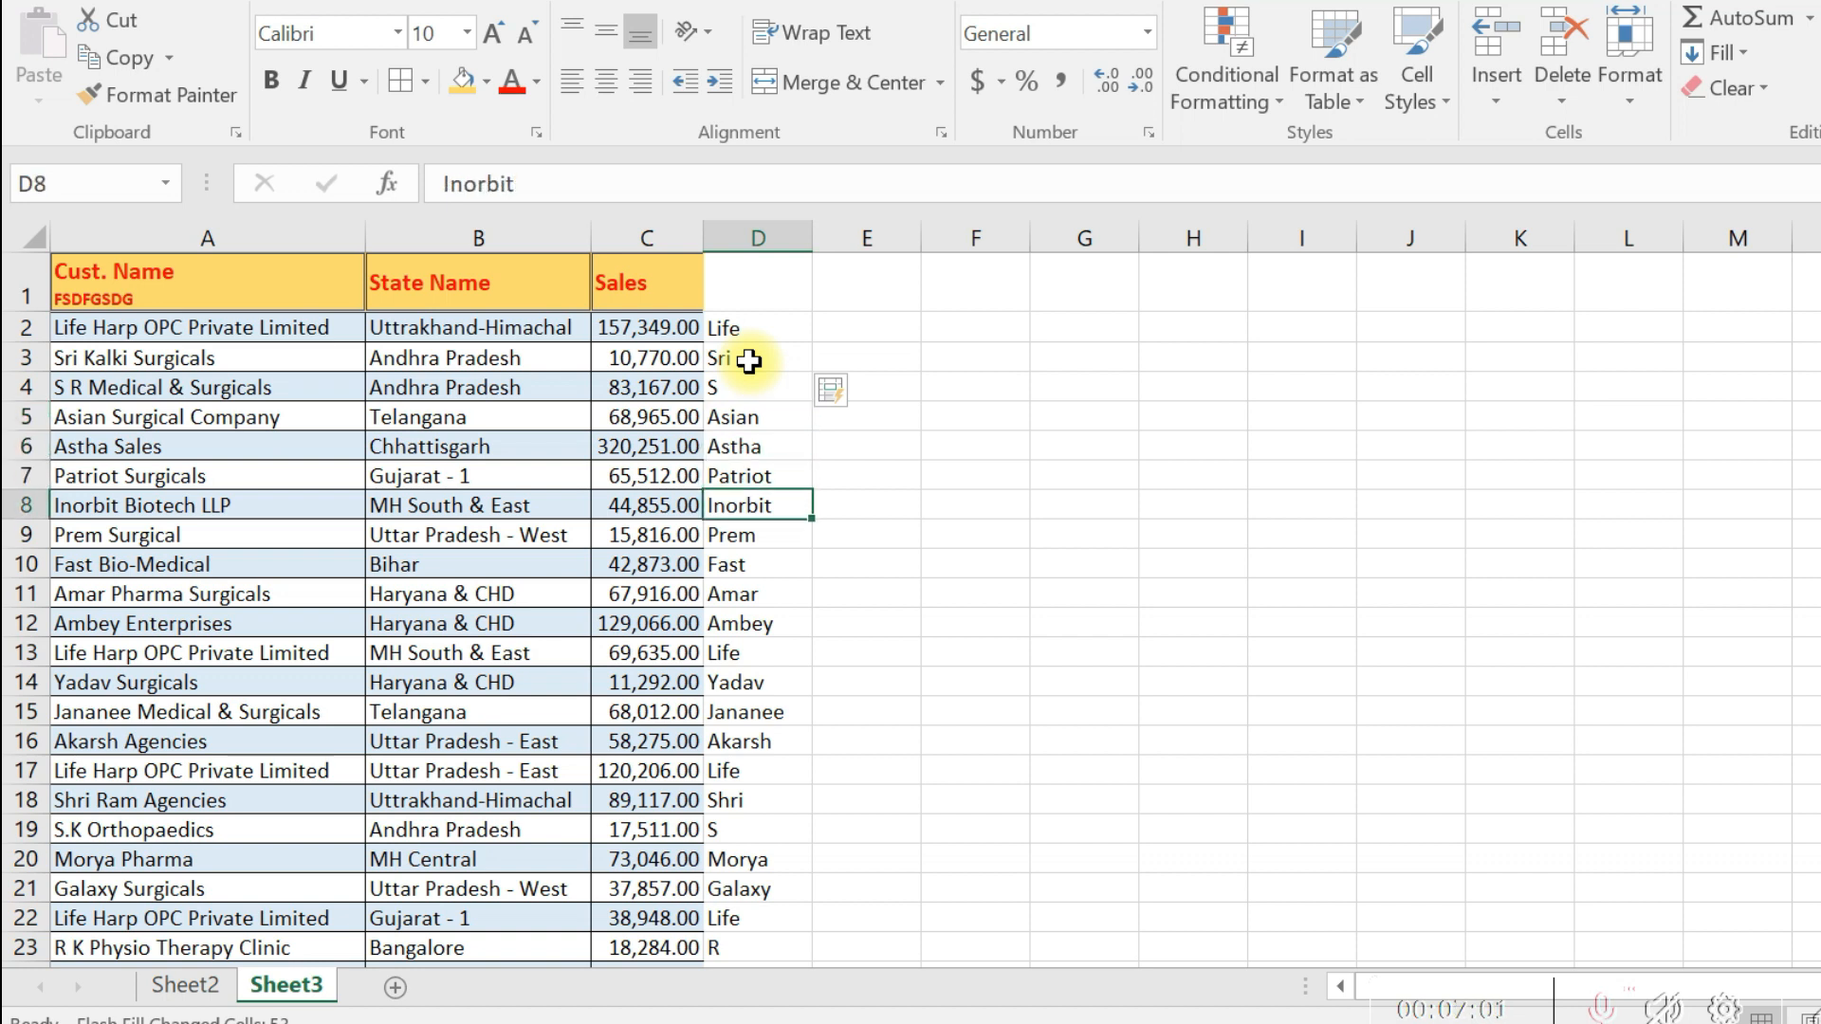
key("ctrl+Down")
key("Up")
key("ctrl+Up")
key("Up")
key("Down")
key("Right")
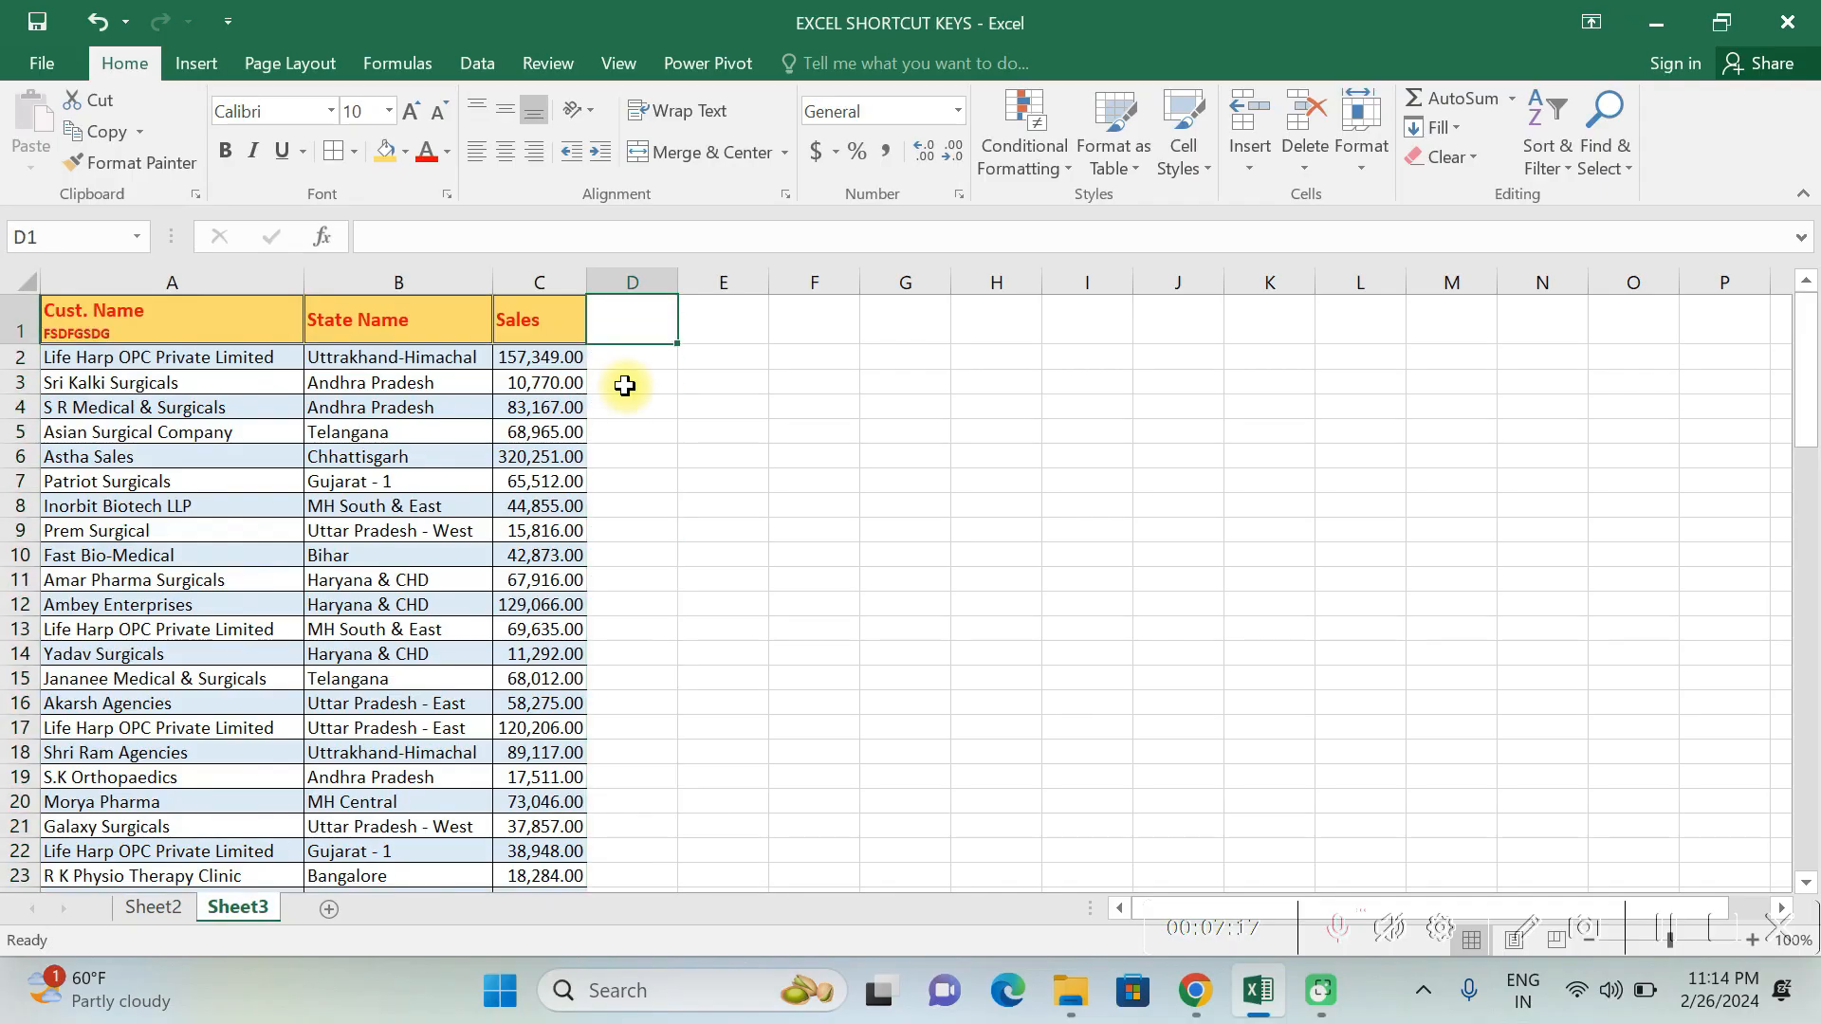
key("Down")
key("Left")
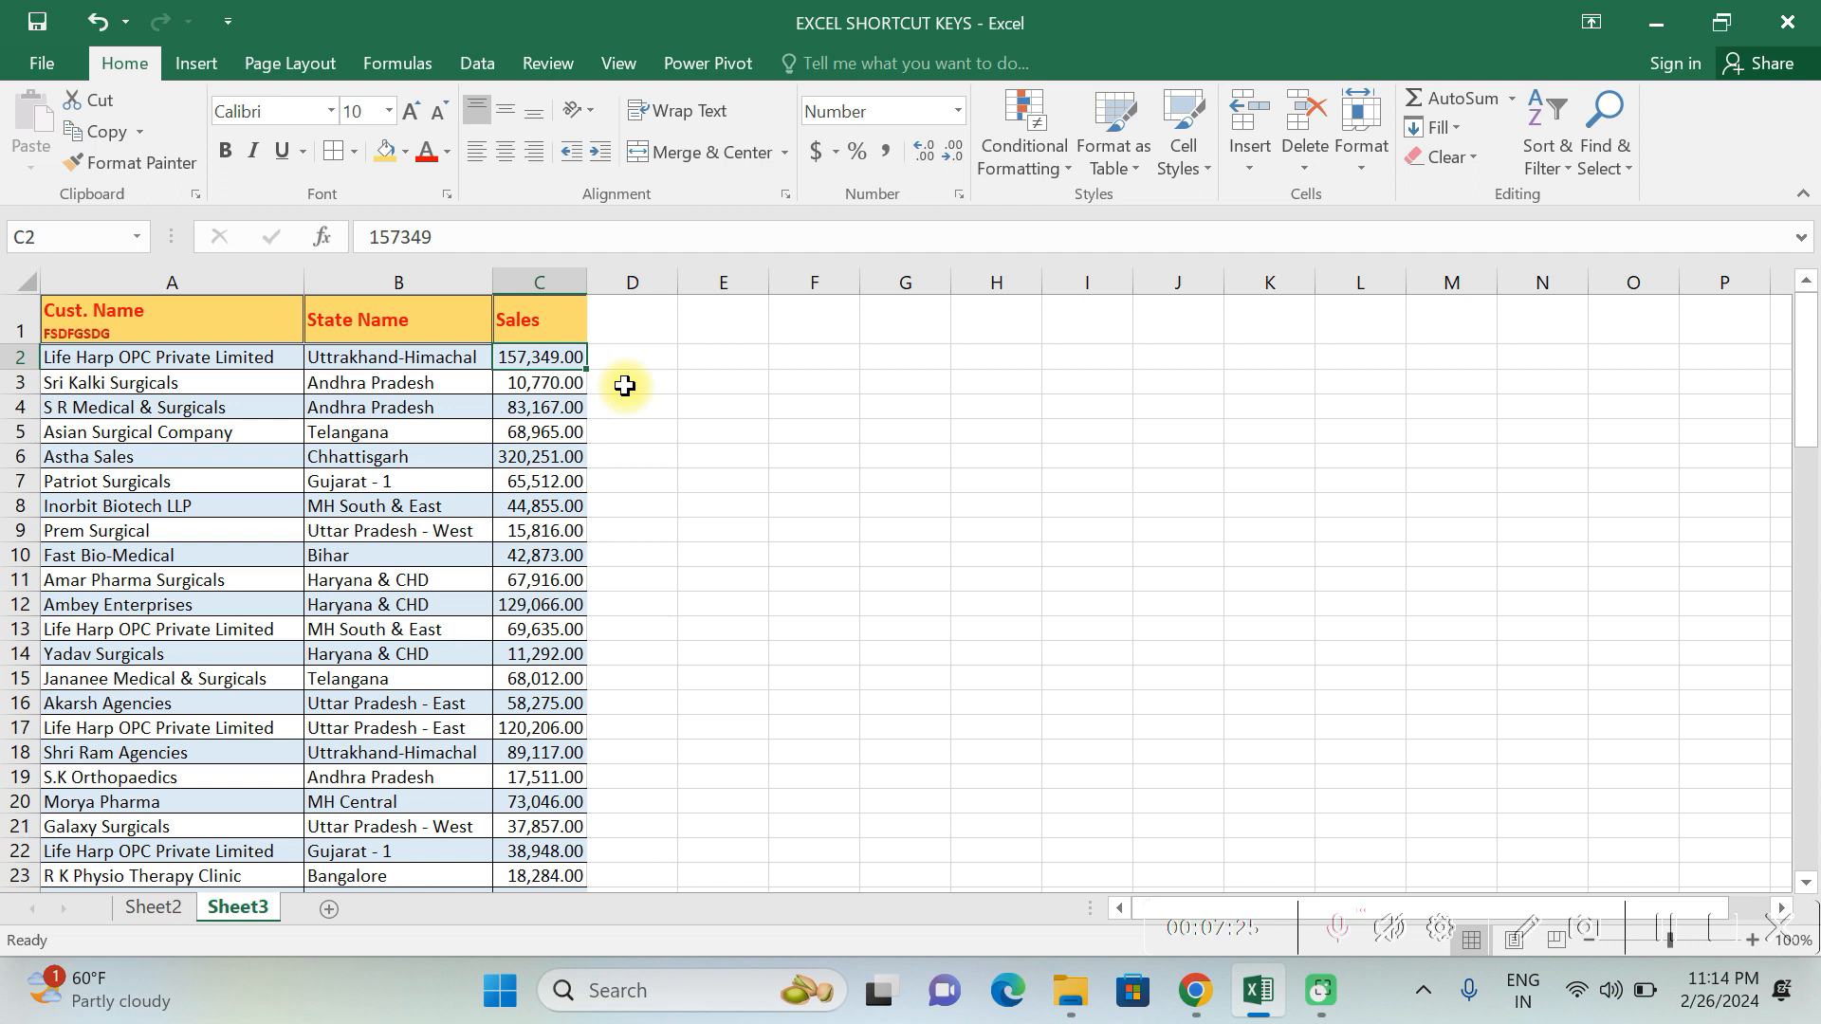
- Enter 157349 in D2 and Flash Fill the plain Sales values down column D, checking them to the last row
key("Right")
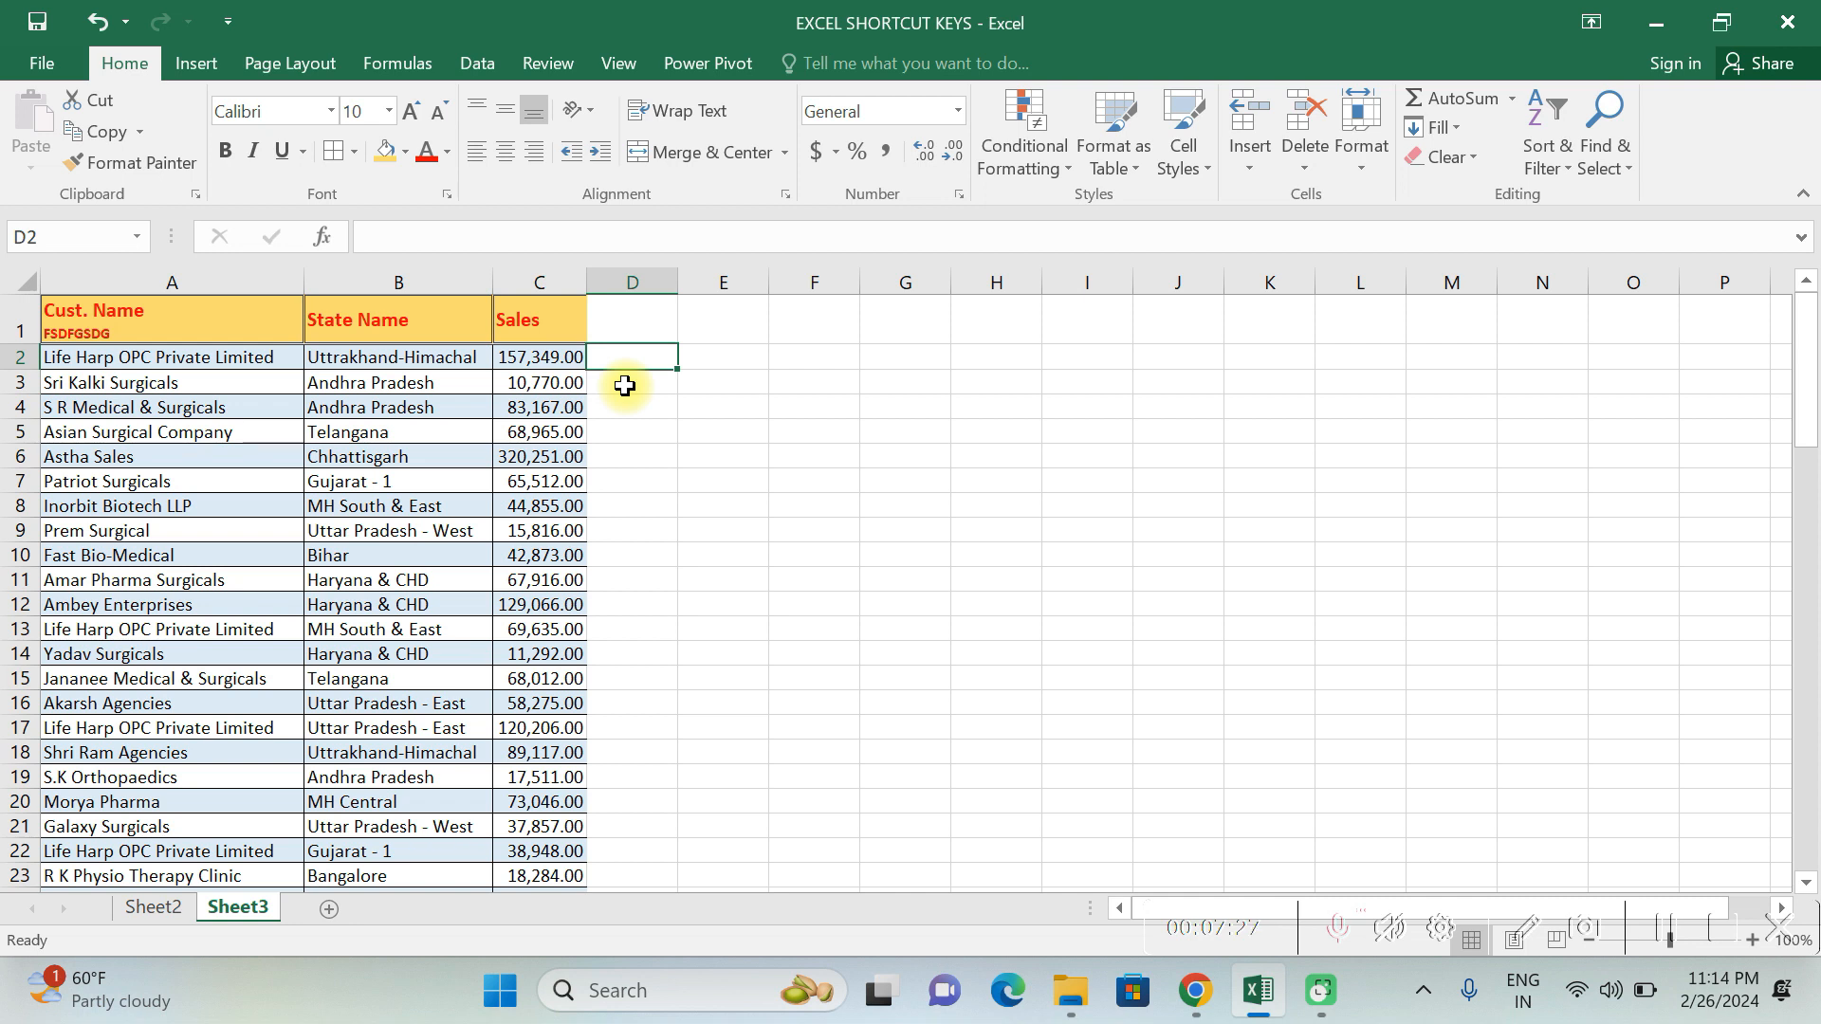
type("157")
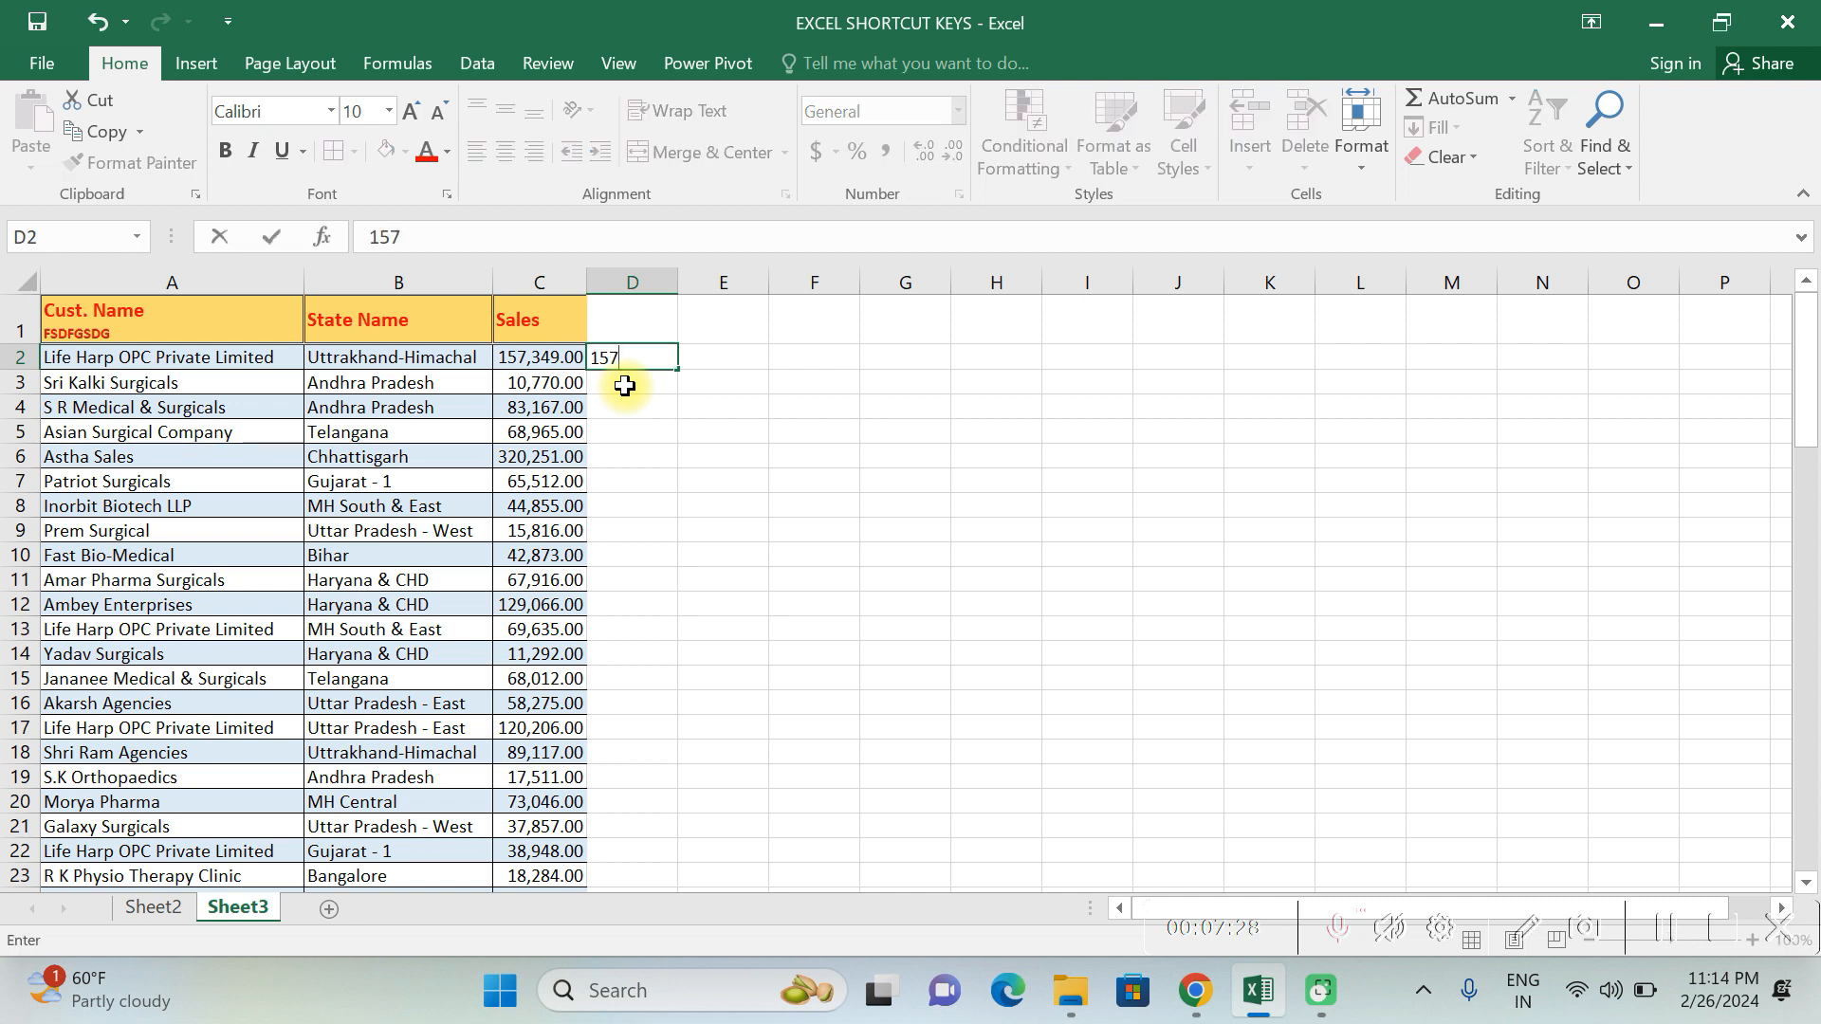
type("349")
key("Return")
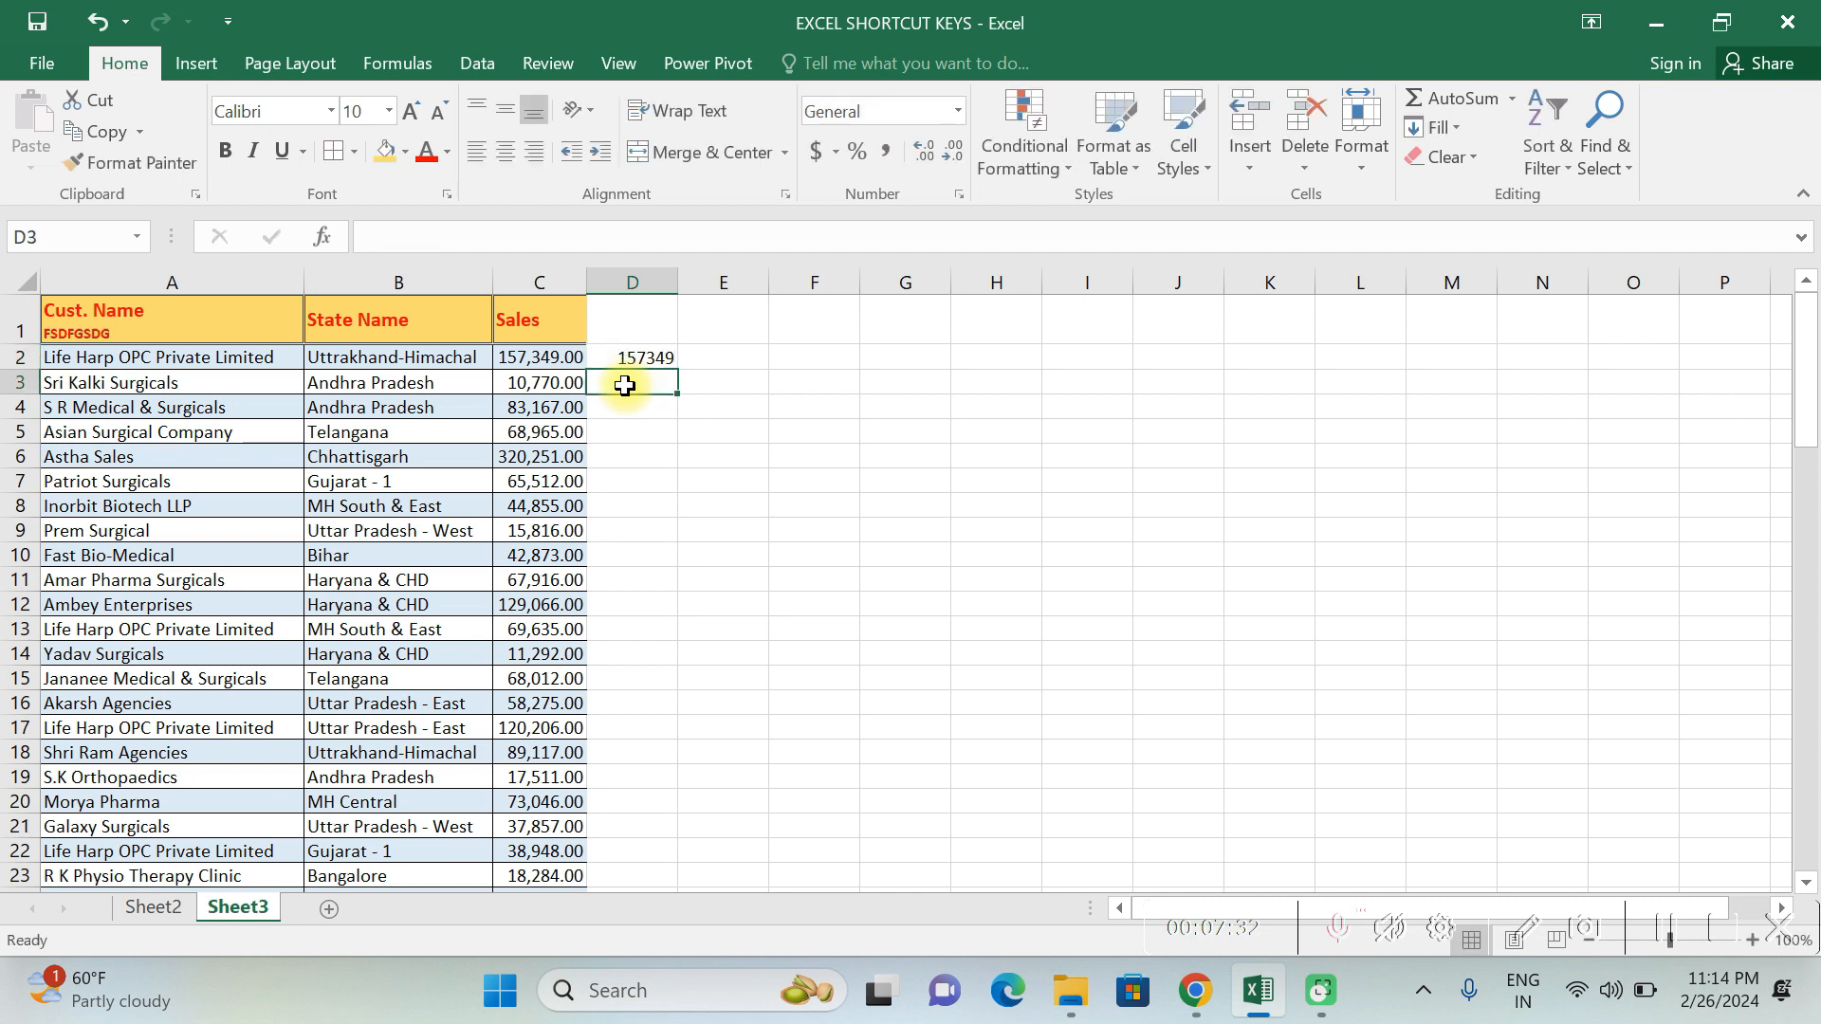
key("ctrl+e")
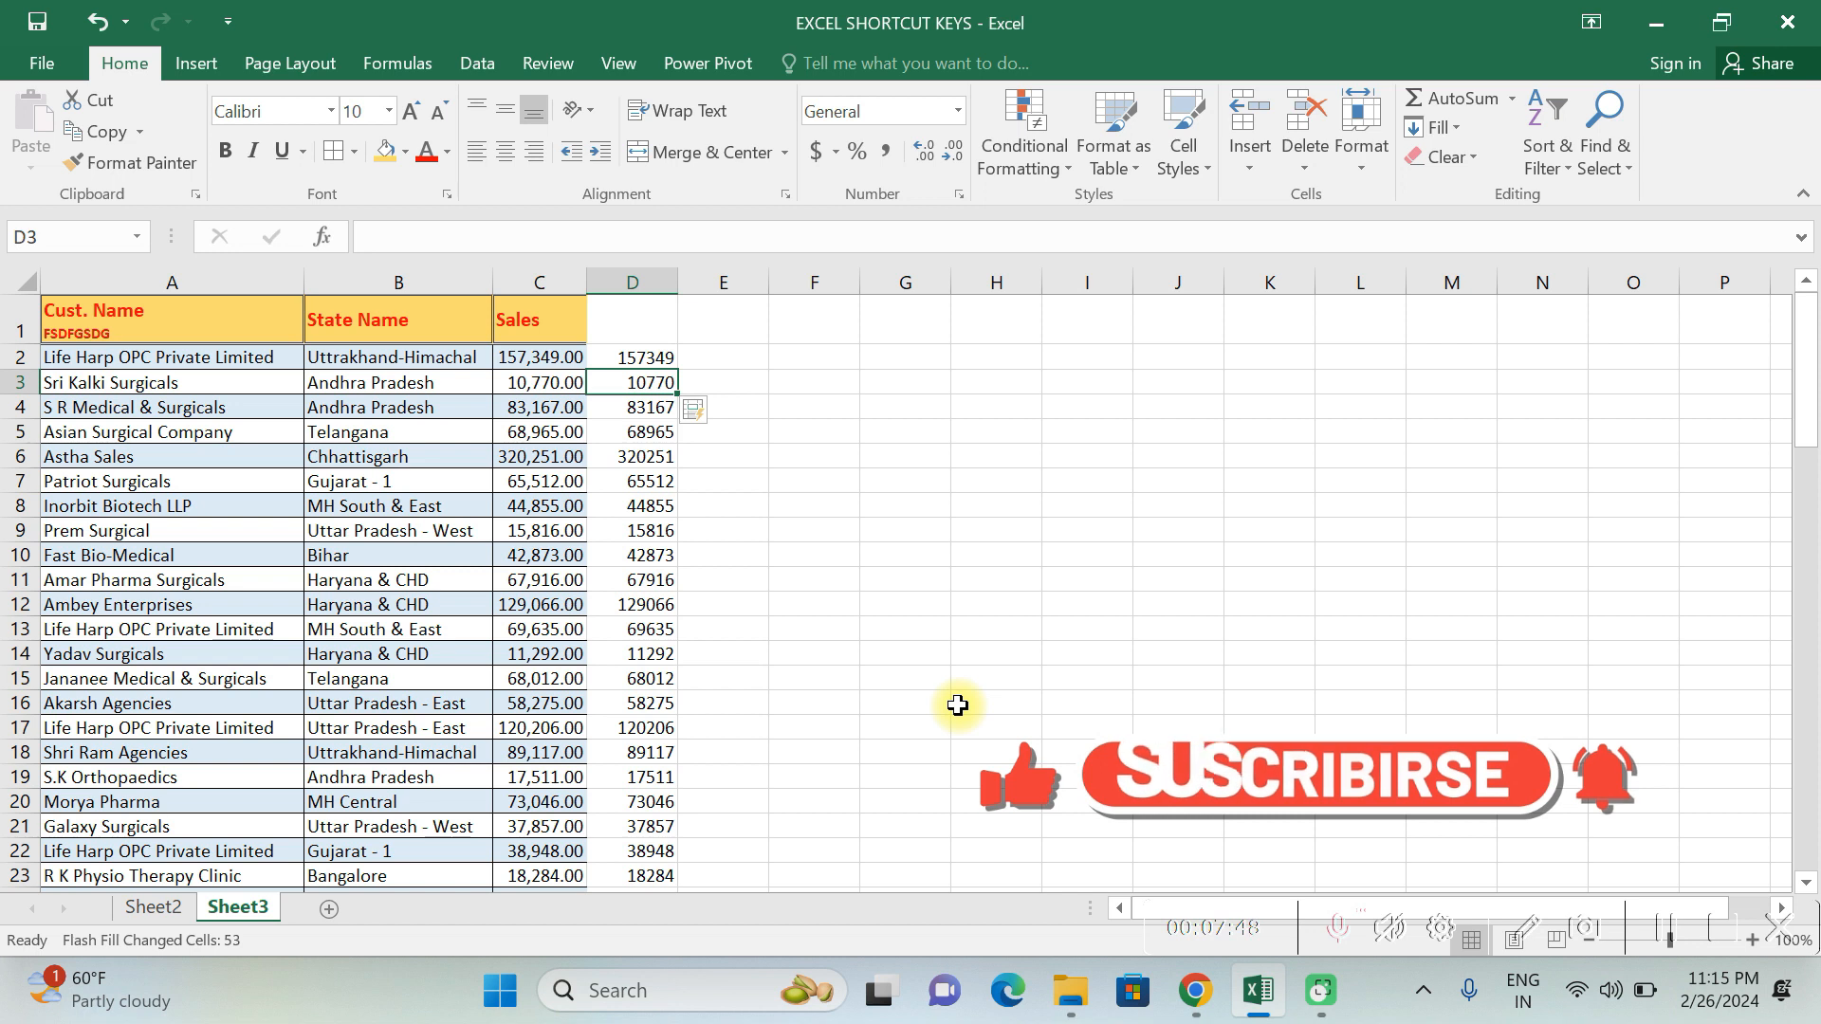
key("ctrl+Down")
key("Up")
key("ctrl+Up")
key("ctrl+Up")
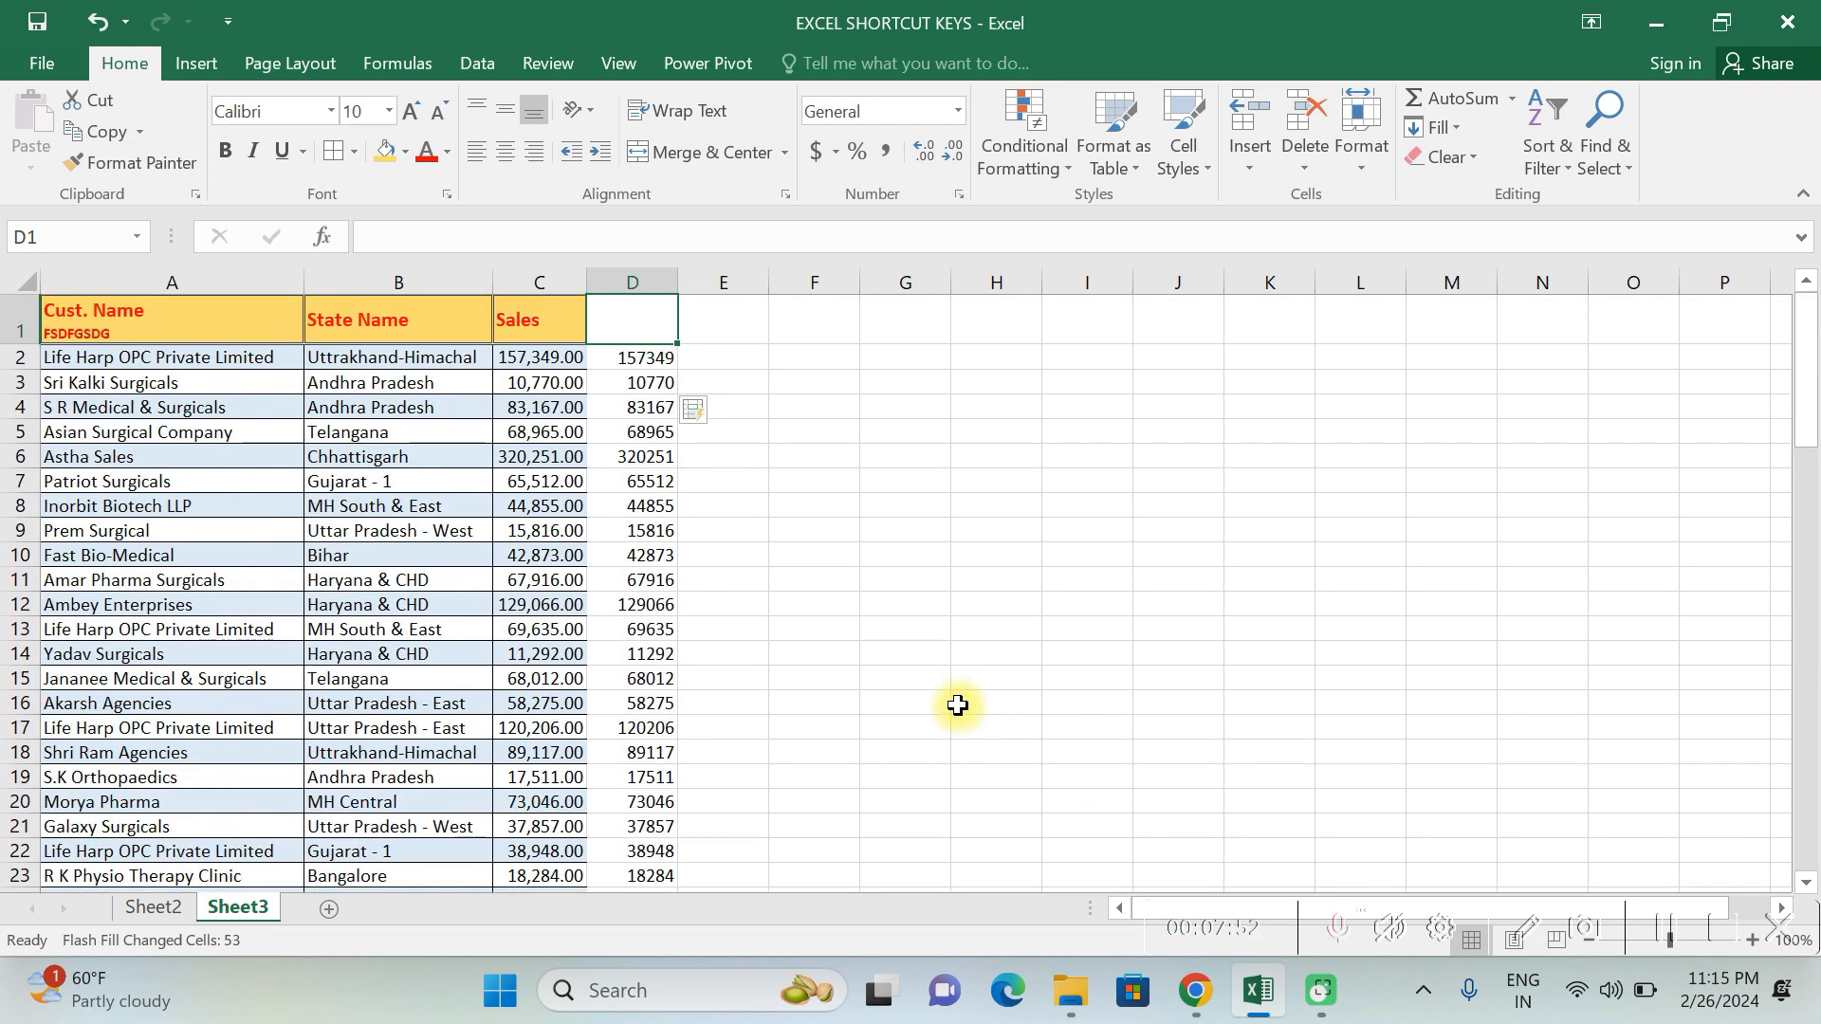
key("Down")
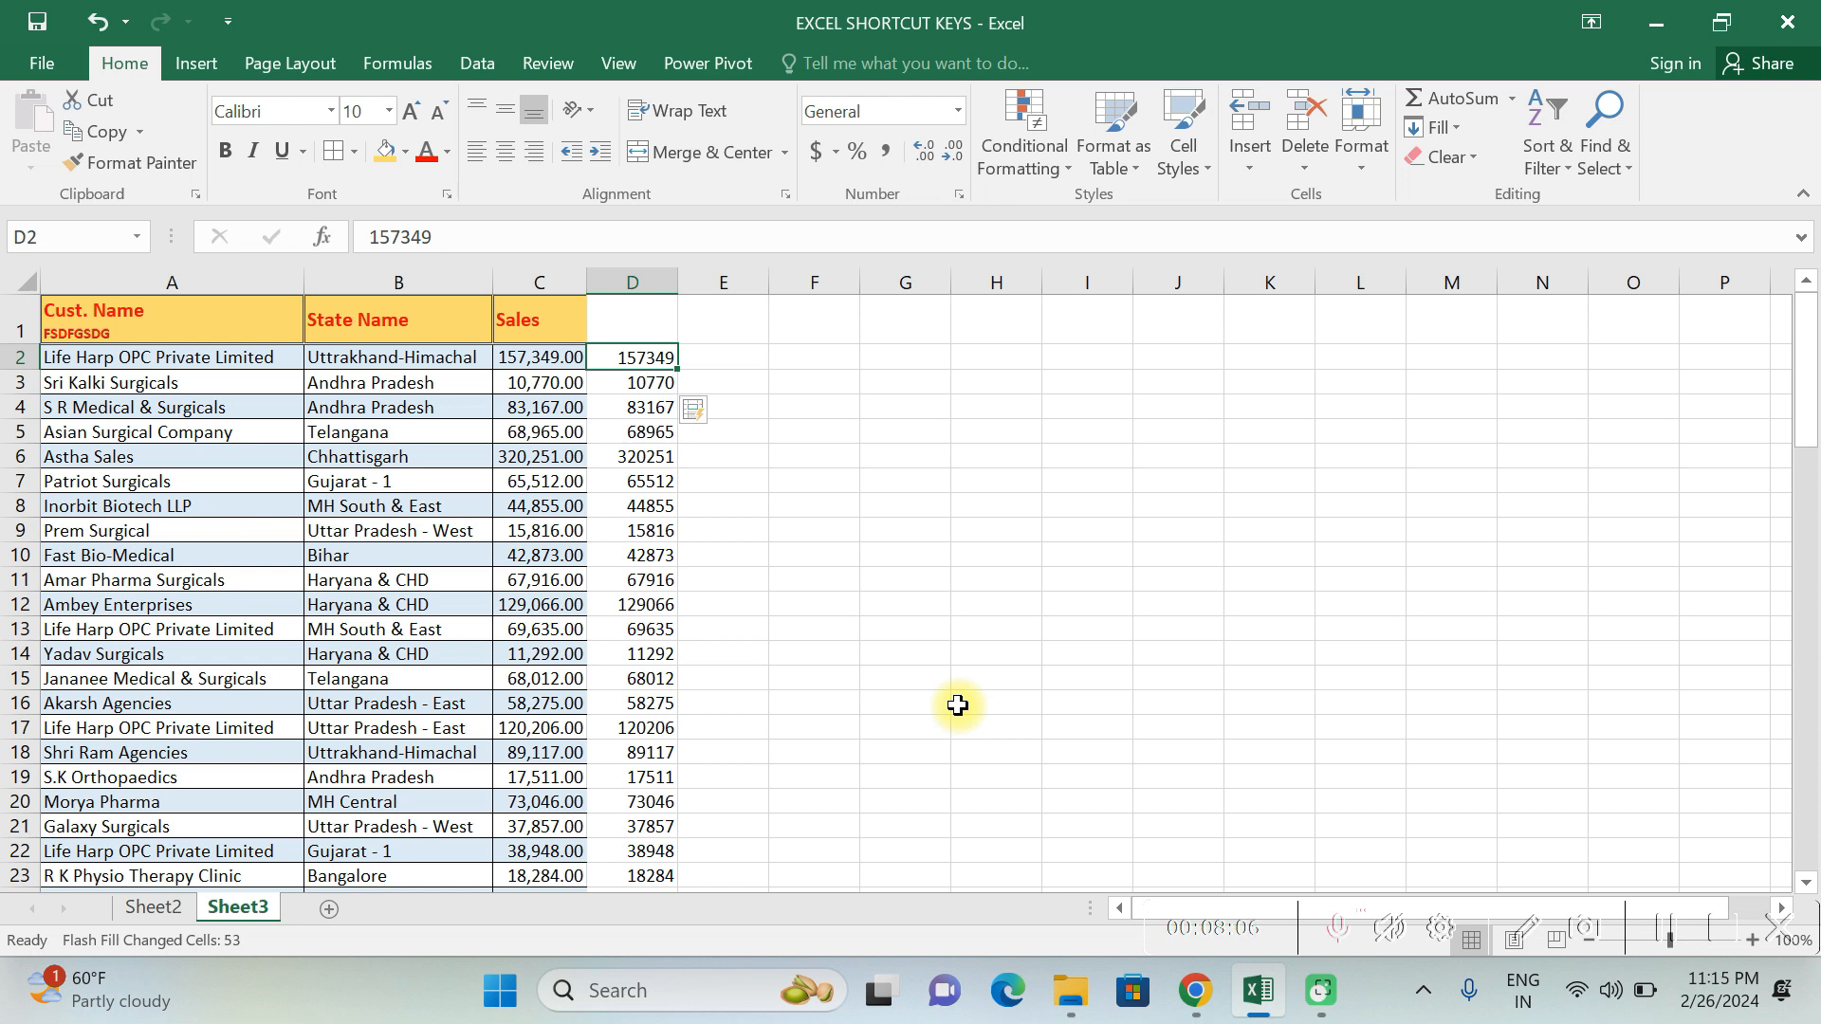
- Insert the current date and time together in E2 and only the current time in E3
left_click(750, 370)
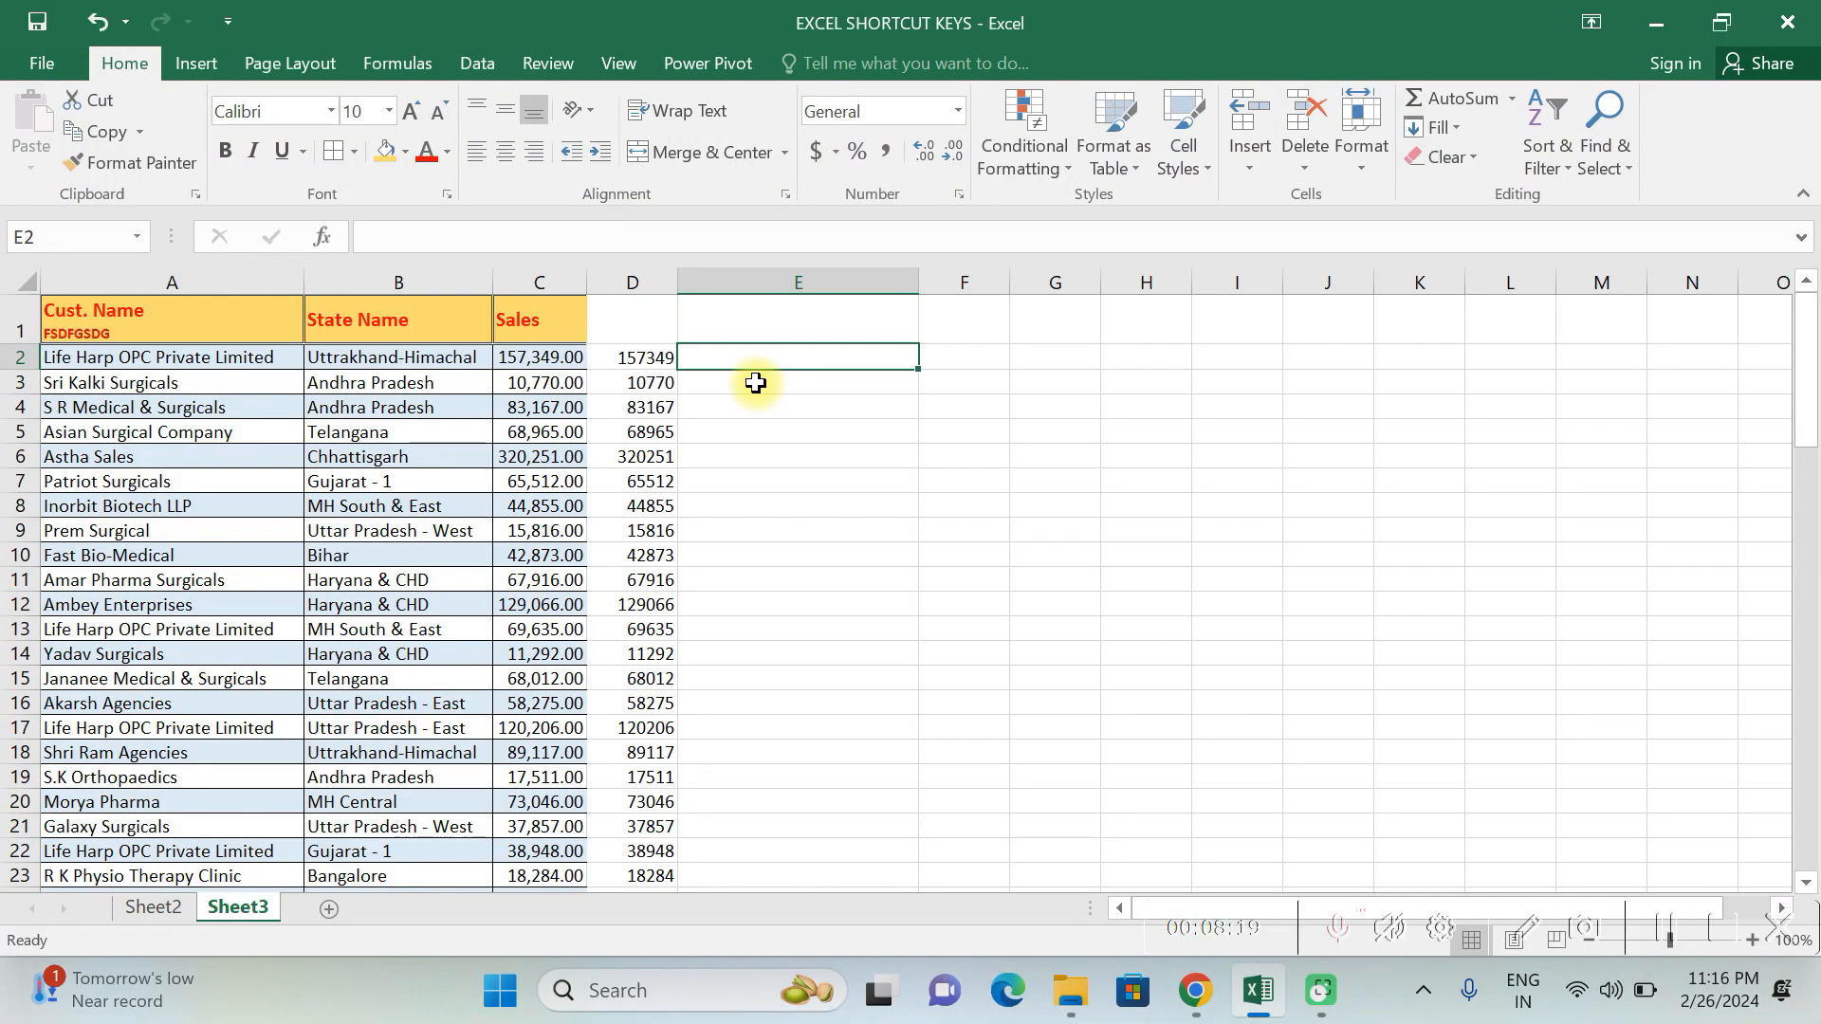
key("ctrl+semicolon")
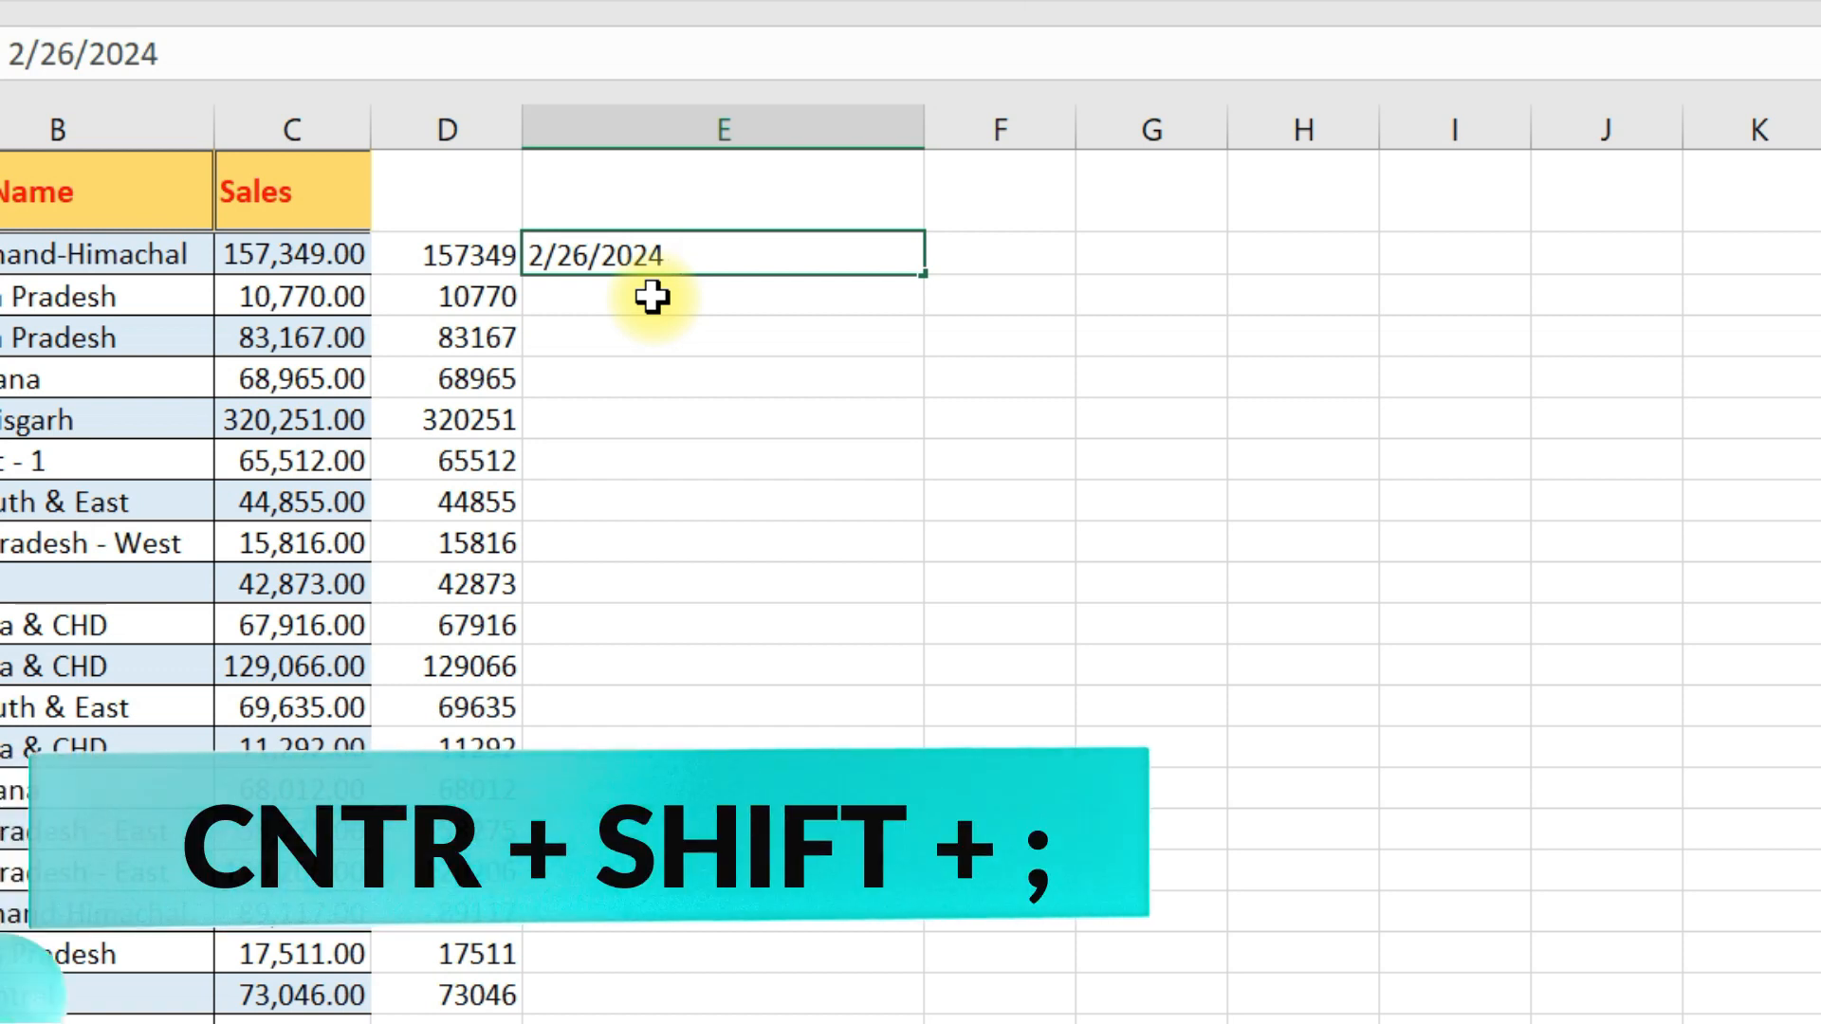
key("ctrl+shift+semicolon")
key("Return")
key("ctrl+shift+semicolon")
- Insert the current date in E4 and the current time in E5
key("Return")
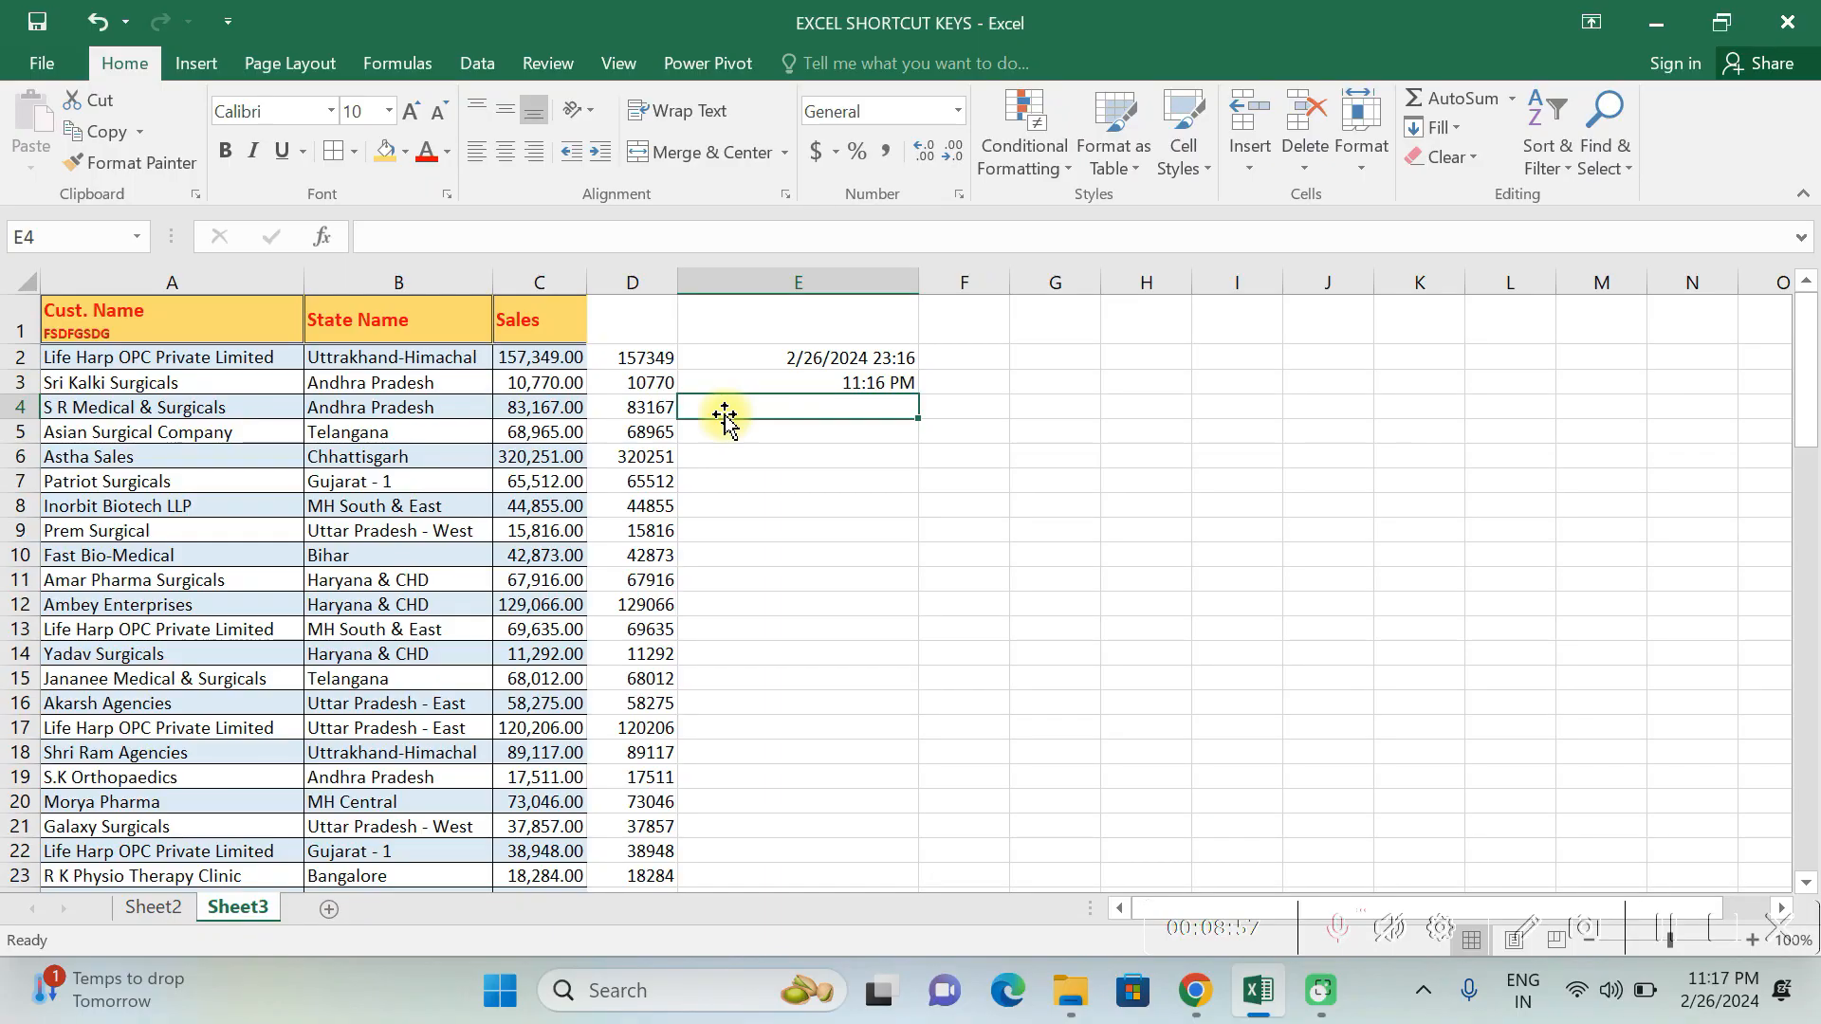
key("ctrl+semicolon")
key("Return")
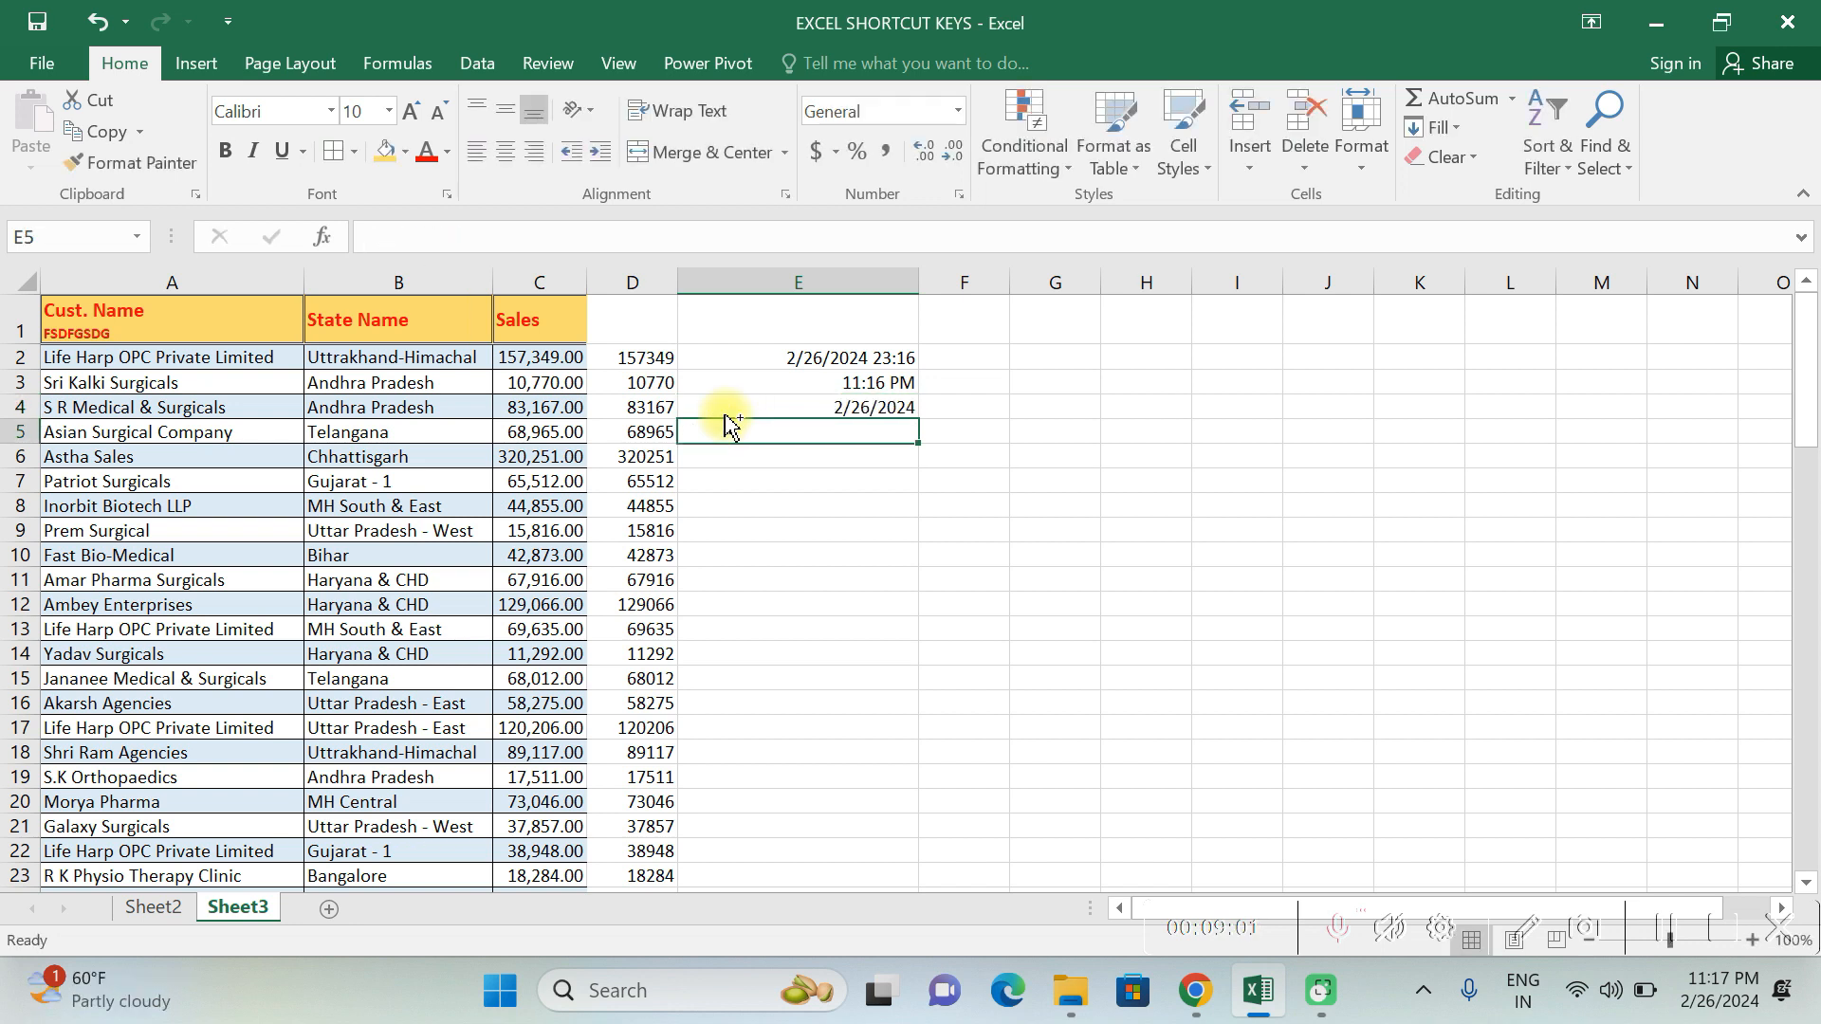
key("ctrl+shift+semicolon")
key("Return")
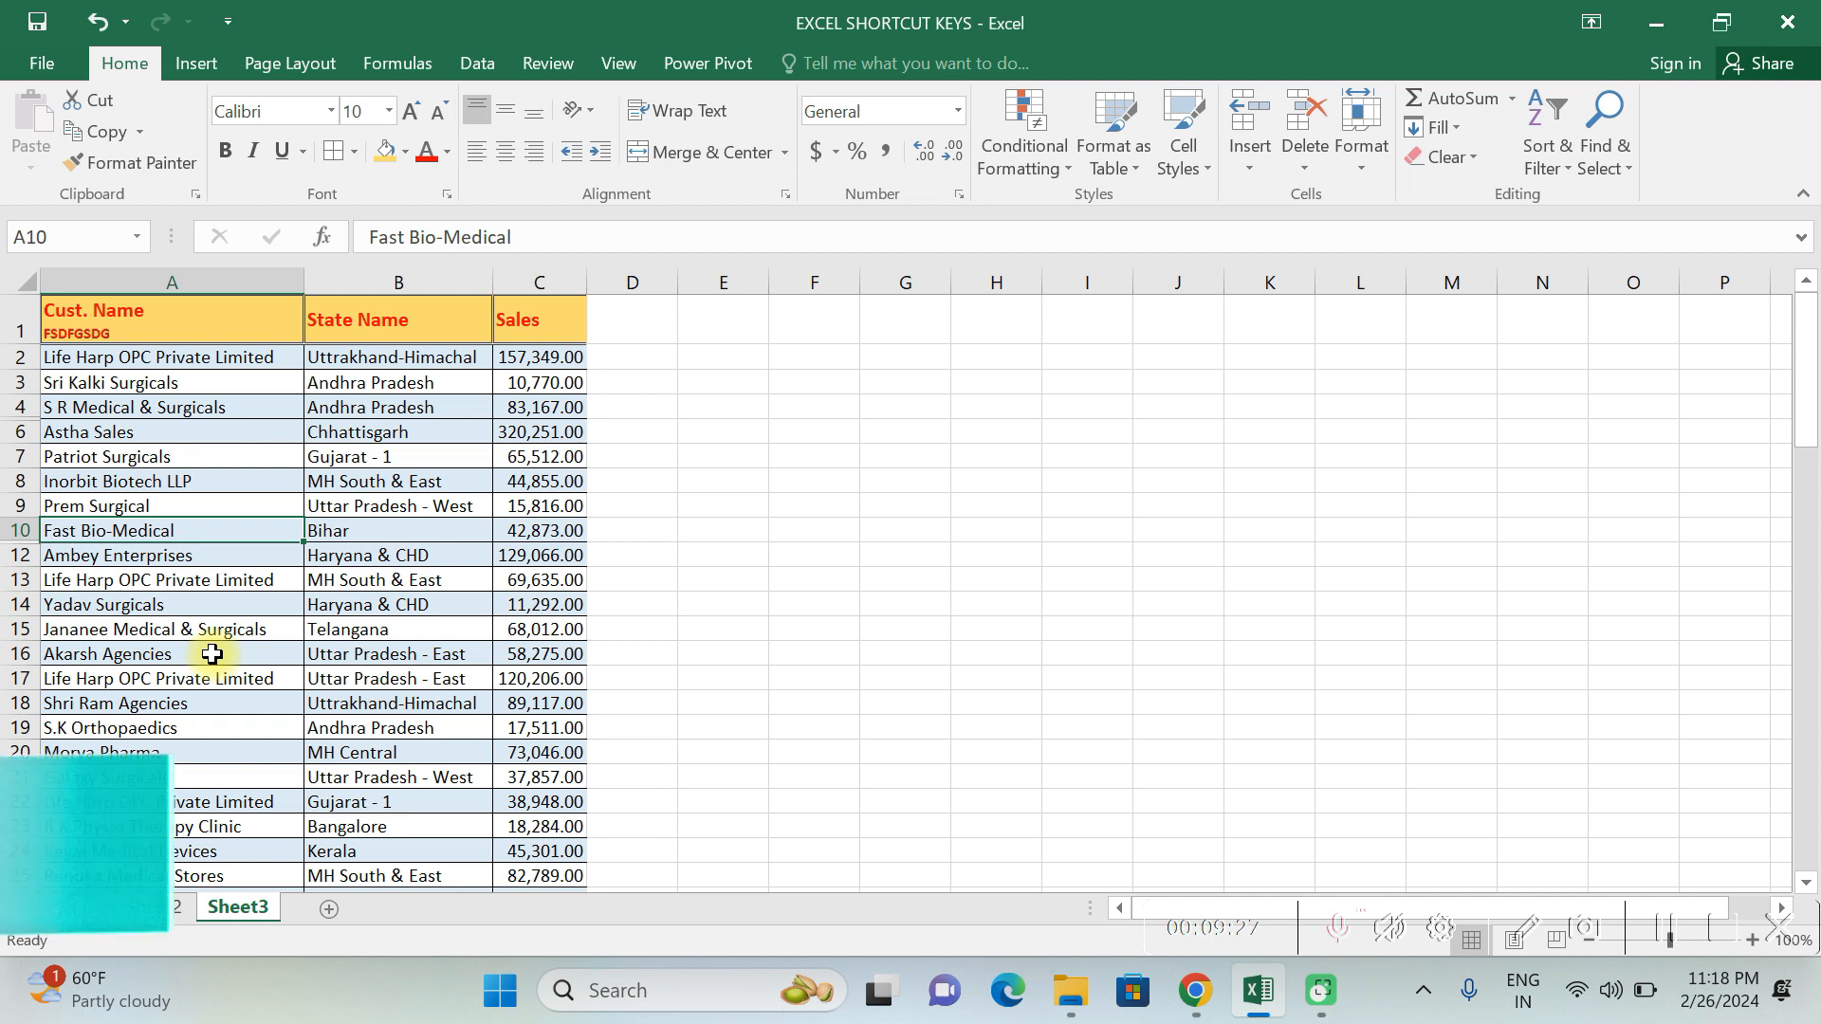
- Select only the visible cells of the sheet, leaving out the hidden rows
key("alt+semicolon")
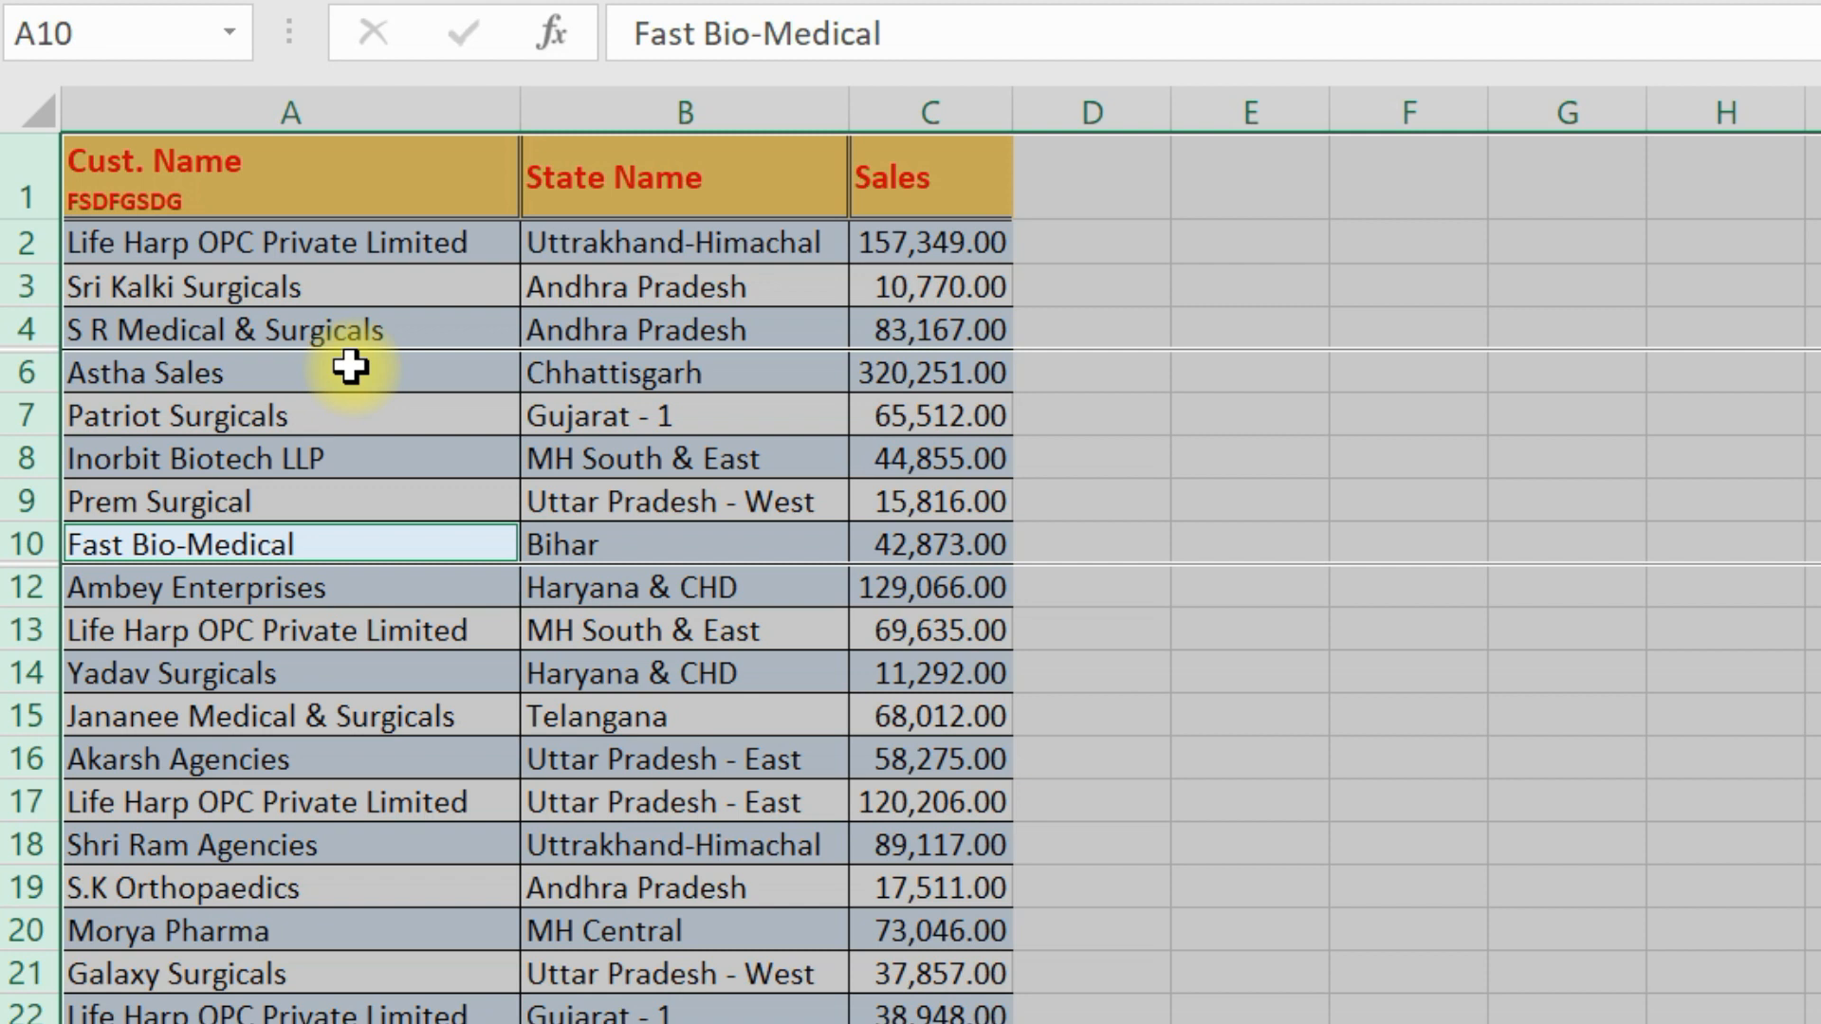
- Select the entire Cust. Name column starting from cell A16 and check how far the selection extends
left_click(357, 764)
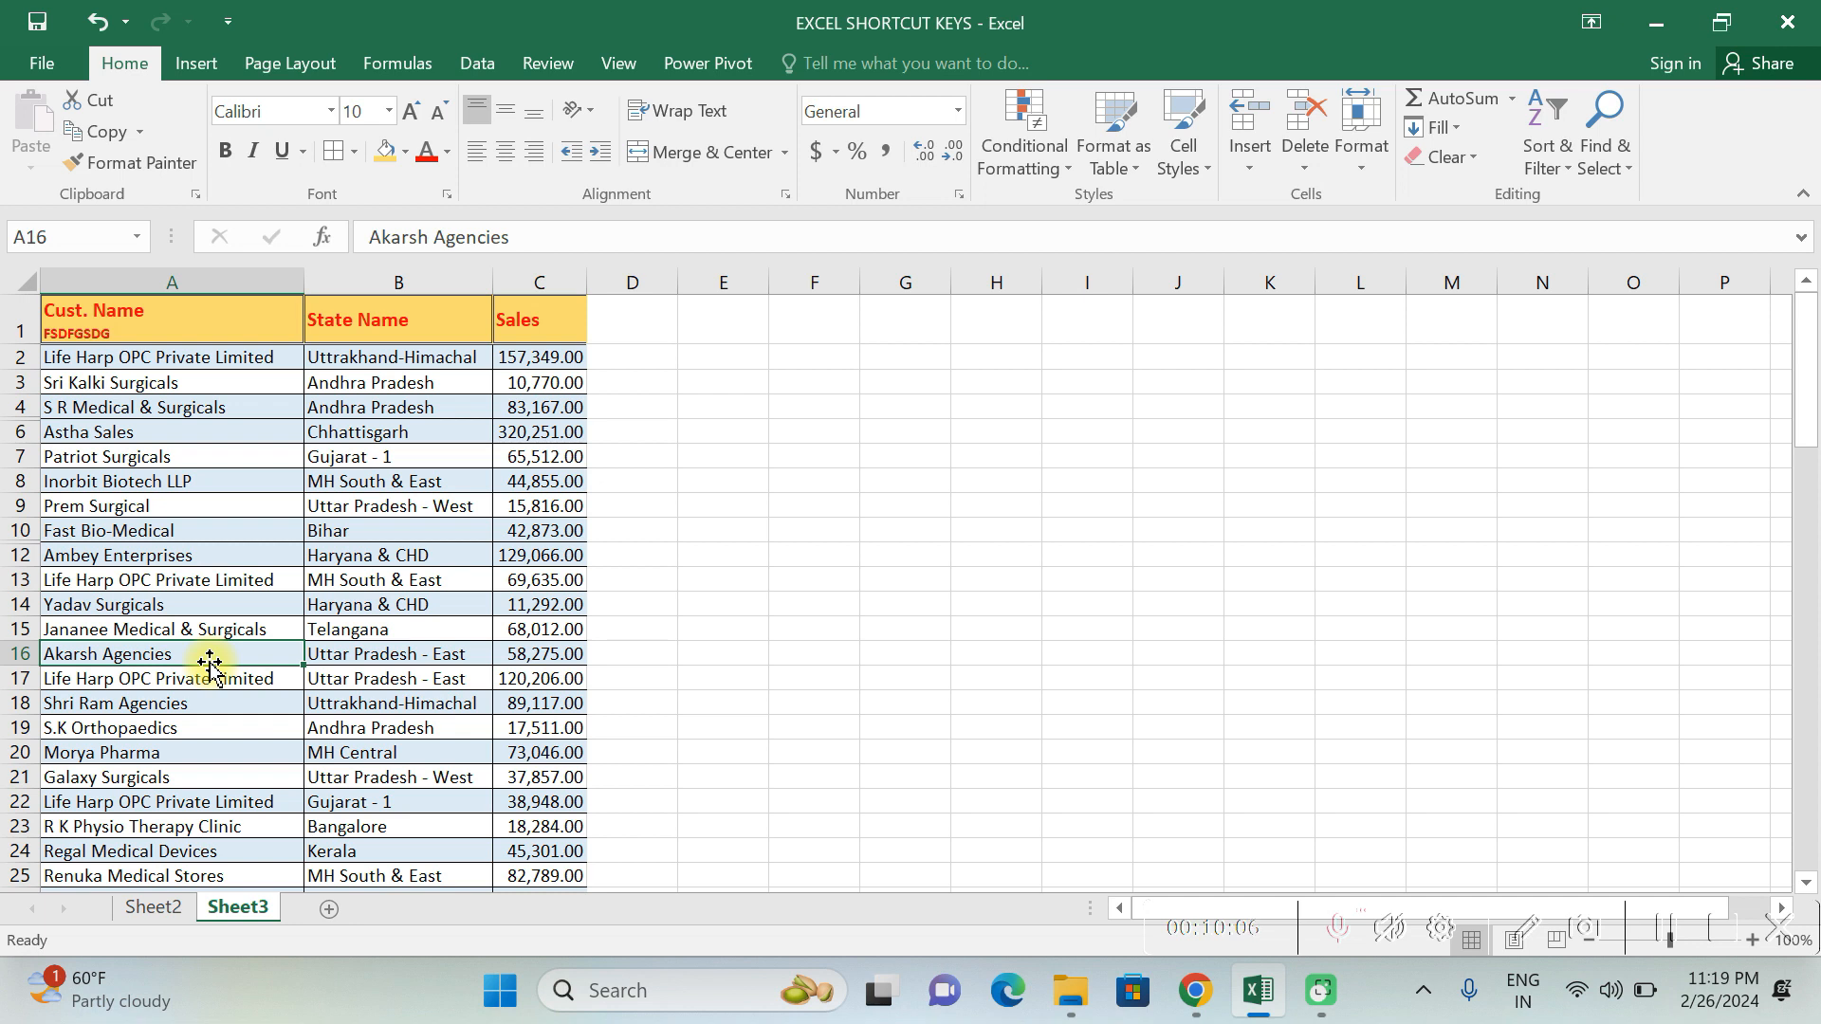
key("ctrl+space")
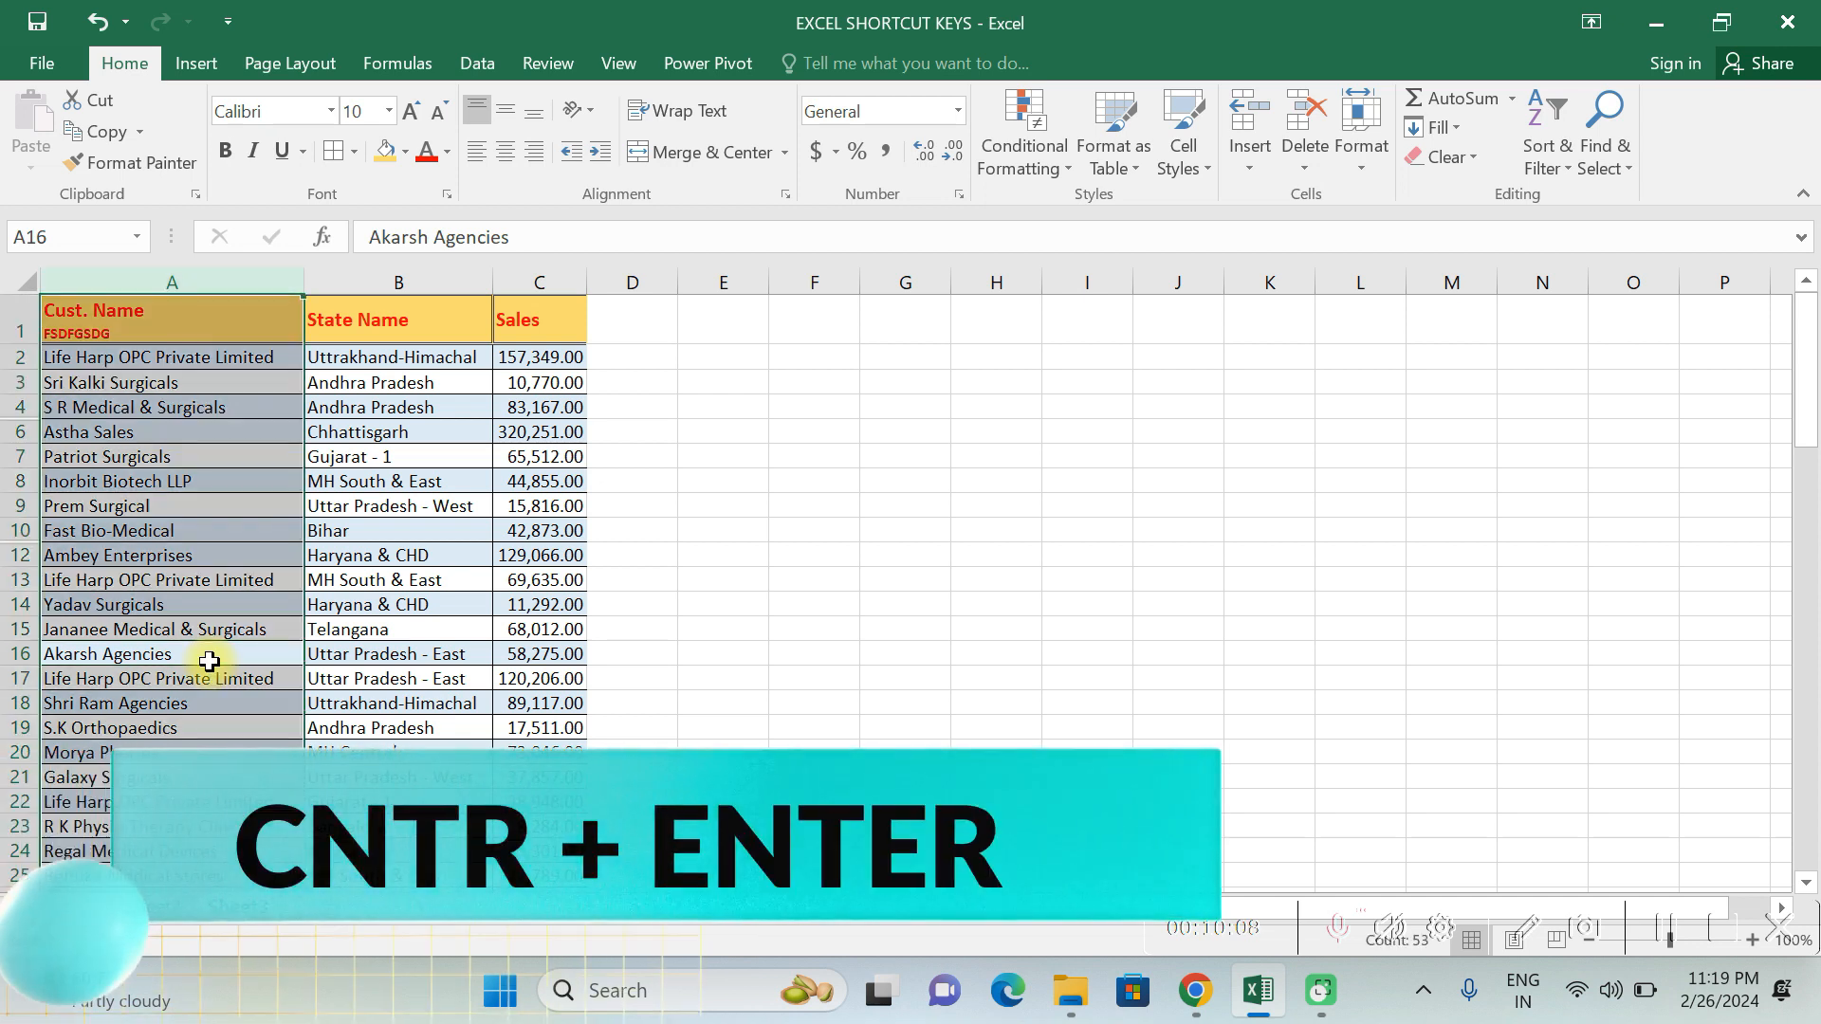
scroll(297, 676, "down", 20)
scroll(297, 675, "up", 20)
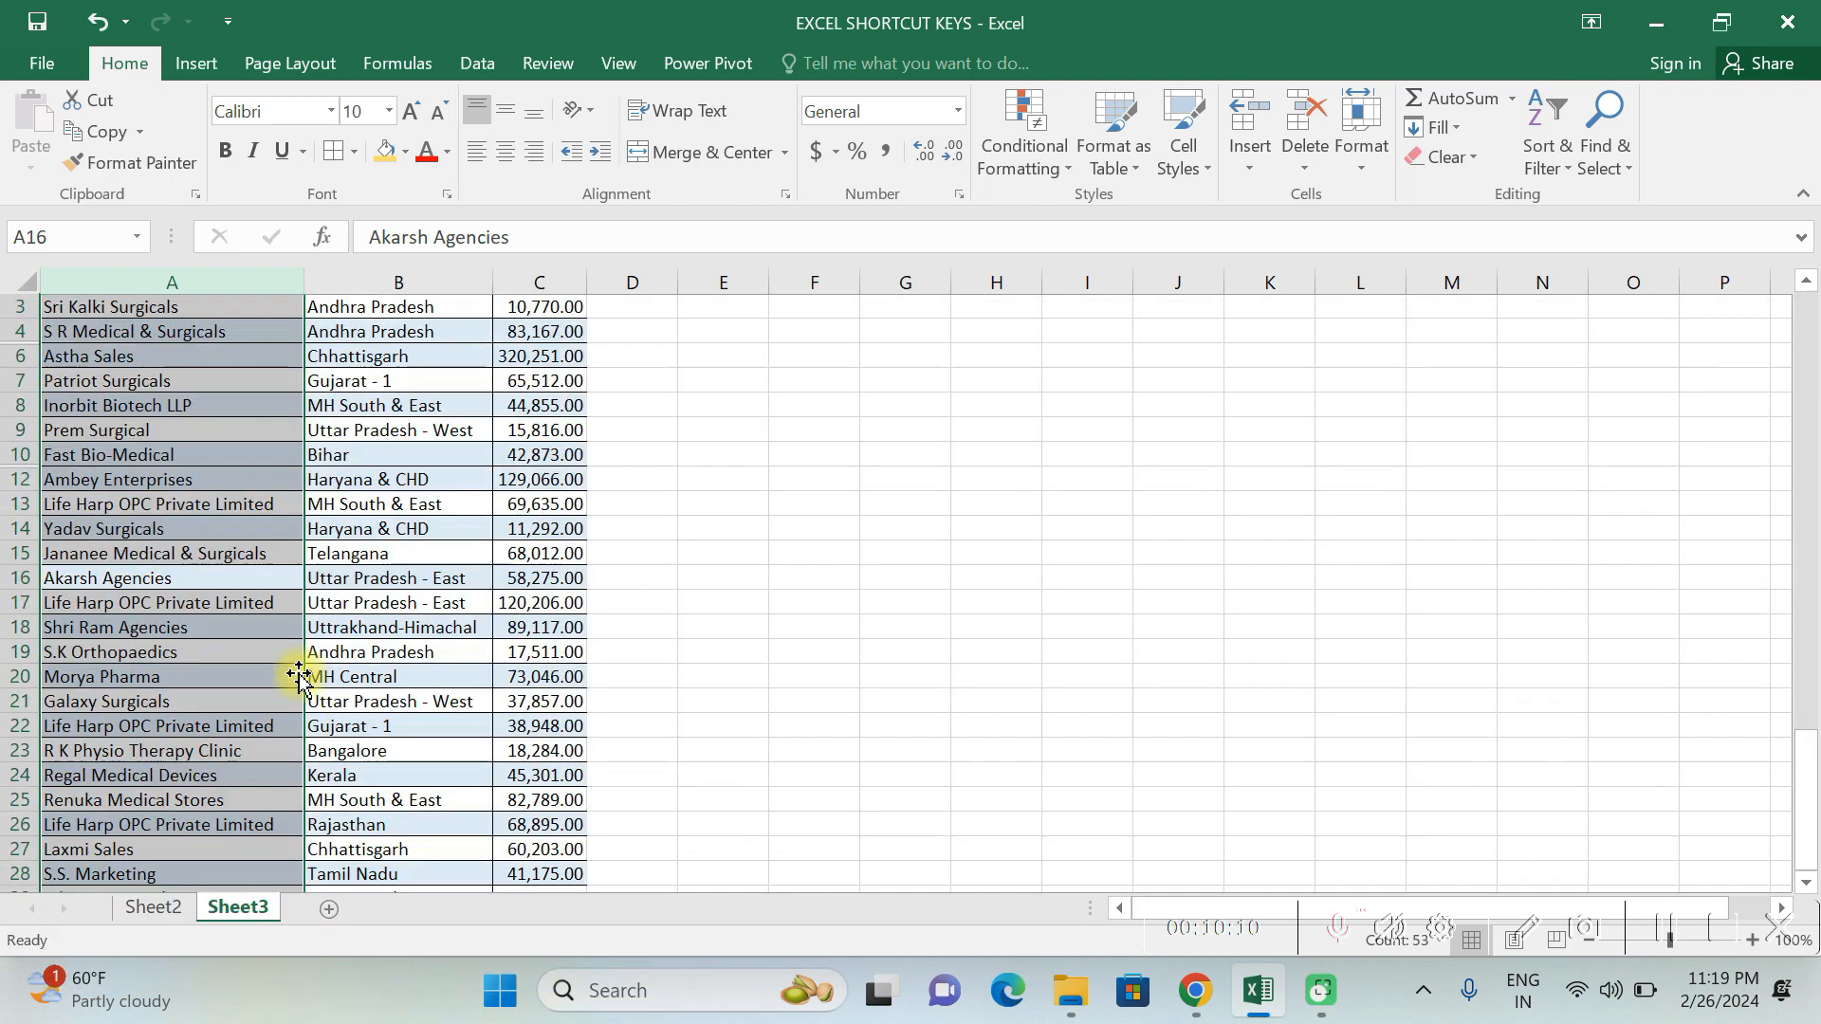
scroll(297, 676, "up", 1)
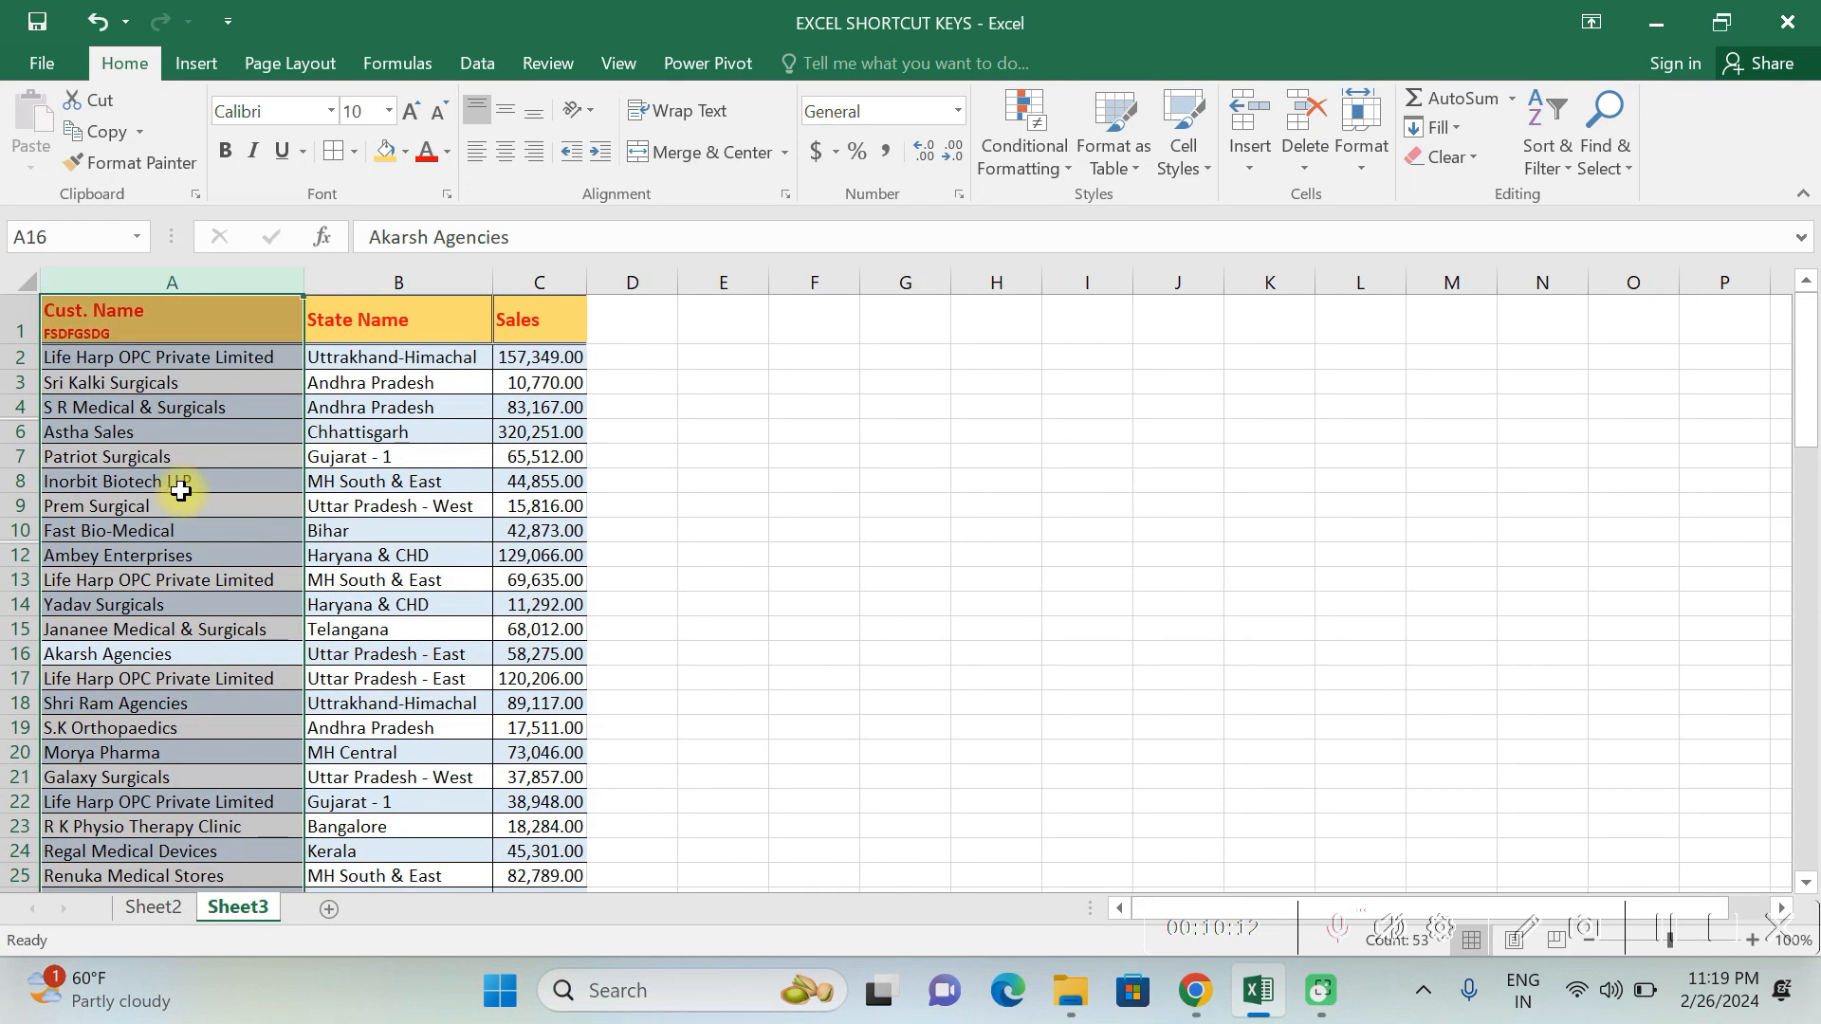
left_click(180, 487)
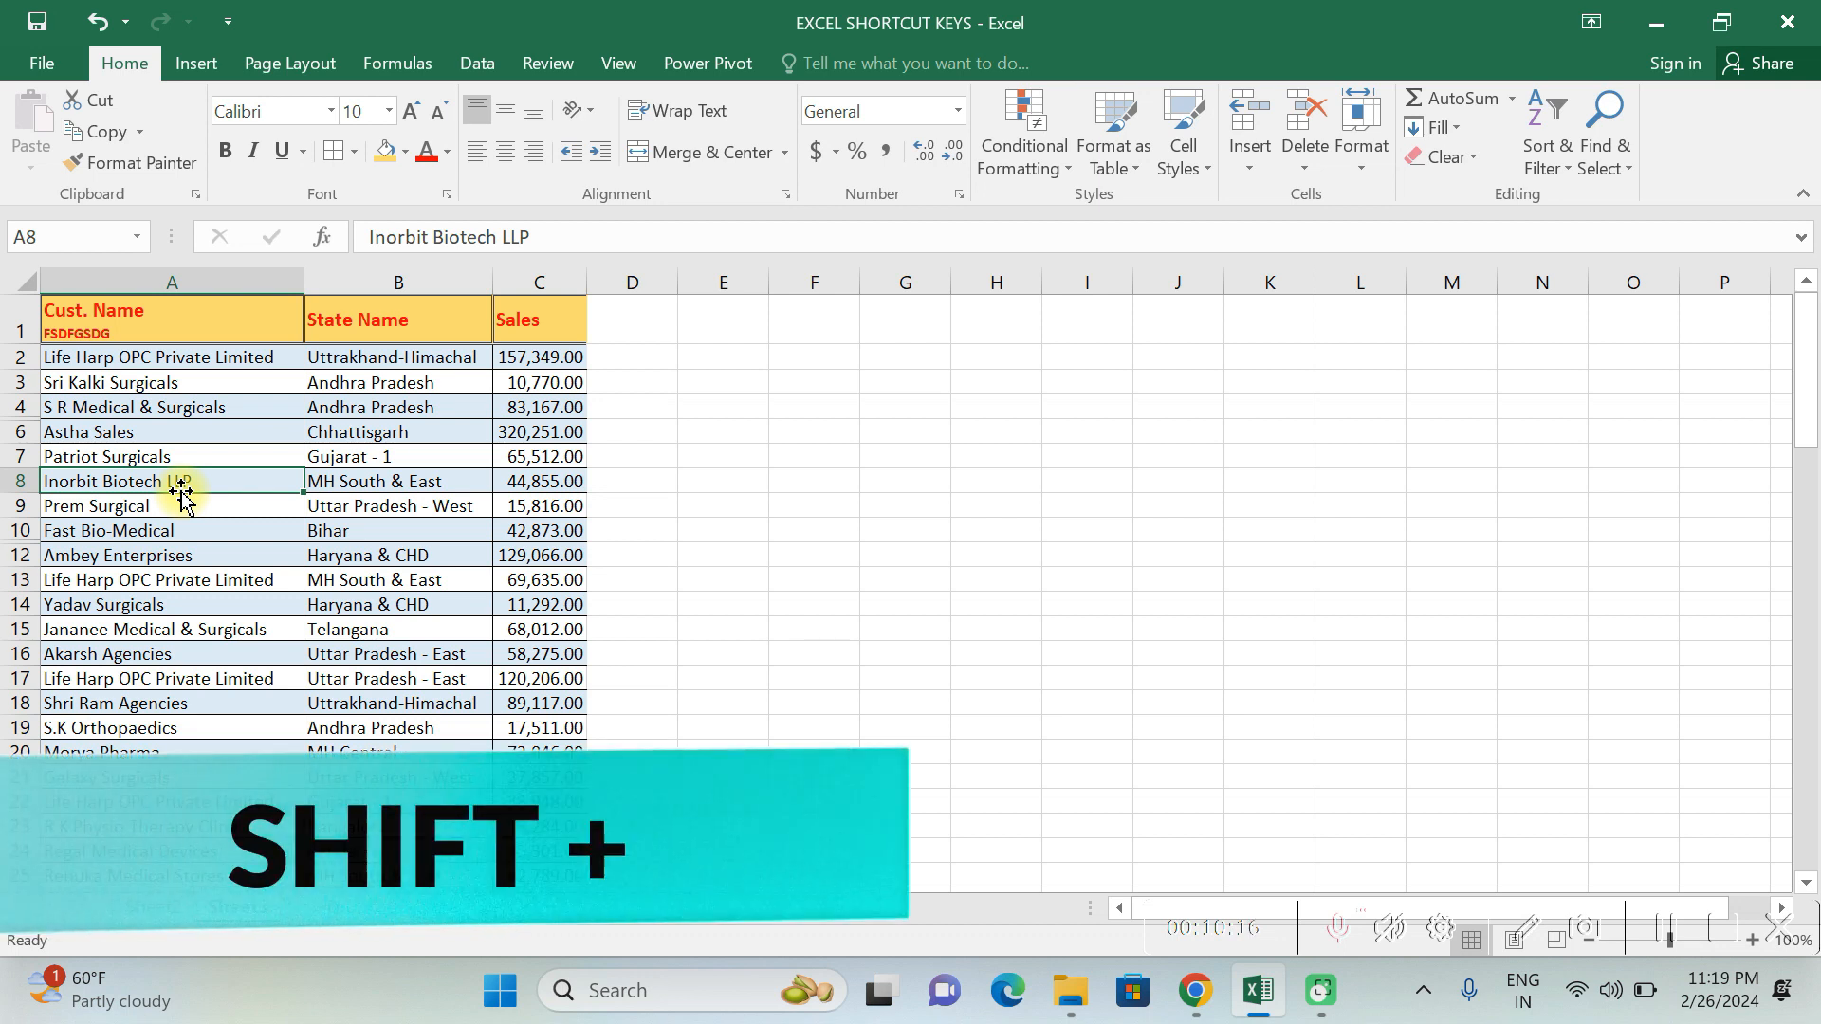
- Select the entire row 8, and jump between the first and last cells of the Cust. Name column
key("shift+space")
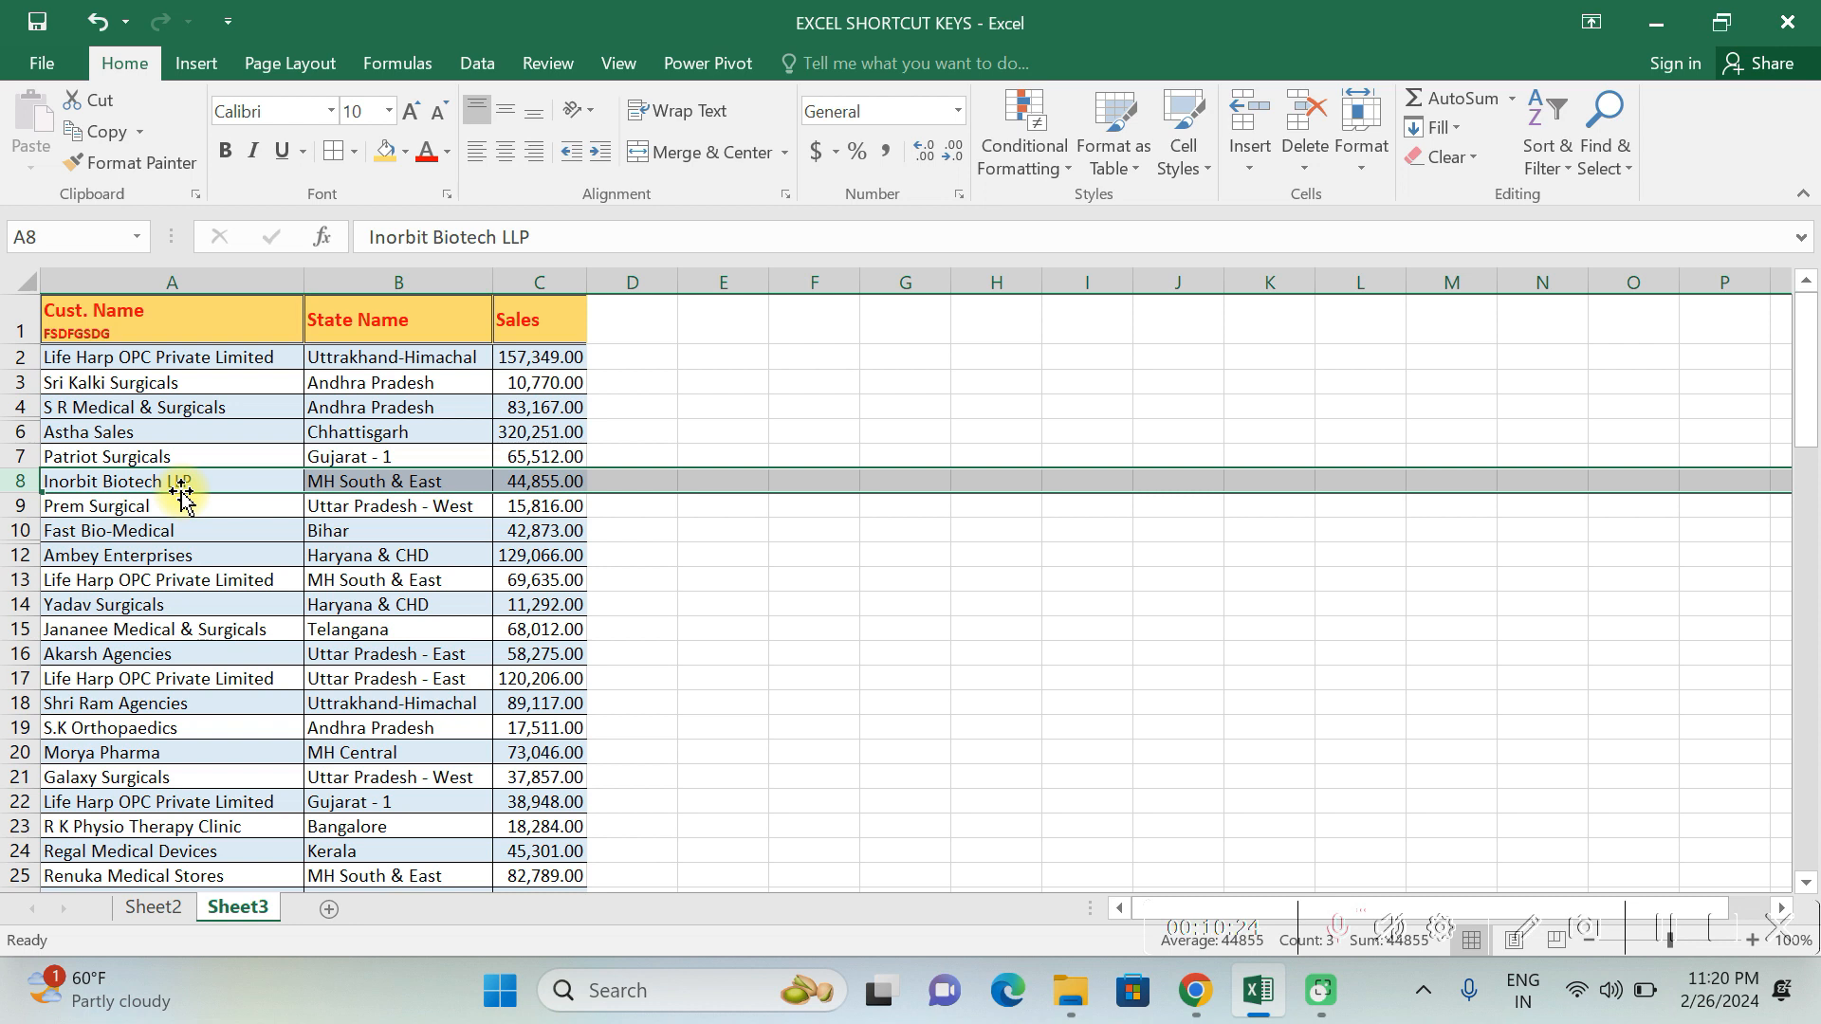
key("Up")
key("ctrl+Up")
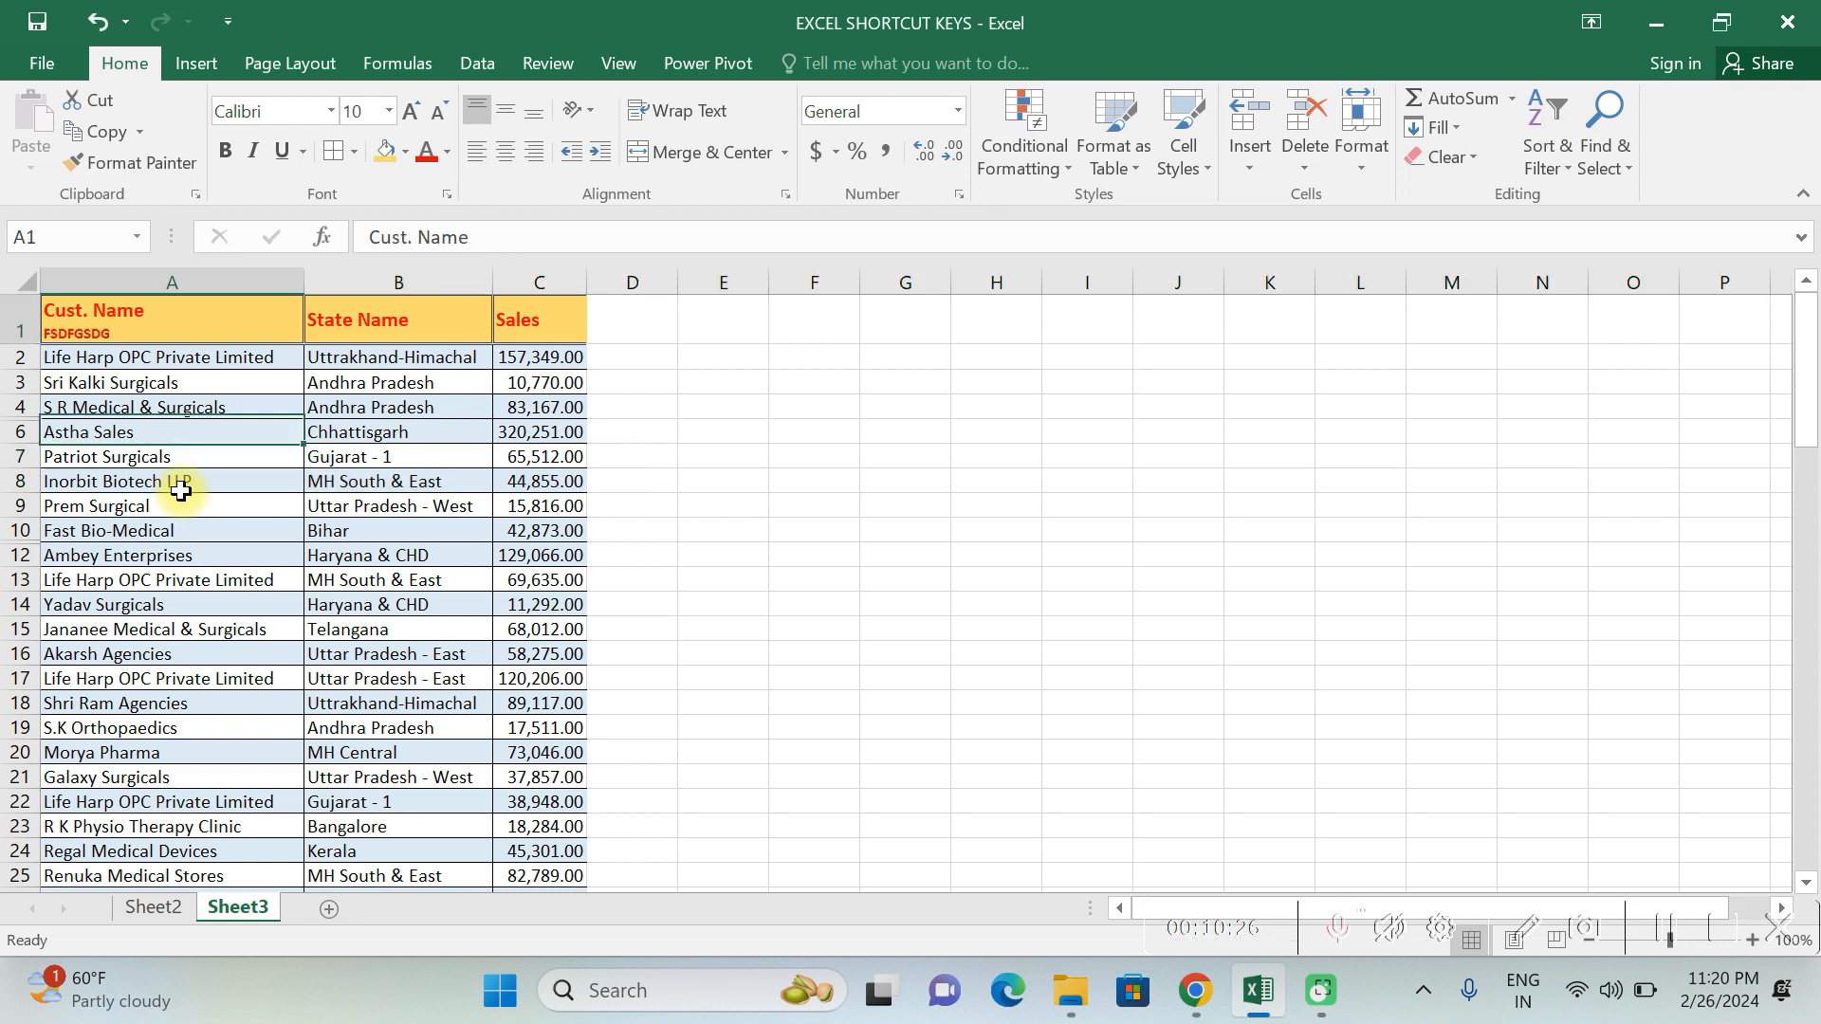
key("ctrl+Down")
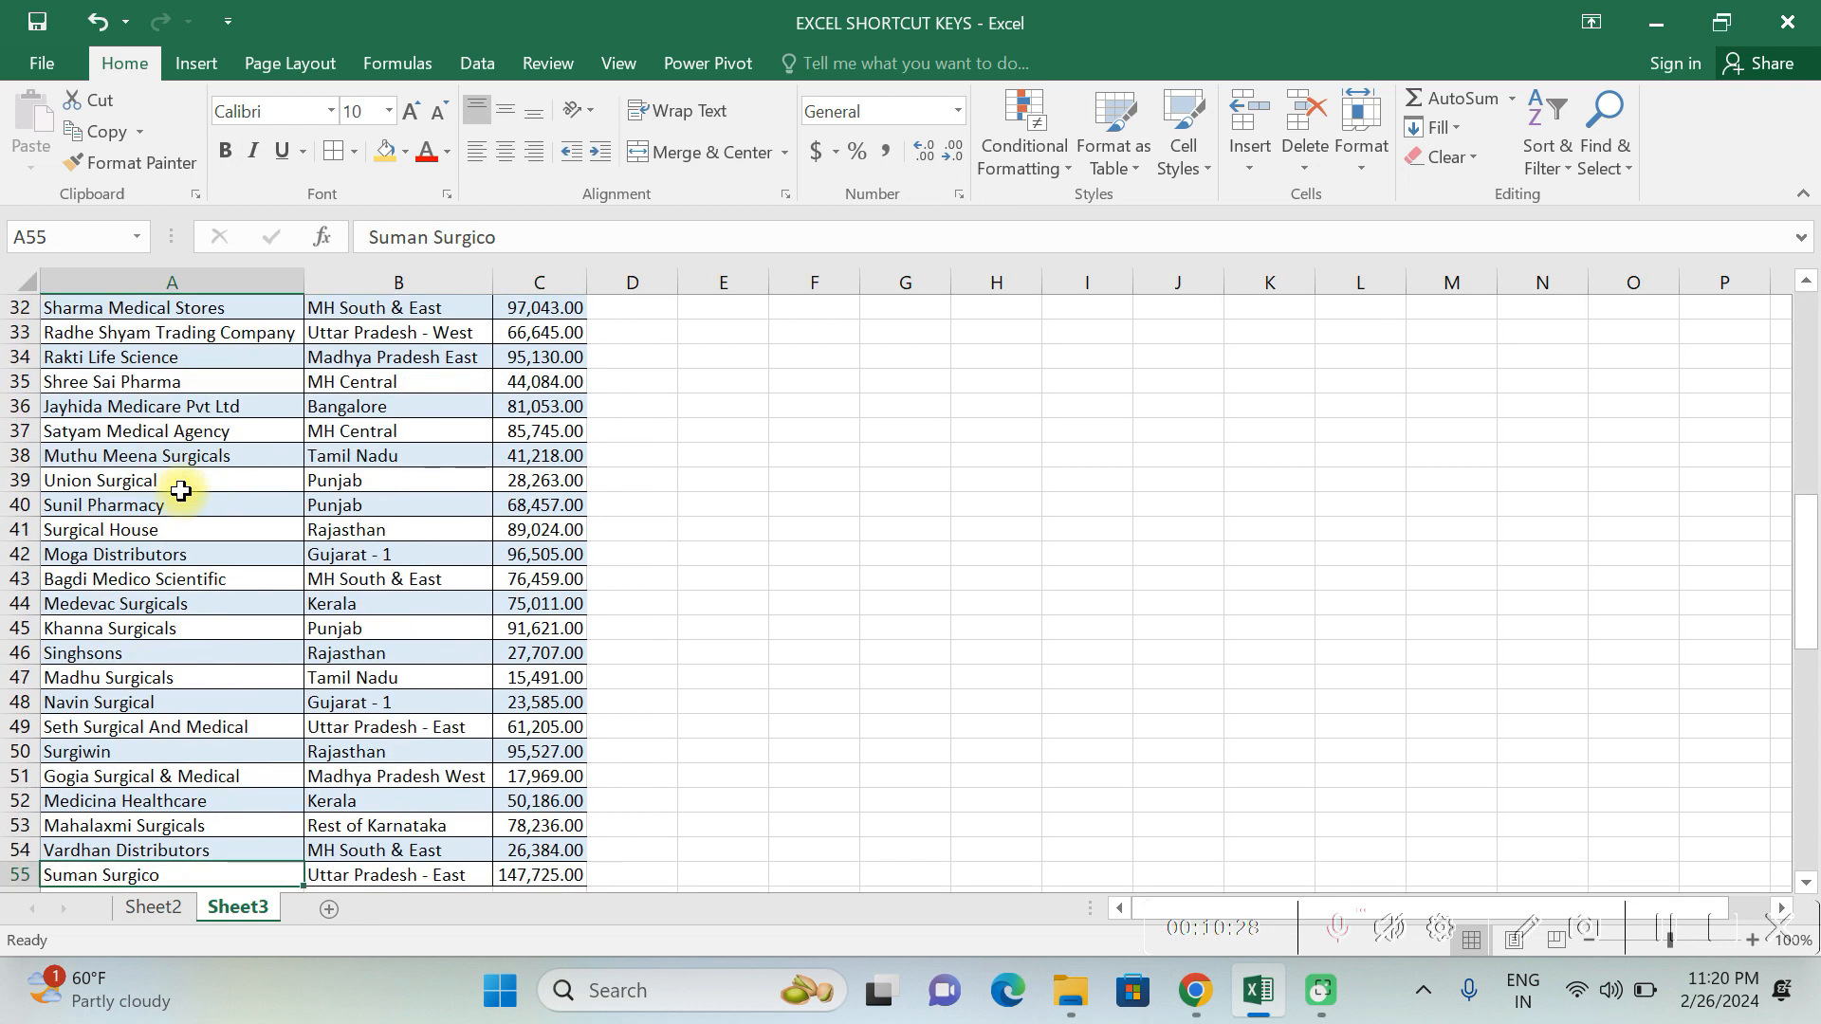
key("ctrl+Up")
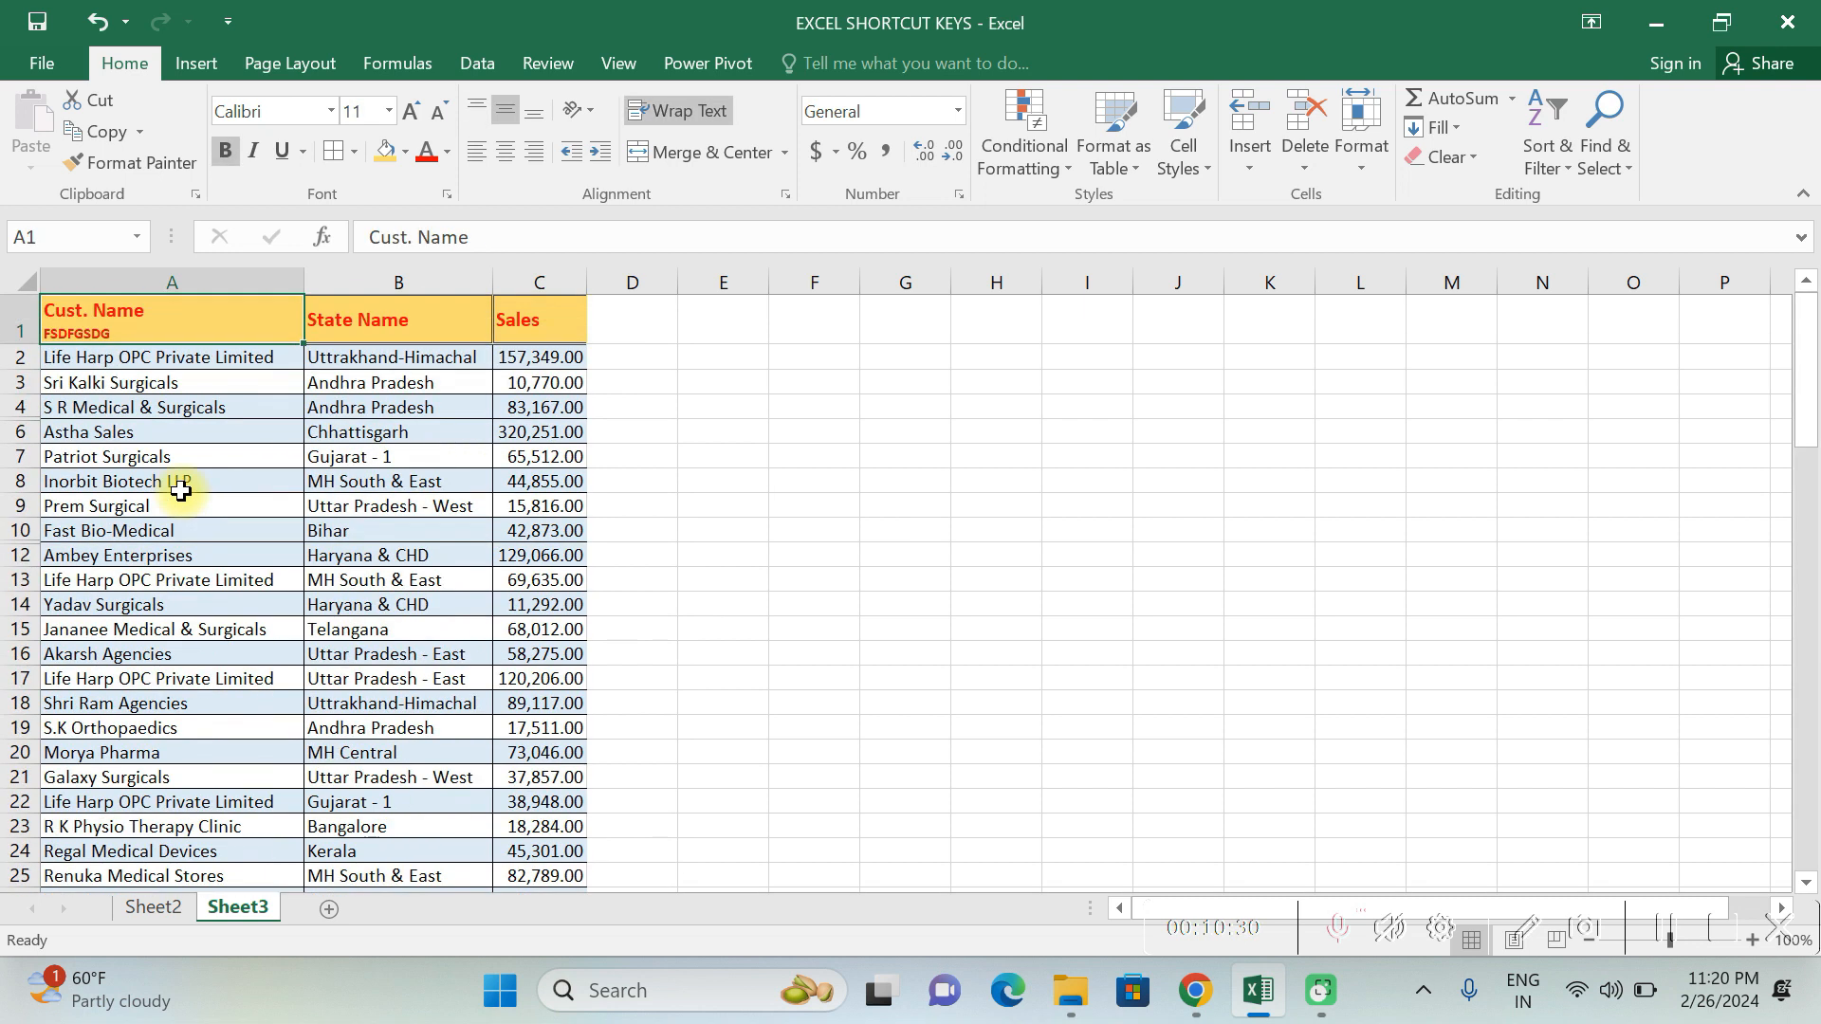
- Jump between the corner cells of the data range, ending on the Cust. Name header in A1
key("ctrl+Right")
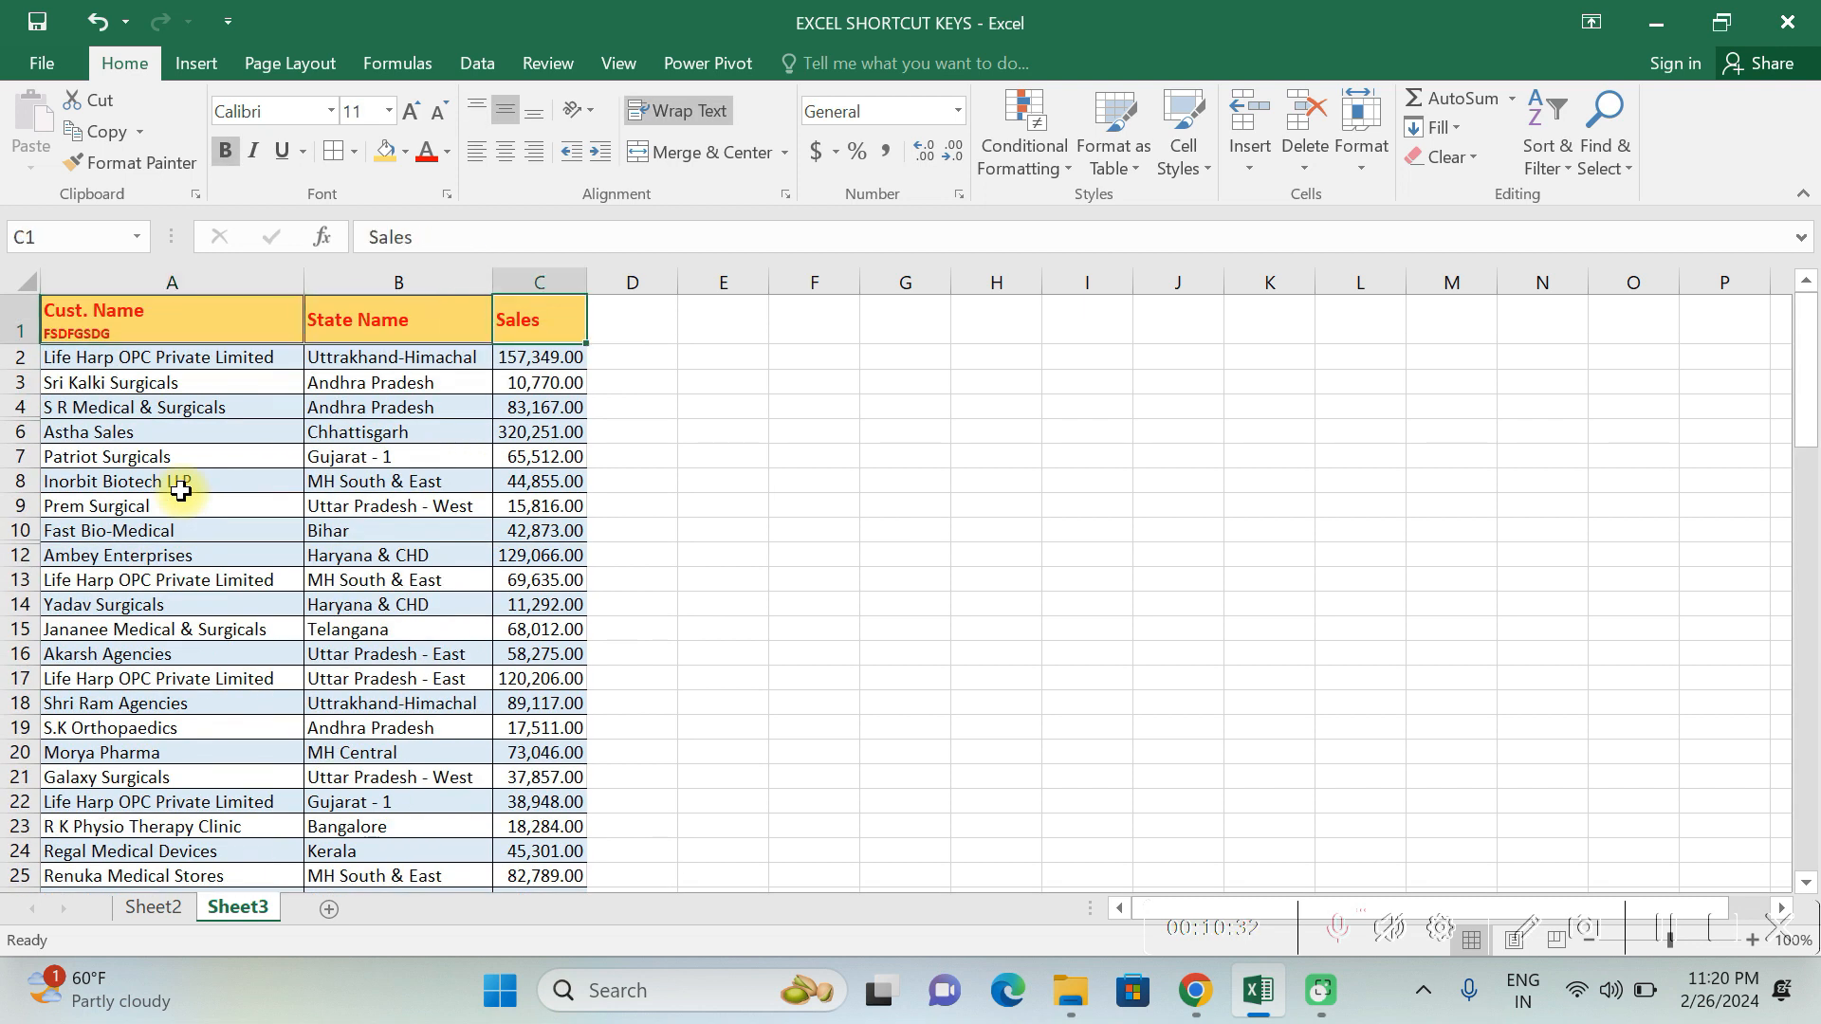
key("ctrl+Left")
key("ctrl+Right")
key("ctrl+Left")
key("ctrl+Right")
key("ctrl+Down")
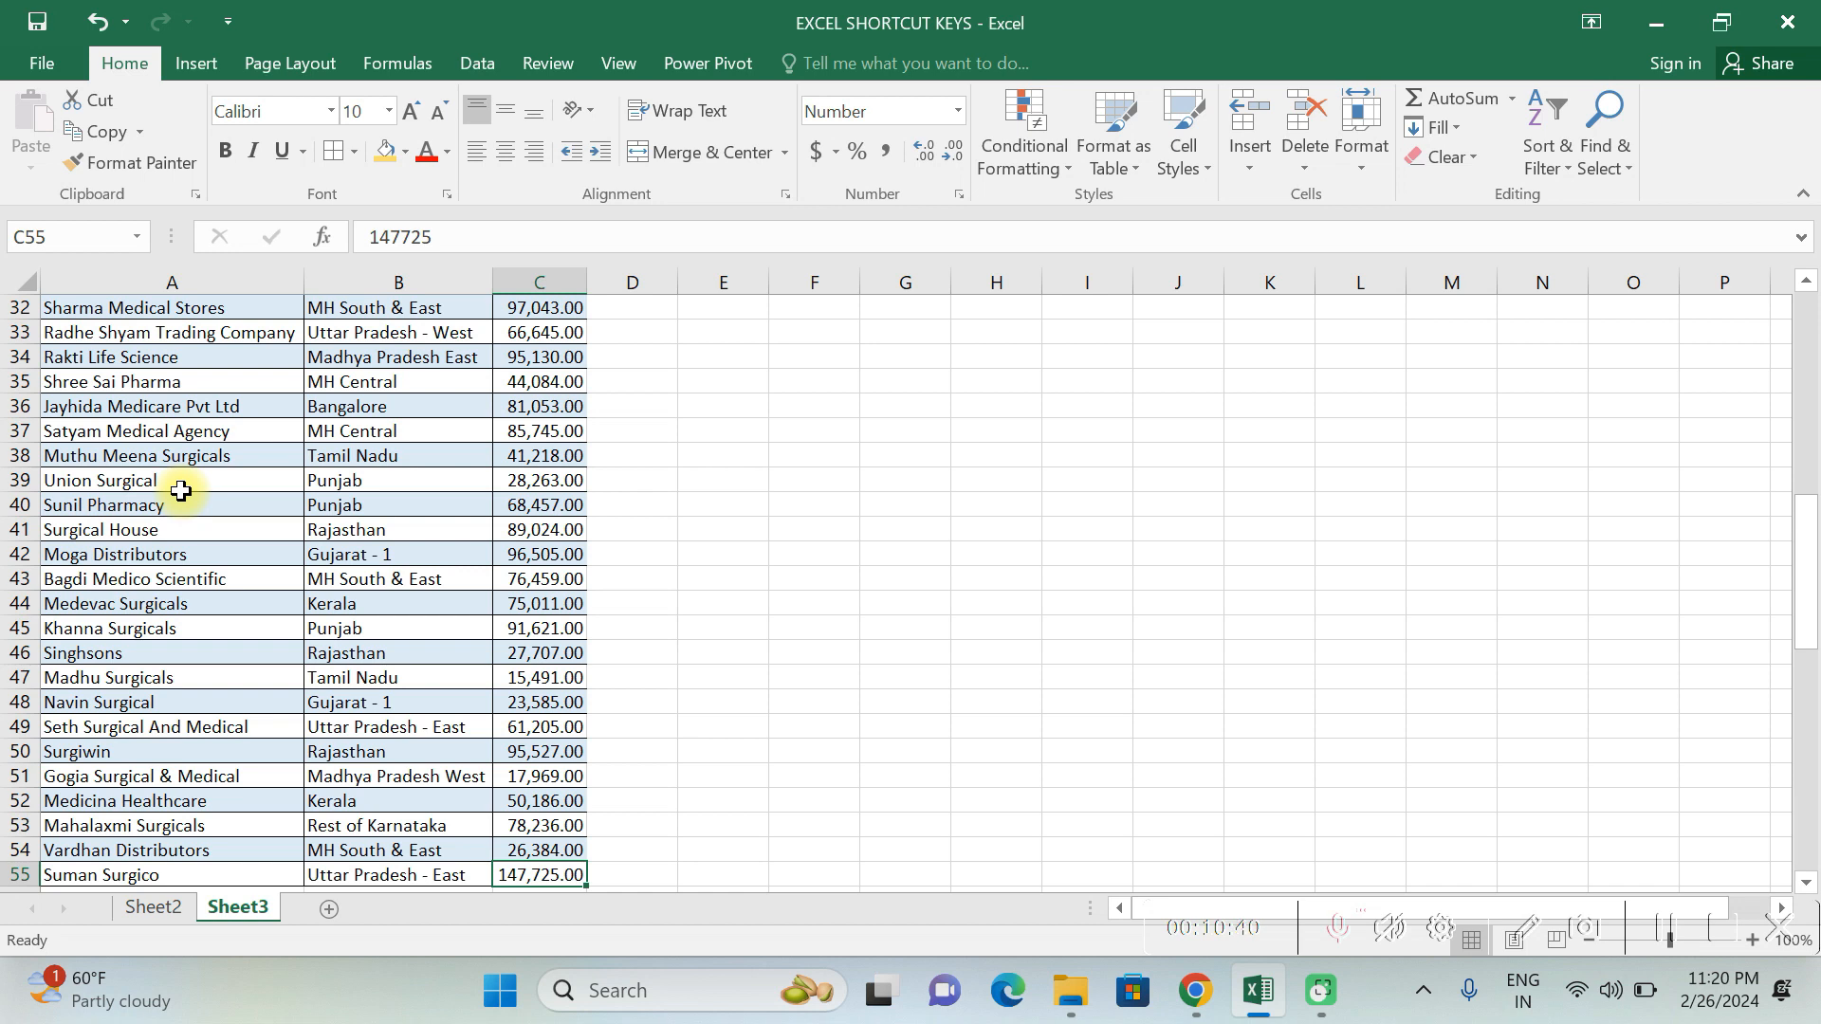
key("ctrl+Up")
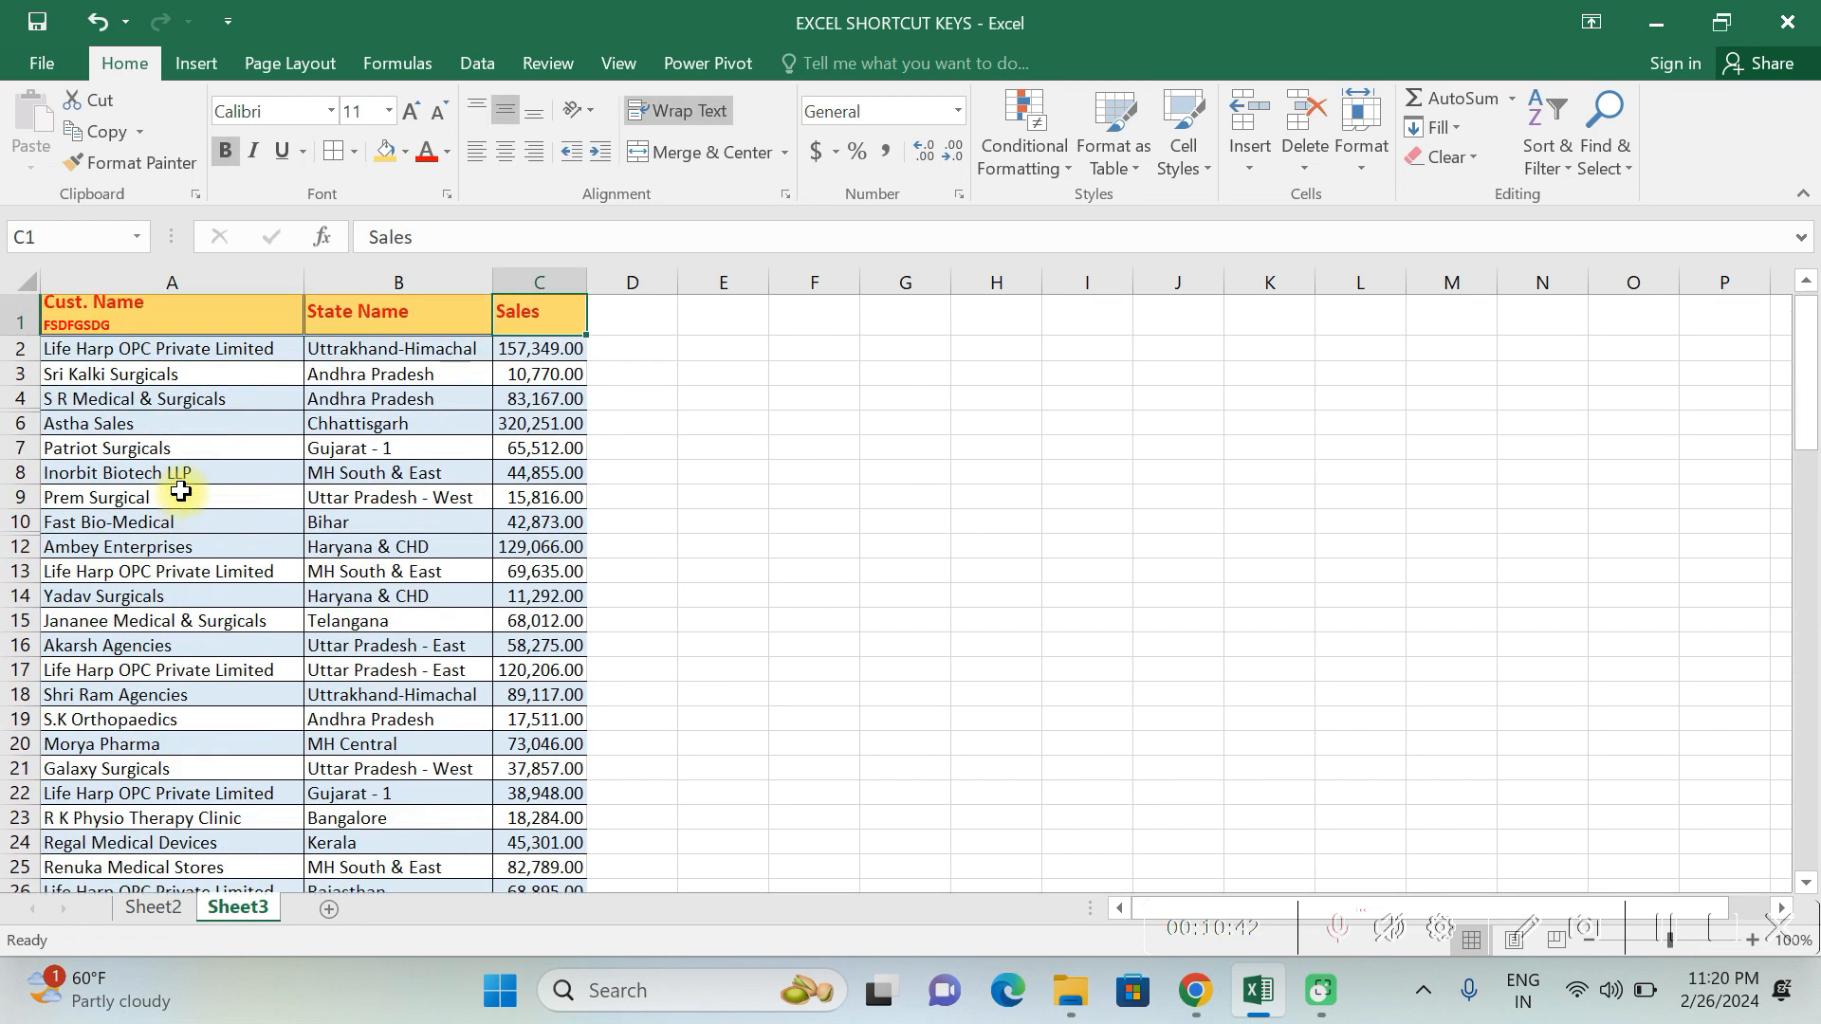
key("ctrl+Left")
key("ctrl+Down")
key("ctrl+Up")
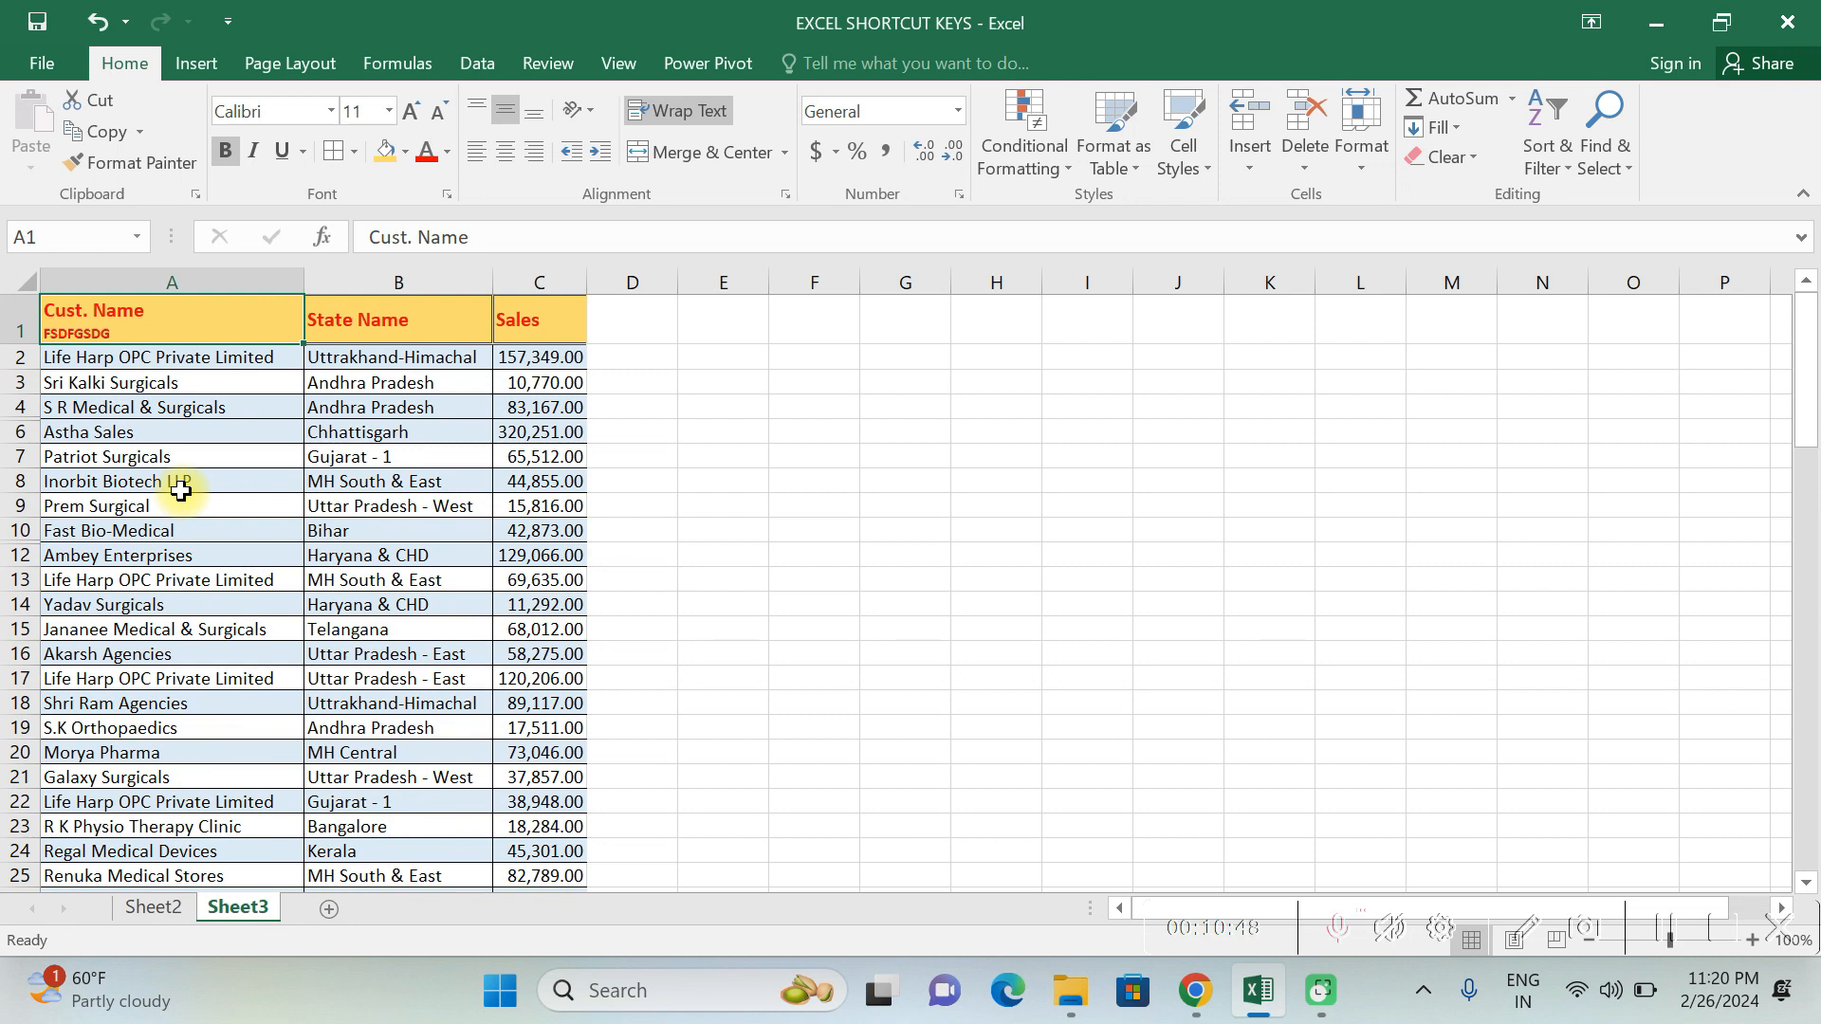
- Jump from empty cell D1 to the sheet's last column and last row at XFD1048576, and return to A1
key("Right")
key("Right")
key("Right")
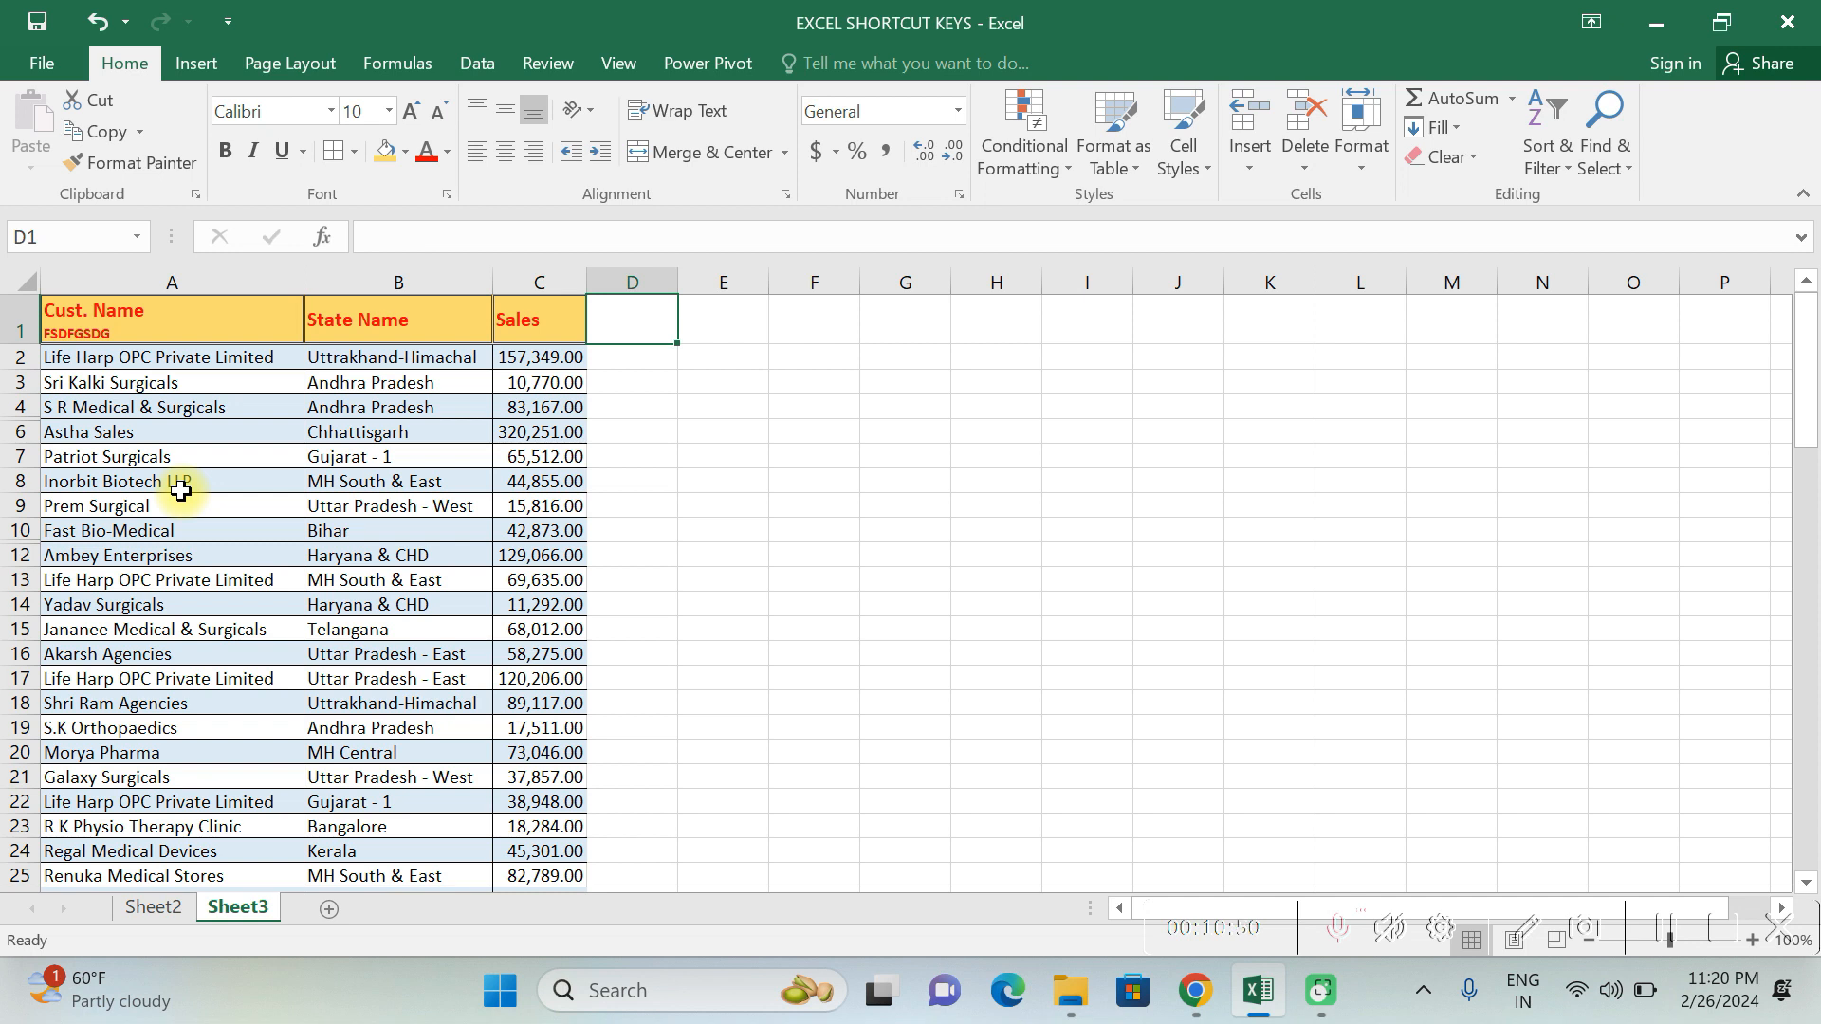
key("ctrl+Right")
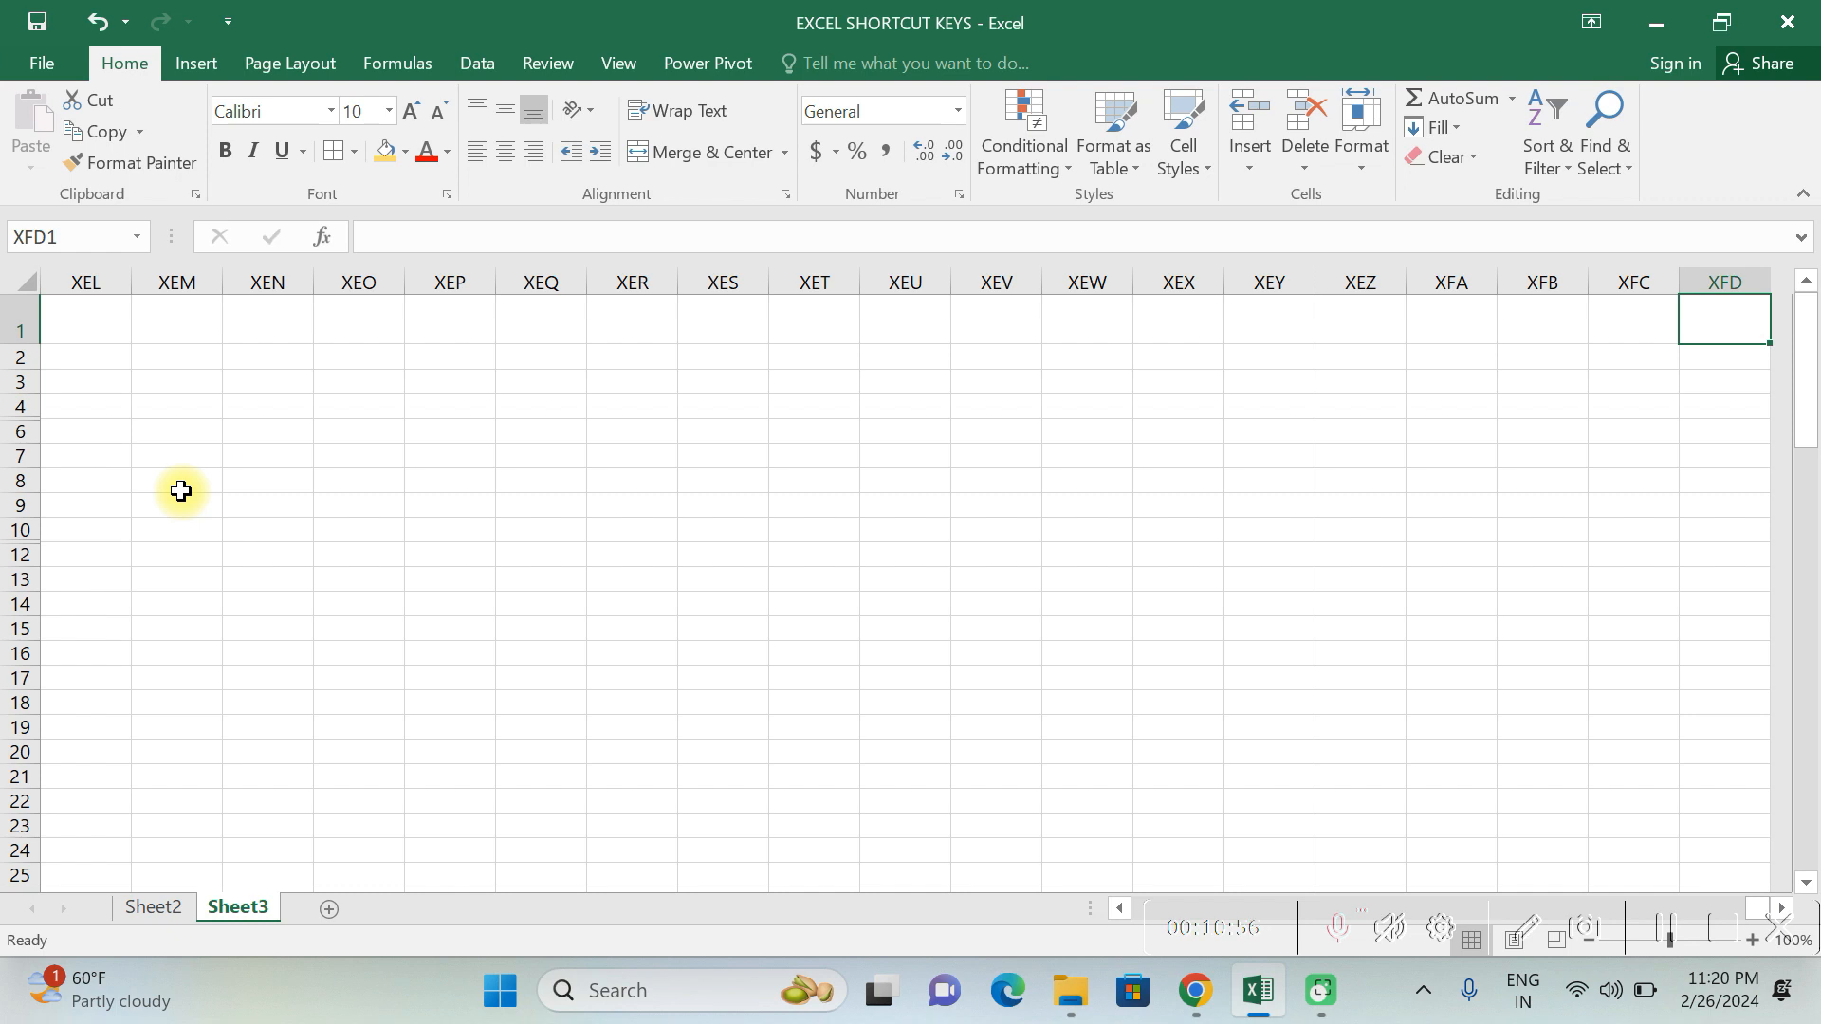
key("ctrl+Down")
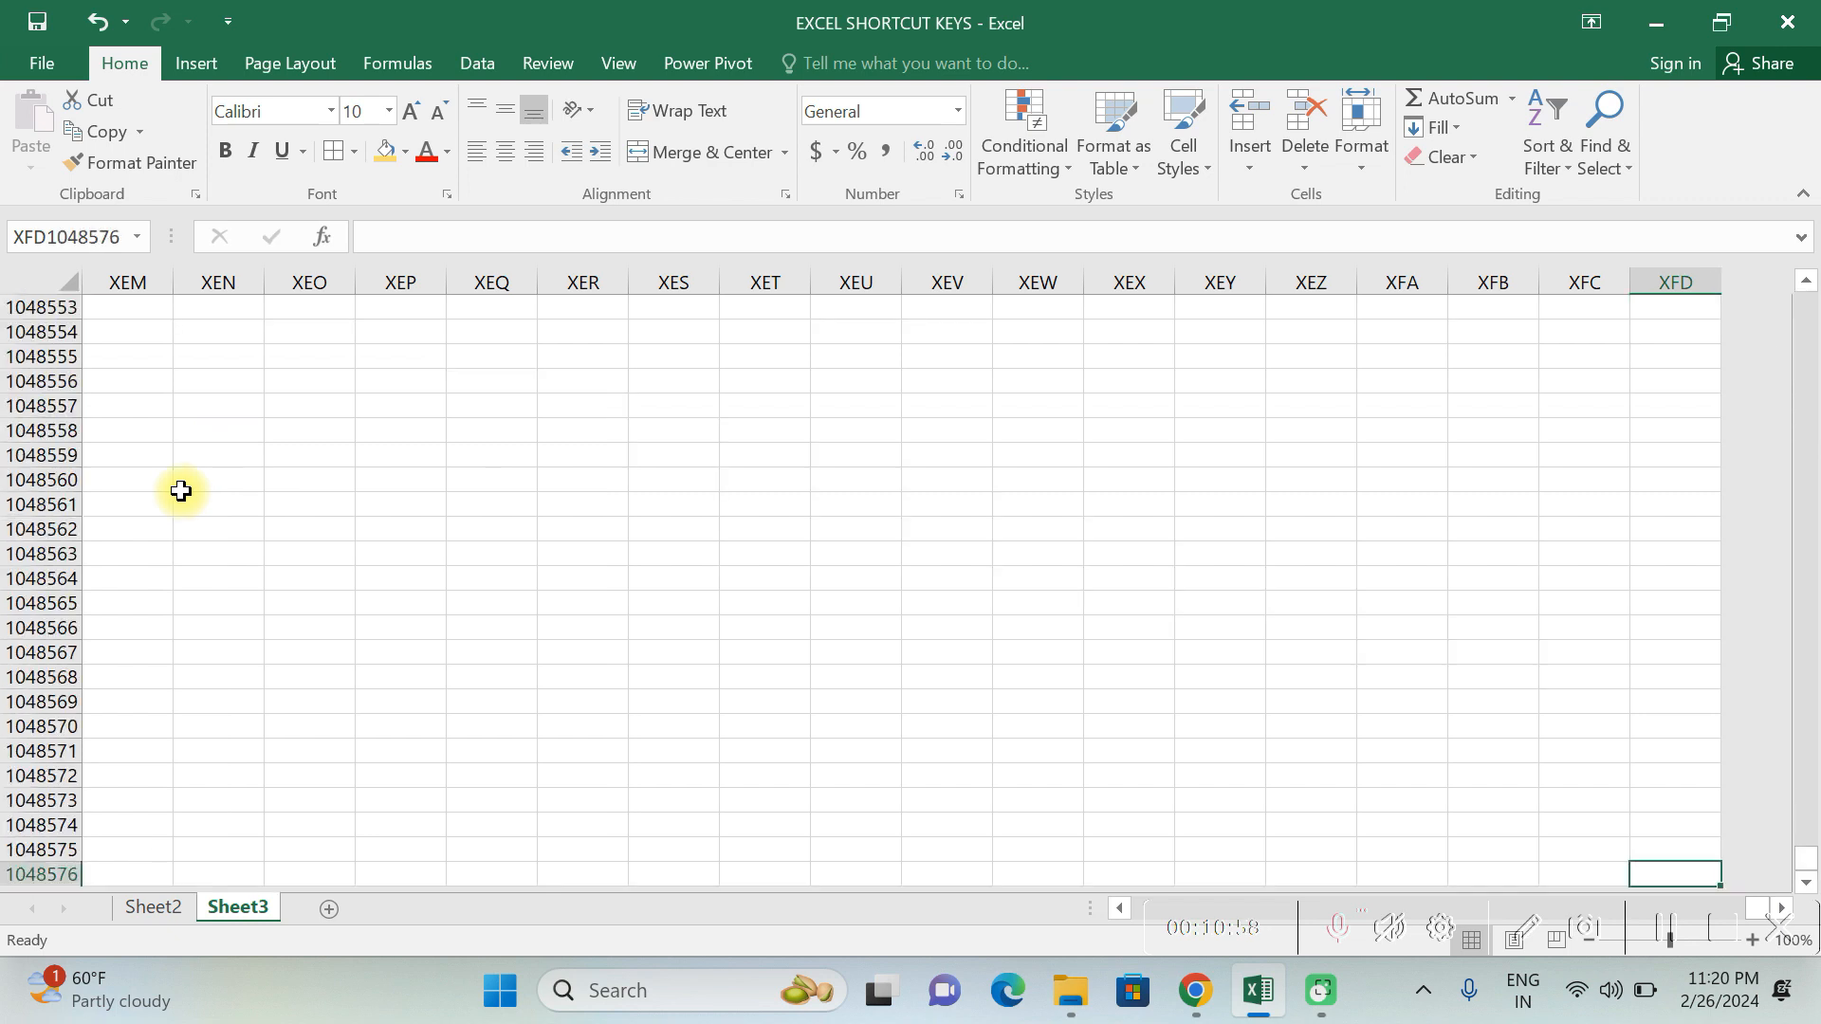
key("ctrl+Left")
key("ctrl+Up")
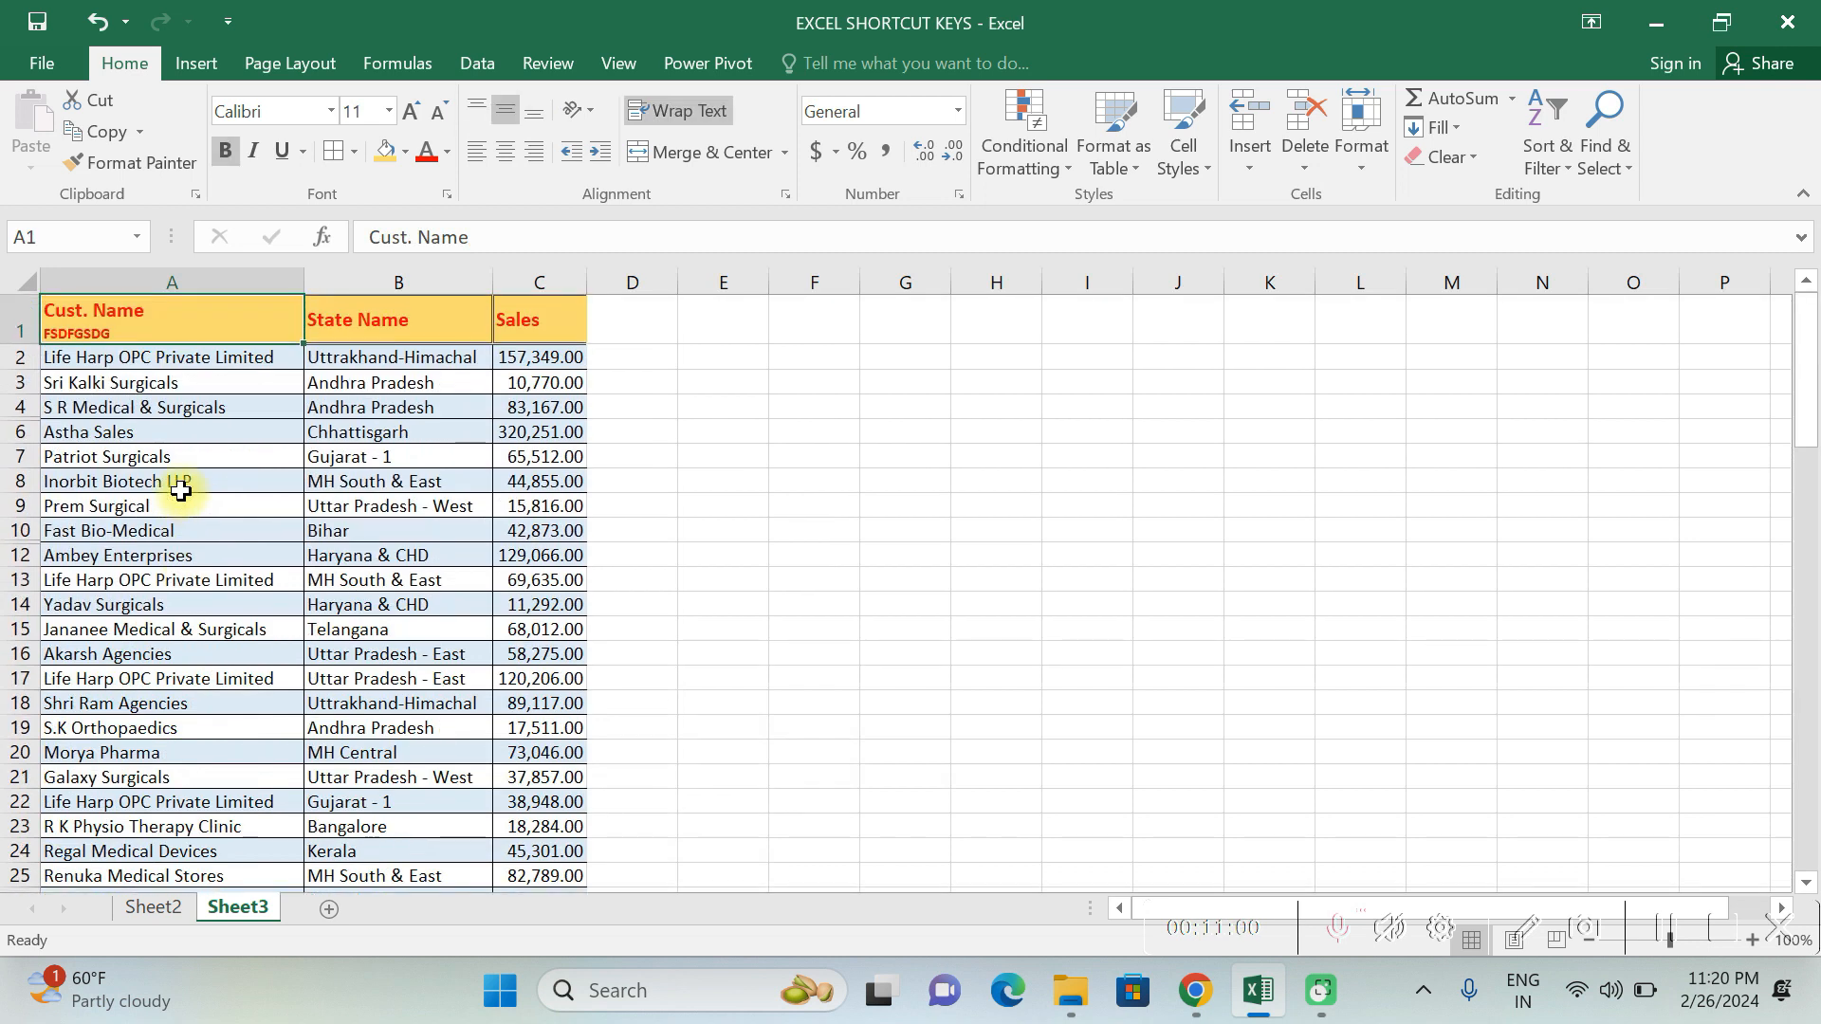
- Jump between the top and bottom of the Cust. Name and Sales columns, ending on the Sales header in C1
key("ctrl+Down")
key("ctrl+Up")
key("ctrl+Down")
key("ctrl+Up")
key("ctrl+Right")
key("ctrl+Down")
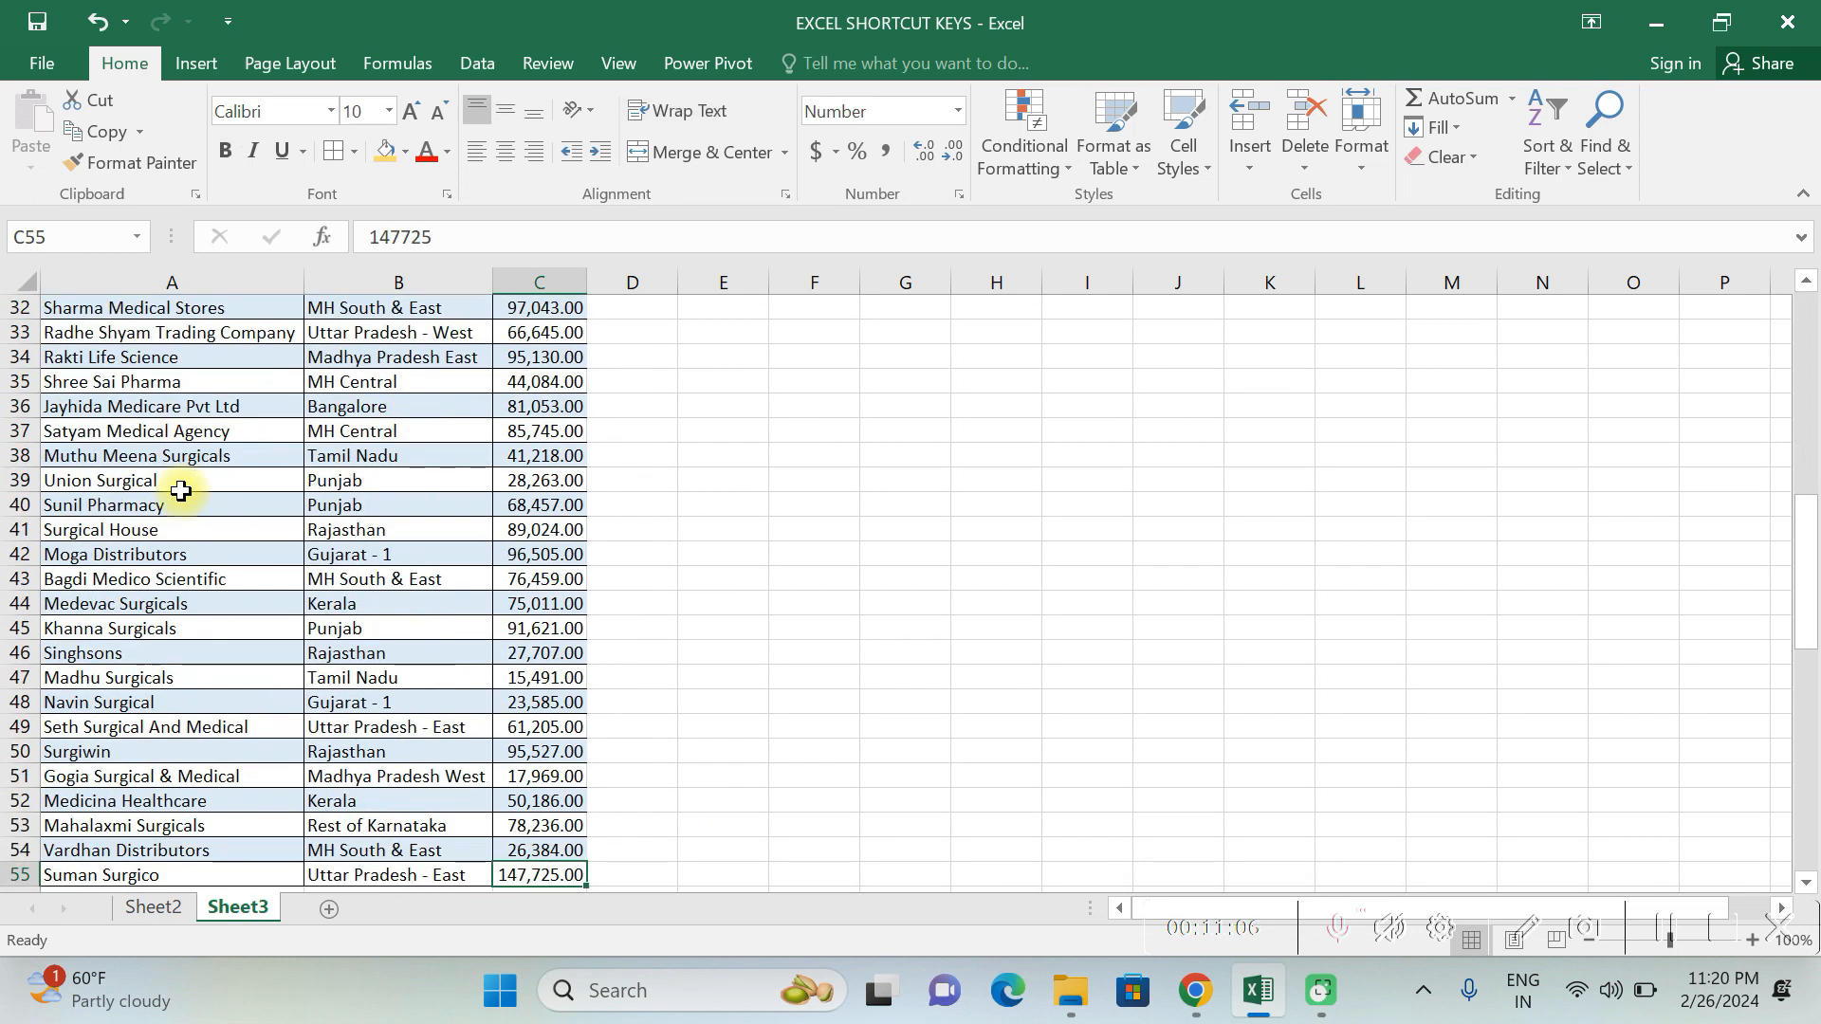
key("ctrl+Up")
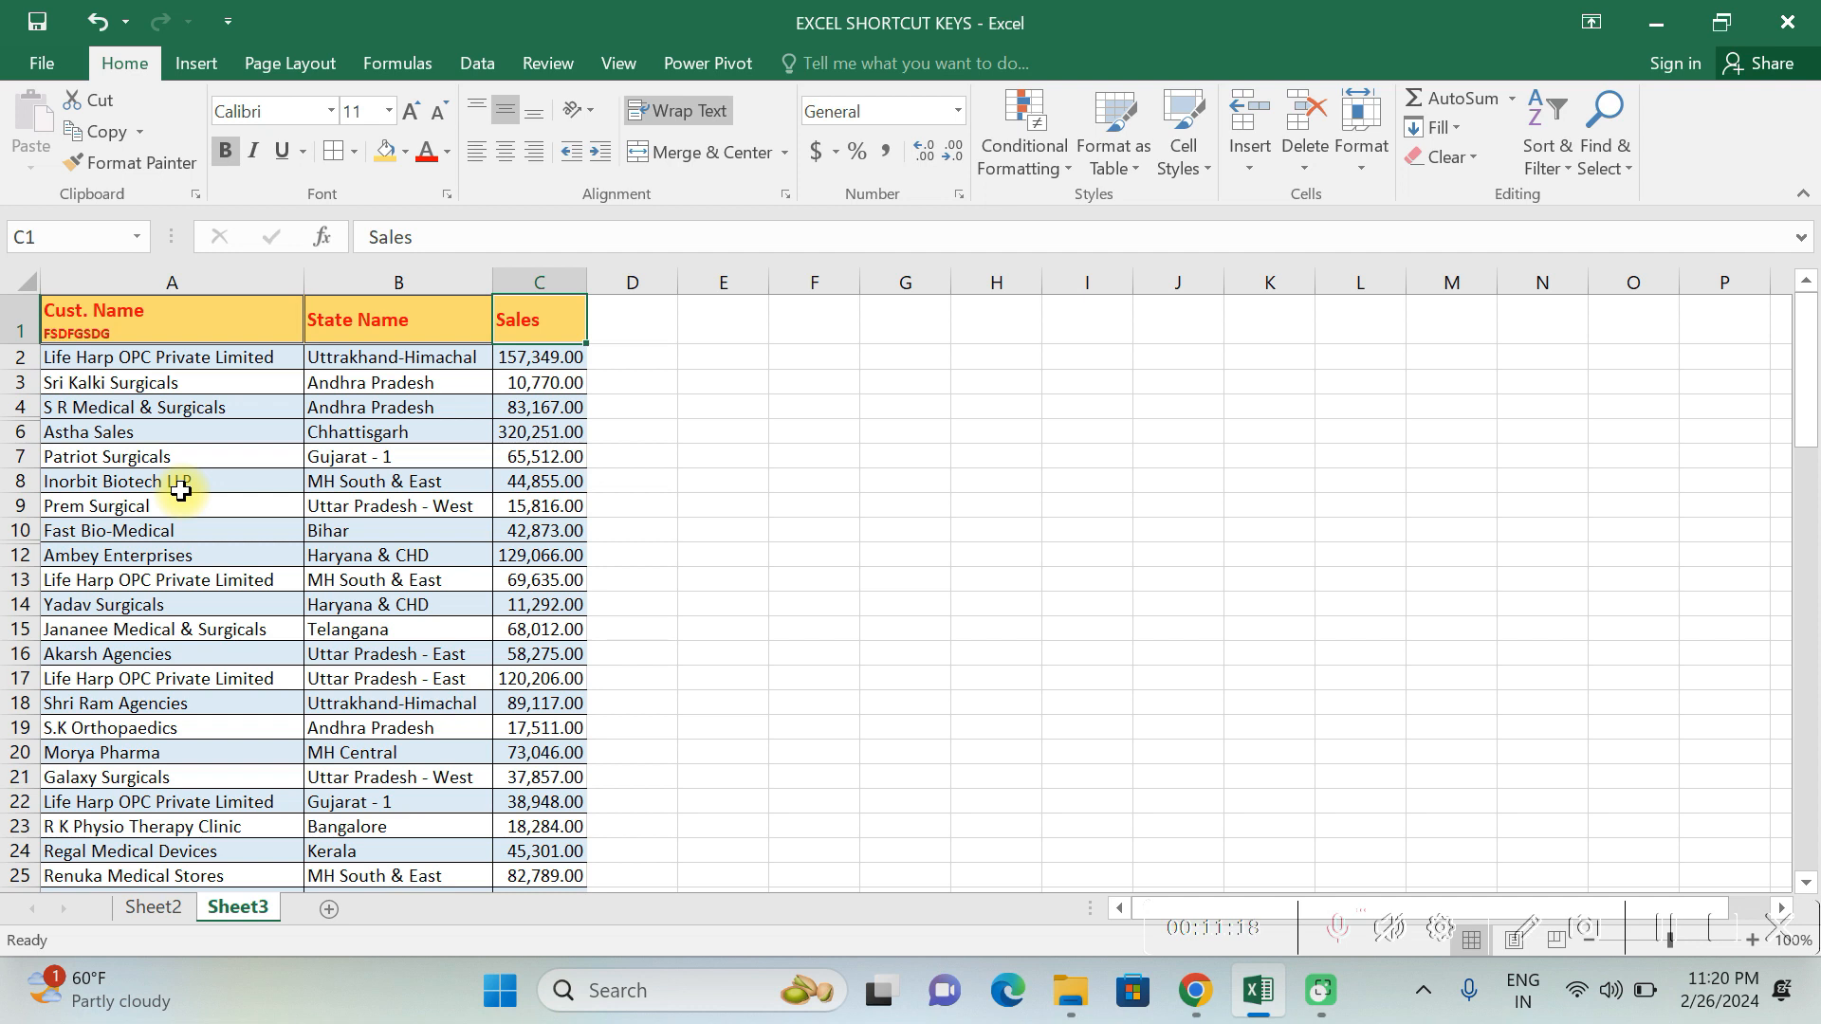
- Select the entire Sales column from C2 and the entire empty row 62 from A62
key("Down")
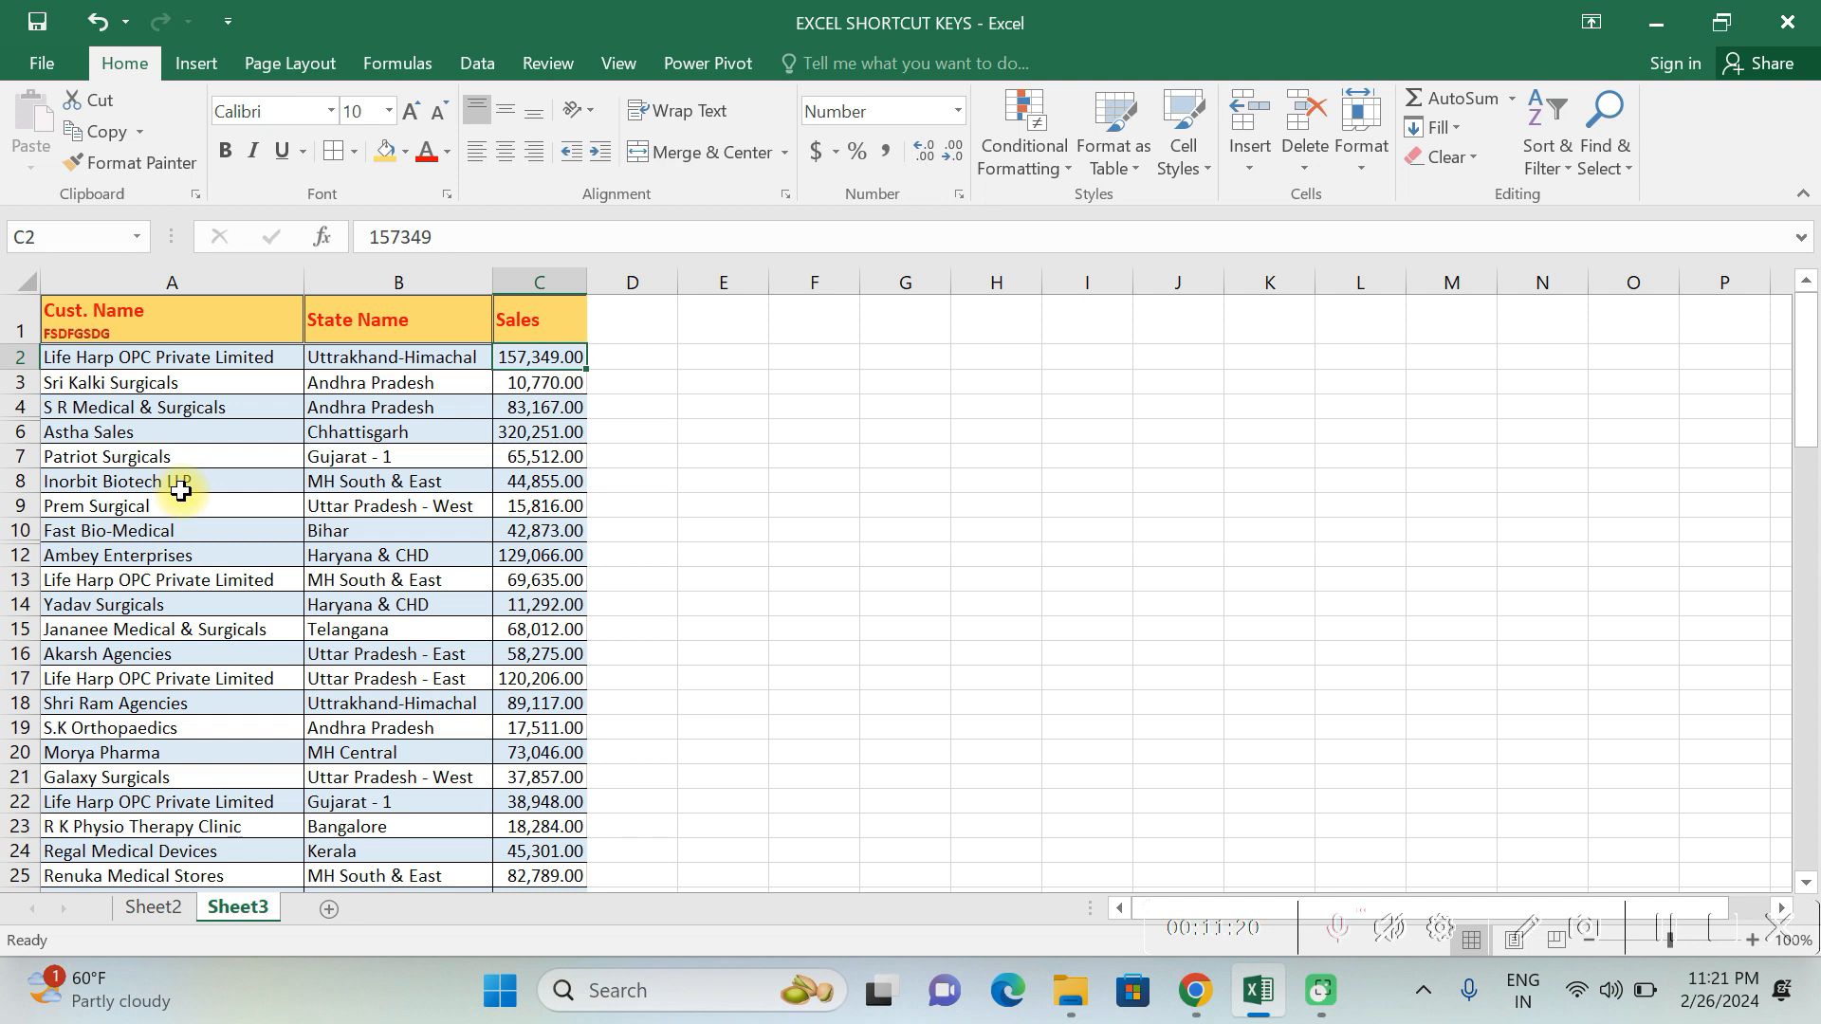
key("ctrl+space")
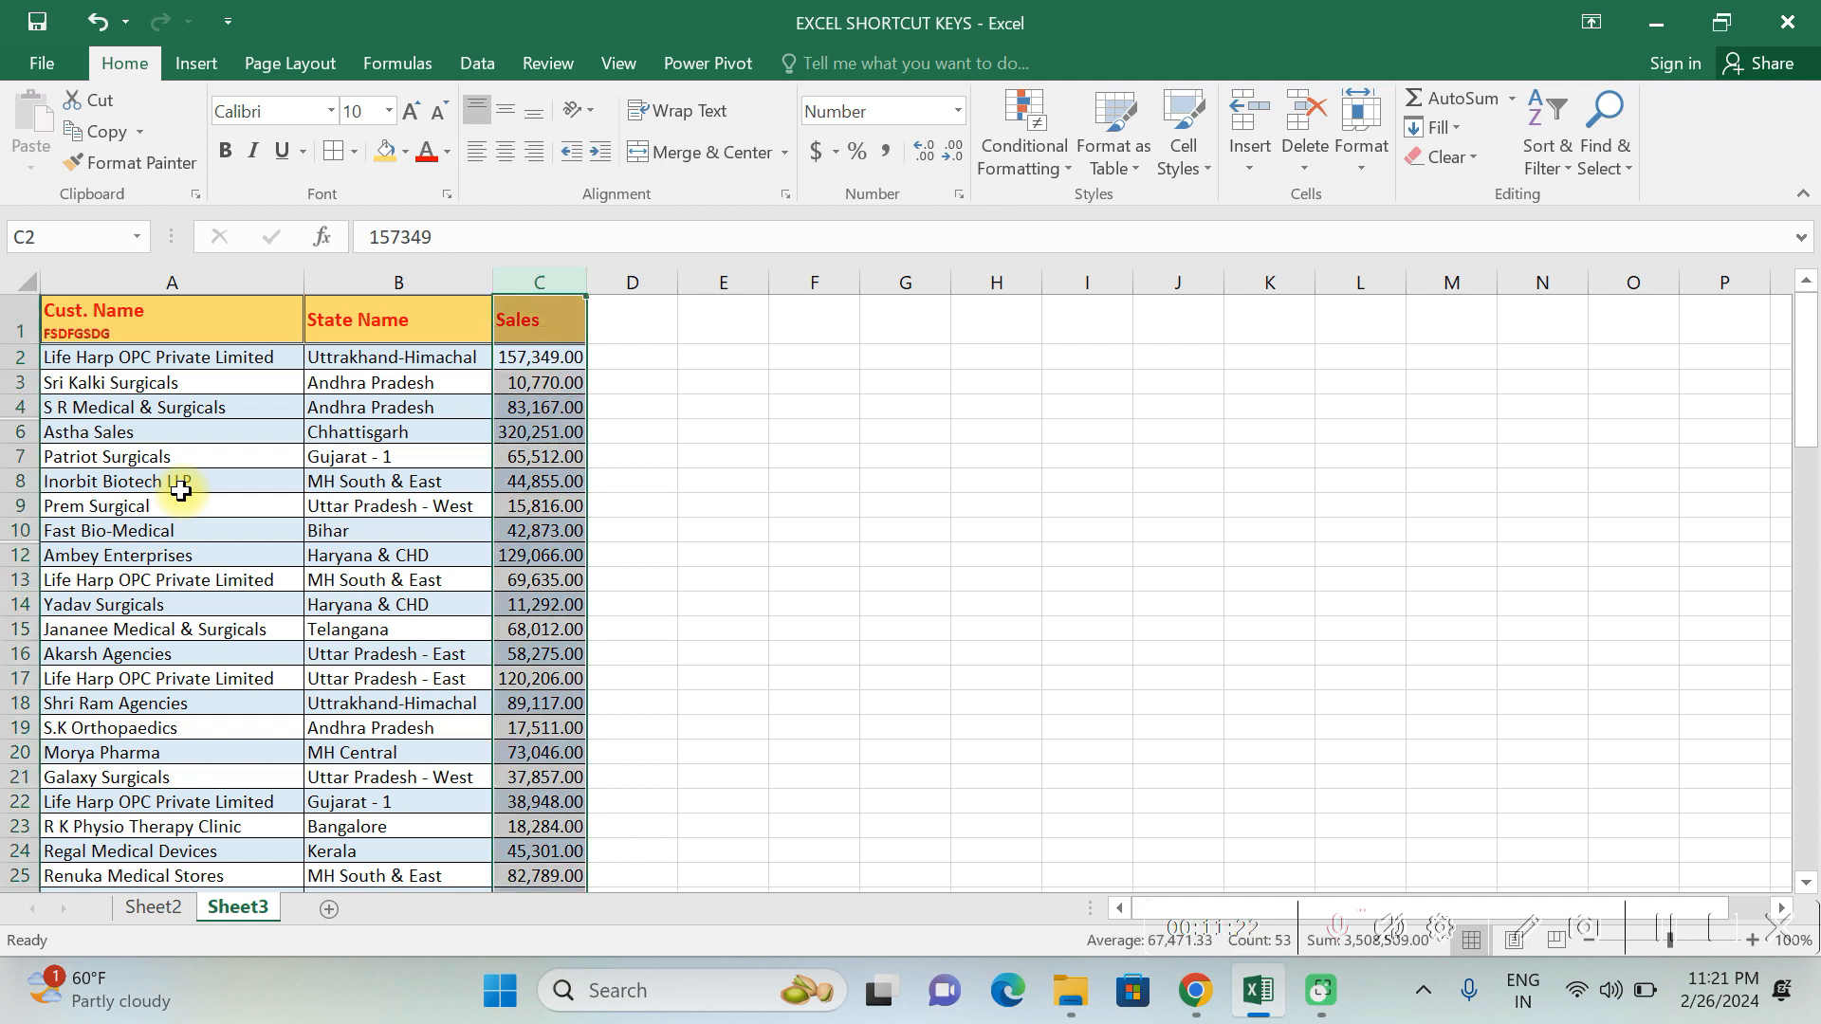
scroll(247, 676, "down", 17)
left_click(252, 554)
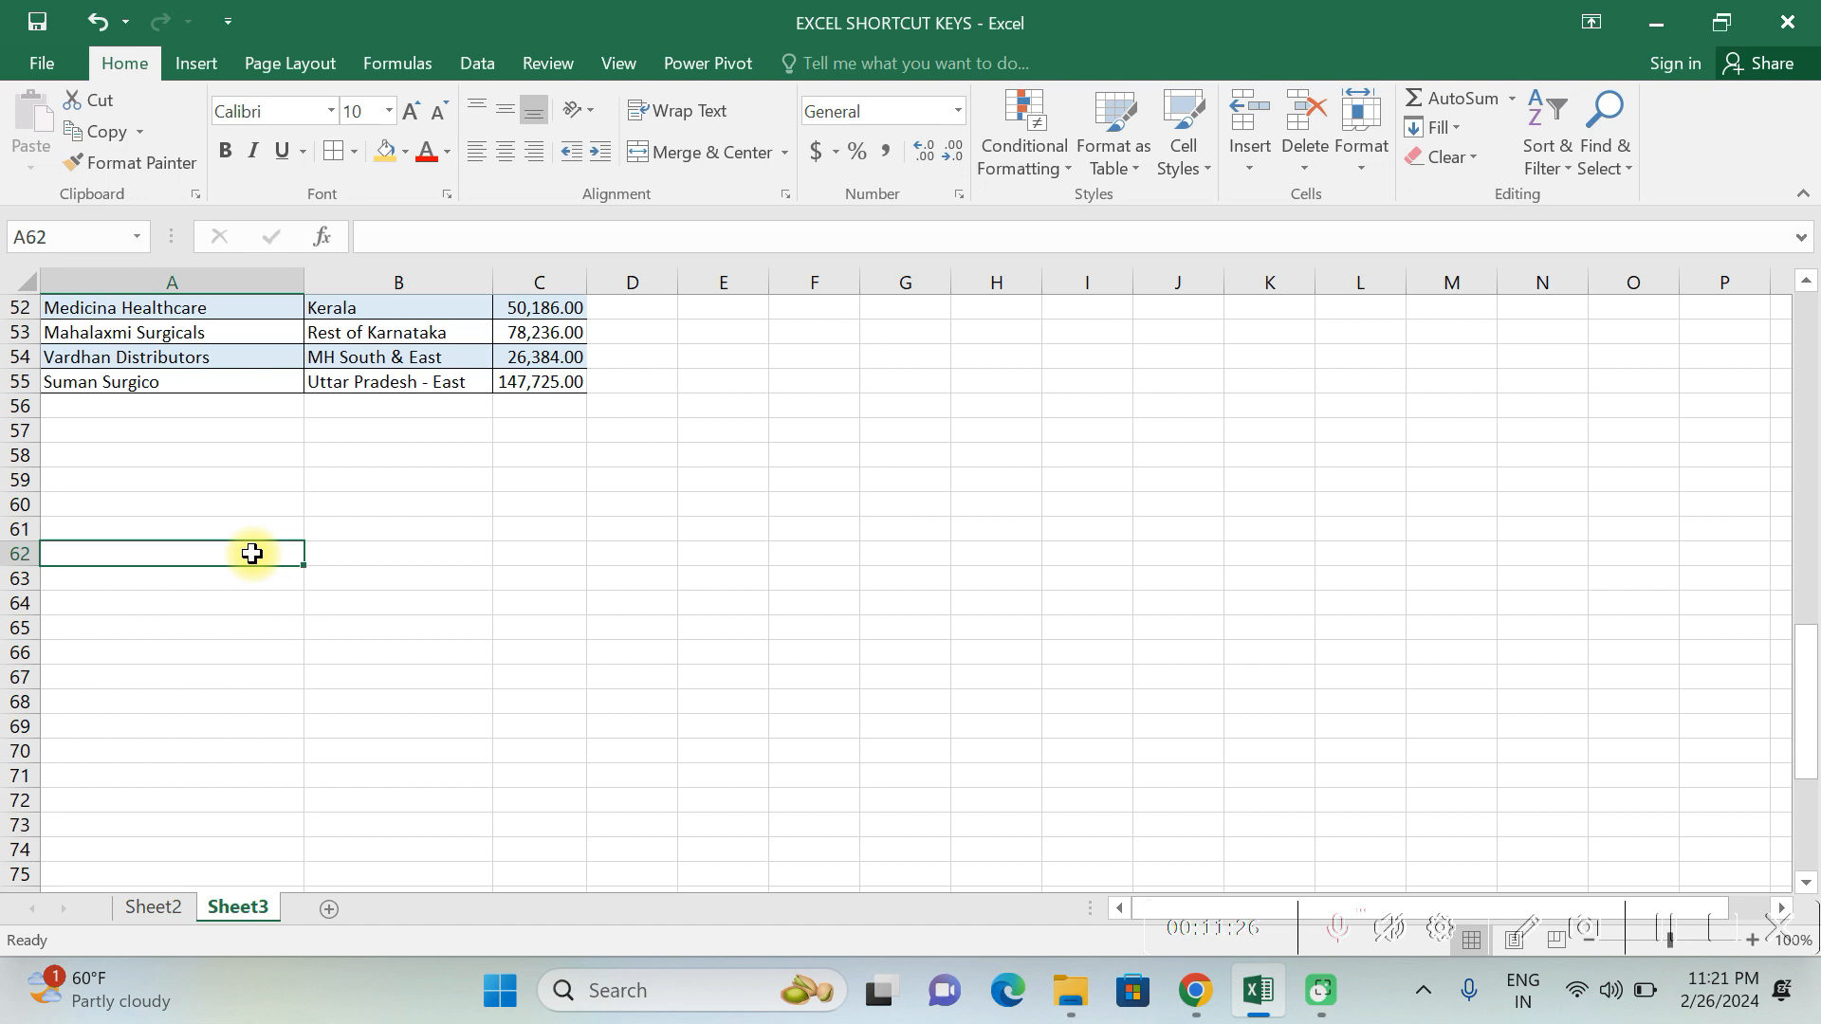
key("shift+space")
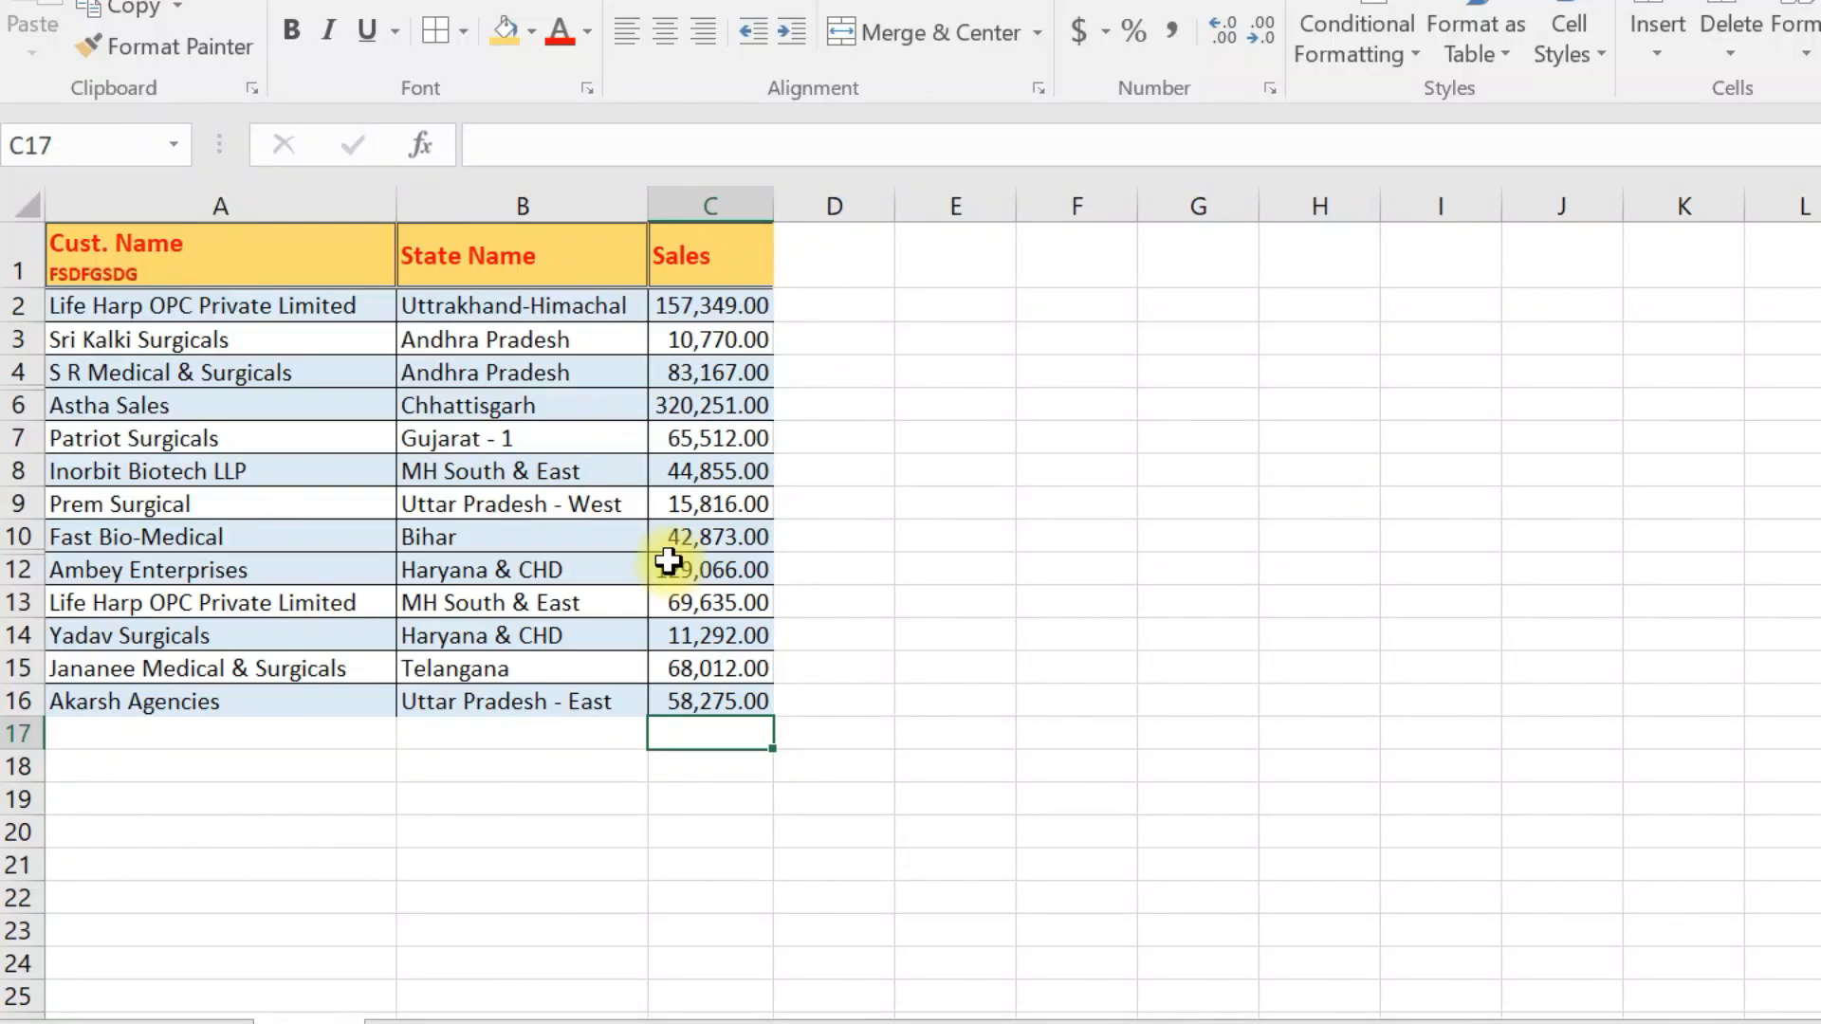
- Total the Sales values C2:C16 in C17 with AutoSum and check the formula
key("alt+equal")
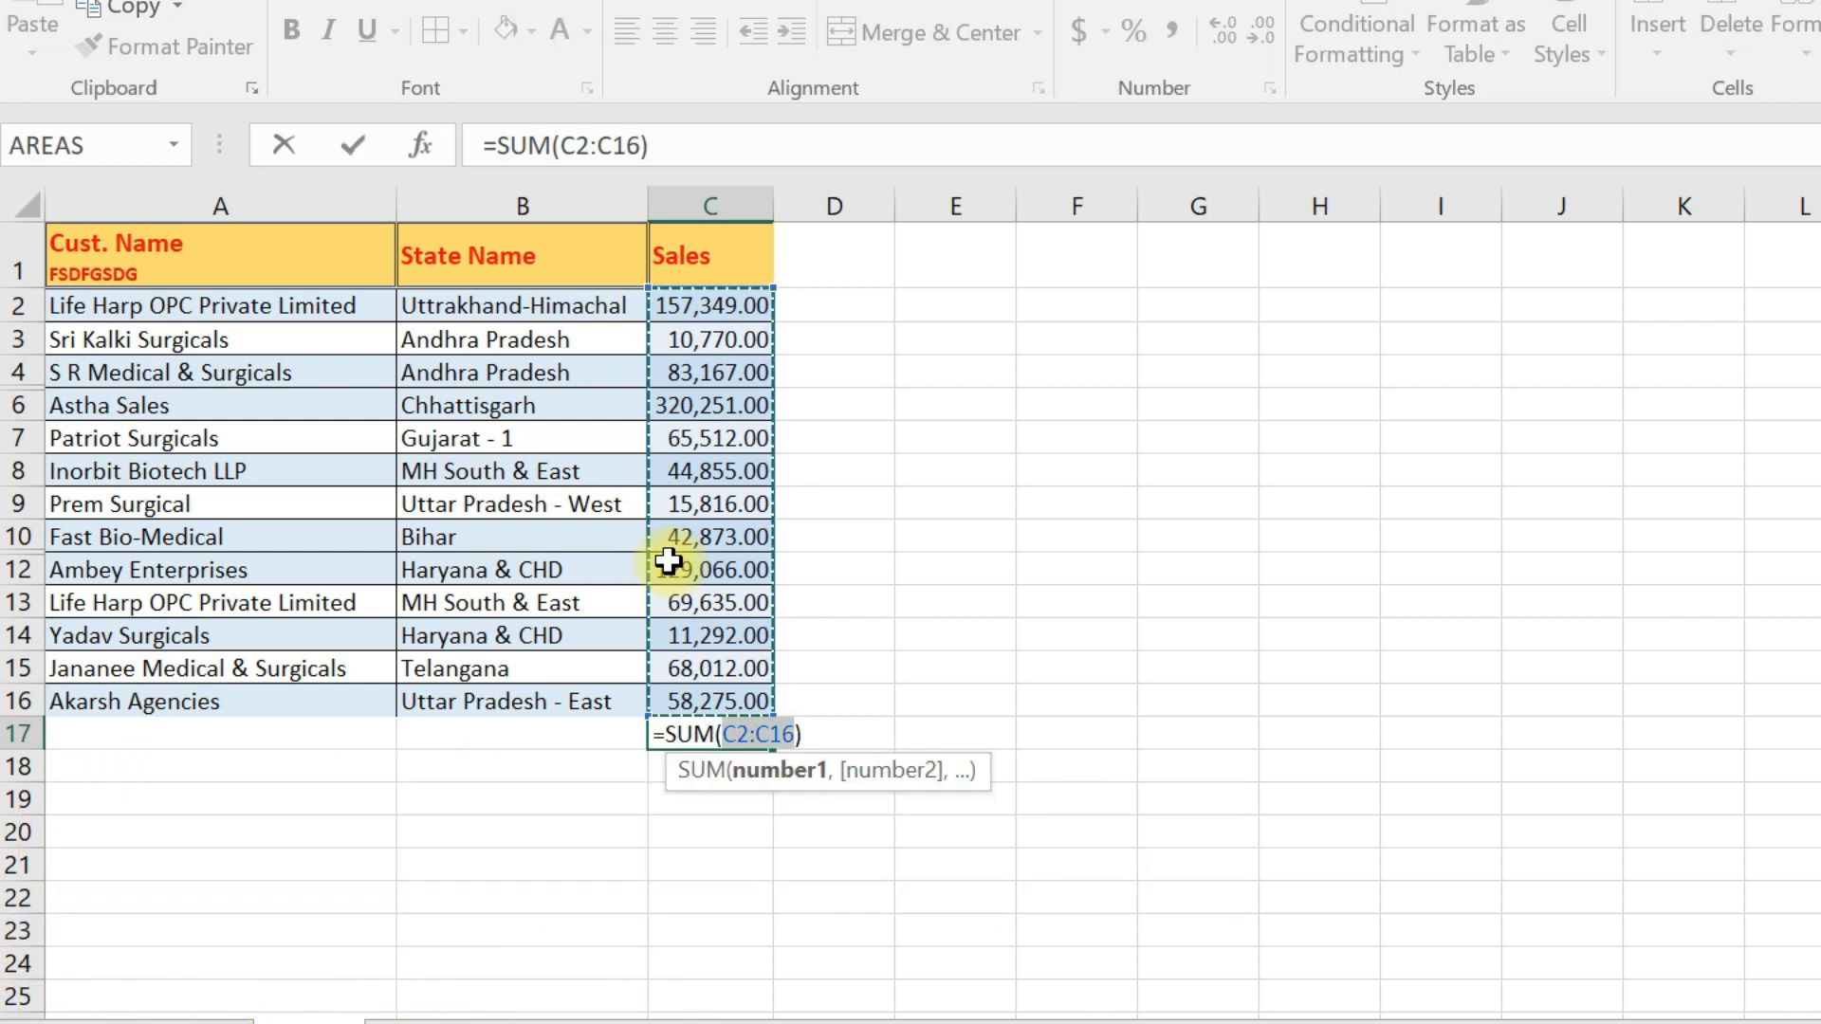
key("Return")
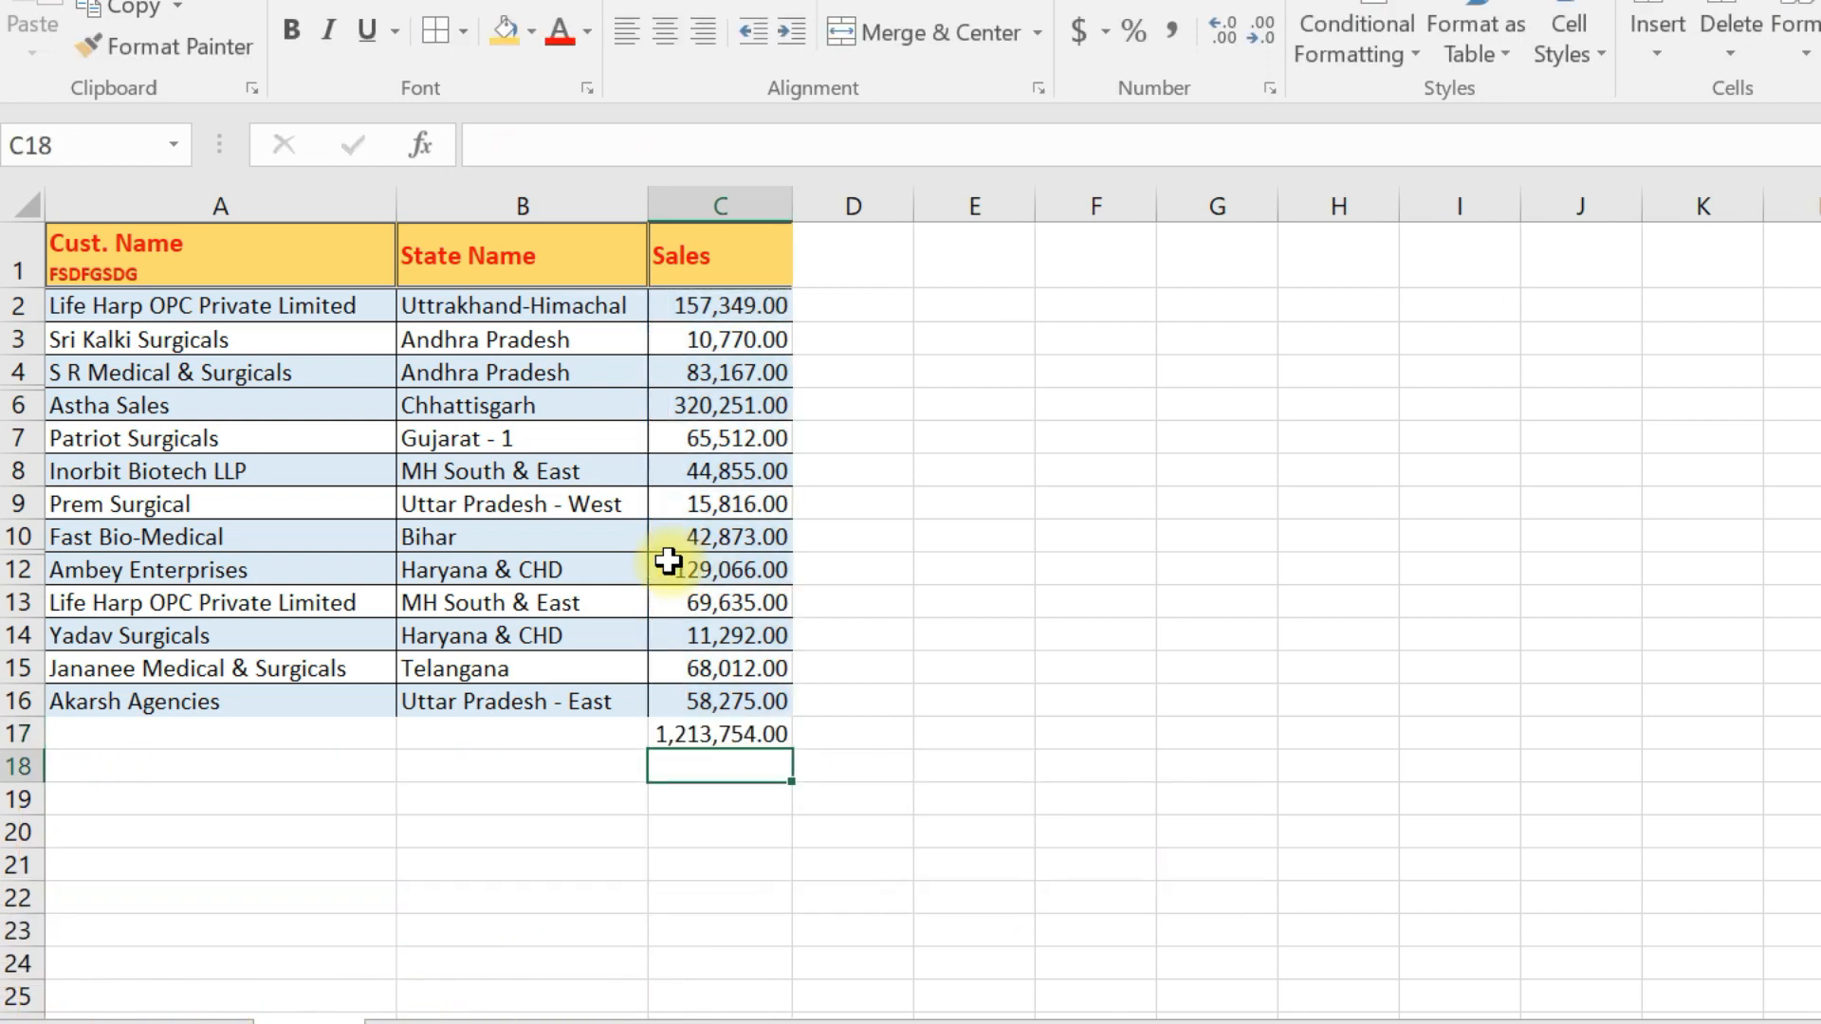
key("Up")
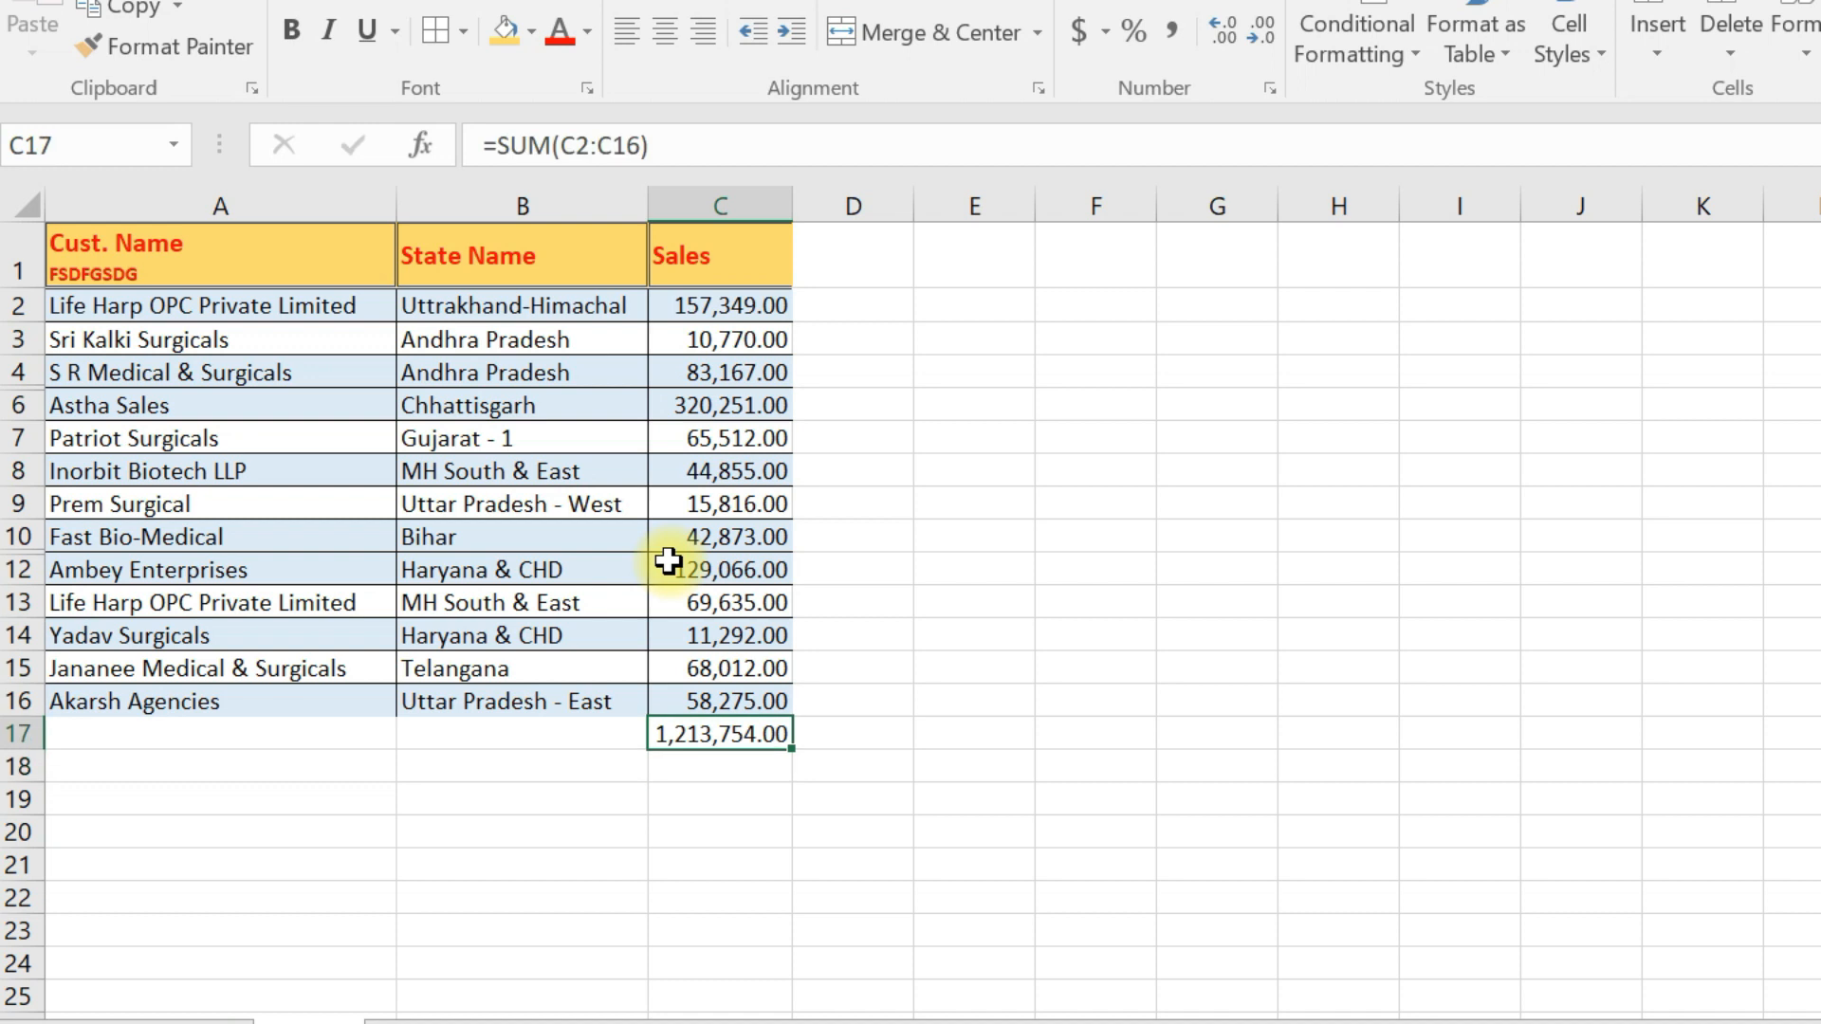
- Clear Prem Surgical's Sales value in C9 and return to the total in C17
key("Up")
key("Up")
key("Up")
key("Up")
key("Up")
key("Up")
key("Up")
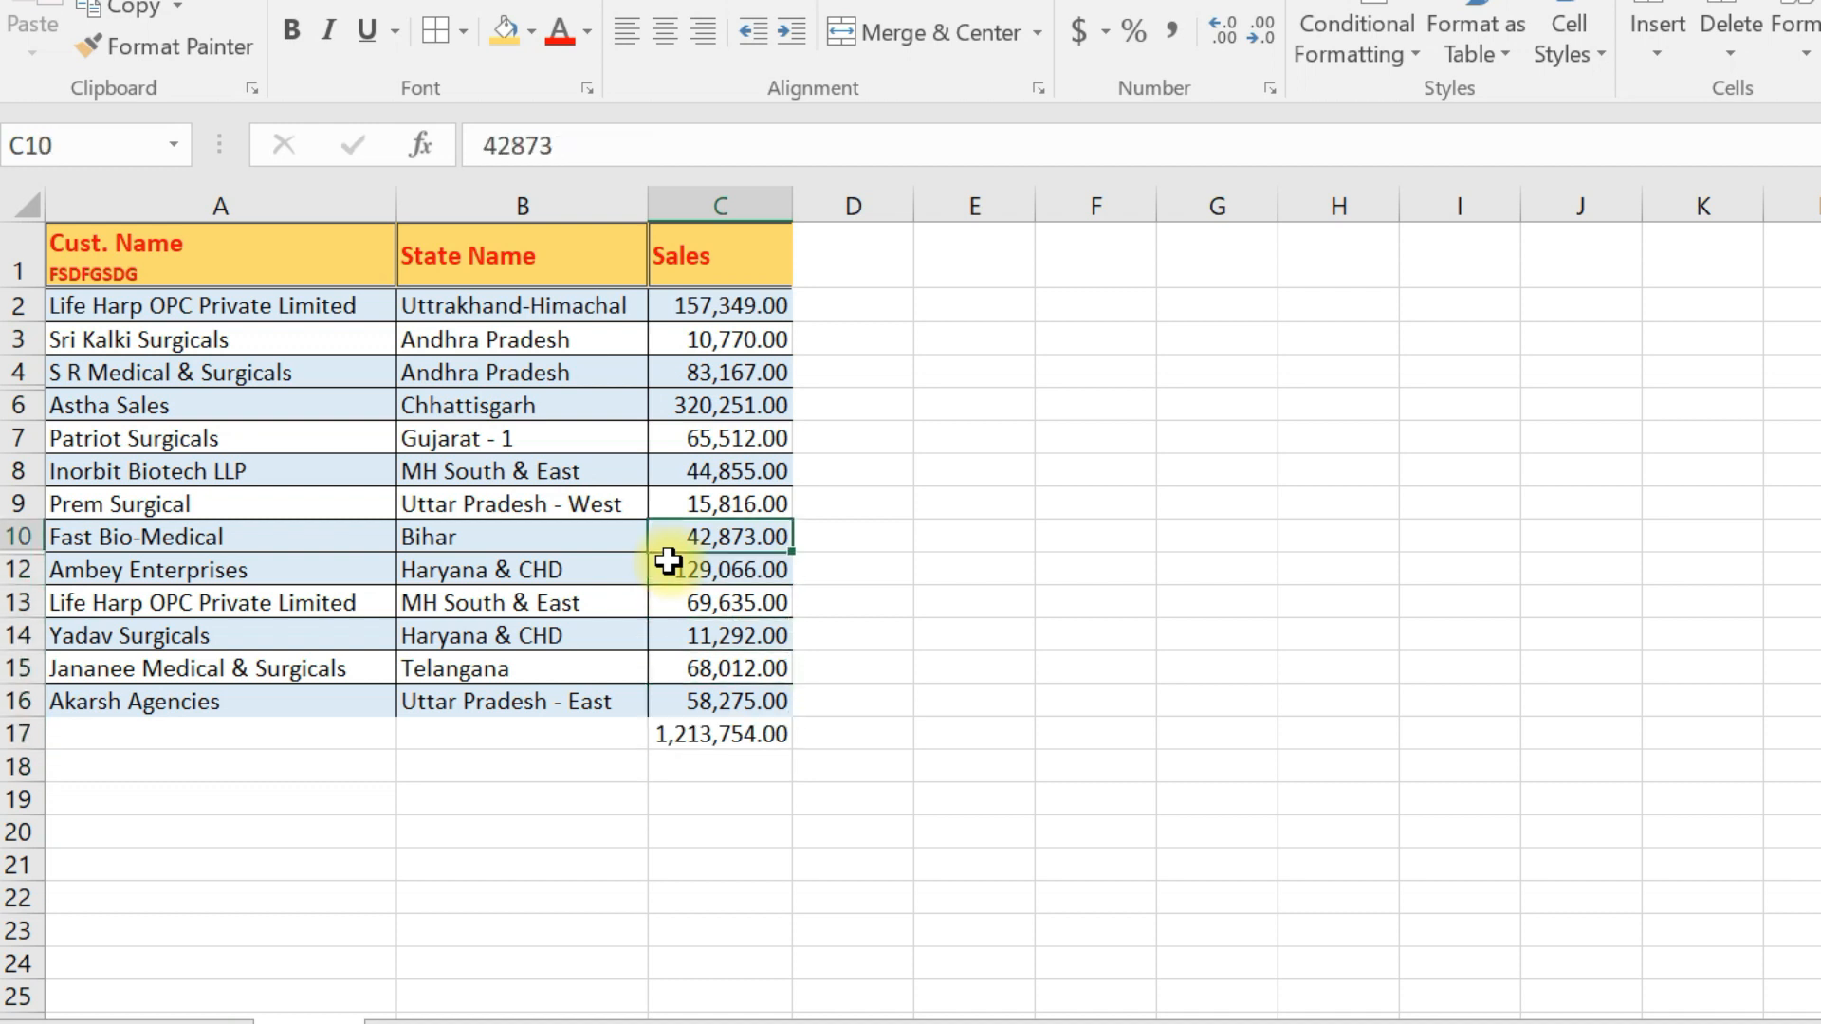
key("Delete")
key("Down")
key("Down")
key("Down")
key("Down")
key("Down")
key("Down")
key("Down")
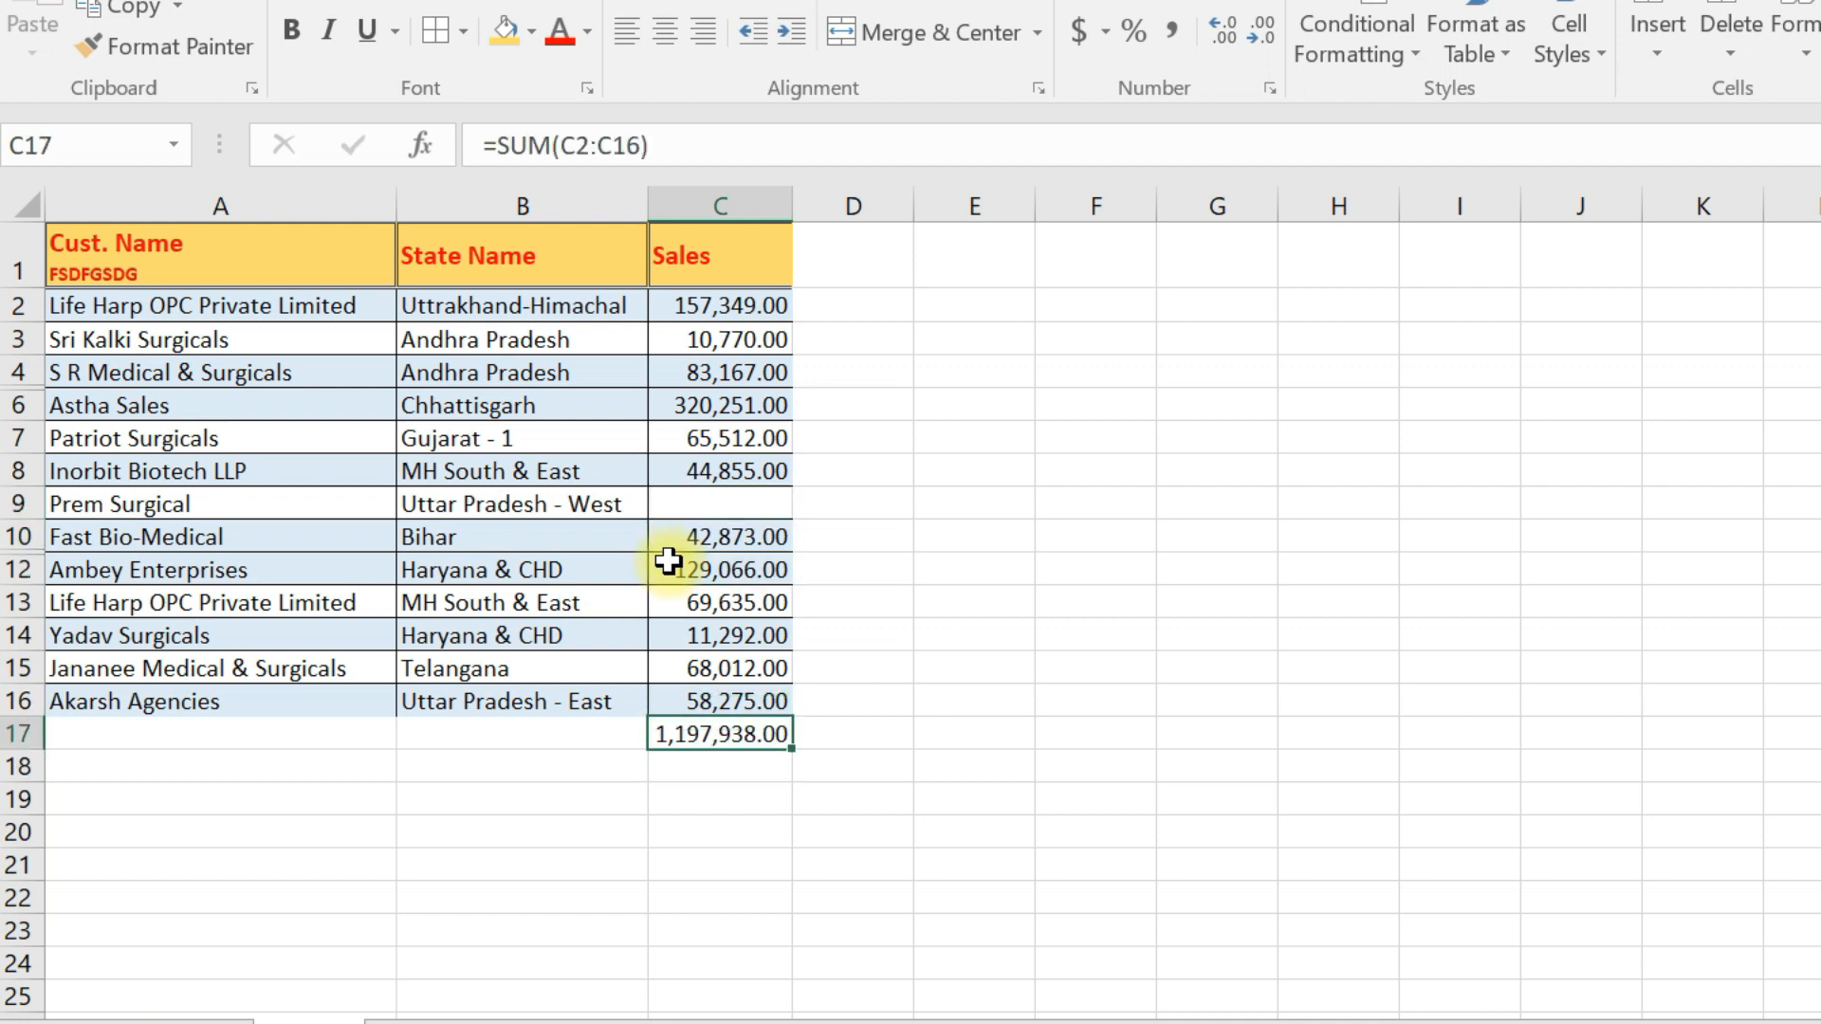
- Enter 45 as Prem Surgical's Sales value in C9 and redo the AutoSum of C2:C16 in C17
key("alt+equal")
key("Up")
key("Up")
key("Up")
key("Up")
key("Up")
key("Up")
key("Up")
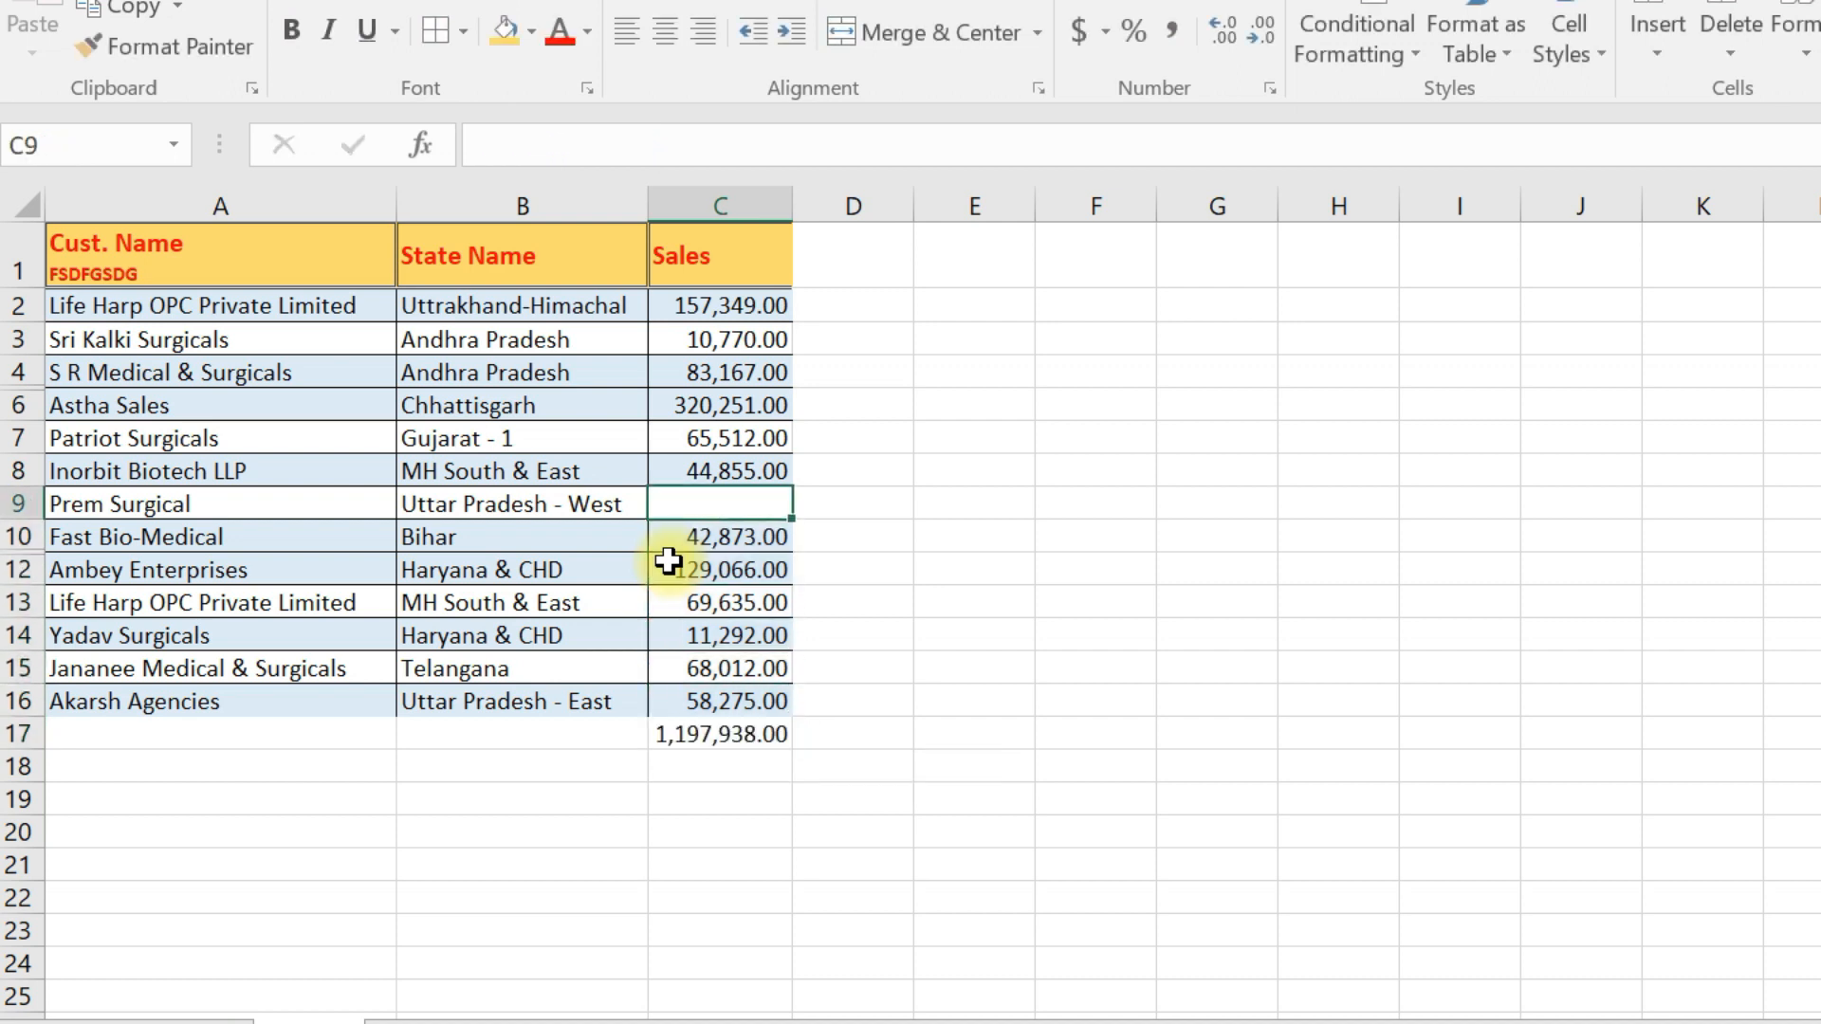
type("45")
key("Down")
key("Down")
key("Down")
key("Down")
key("Down")
key("Down")
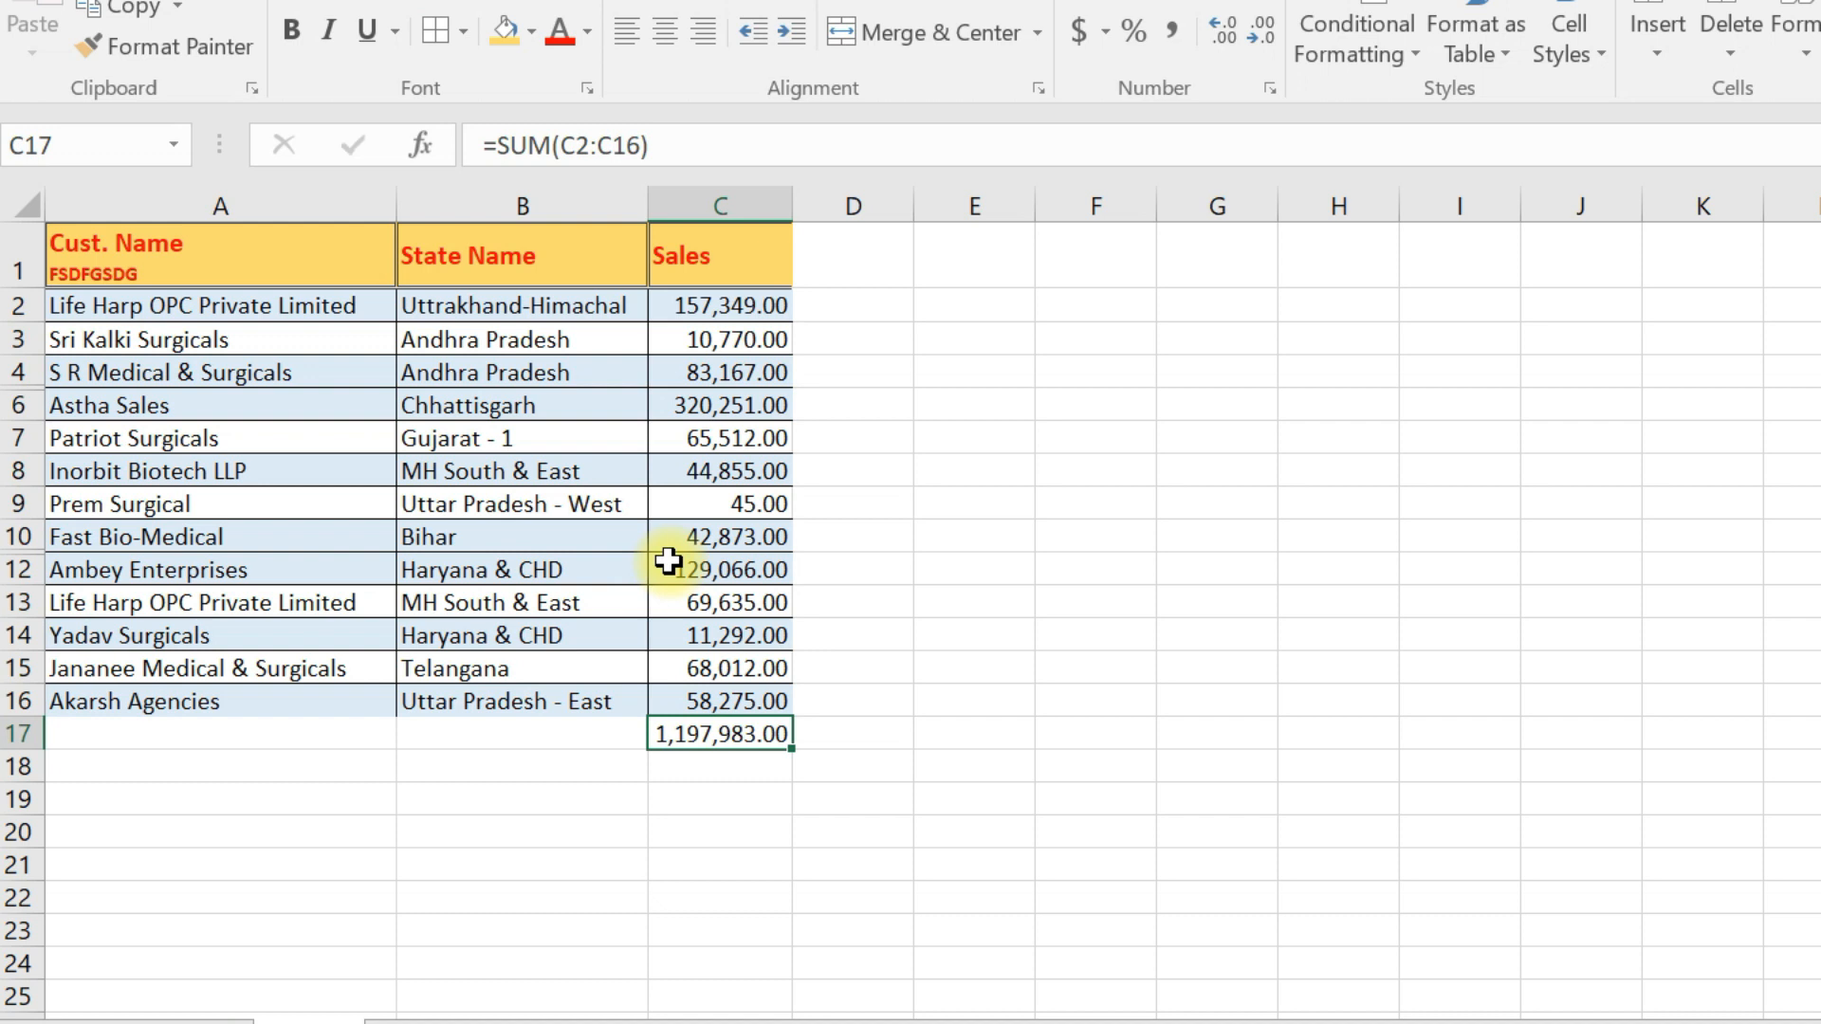
key("F2")
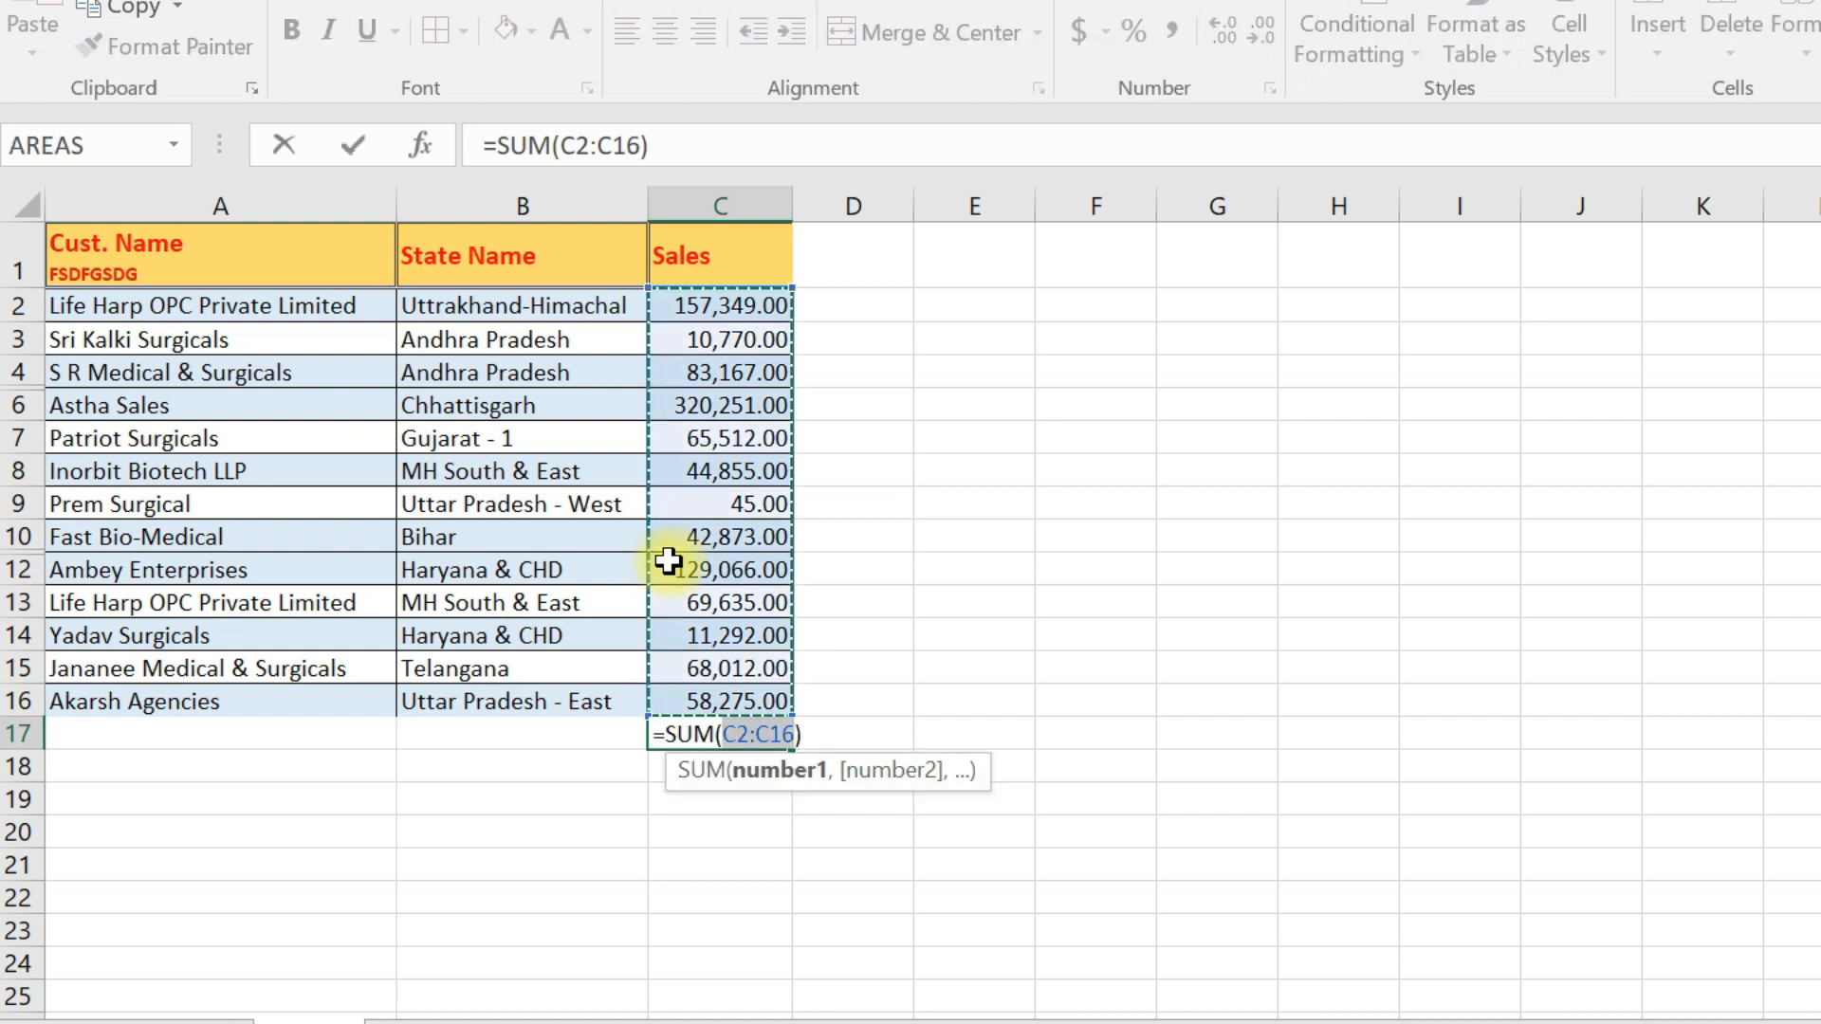
key("Return")
- Fill the Sales value from C12 right into D12 and autofit the column widths to the two cells
key("Up")
key("Up")
key("Up")
key("Up")
key("Up")
key("Up")
key("shift+Right")
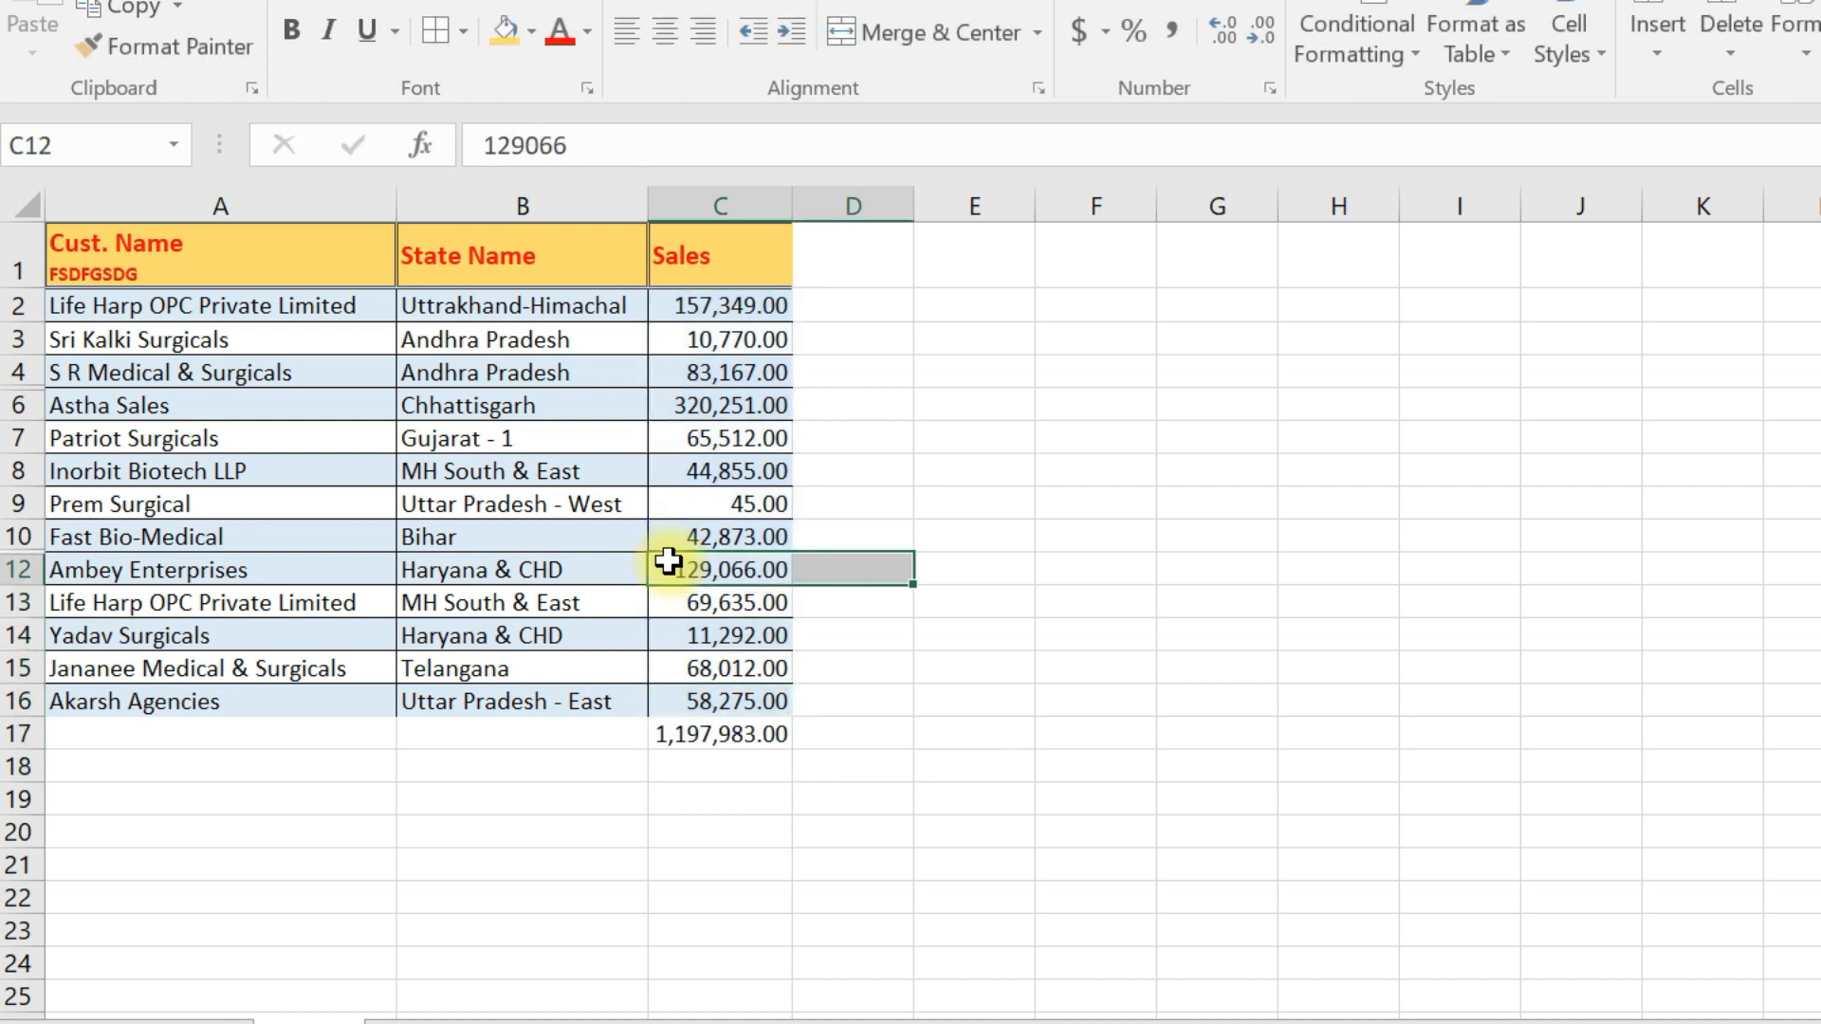
key("ctrl+r")
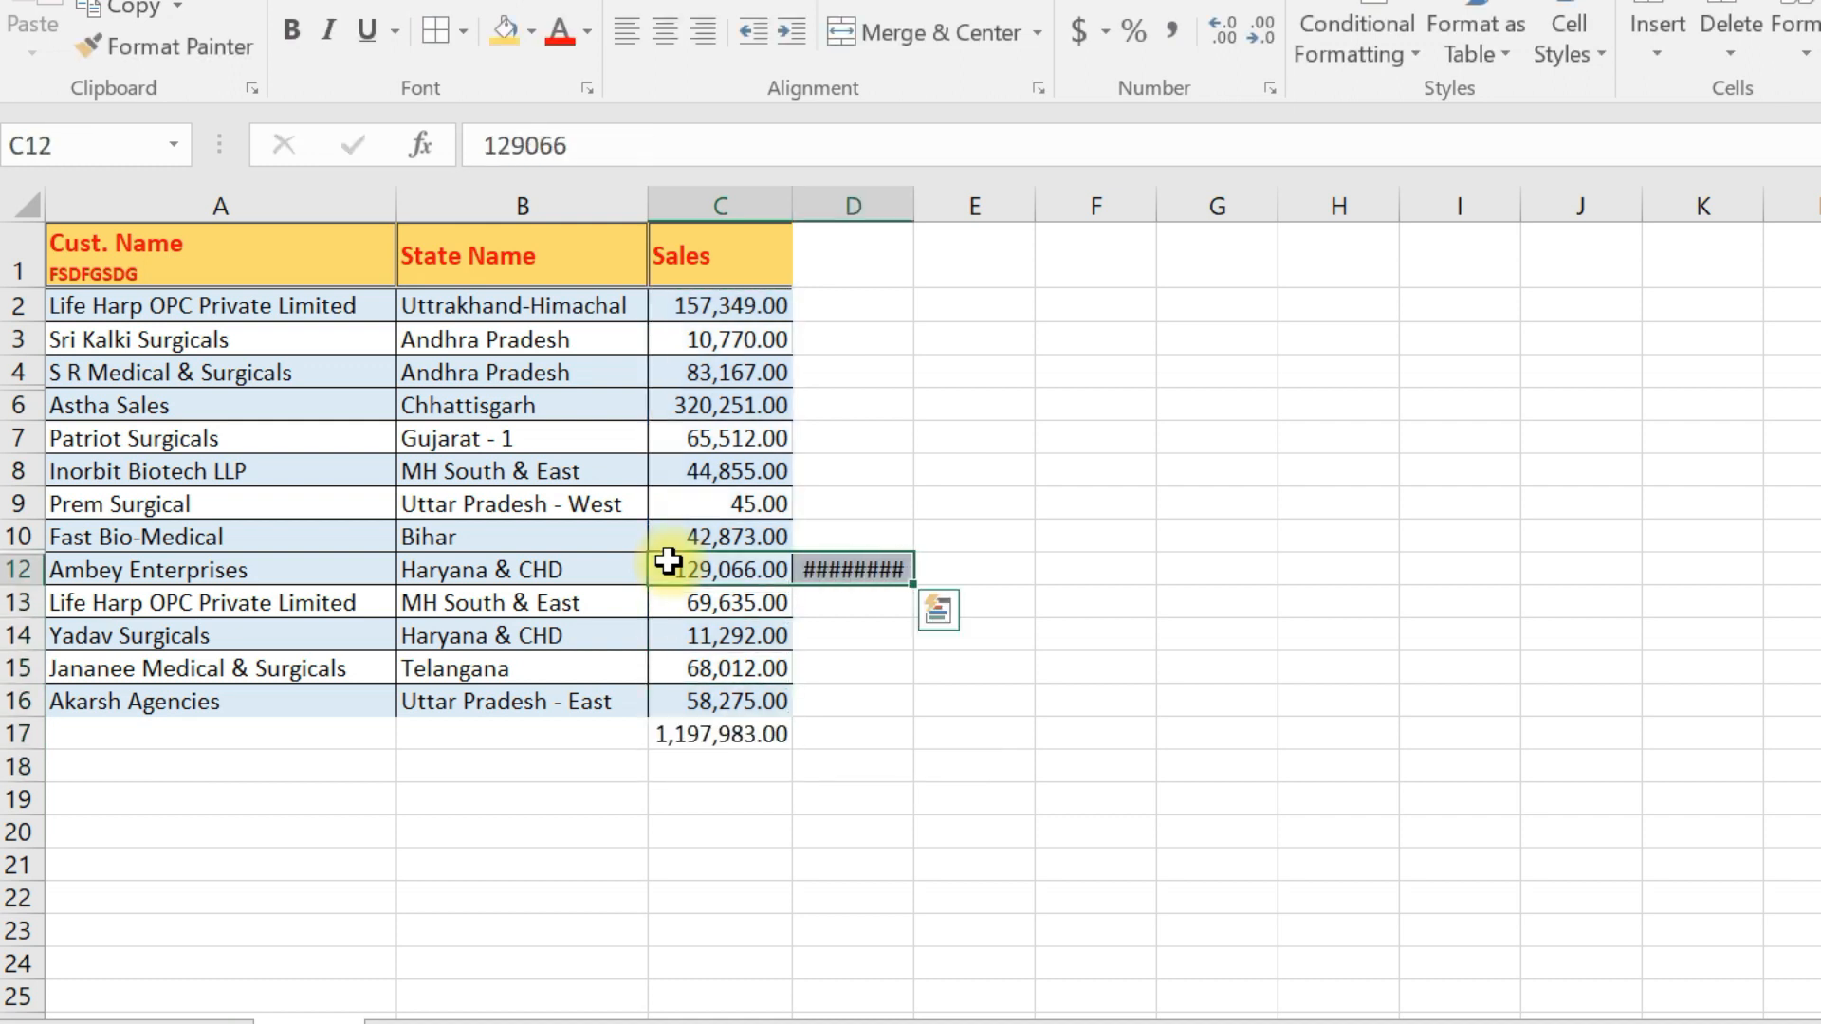
key("alt+h")
key("o")
key("i")
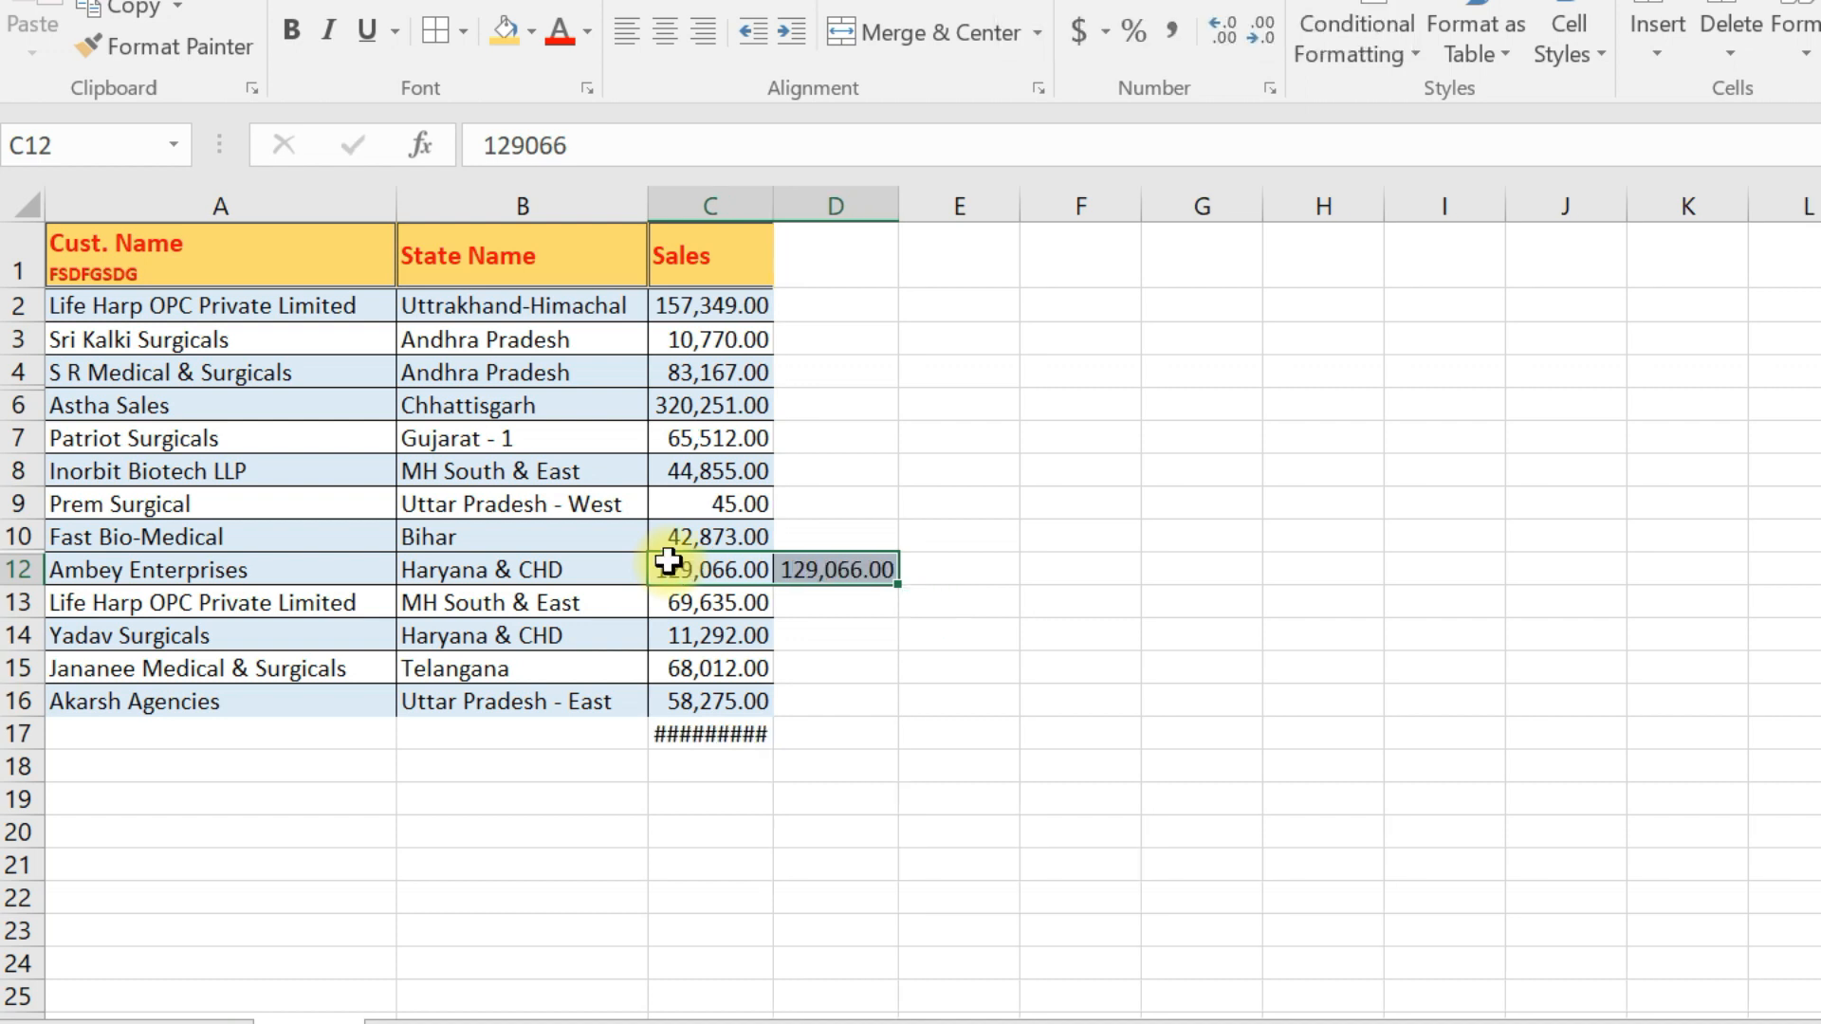
- Insert an AutoSum of the row 12 values in E12
key("Right")
key("Right")
key("alt+equal")
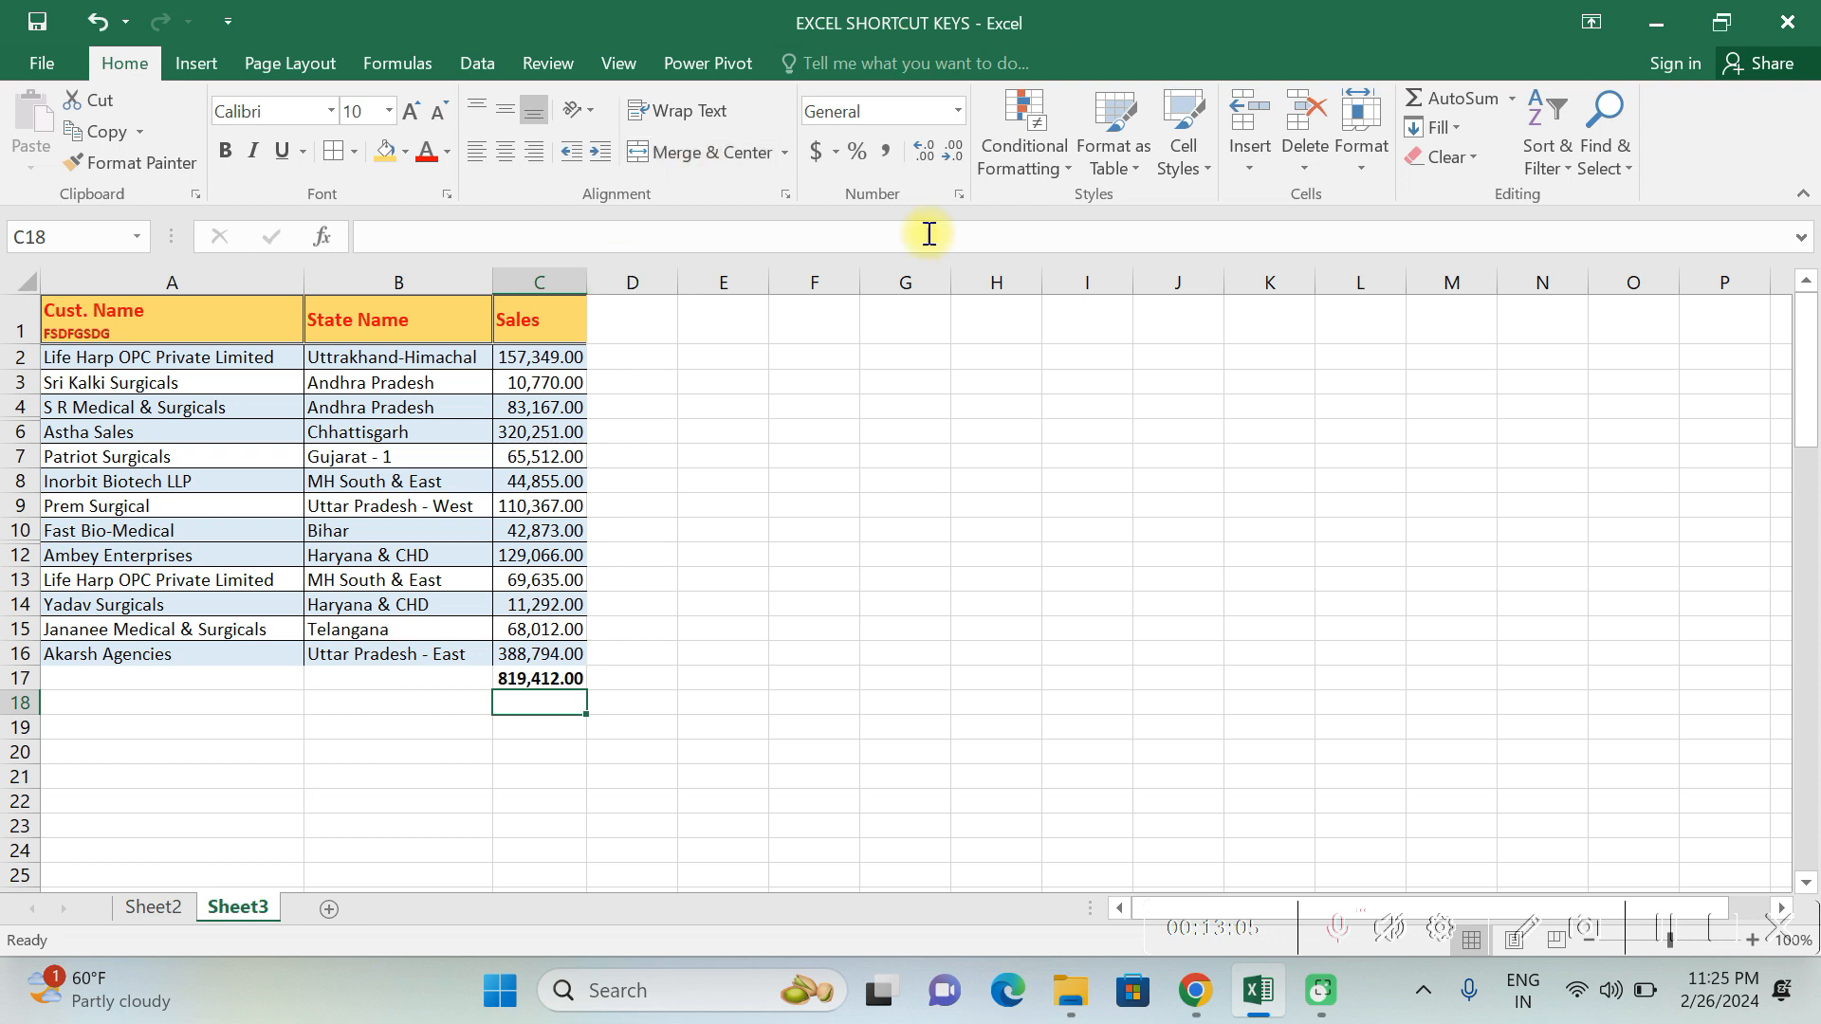
- Select only the numeric constants on the sheet with Go To Special, choosing Constants and excluding Text
key("F5")
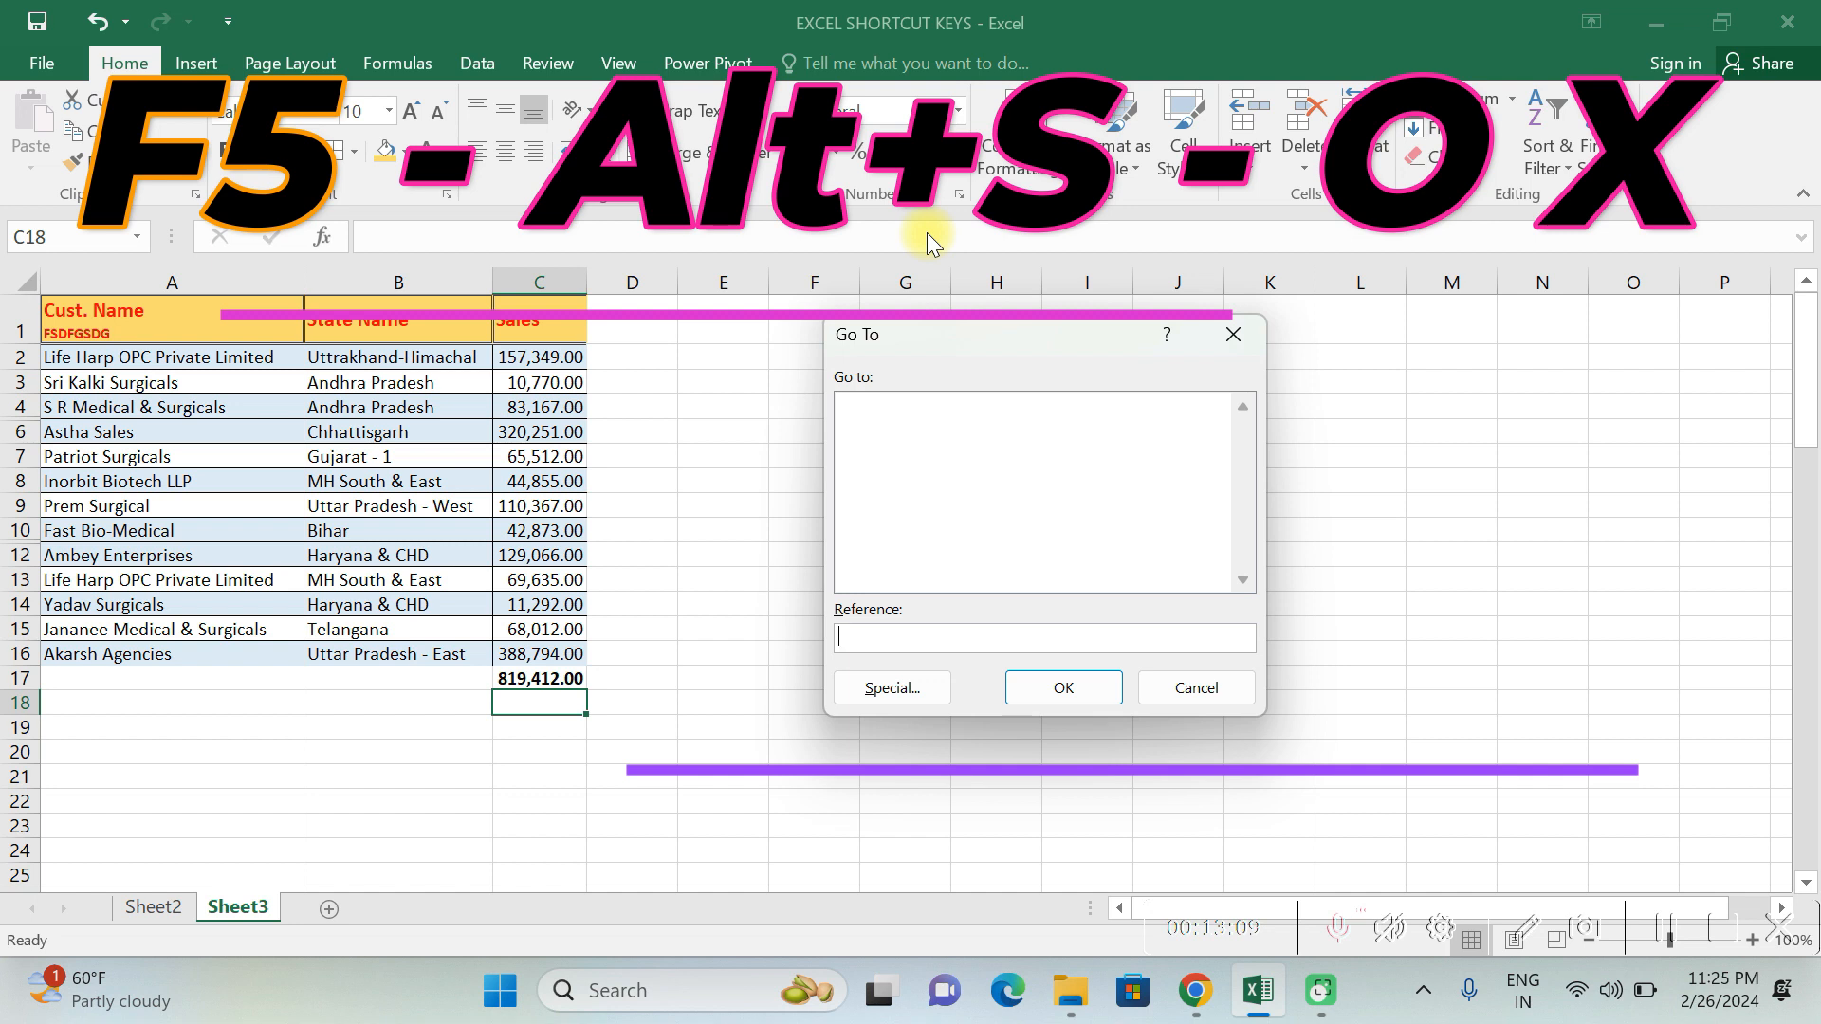
key("alt+s")
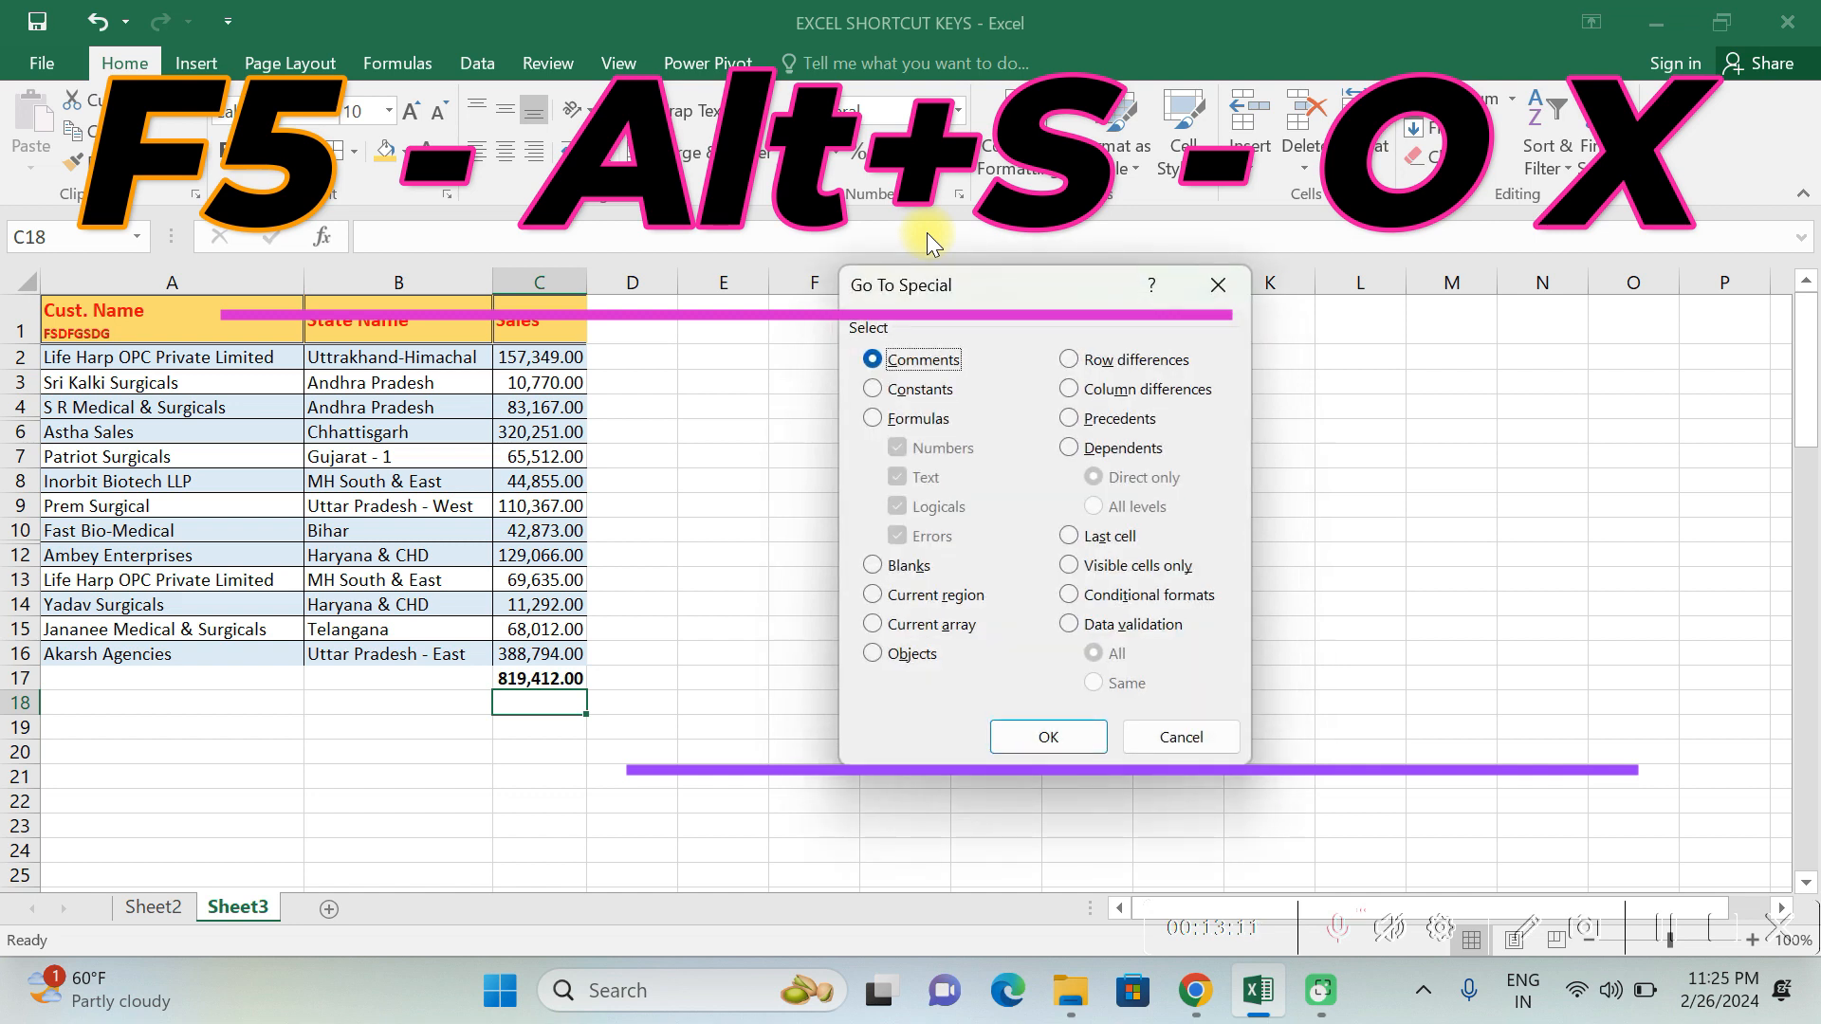
key("o")
key("x")
key("Return")
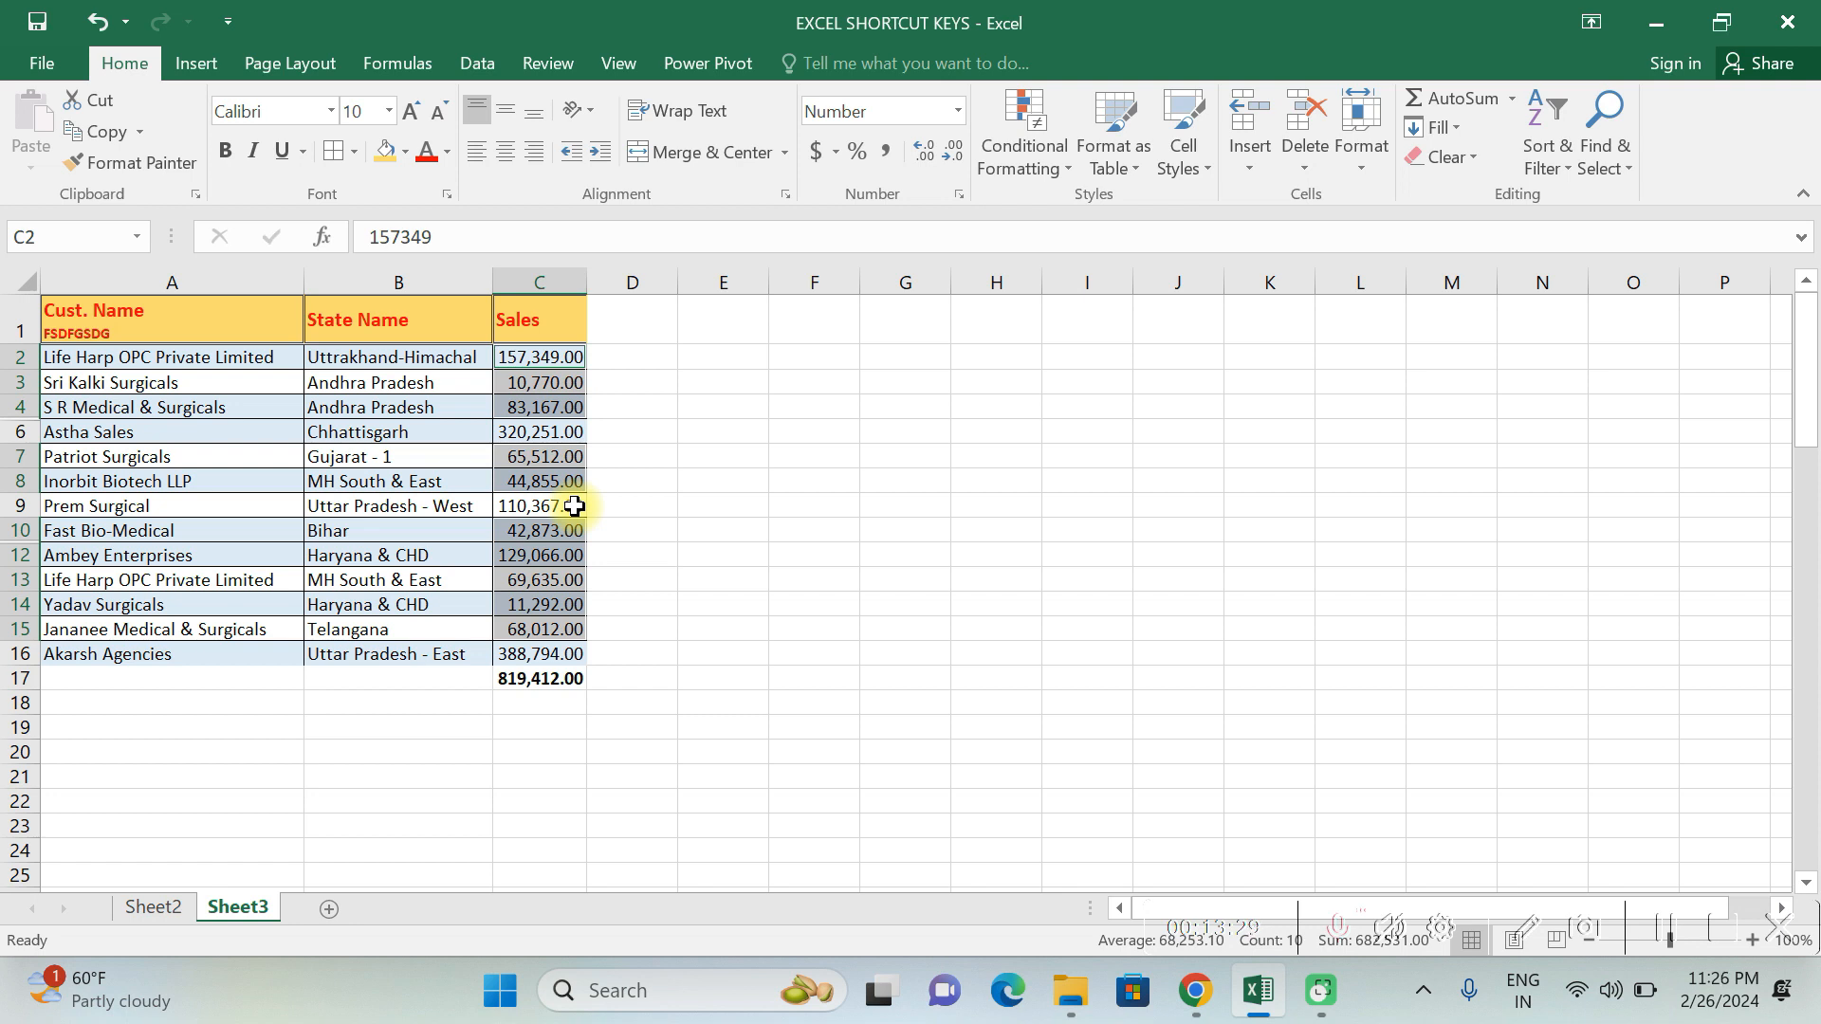
- Check Sales cells C9, C7, C3 and C6 to see which contain formulas and which contain constants
left_click(566, 509)
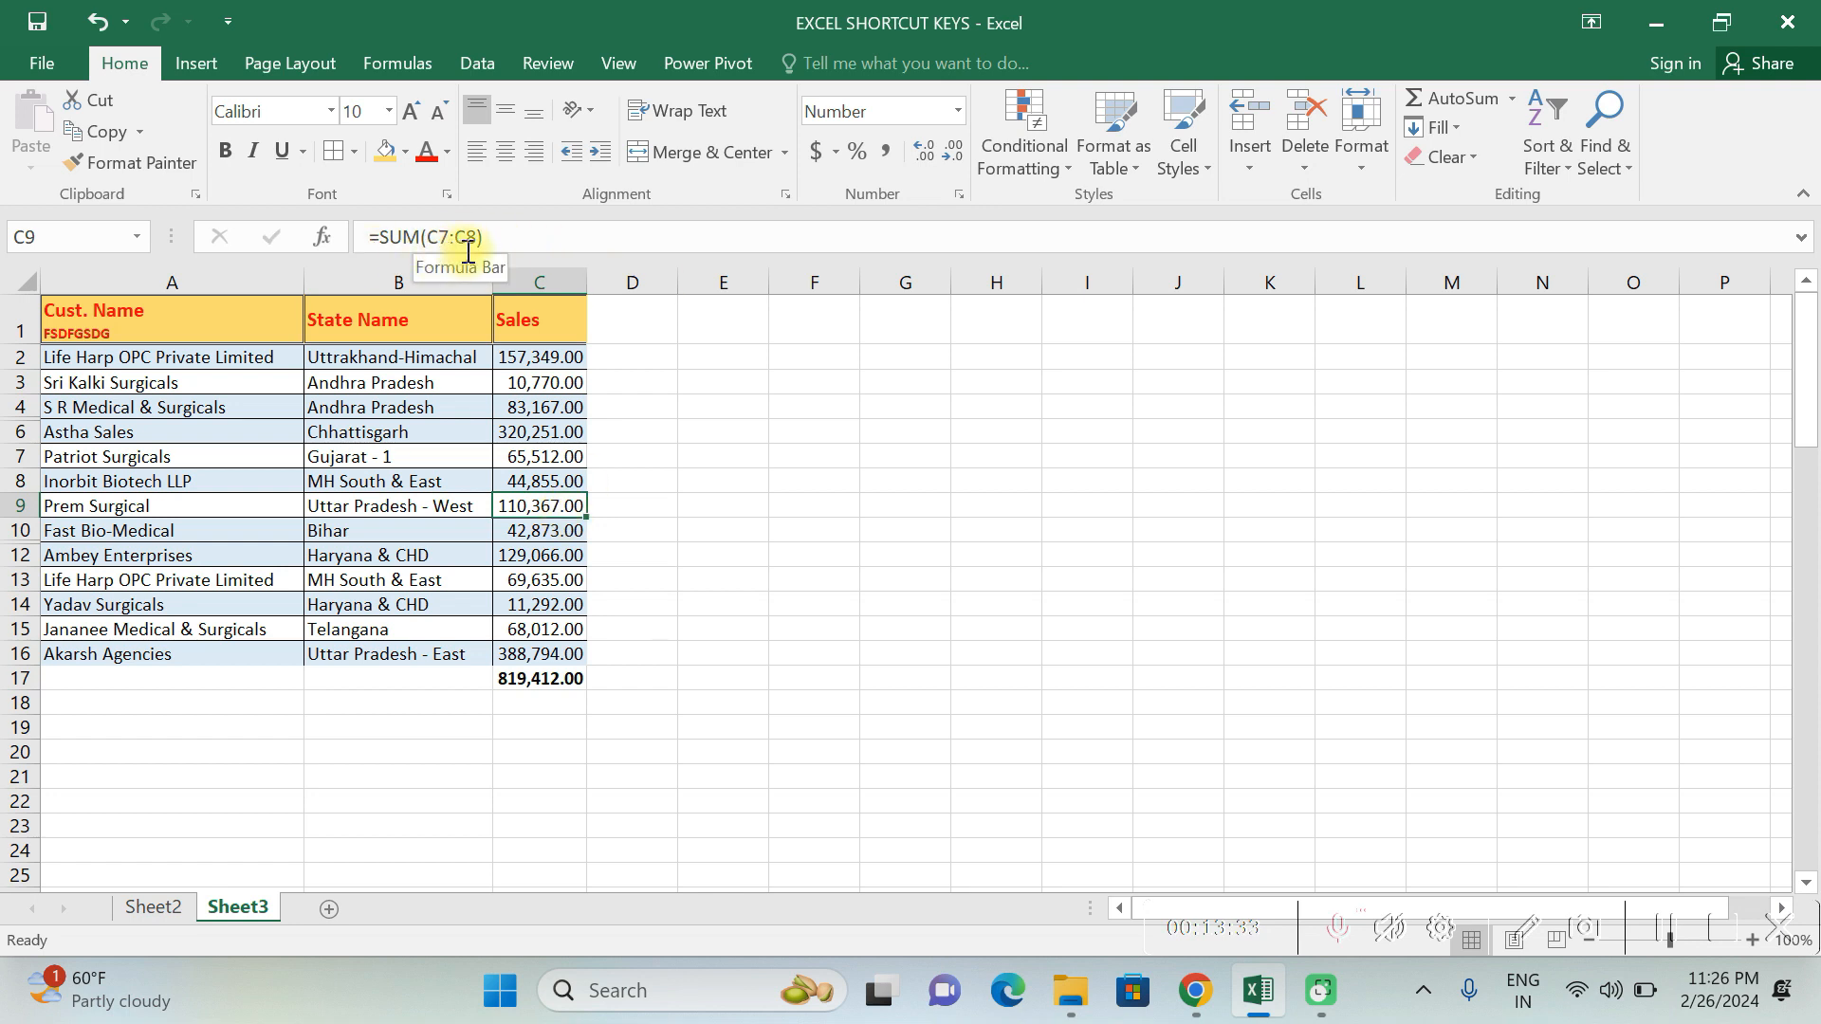
left_click(540, 457)
left_click(528, 382)
key("Down")
key("Down")
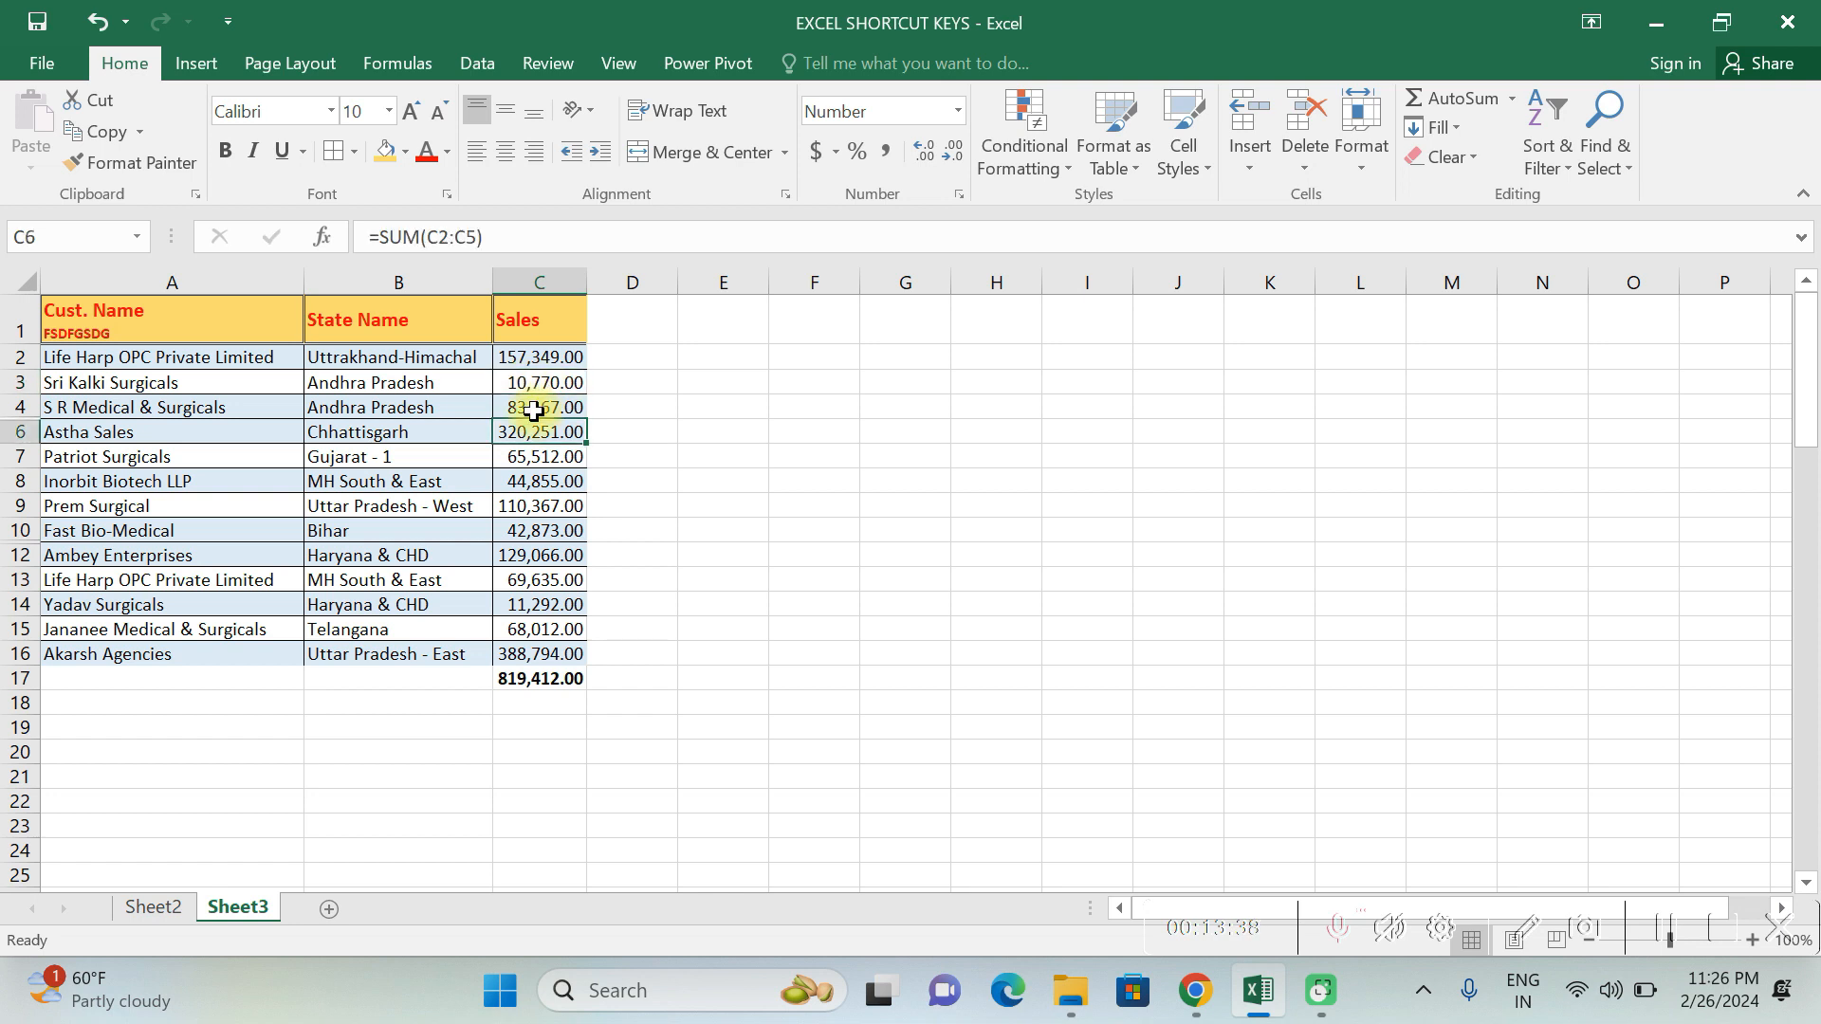
- Copy the Sales total in C17 and paste it over itself as values only with Paste Special
left_click(548, 677)
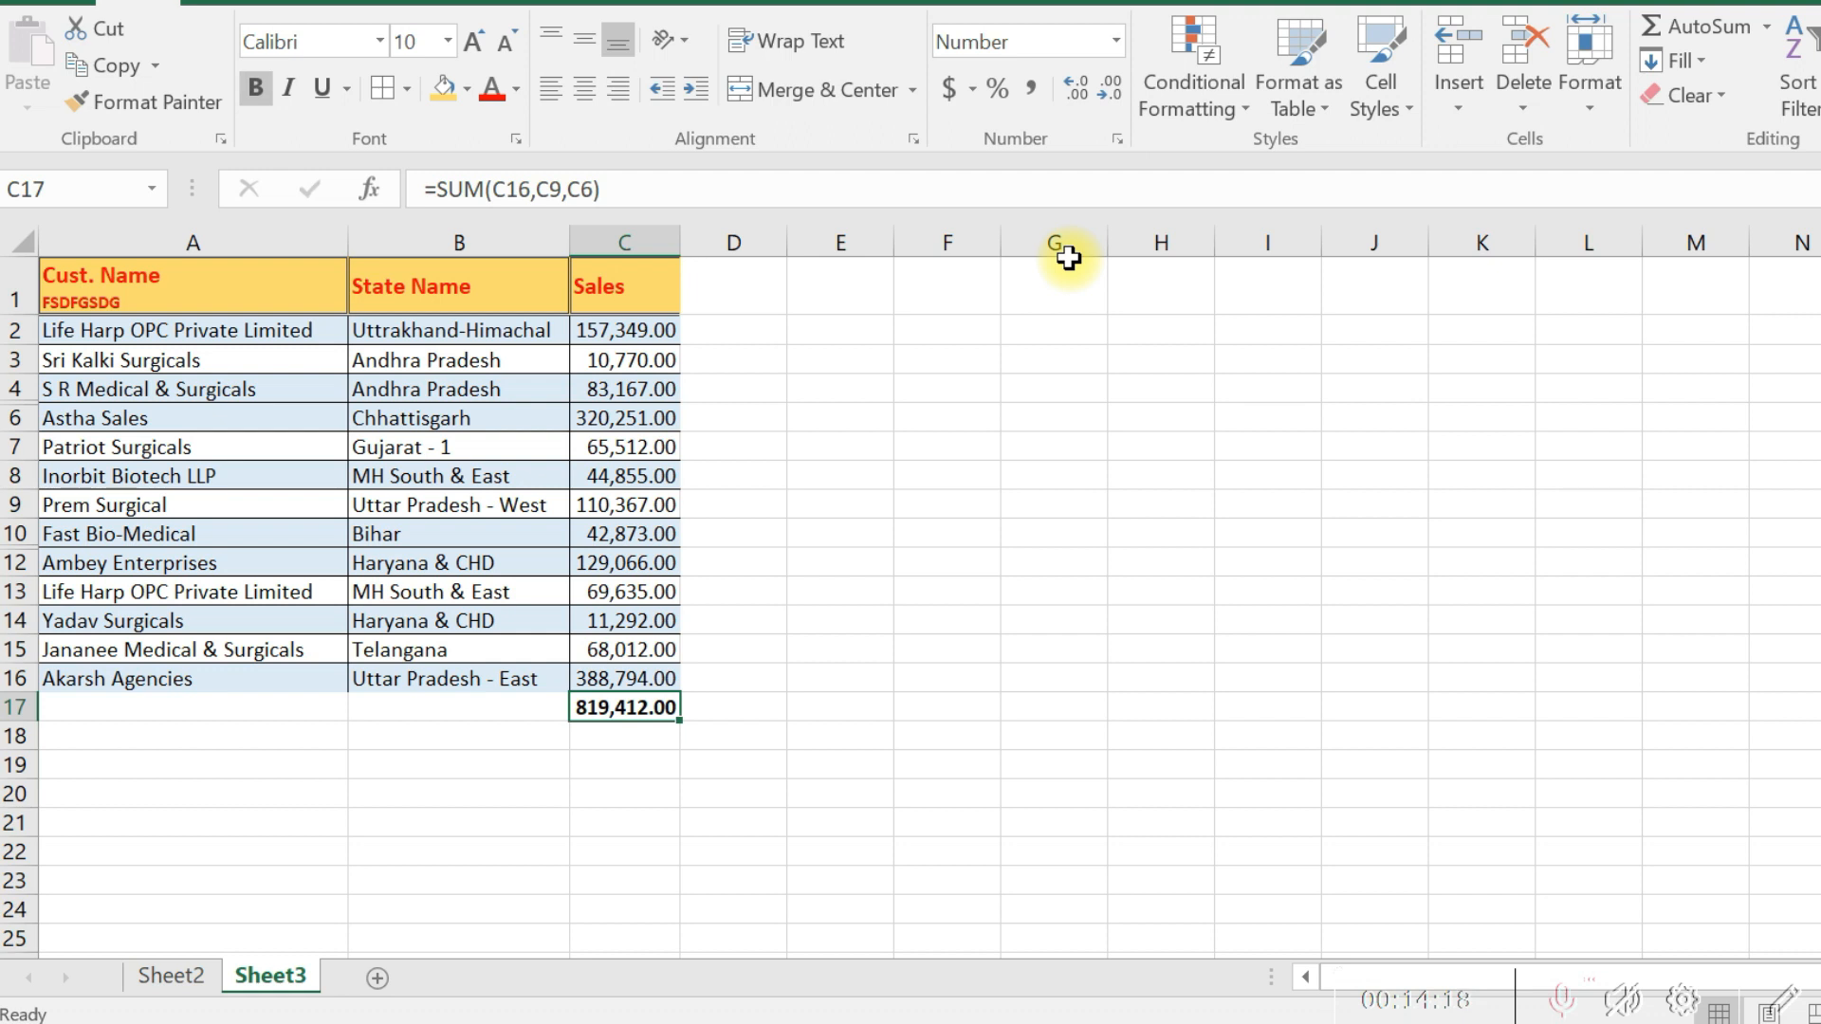
key("ctrl+c")
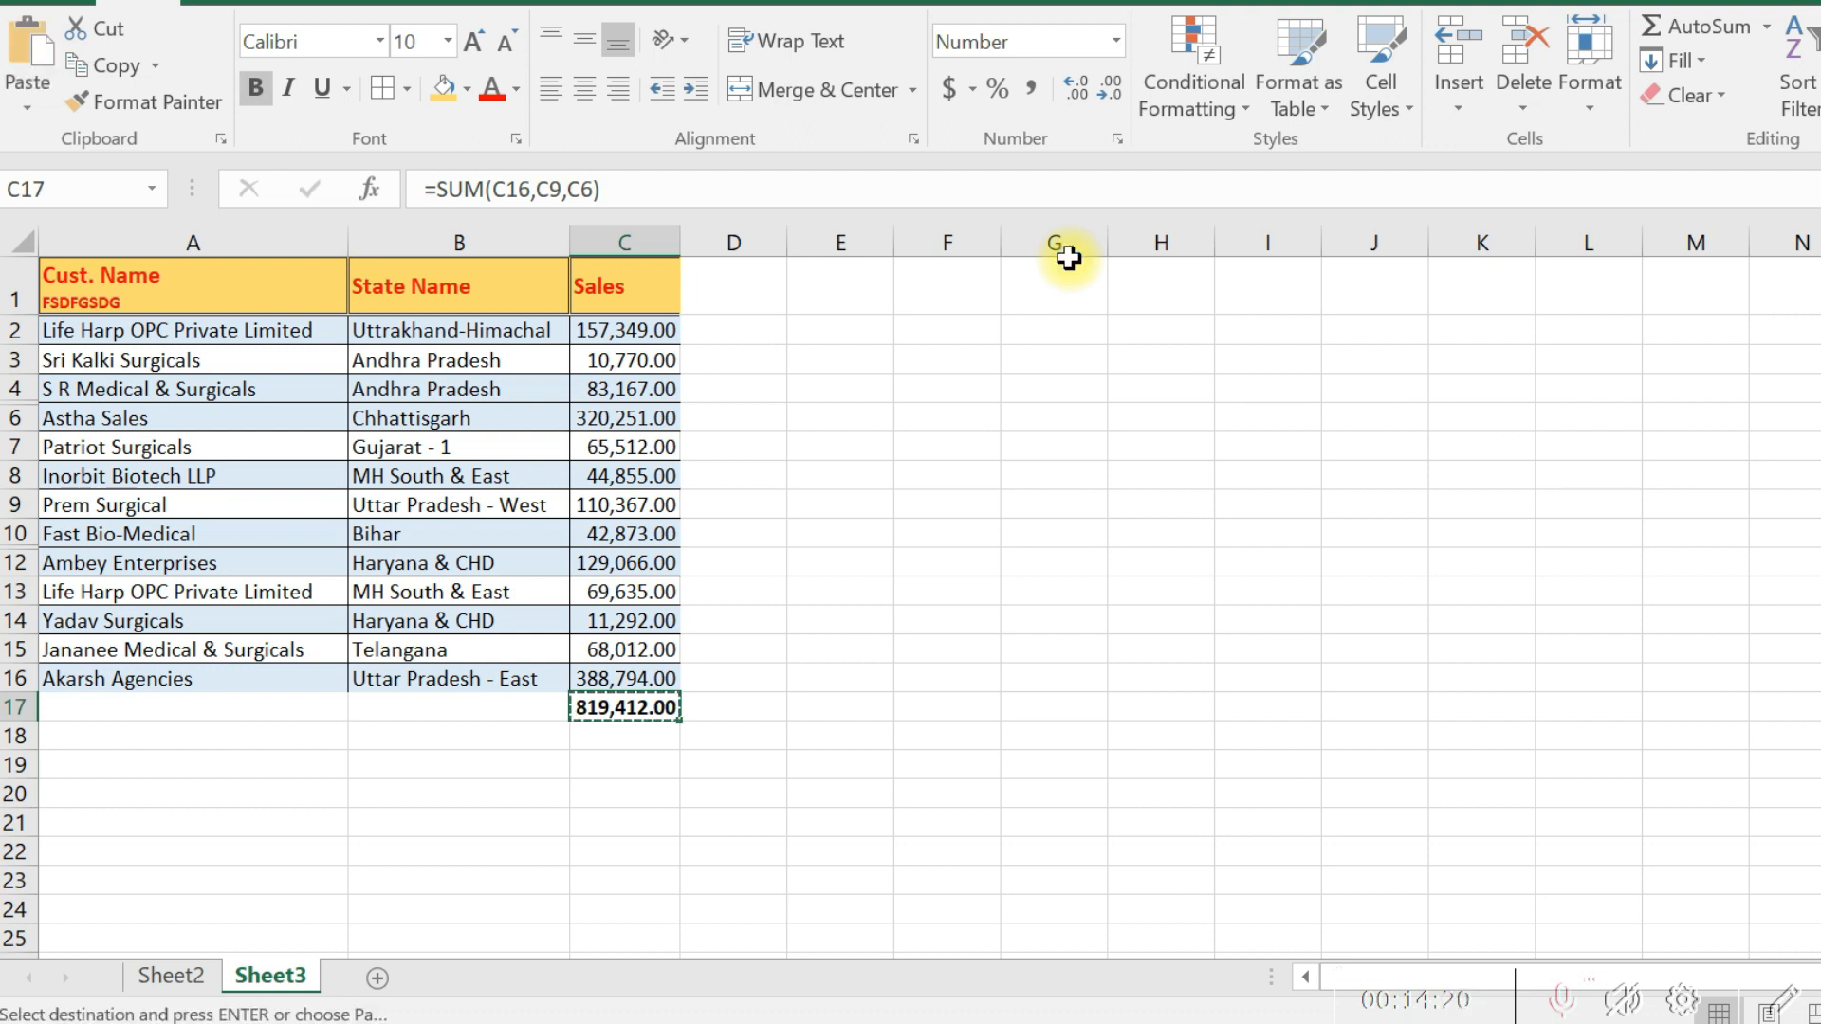
key("alt+e")
key("v")
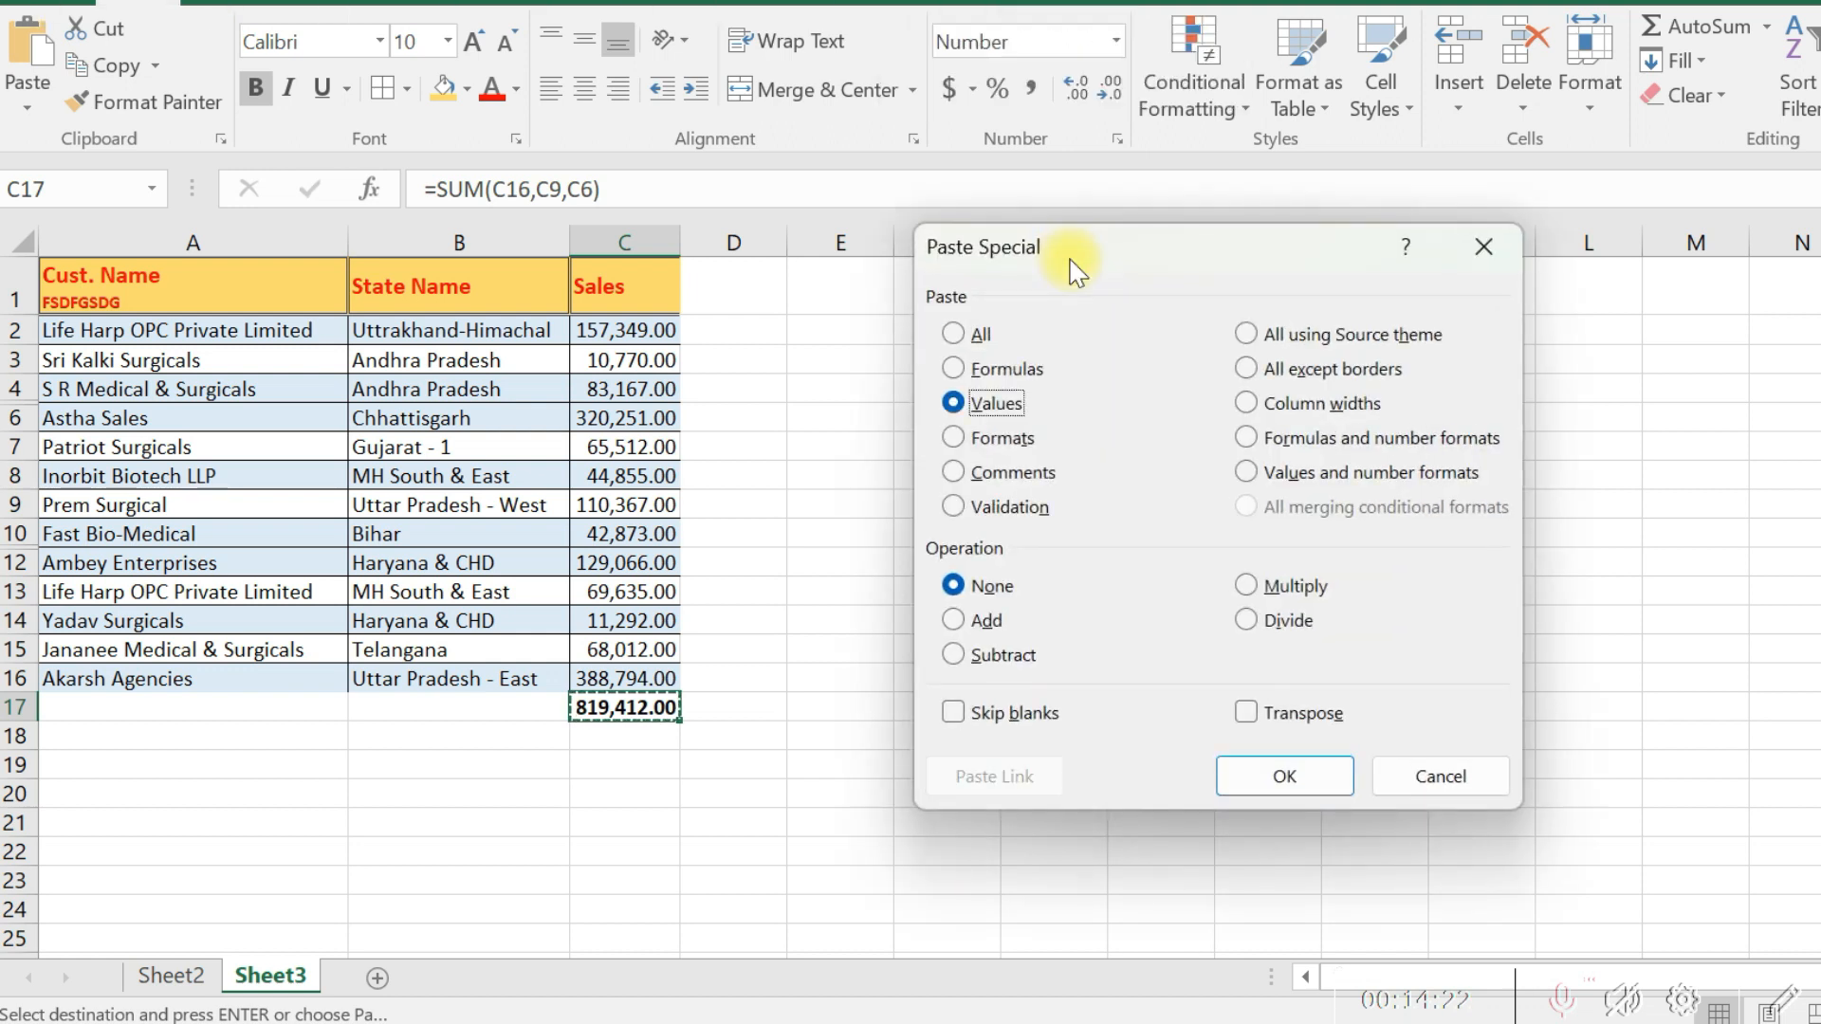
key("Return")
key("Down")
key("Up")
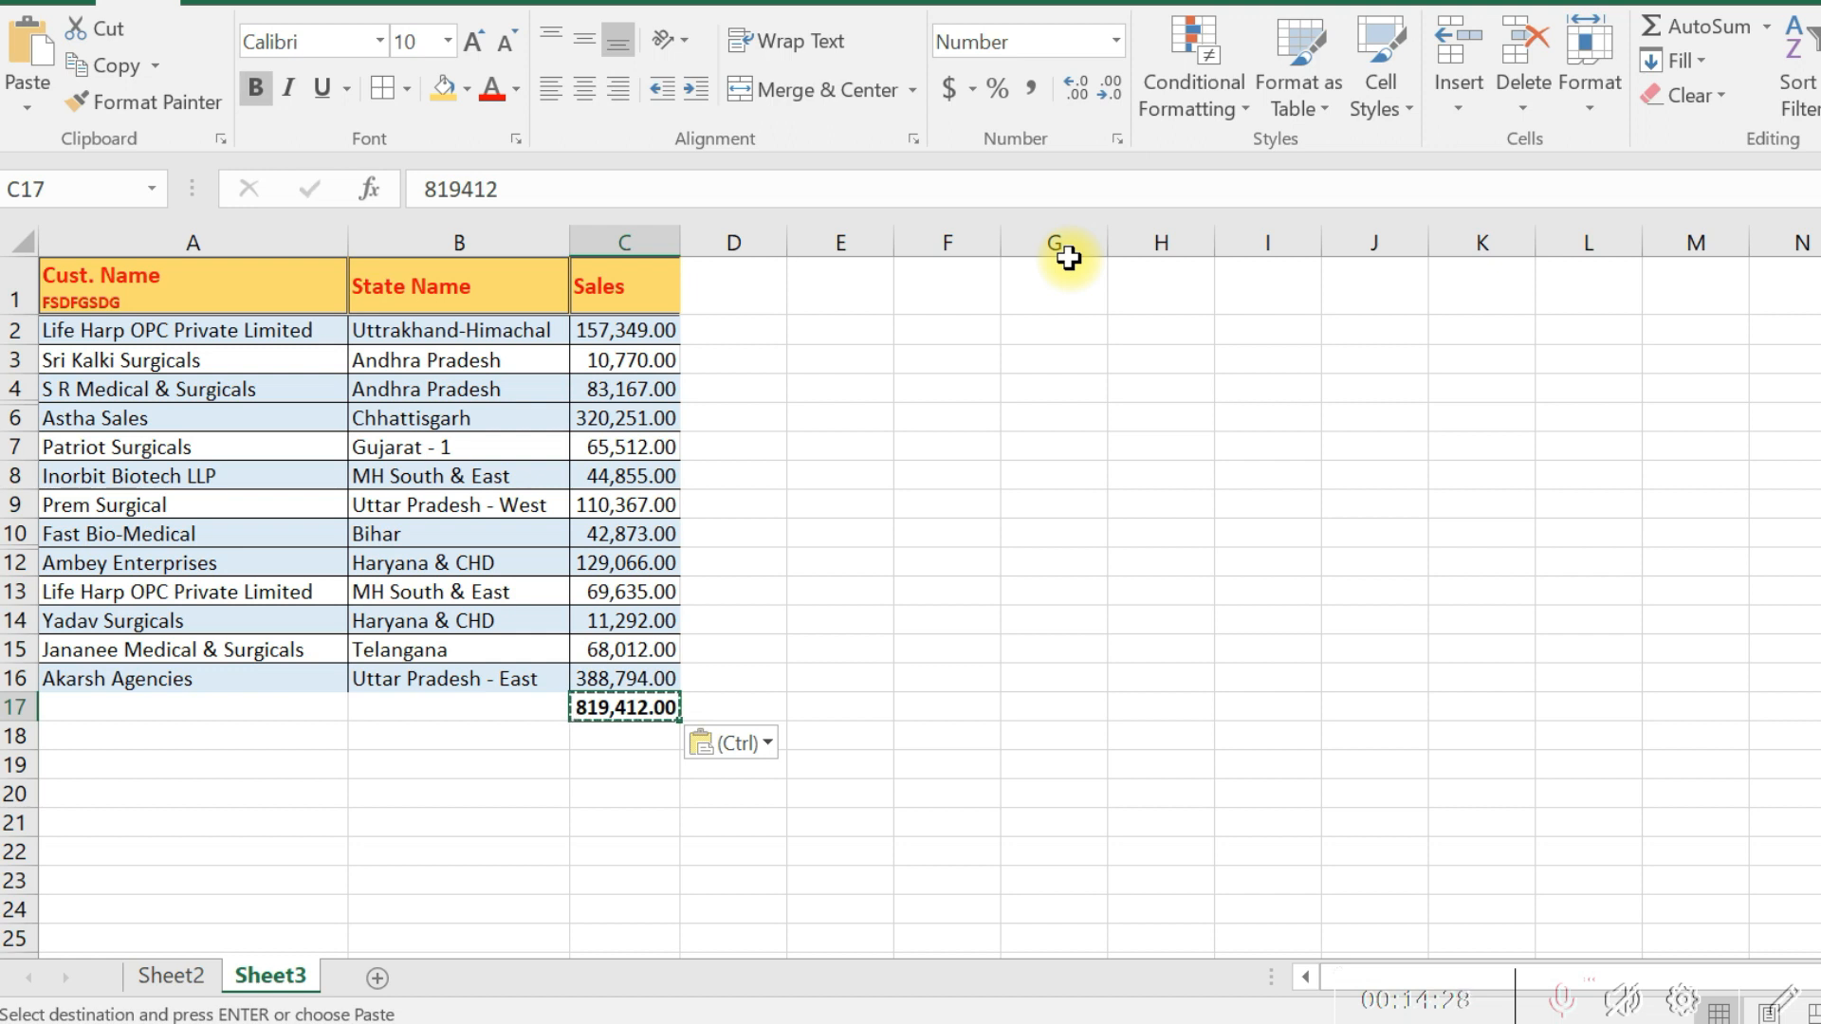
- Undo the values-only paste in C17 and check the cell's formula in edit mode
key("ctrl+z")
key("F2")
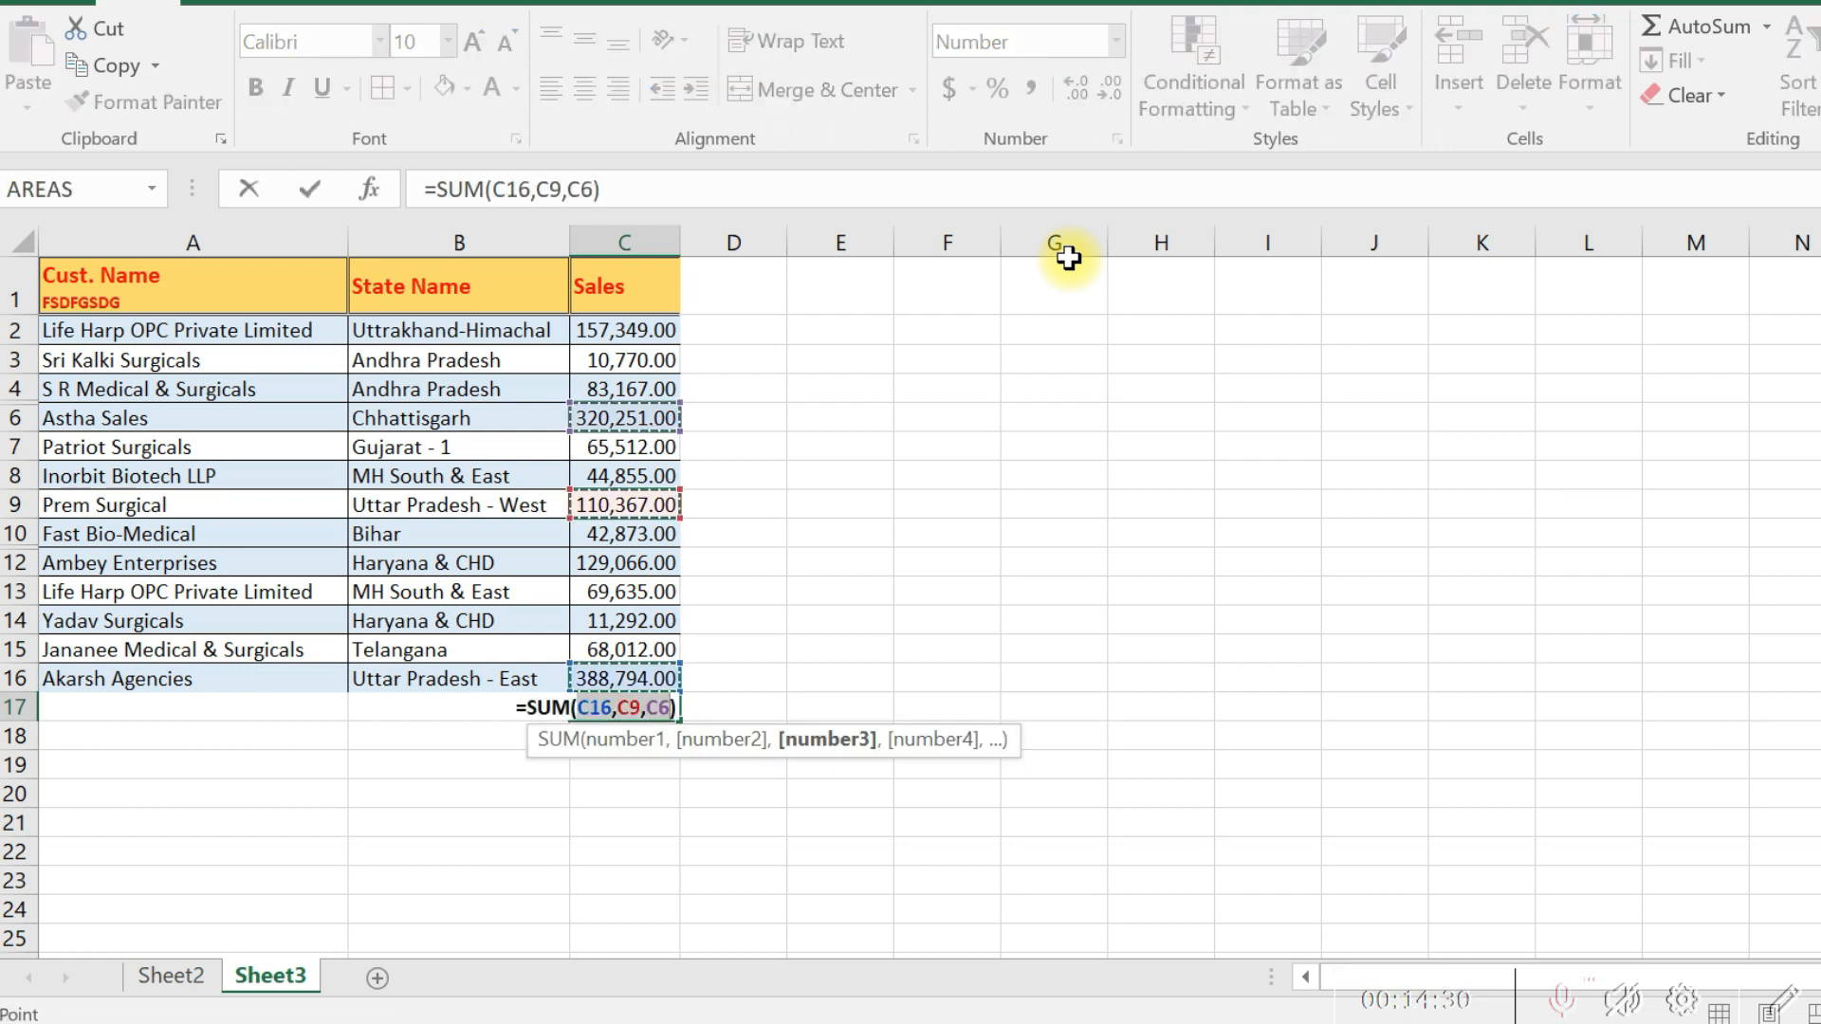
key("Return")
- Copy the Sales range C2:C17 and paste it over itself with Paste Special, choosing Values
key("ctrl+Up")
key("ctrl+Up")
key("Down")
key("ctrl+shift+Down")
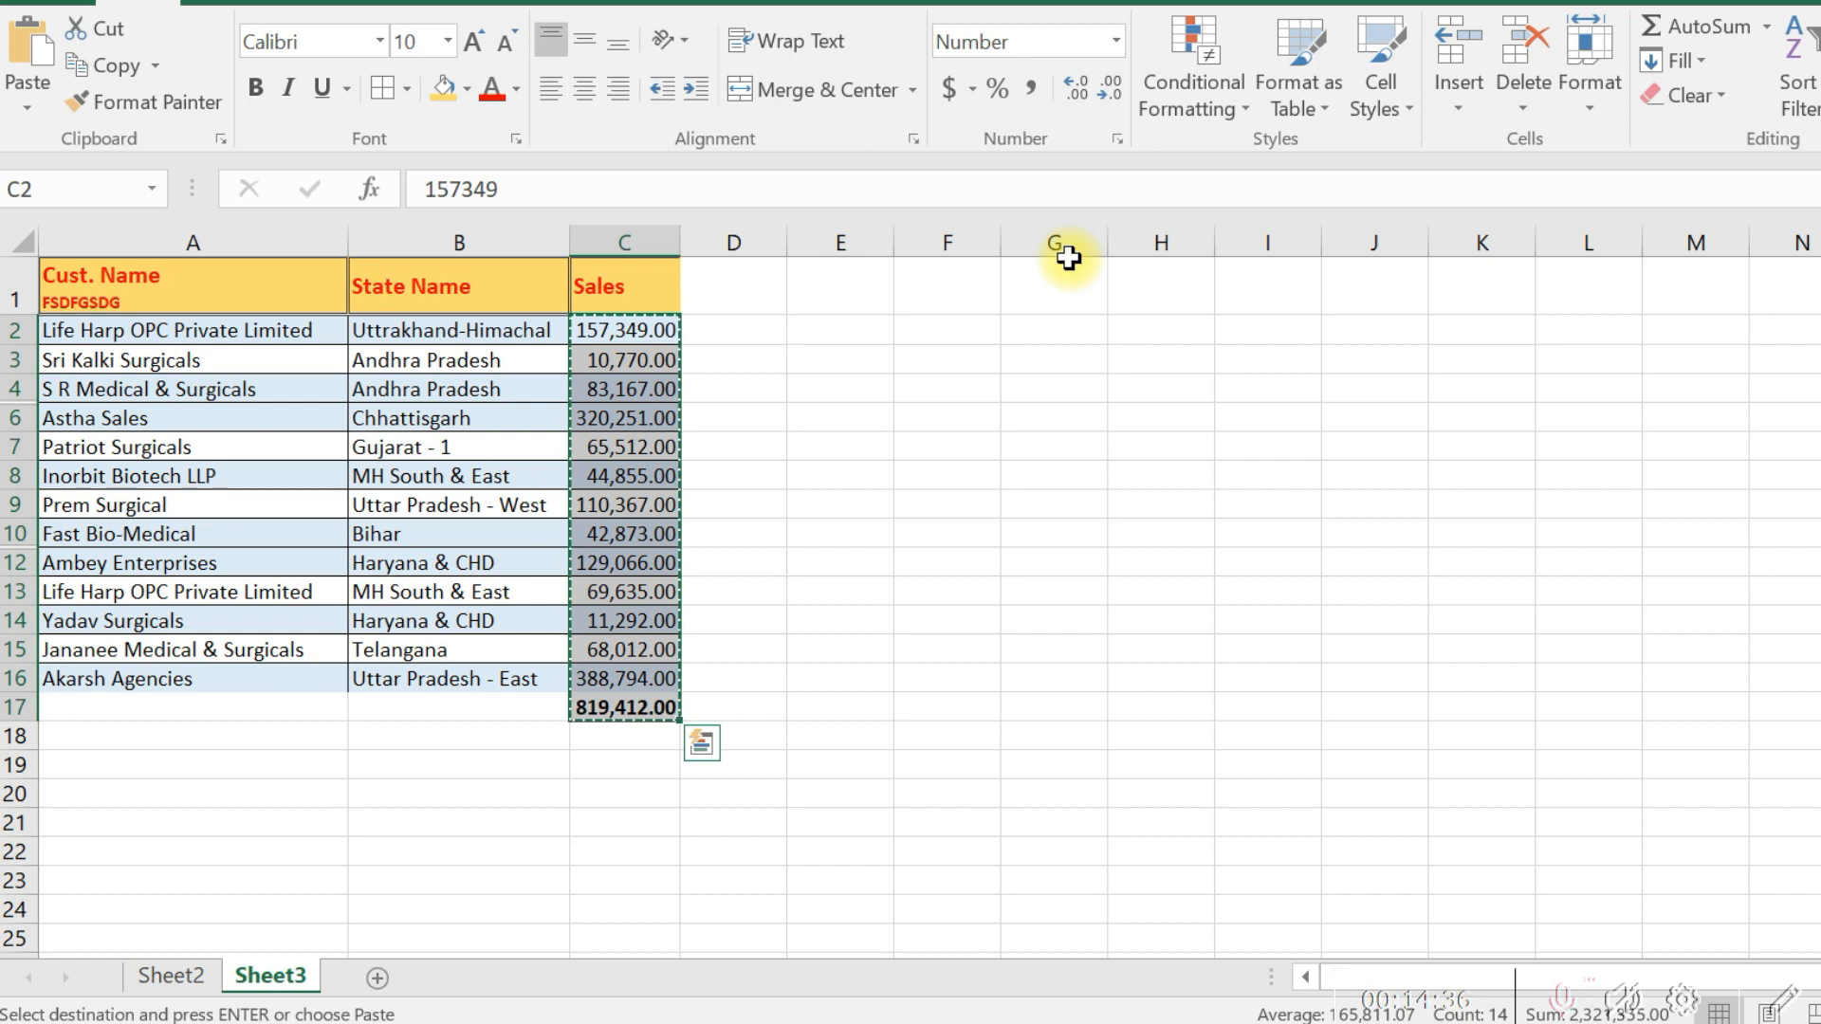
key("alt+e")
key("s")
key("v")
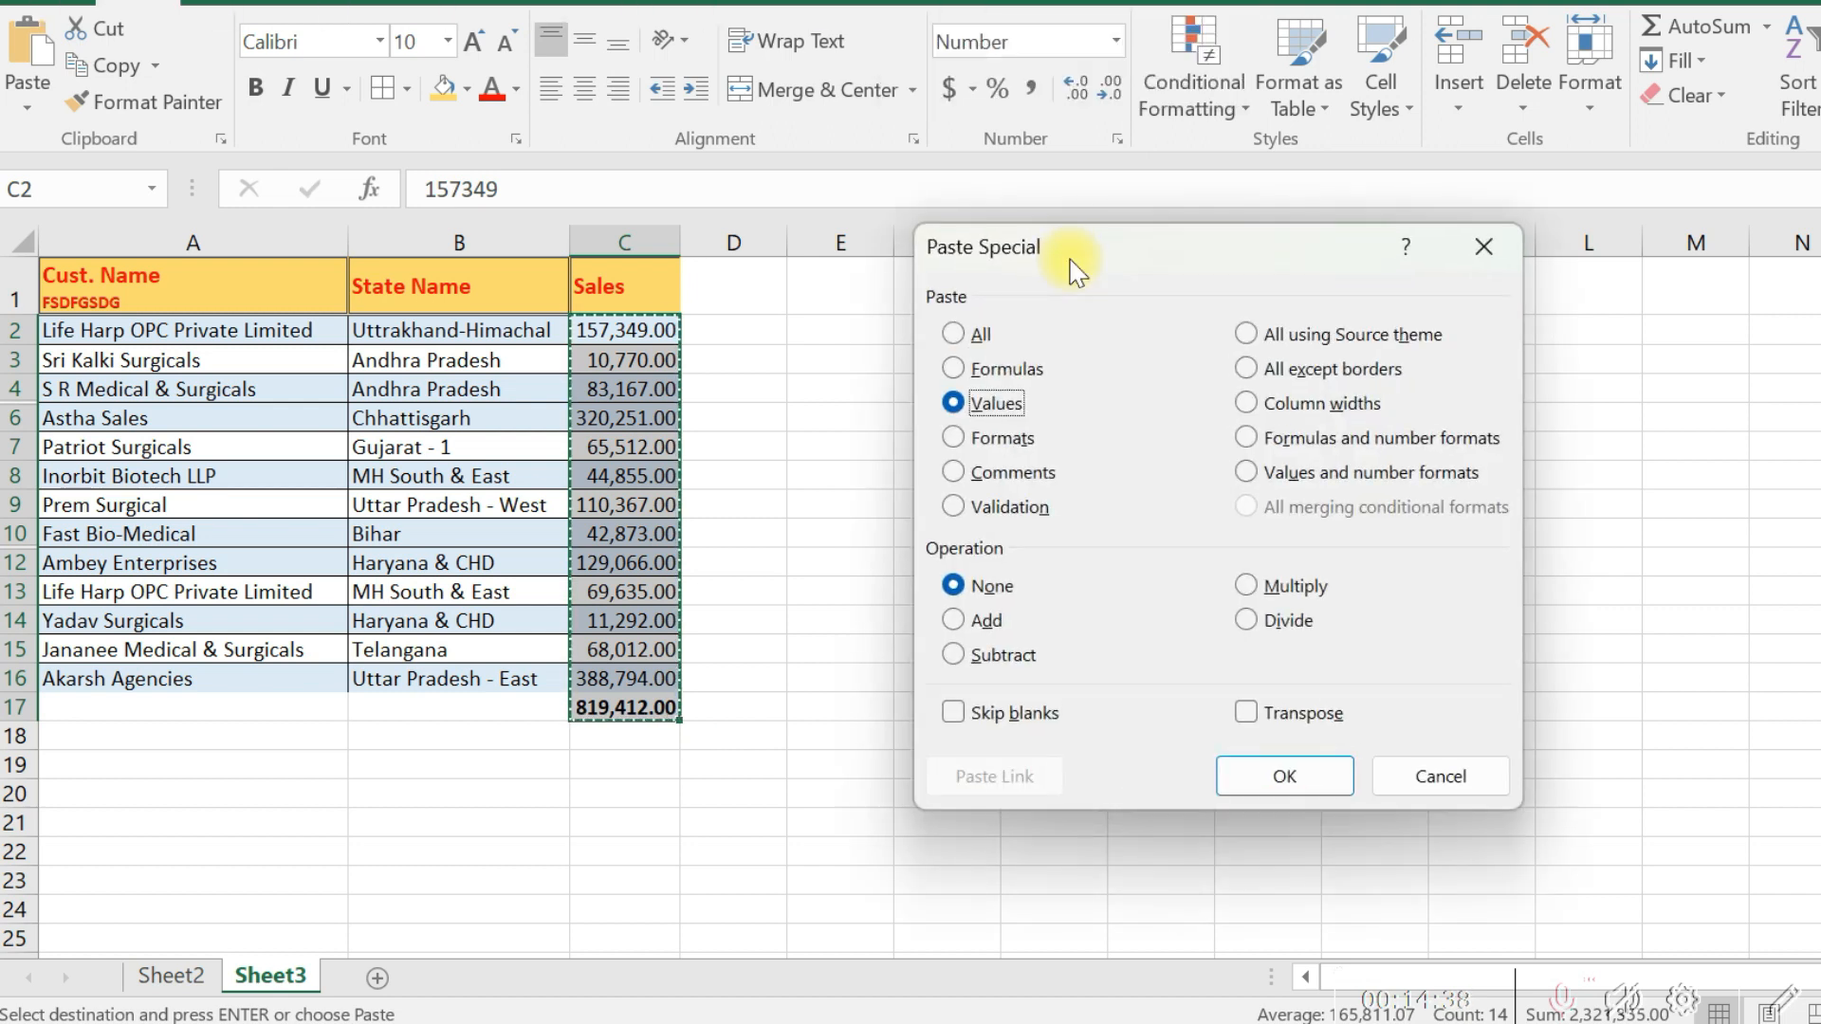
key("Return")
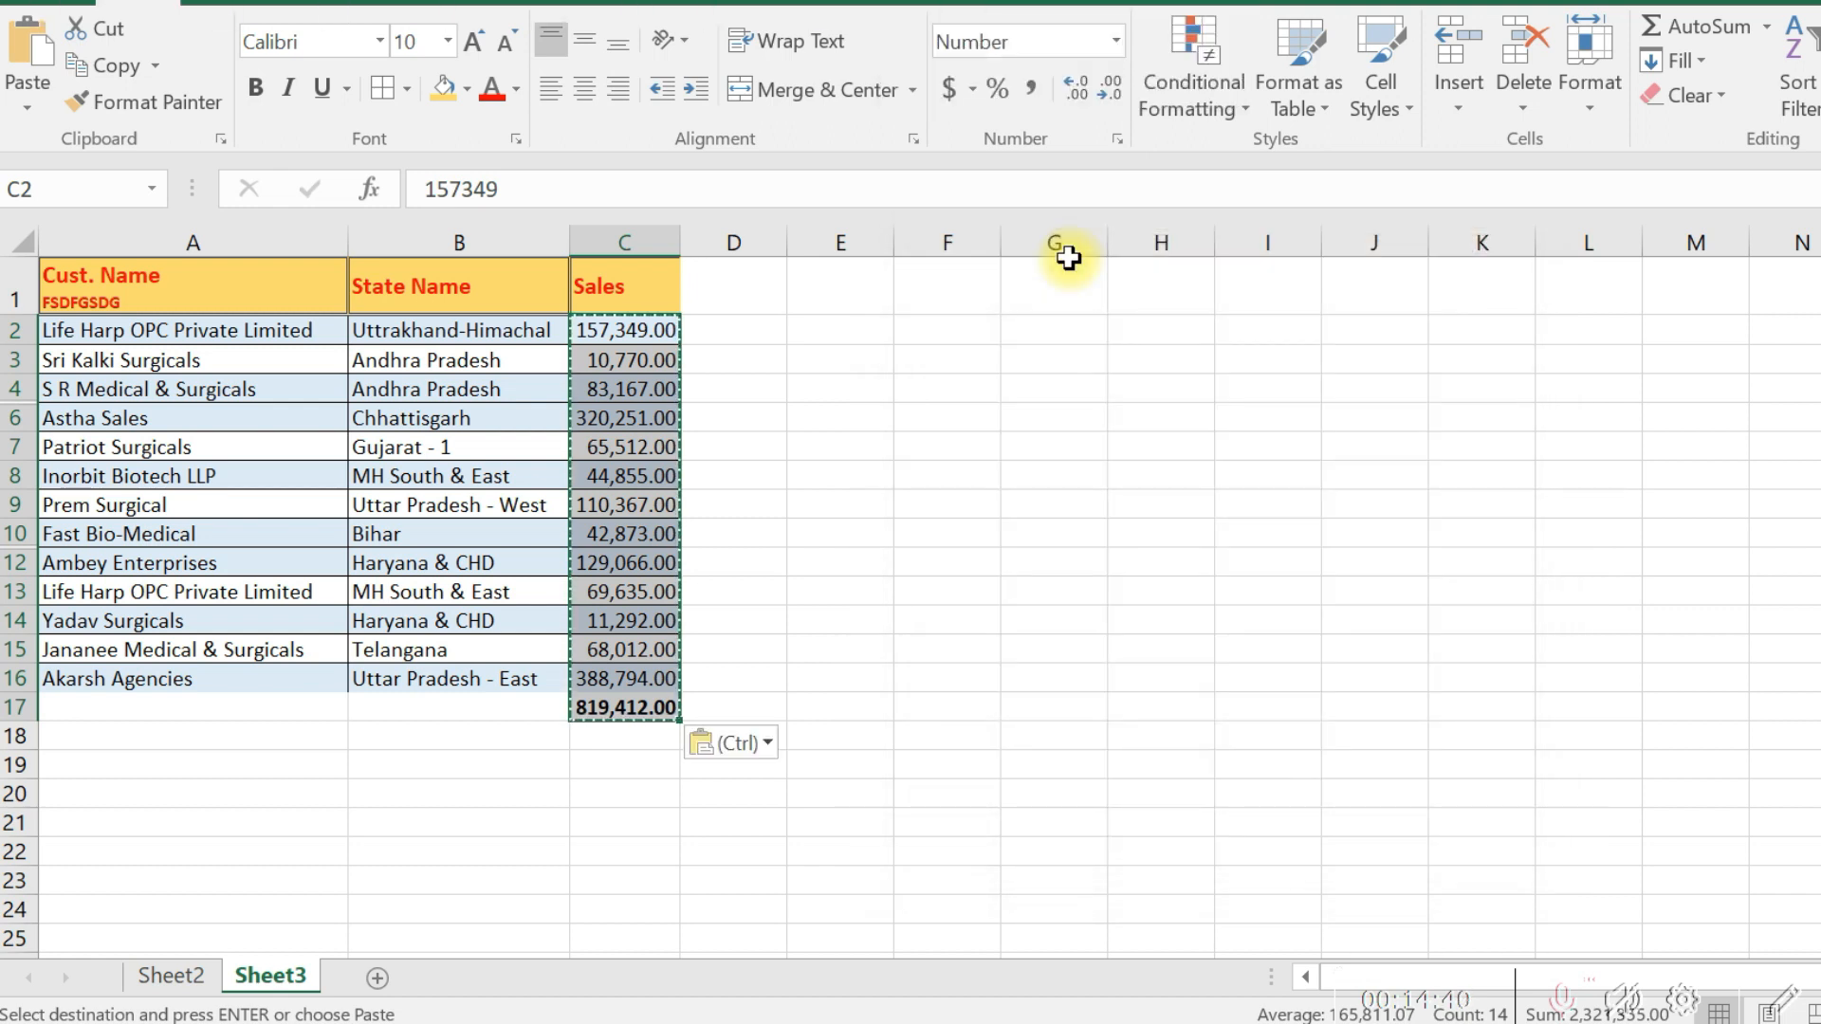